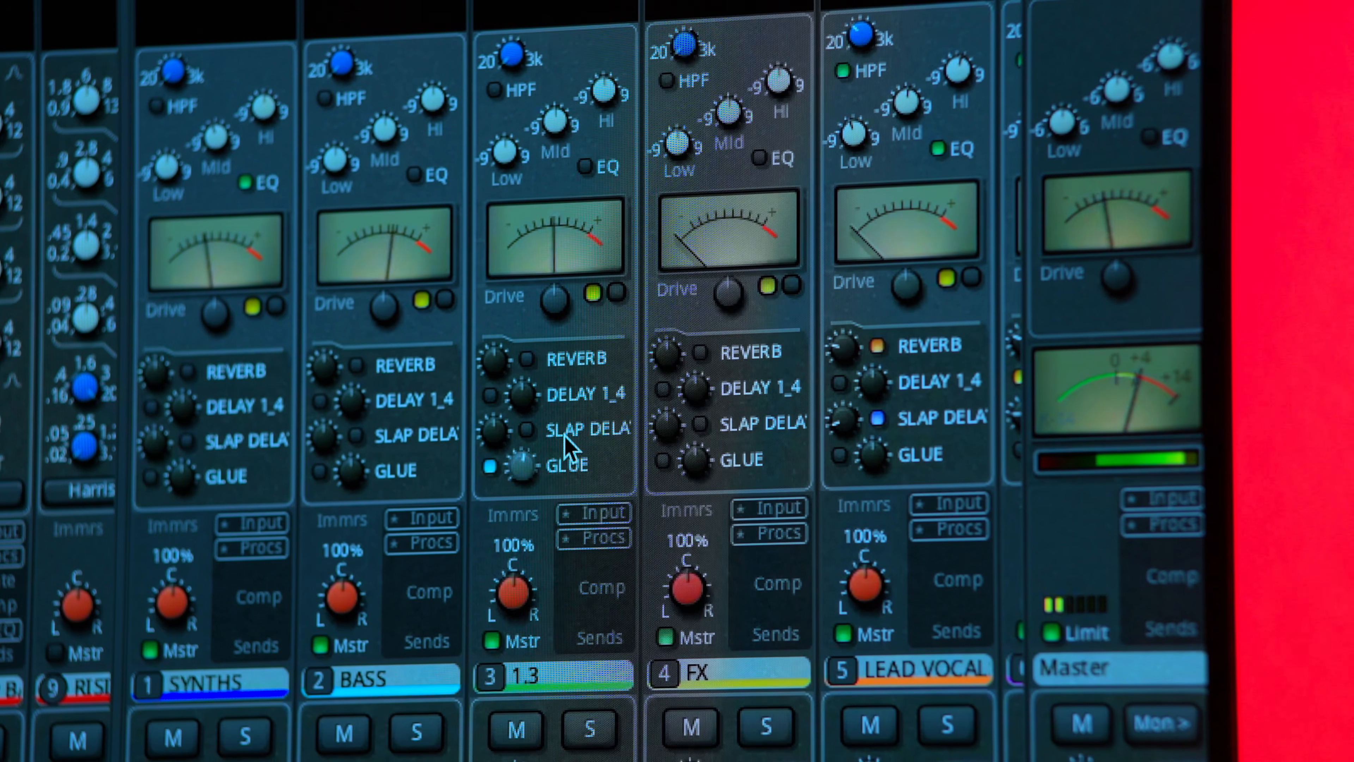
Lower the GLUE send level on mixbus 3.
{"action": "scroll", "coordinate": [569, 452], "scroll_direction": "down", "scroll_amount": 3}
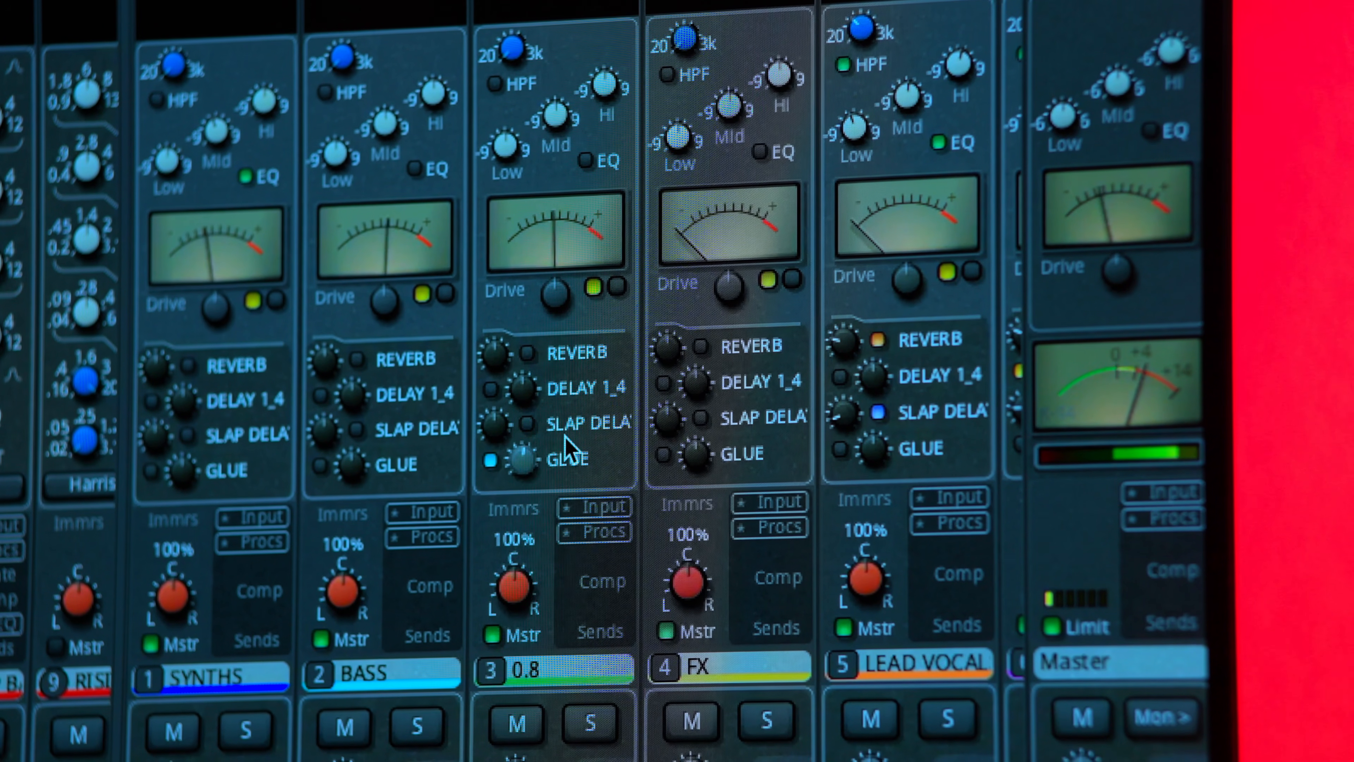
{"action": "scroll", "coordinate": [567, 440], "scroll_direction": "down", "scroll_amount": 5}
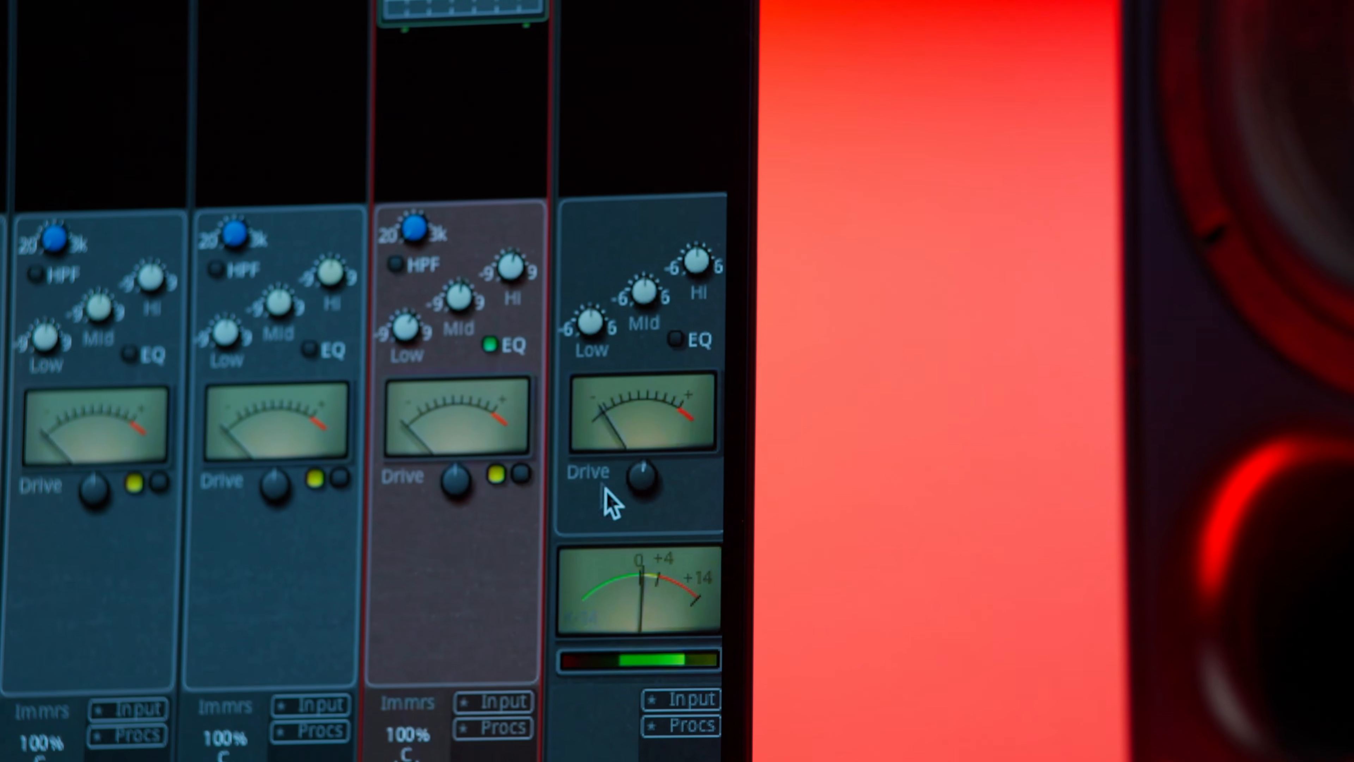
Change the EQ model of channel strips 29 through 34 from Harrison 32C to SSL 9000J.
{"action": "left_click", "coordinate": [282, 525]}
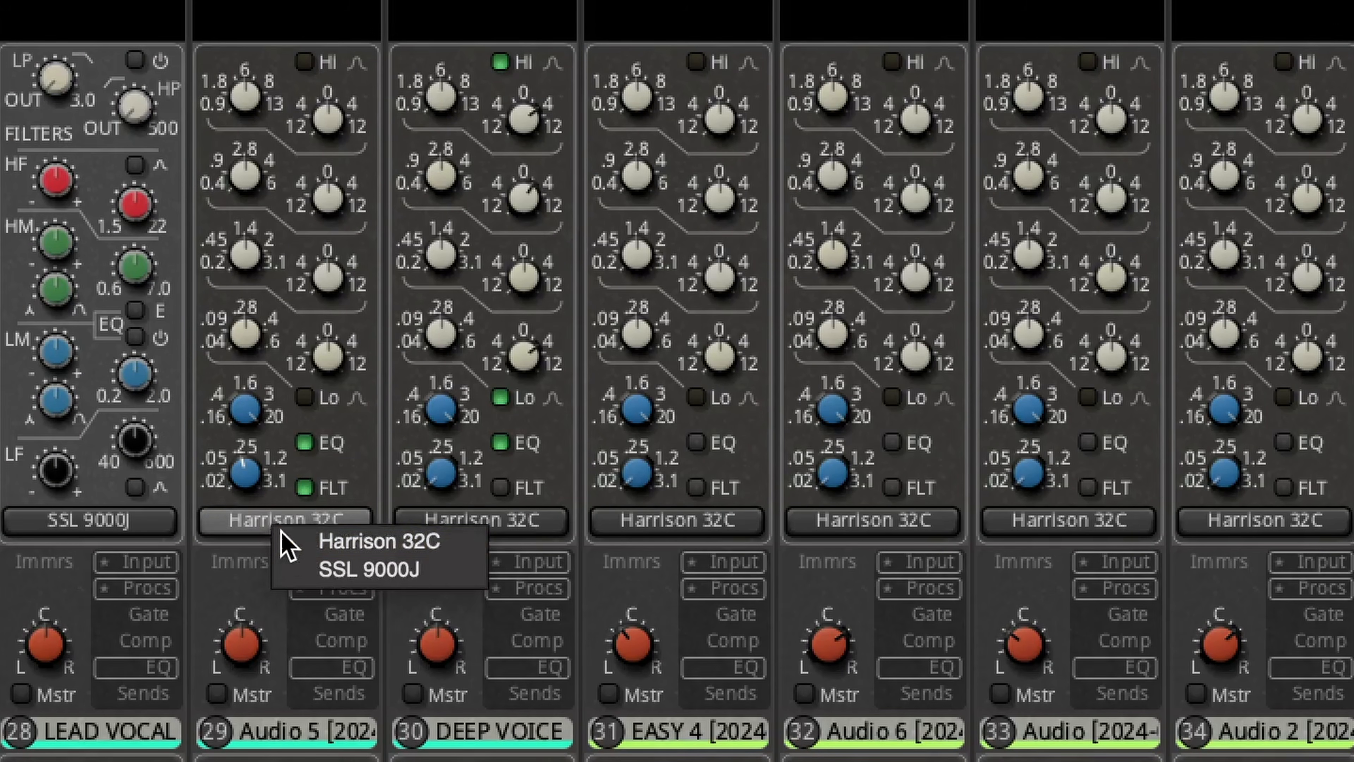
{"action": "left_click", "coordinate": [376, 565]}
{"action": "left_click", "coordinate": [474, 523]}
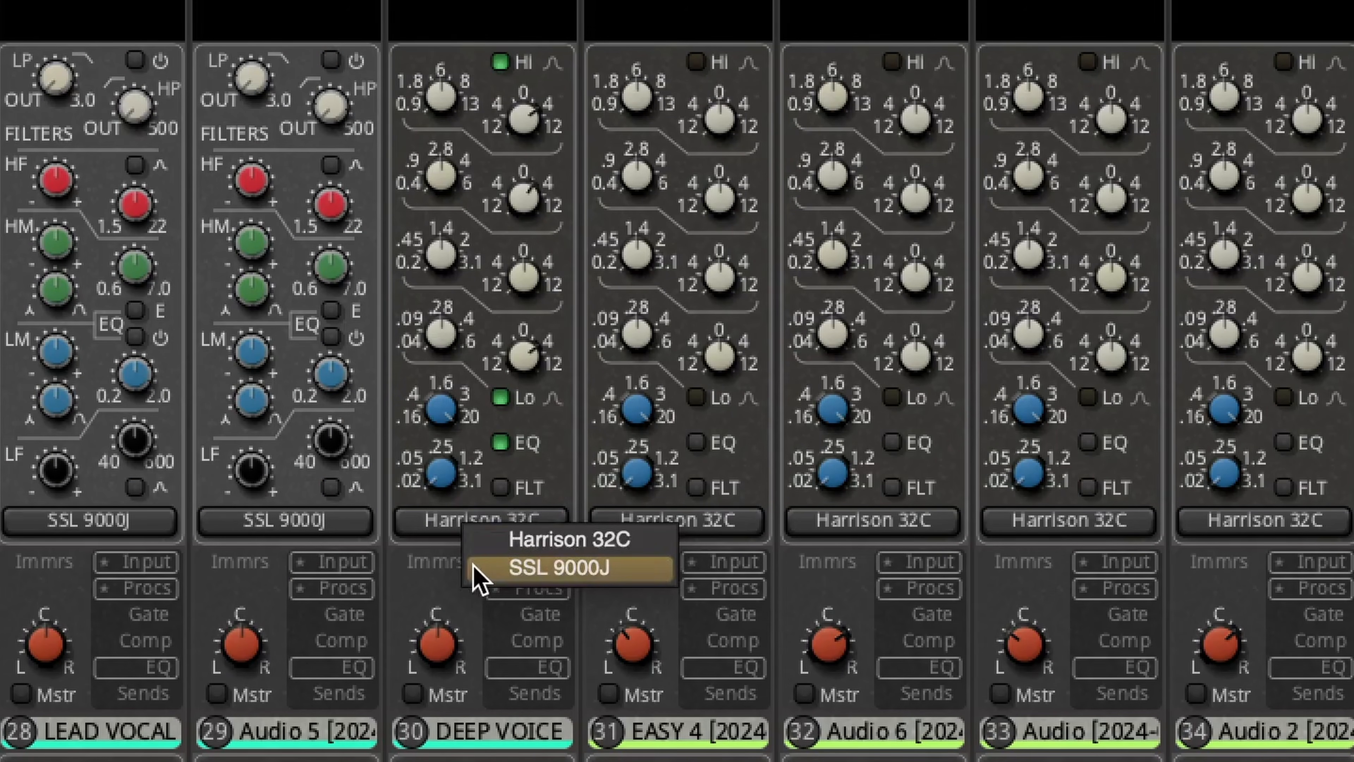
{"action": "left_click", "coordinate": [472, 567]}
{"action": "left_click", "coordinate": [626, 536]}
{"action": "left_click", "coordinate": [655, 567]}
{"action": "left_click", "coordinate": [835, 525]}
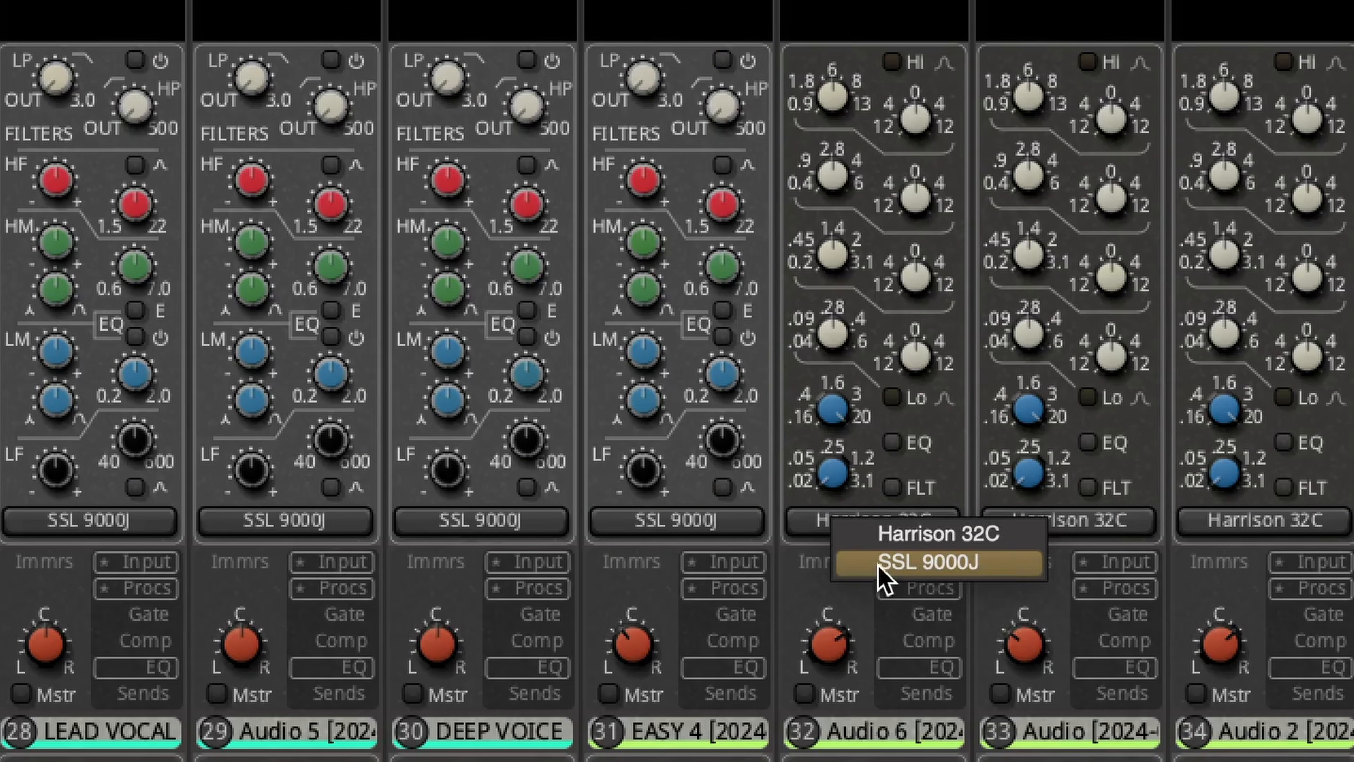
{"action": "left_click", "coordinate": [879, 566]}
{"action": "left_click", "coordinate": [1058, 526]}
{"action": "left_click", "coordinate": [1115, 559]}
{"action": "left_click", "coordinate": [1251, 520]}
{"action": "left_click", "coordinate": [1301, 561]}
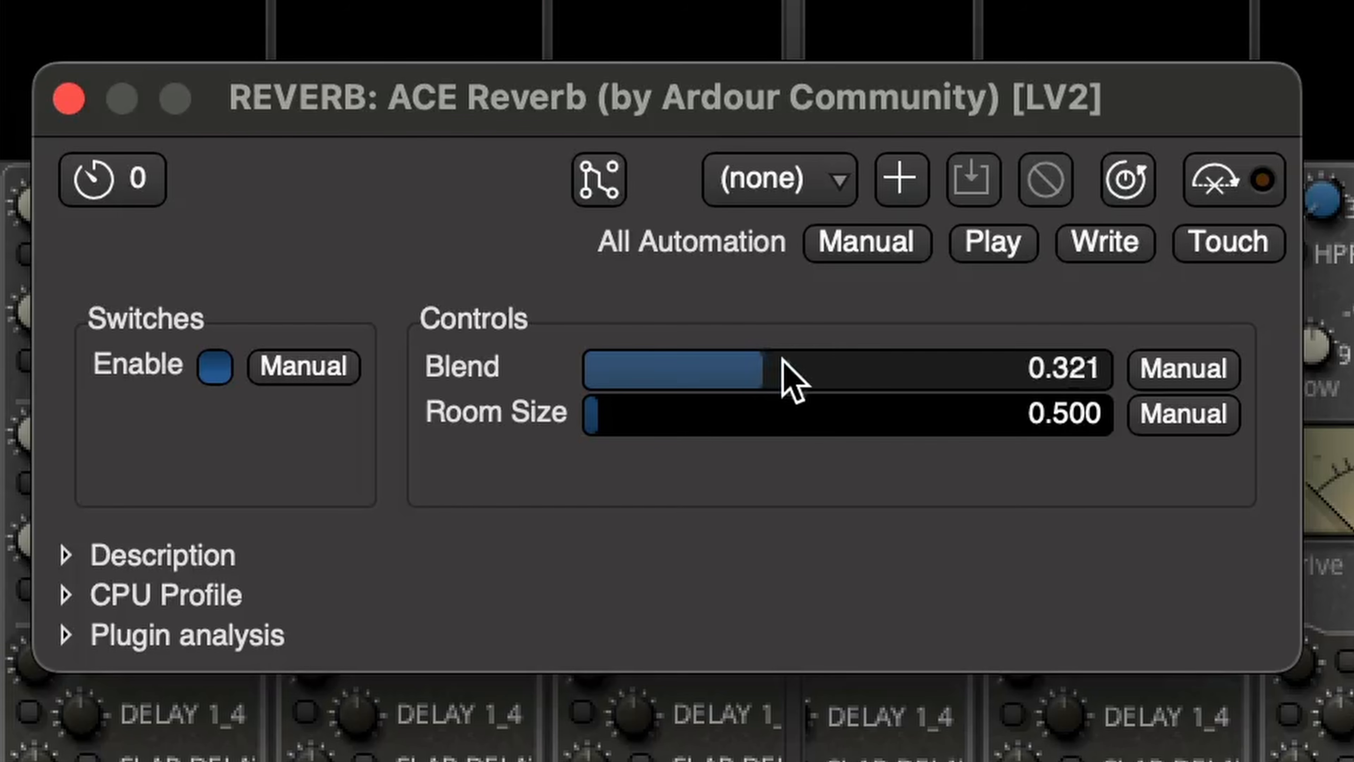
Raise the Blend amount of the ACE Reverb on the REVERB bus.
{"action": "left_click_drag", "start_coordinate": [791, 378], "coordinate": [1196, 354]}
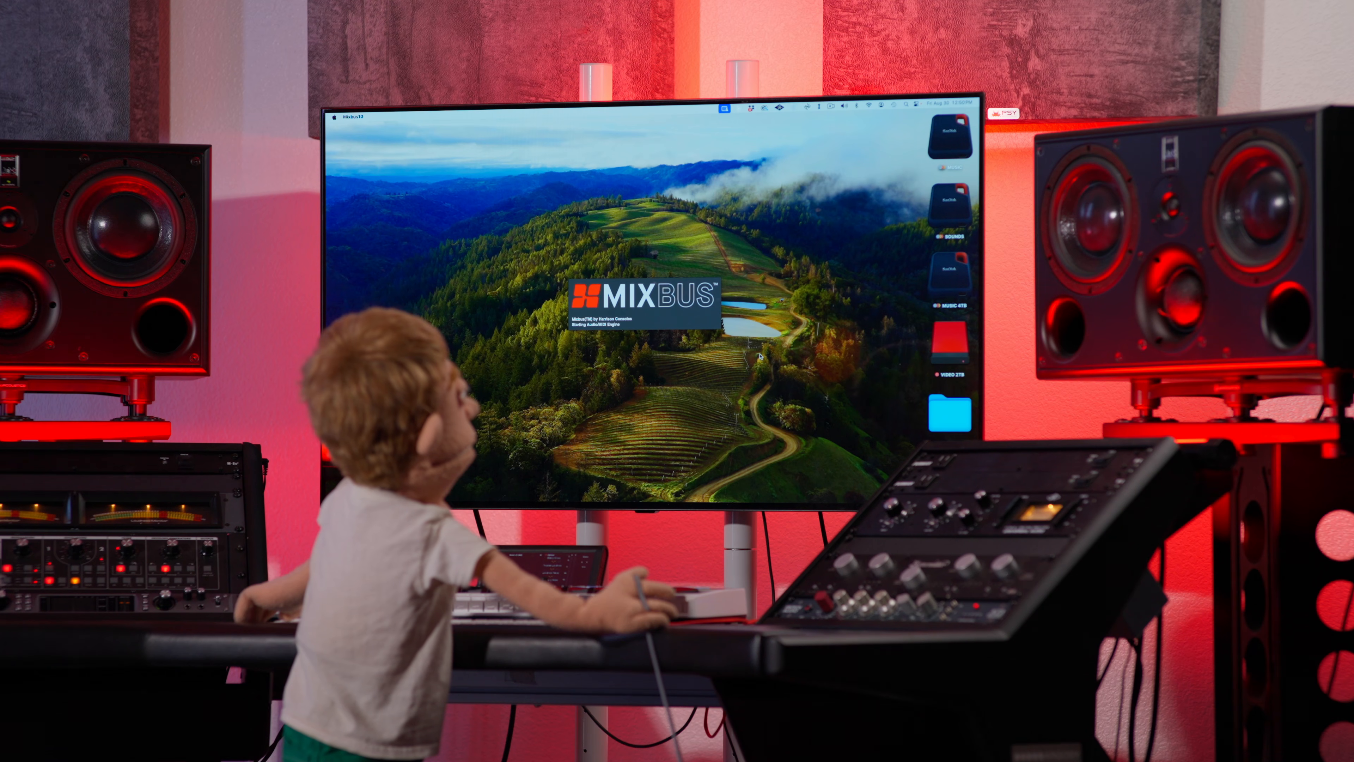
Create a new session named RISING UP MIX from the Empty Template.
{"action": "mouse_move", "coordinate": [719, 499]}
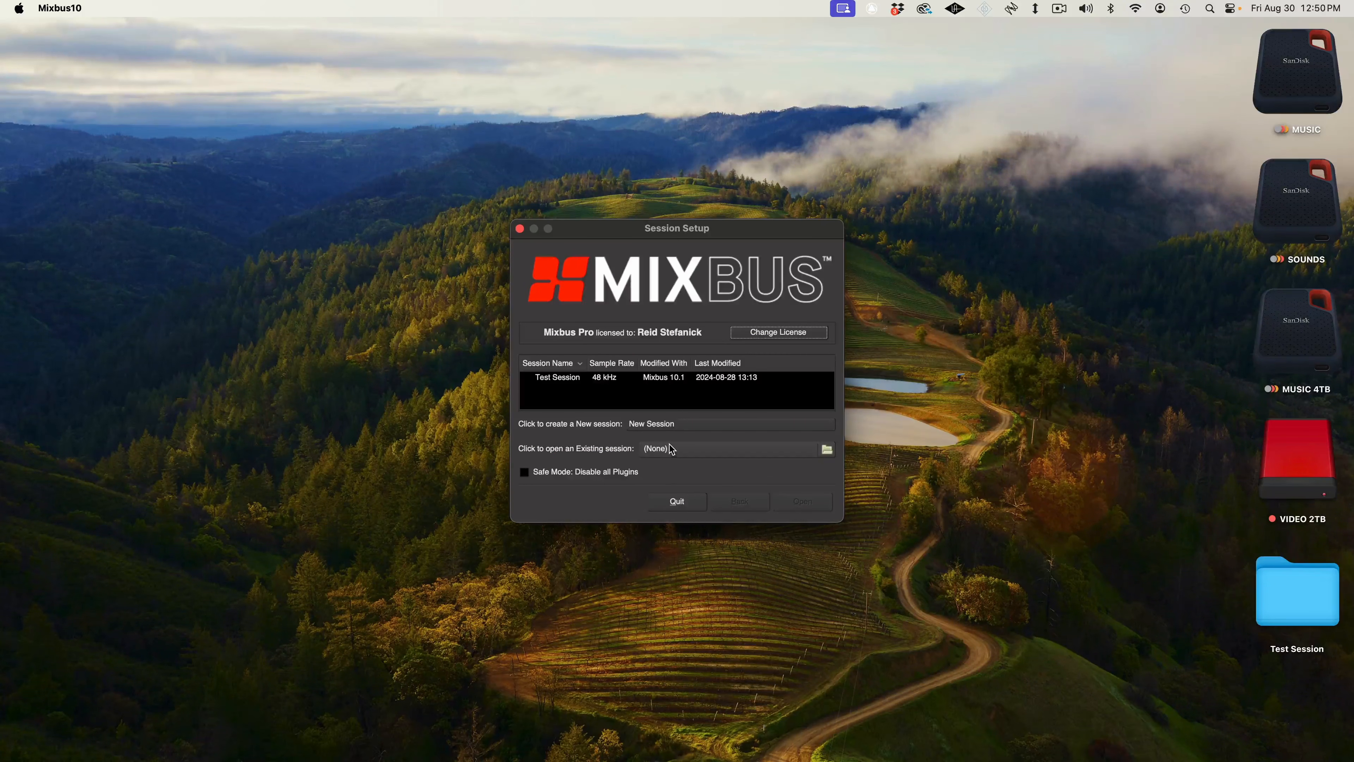
{"action": "left_click", "coordinate": [686, 426]}
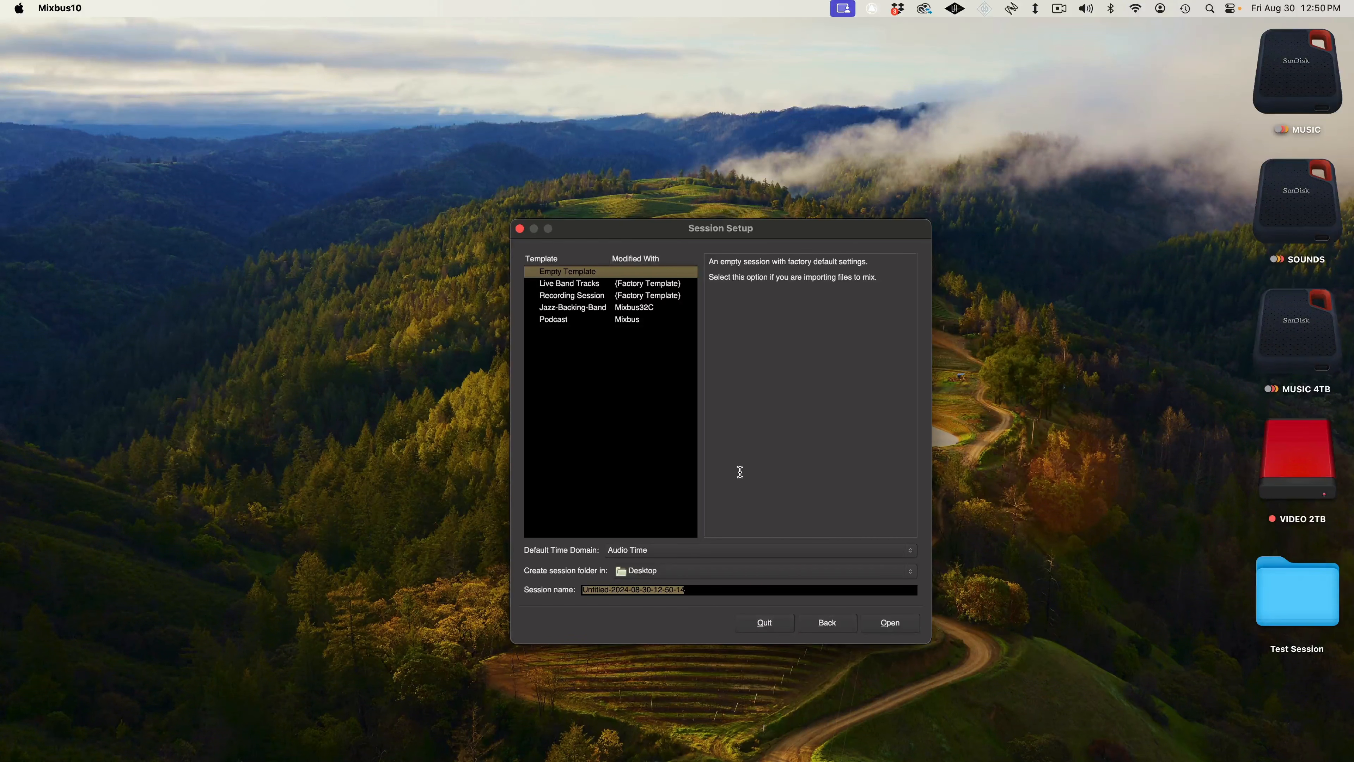
{"action": "left_click", "coordinate": [907, 629]}
Set the audio output device to Titan and start the audio engine.
{"action": "left_click", "coordinate": [704, 323]}
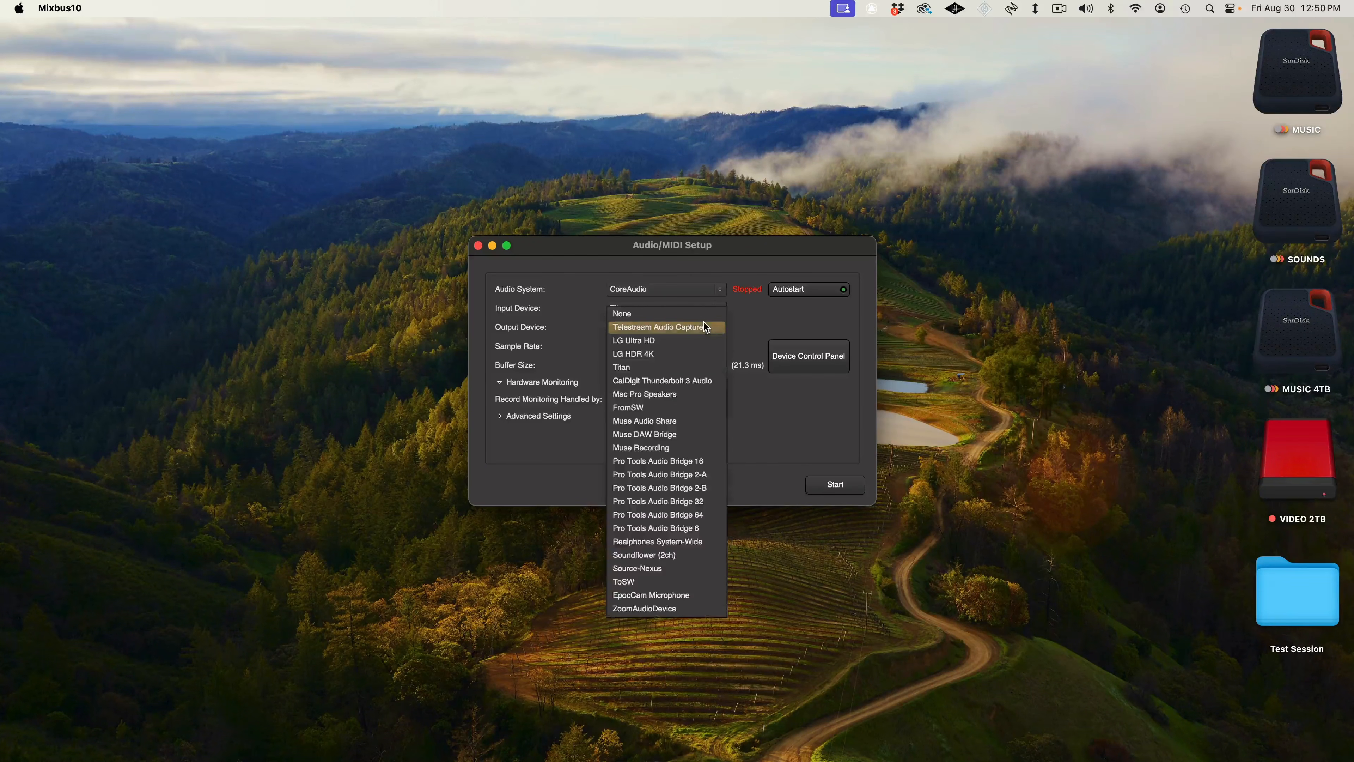
{"action": "left_click", "coordinate": [676, 366]}
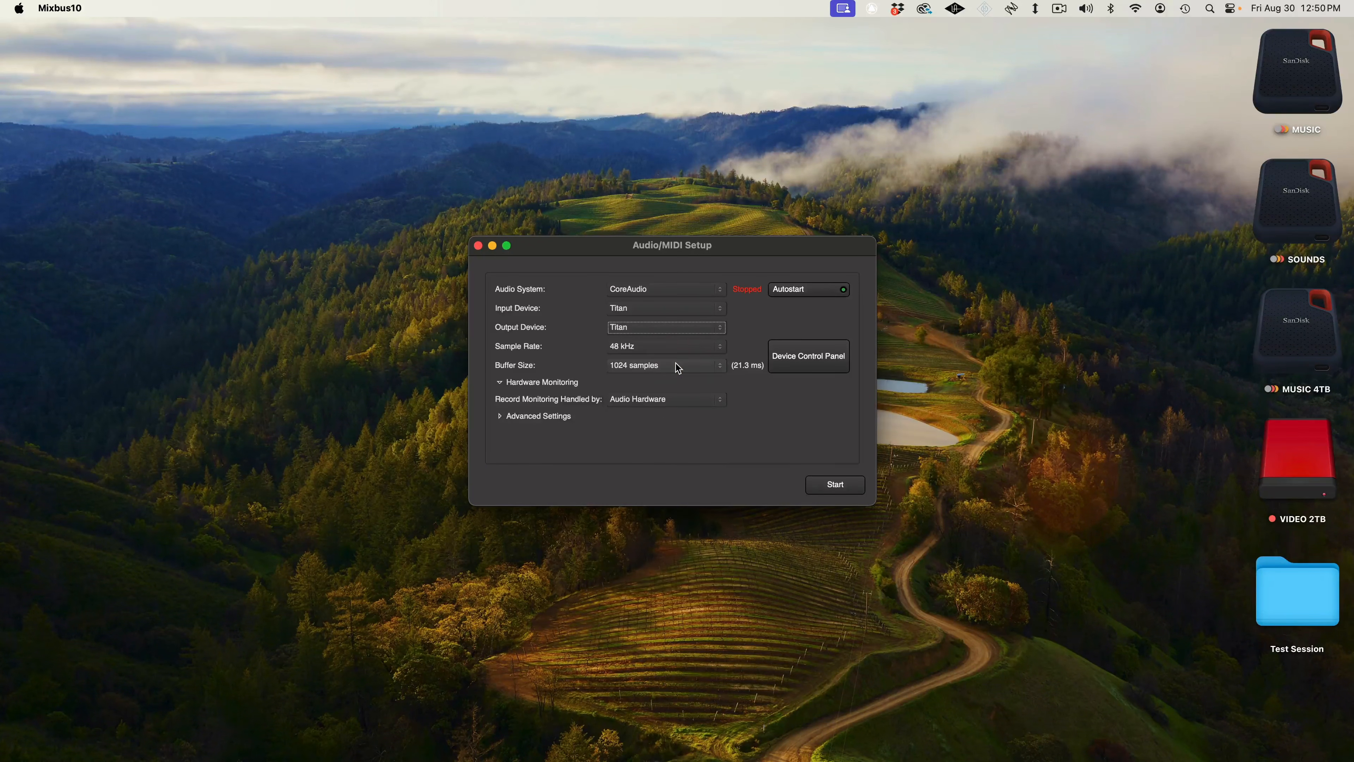
{"action": "left_click", "coordinate": [834, 485]}
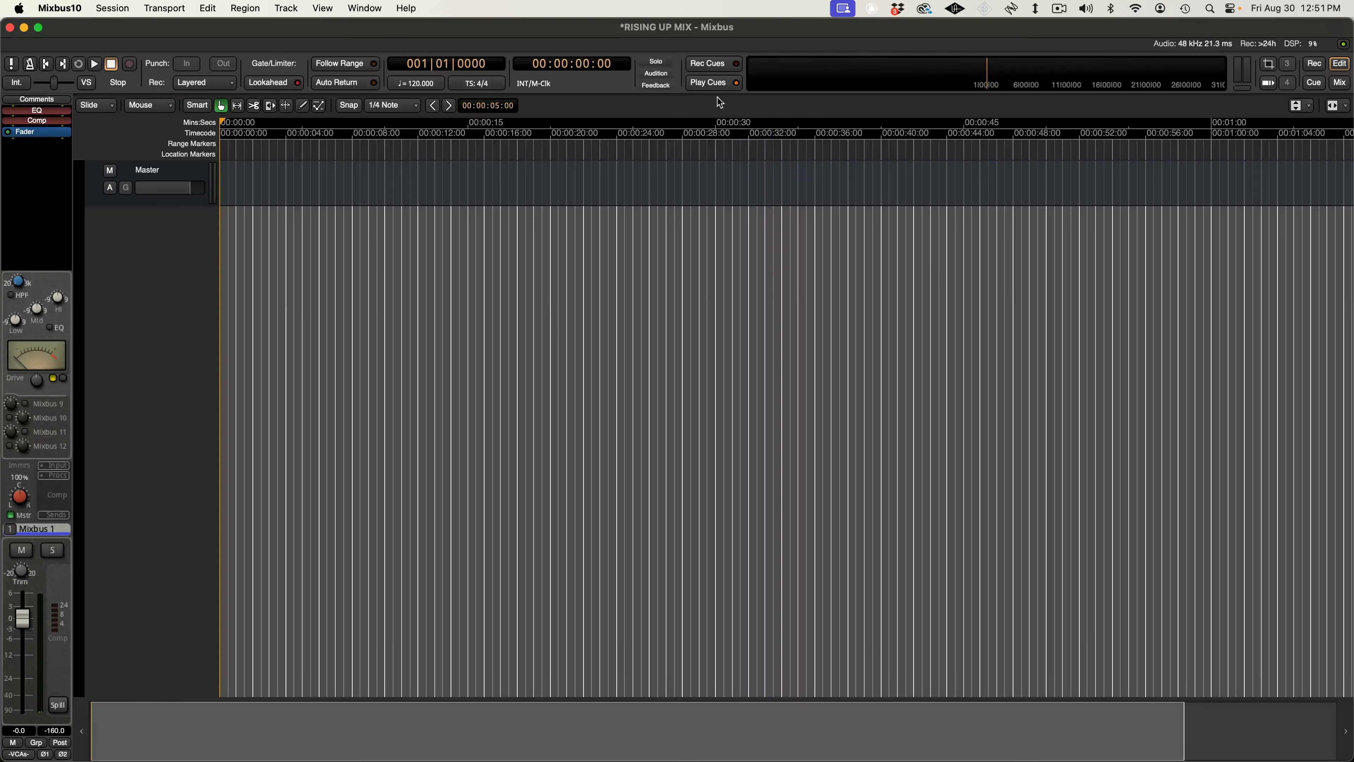
Set the session's constant tempo to 160 beats per minute.
{"action": "left_click", "coordinate": [415, 85]}
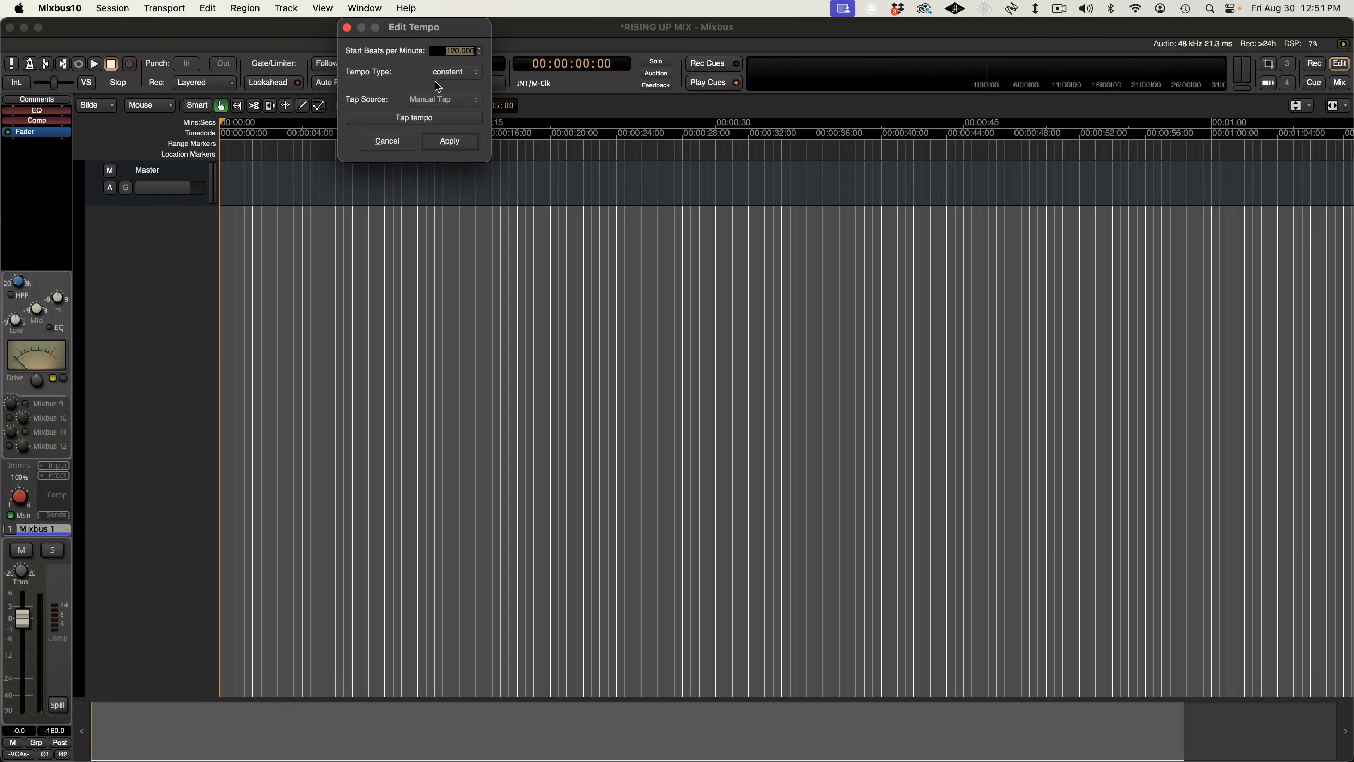
{"action": "type", "text": "160"}
{"action": "left_click", "coordinate": [458, 142]}
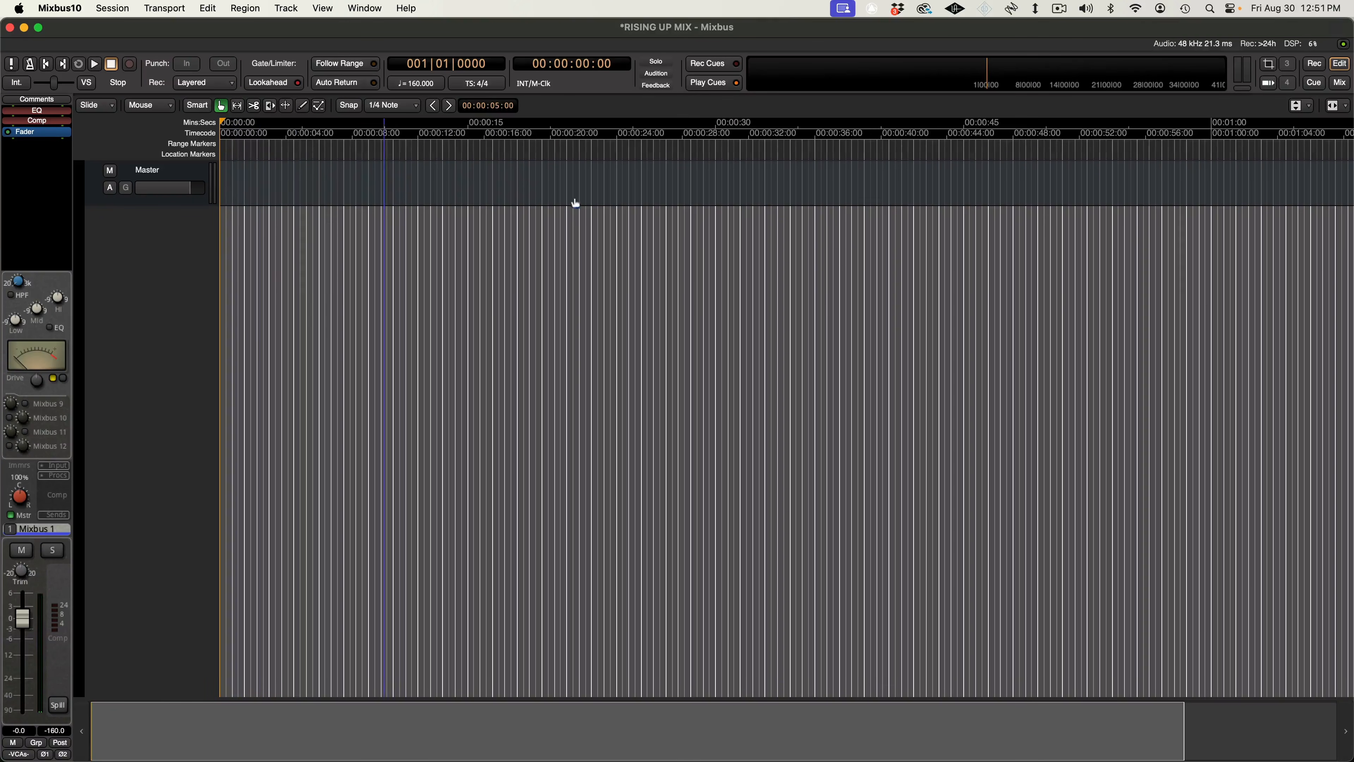
Switch to Finder, bring all WAV files from the RISING UP STEMS folder into the Mixbus timeline, and align the regions with the session start.
{"action": "key", "text": "super+Tab"}
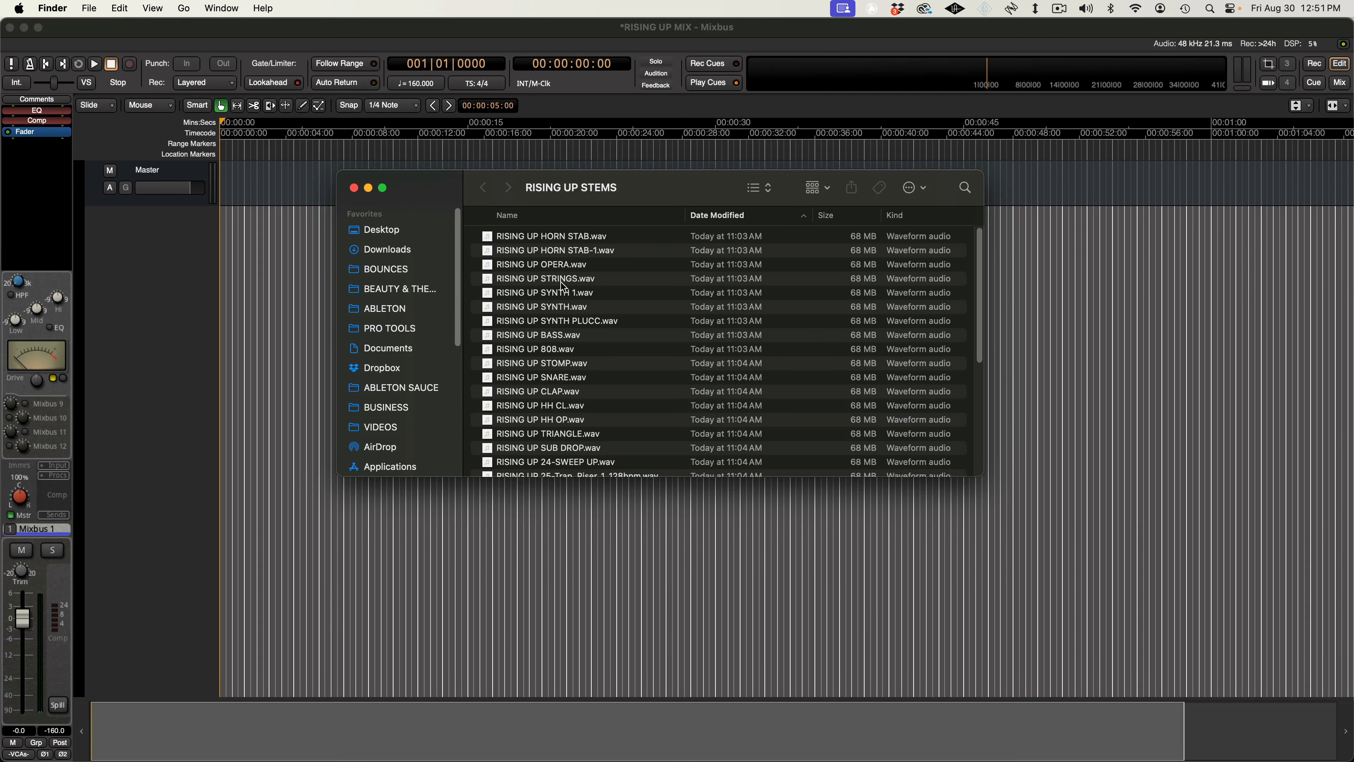
{"action": "left_click", "coordinate": [563, 285]}
{"action": "key", "text": "super+a"}
{"action": "left_click_drag", "start_coordinate": [506, 236], "coordinate": [228, 217]}
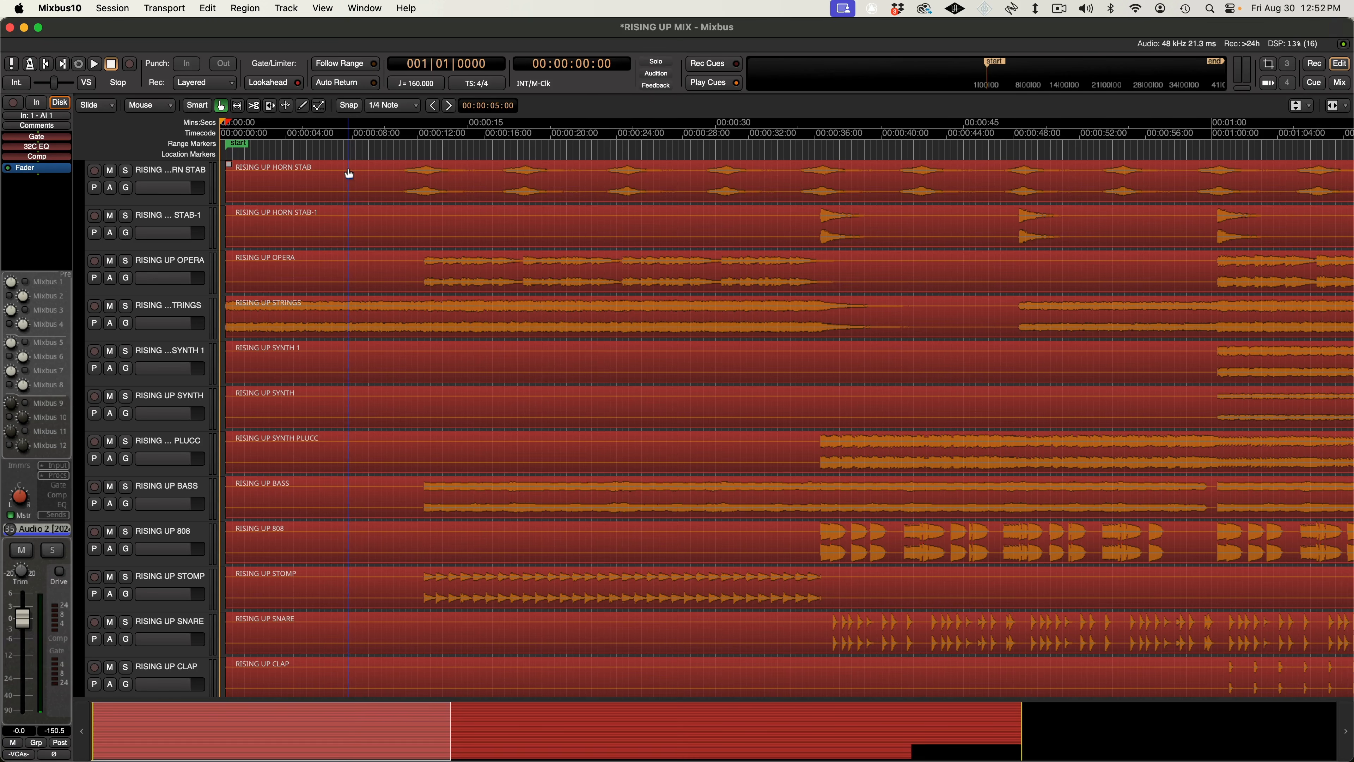
{"action": "left_click_drag", "start_coordinate": [348, 174], "coordinate": [322, 173]}
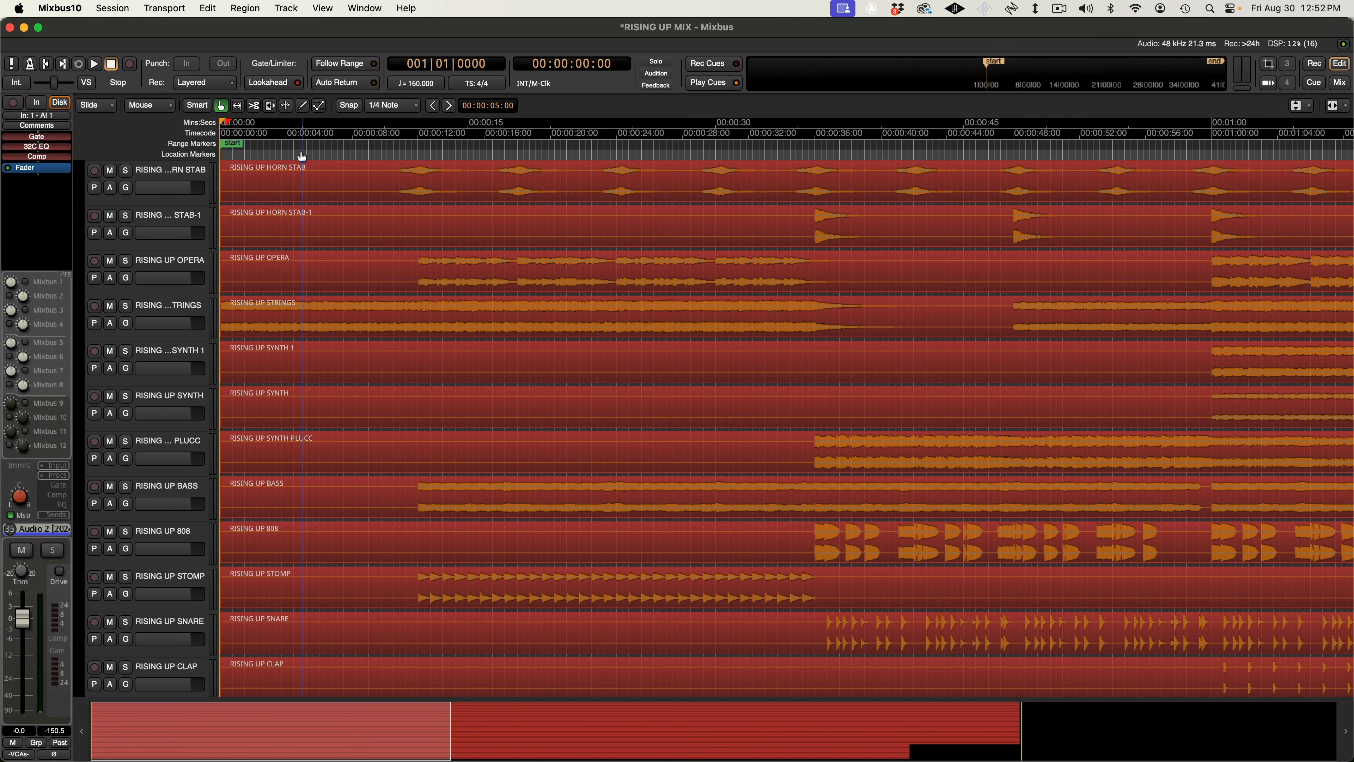
Play the session and look through all the imported stem and vocal tracks.
{"action": "key", "text": "space"}
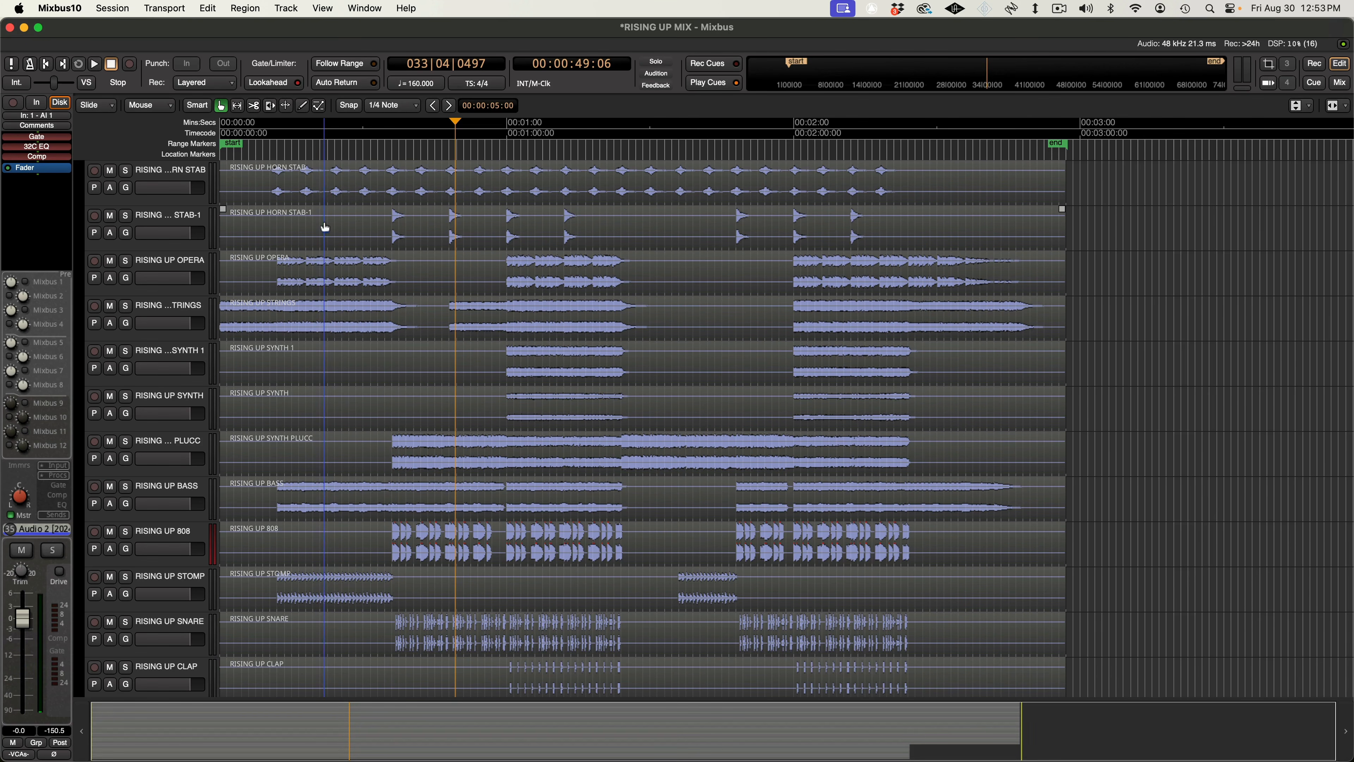
{"action": "scroll", "coordinate": [325, 227], "scroll_direction": "down", "scroll_amount": 15}
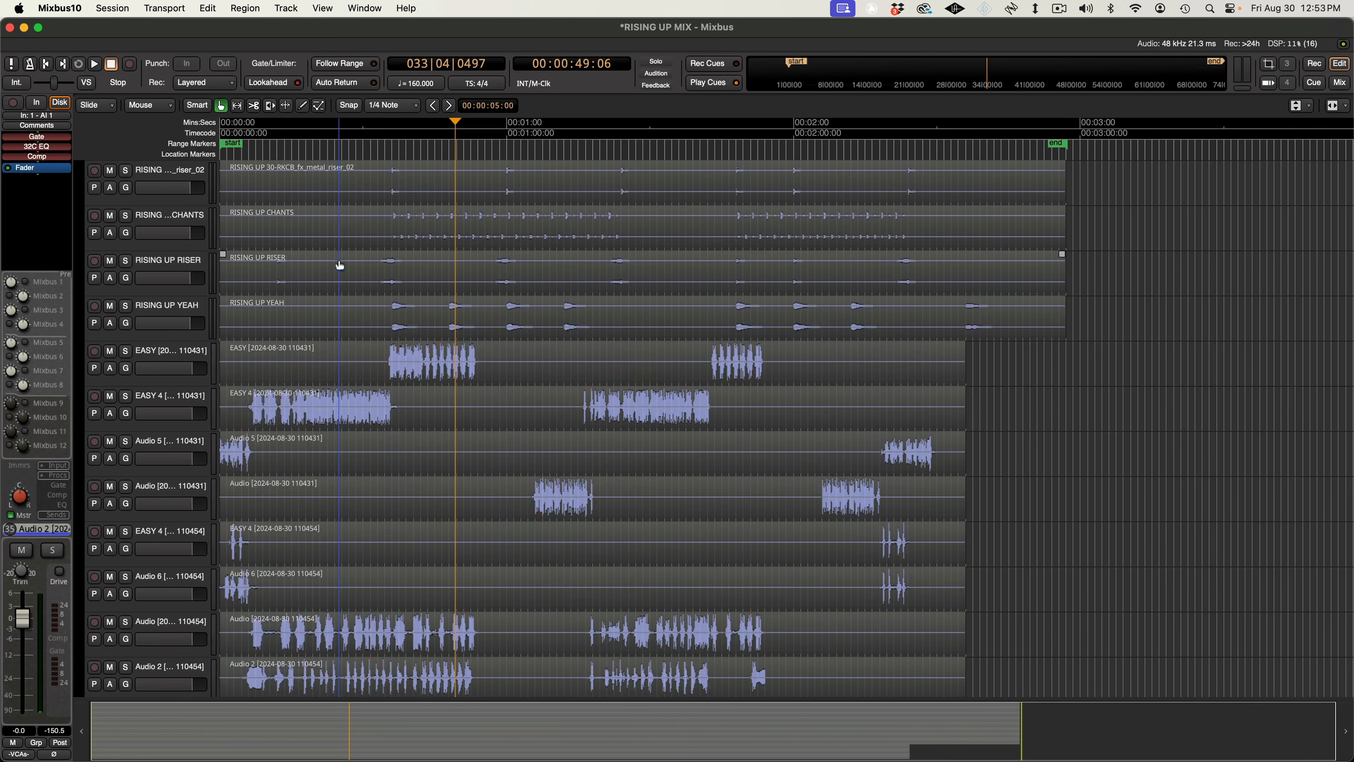
{"action": "scroll", "coordinate": [340, 265], "scroll_direction": "down", "scroll_amount": 7}
{"action": "scroll", "coordinate": [342, 268], "scroll_direction": "up", "scroll_amount": 20}
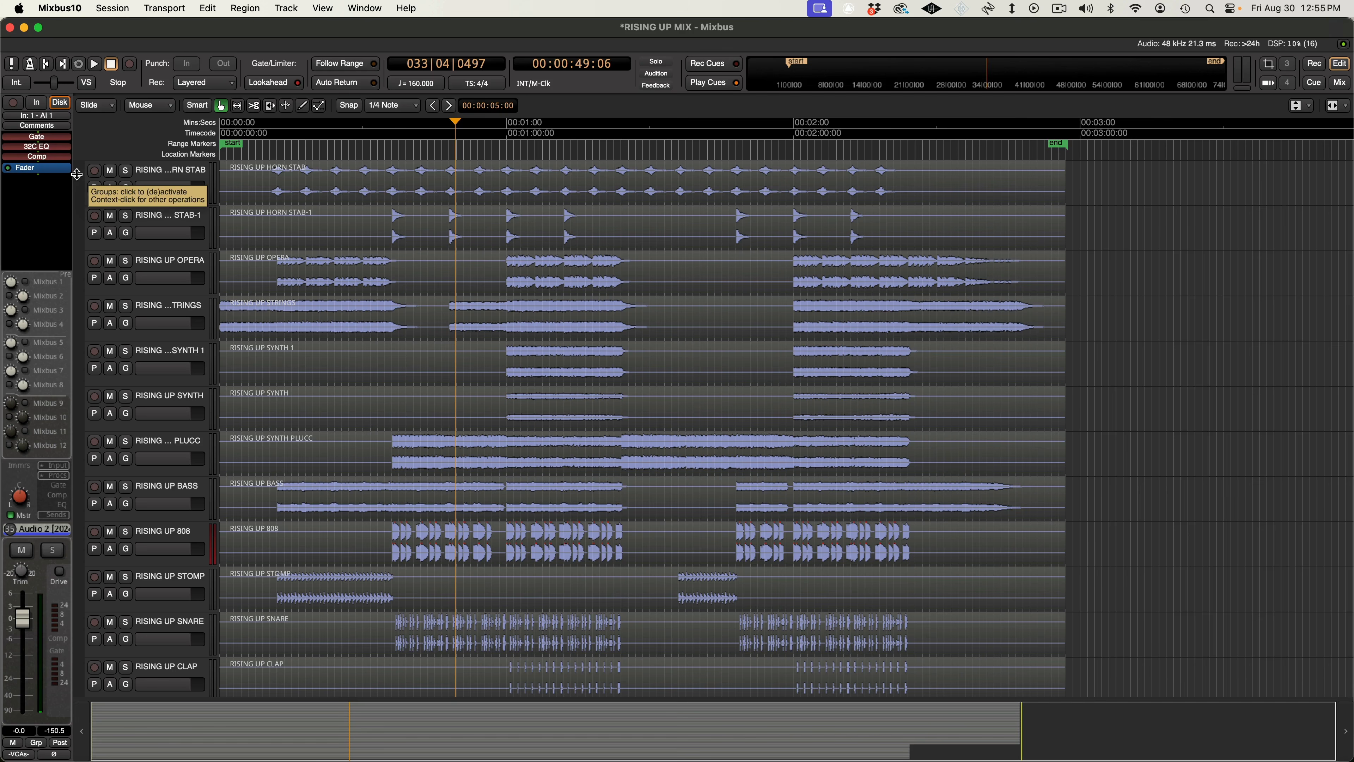
Span a new track group over the tracks from RISING UP HORN STAB down to RISING UP SYNTH PLUCC.
{"action": "left_click_drag", "start_coordinate": [77, 174], "coordinate": [87, 226]}
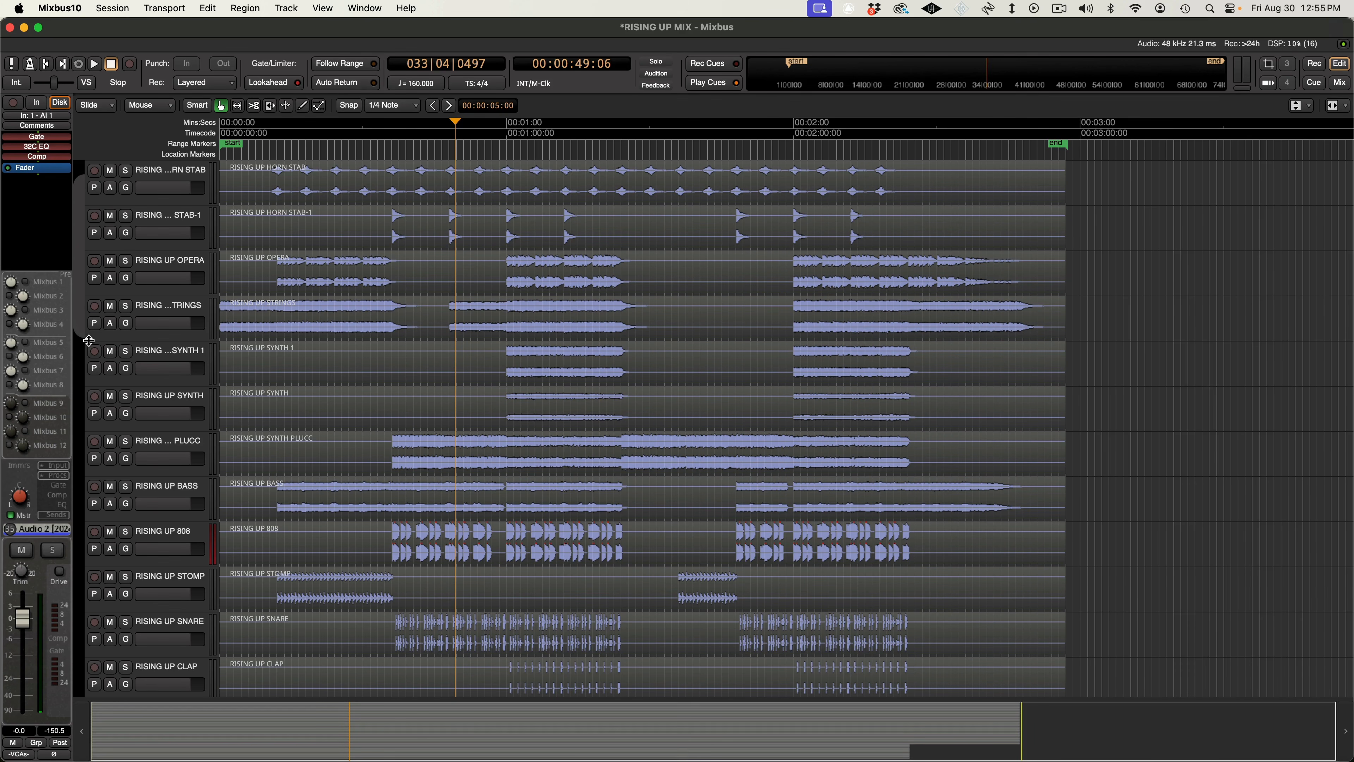
{"action": "left_click_drag", "start_coordinate": [103, 406], "coordinate": [101, 470]}
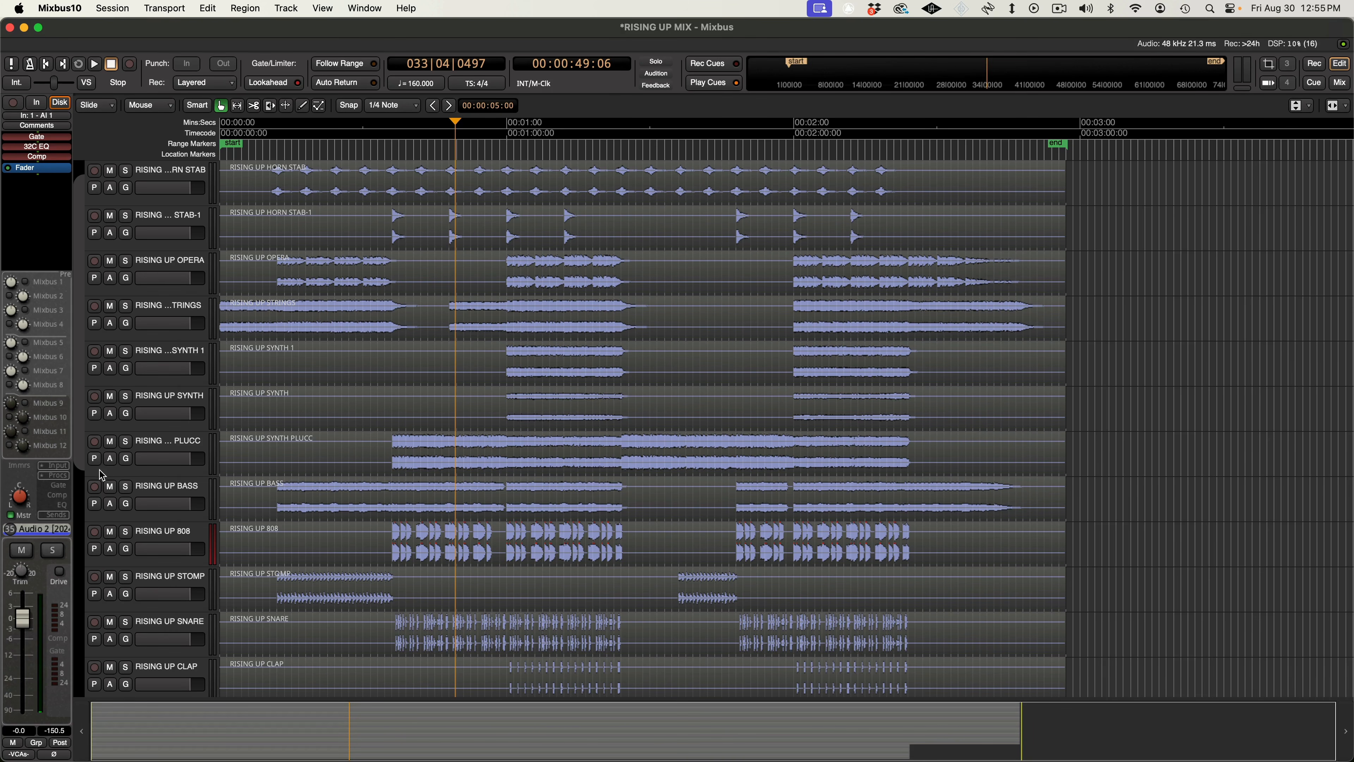
{"action": "left_click_drag", "start_coordinate": [102, 474], "coordinate": [99, 474]}
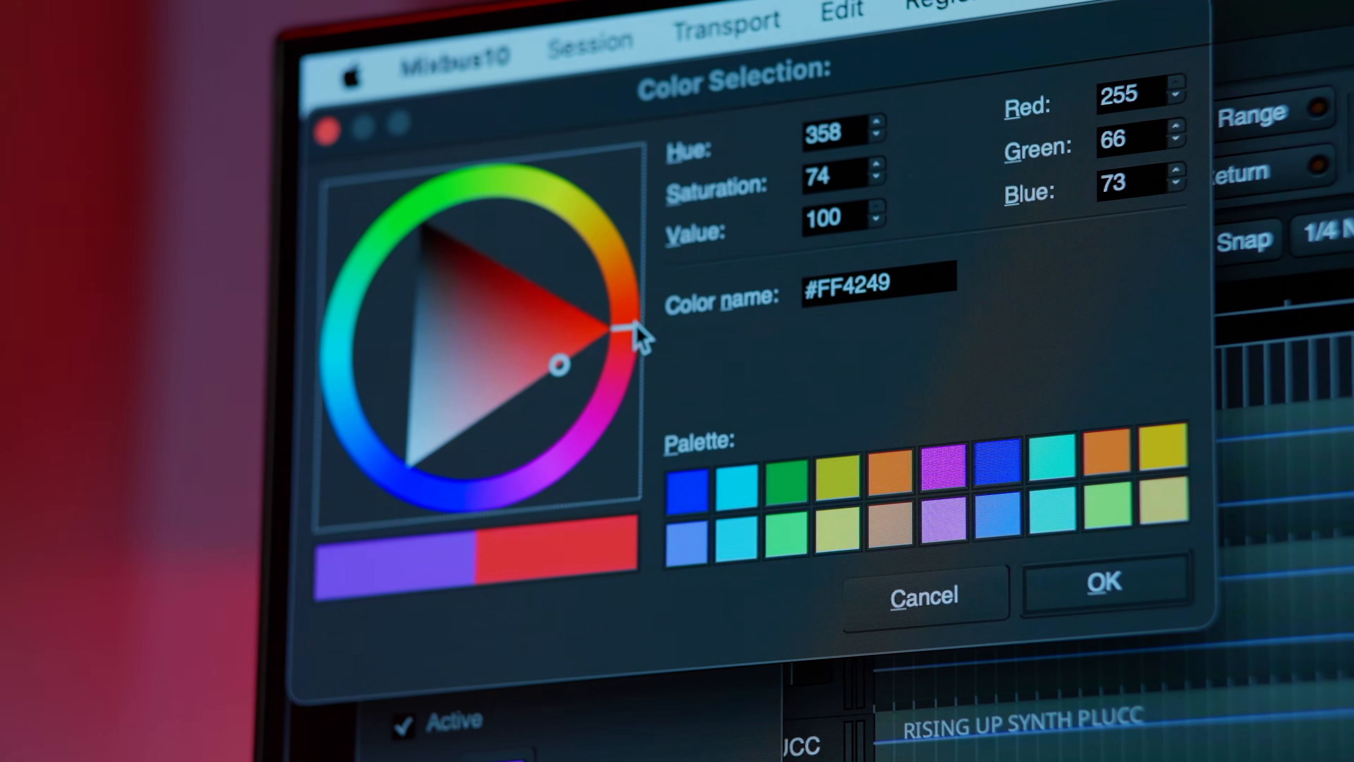
Set the BASS group's colour to dark red #C70000 and apply the group settings.
{"action": "left_click_drag", "start_coordinate": [641, 333], "coordinate": [627, 283]}
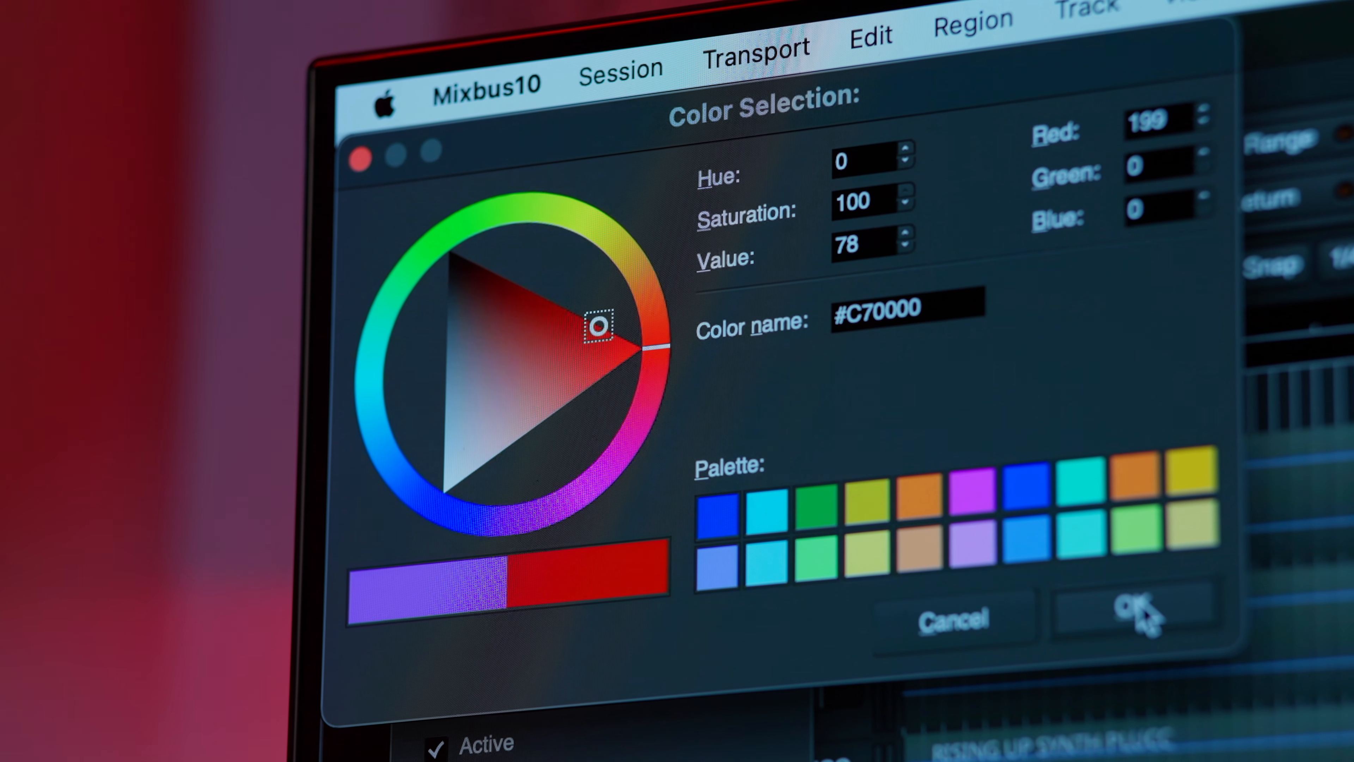
{"action": "left_click", "coordinate": [1133, 592]}
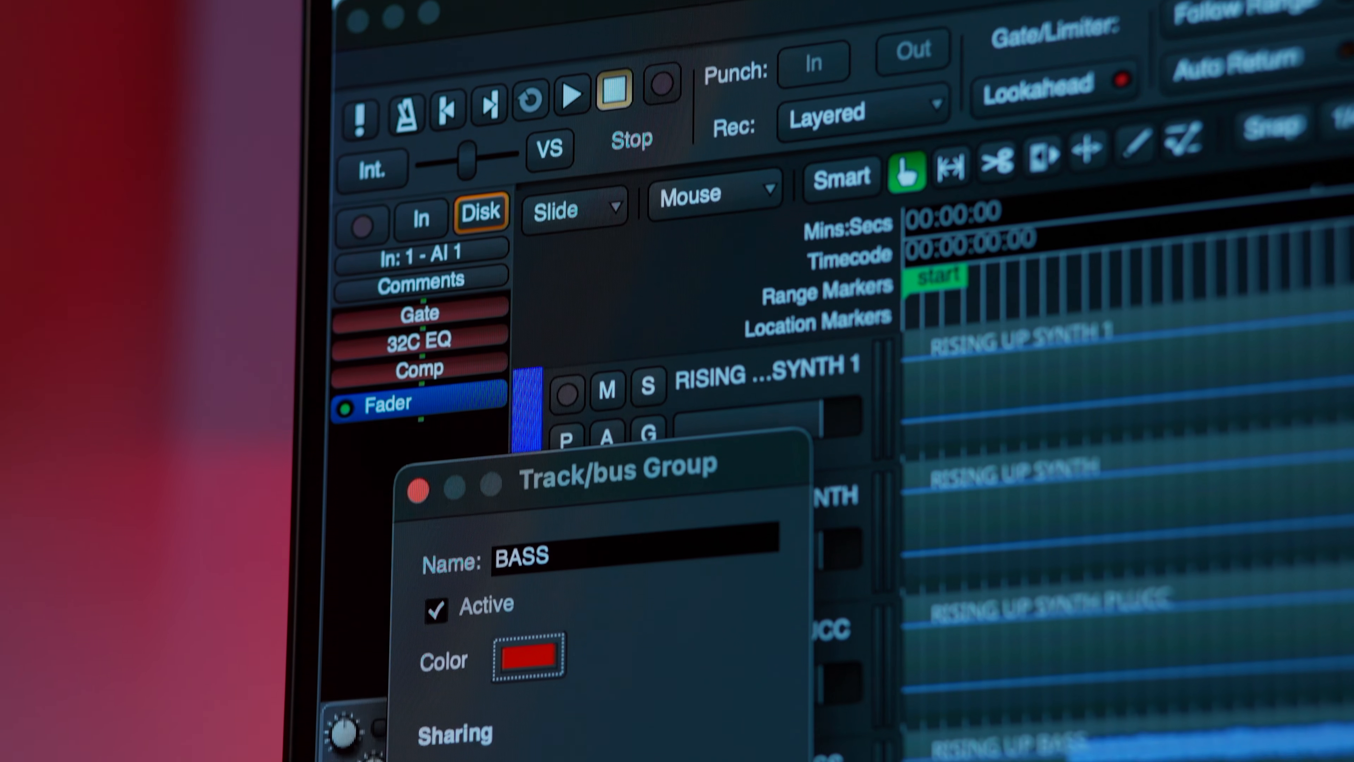
{"action": "key", "text": "Return"}
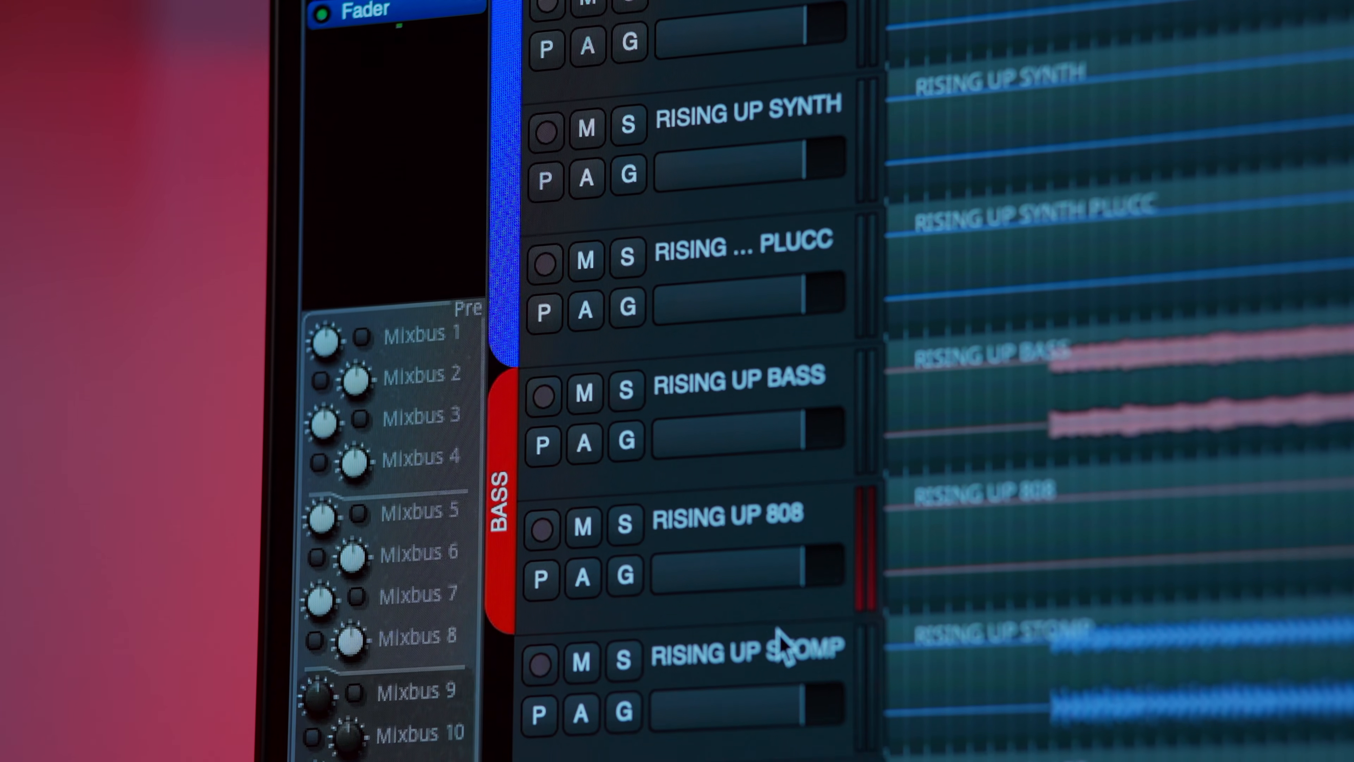
Create the group as SYNTHS in blue, sharing all listed properties between its tracks.
{"action": "left_click", "coordinate": [525, 726]}
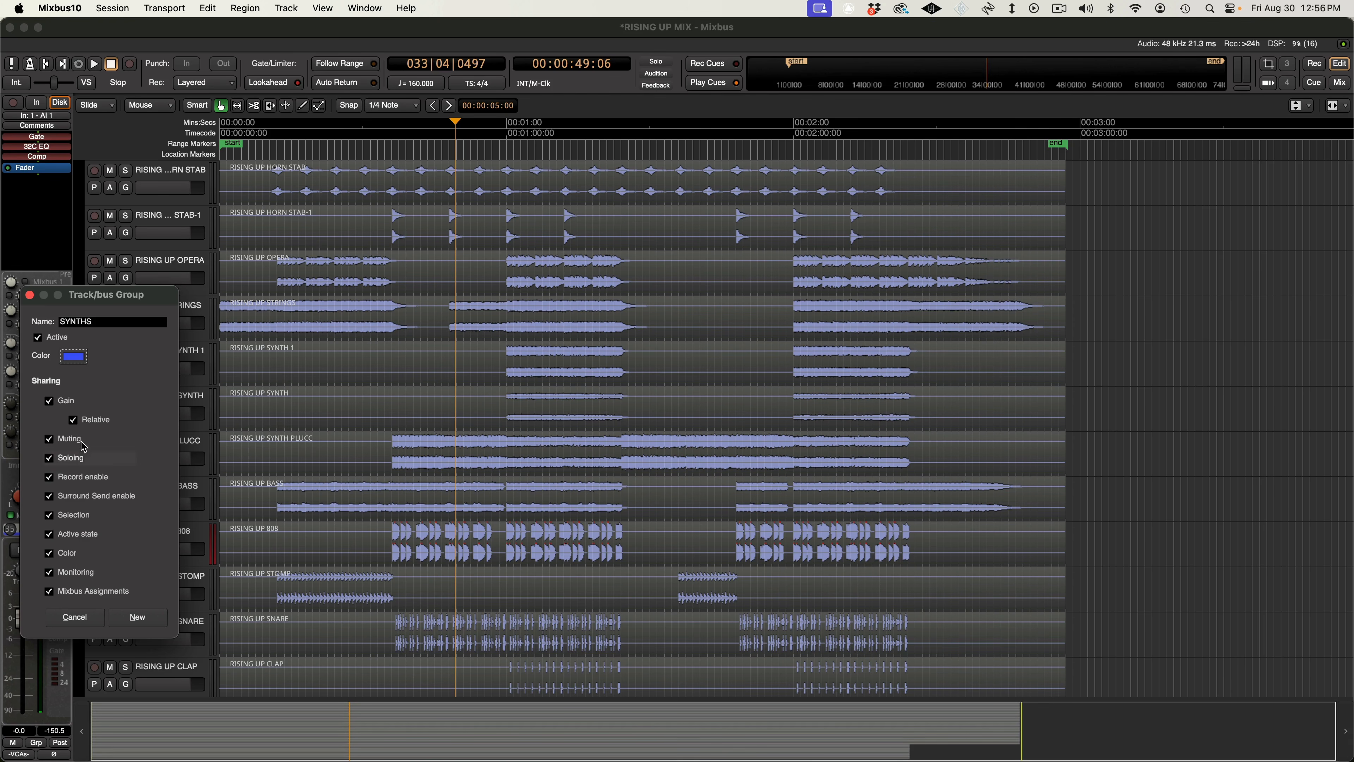
{"action": "left_click", "coordinate": [138, 617]}
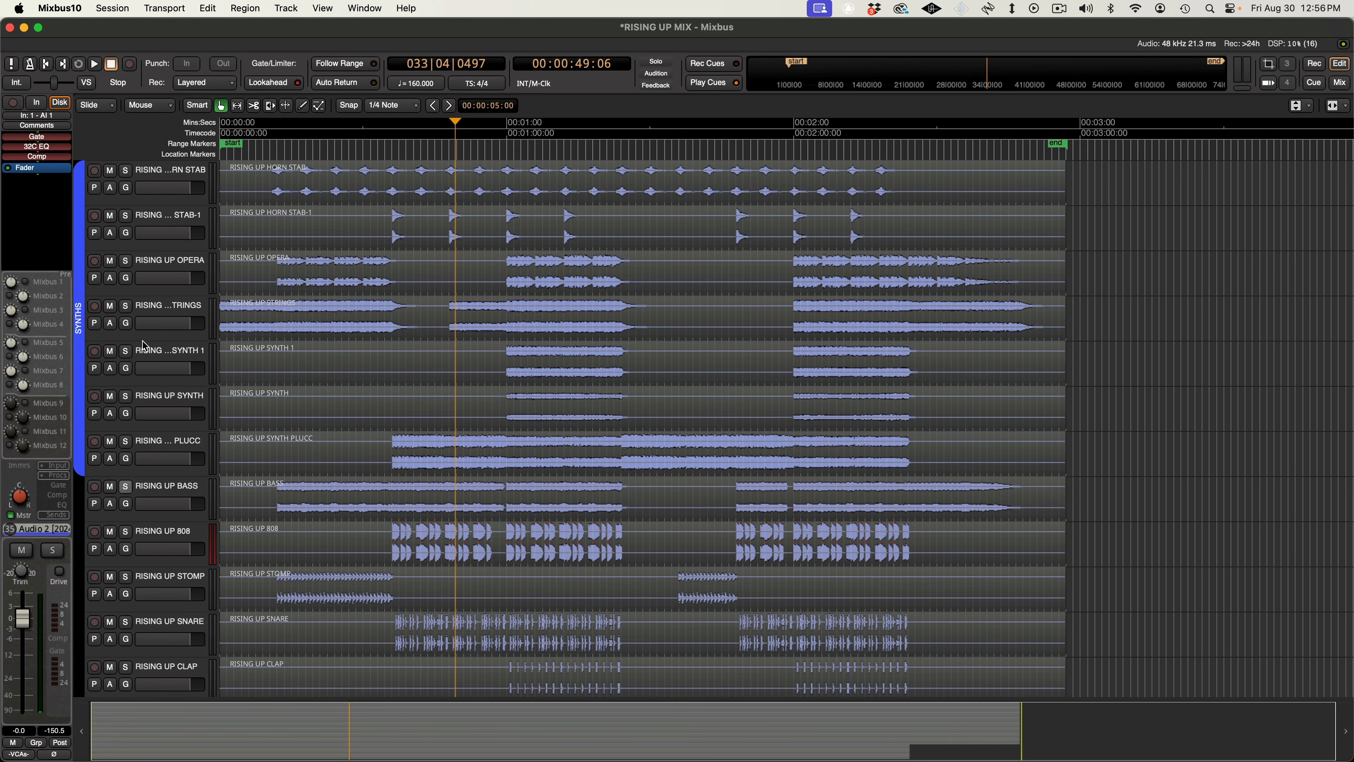
Create a red group named BASS from the RISING UP BASS and RISING UP 808 tracks.
{"action": "scroll", "coordinate": [193, 416], "scroll_direction": "down", "scroll_amount": 4}
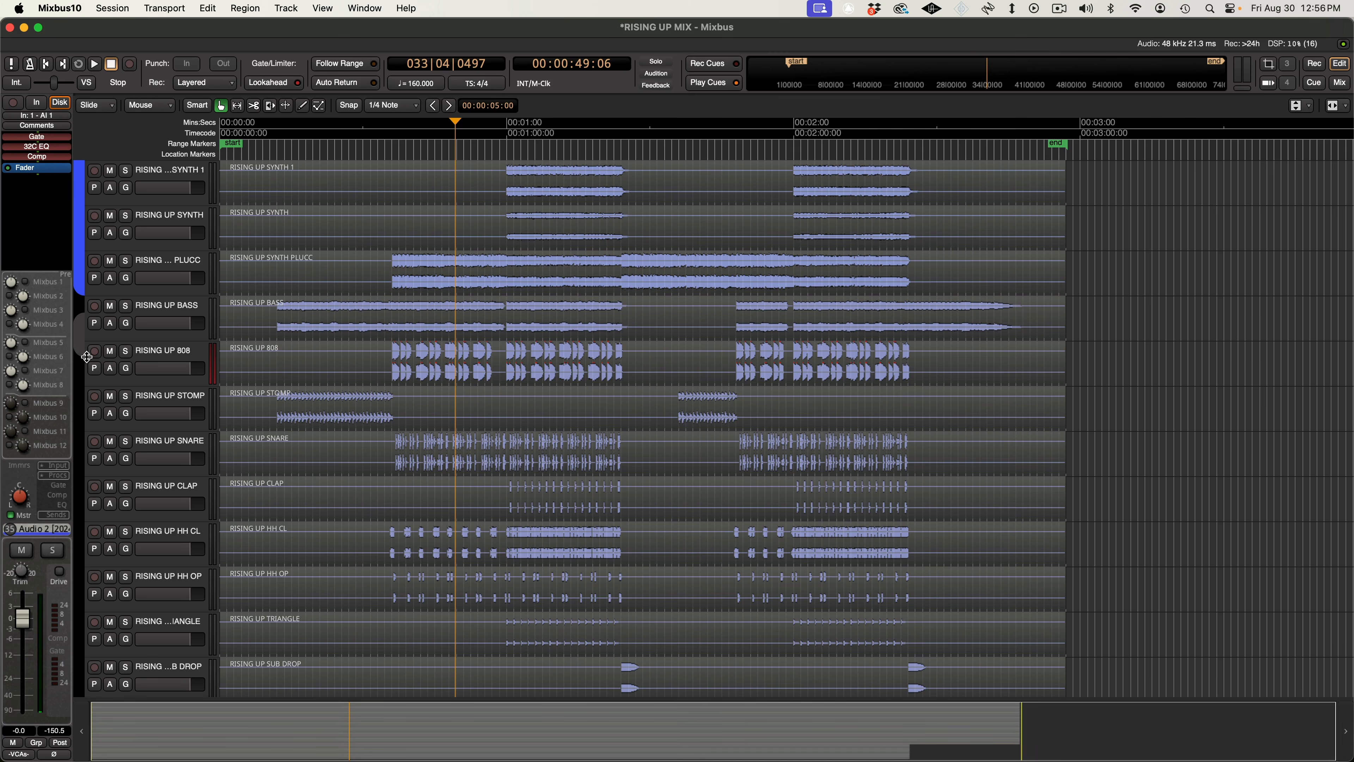
{"action": "left_click", "coordinate": [106, 374]}
{"action": "left_click", "coordinate": [82, 261]}
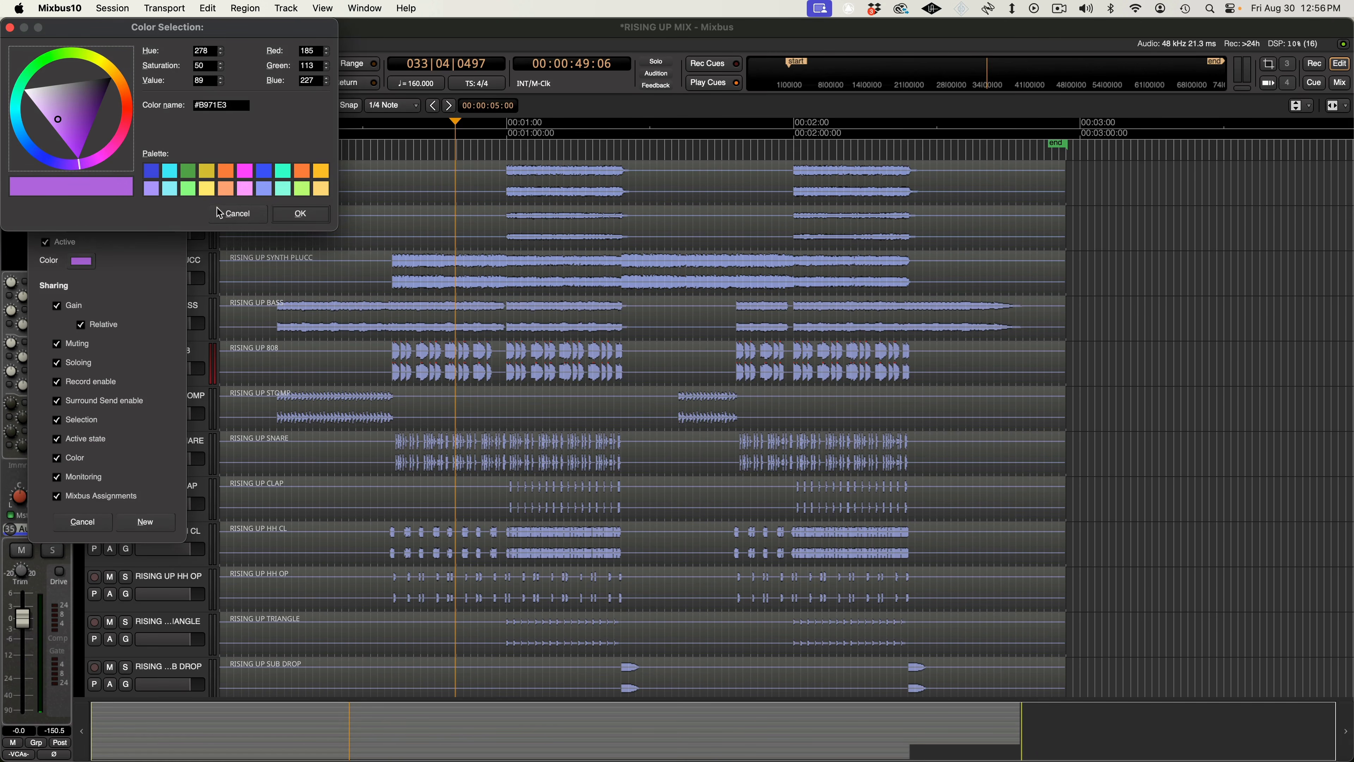
{"action": "left_click", "coordinate": [302, 171]}
{"action": "left_click_drag", "start_coordinate": [127, 116], "coordinate": [134, 114]}
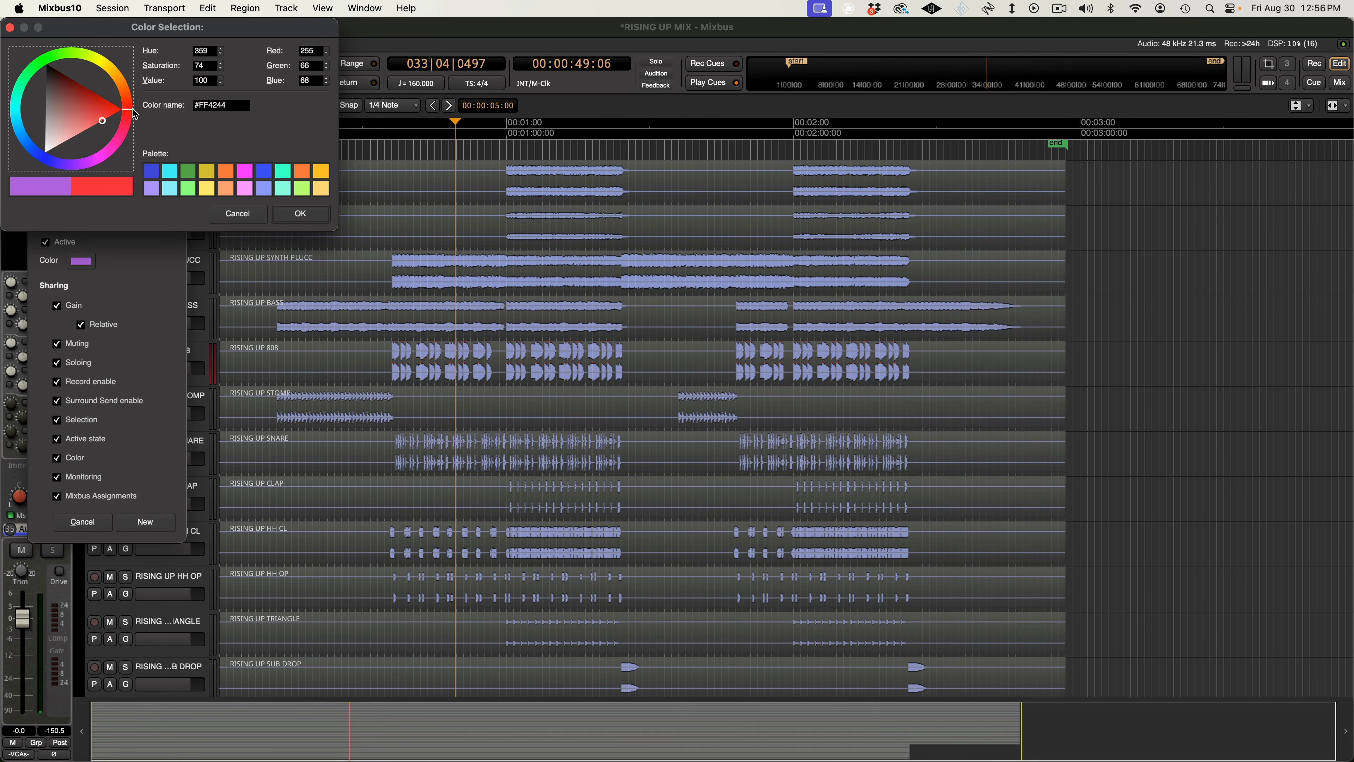
{"action": "left_click", "coordinate": [300, 214]}
{"action": "left_click", "coordinate": [145, 522]}
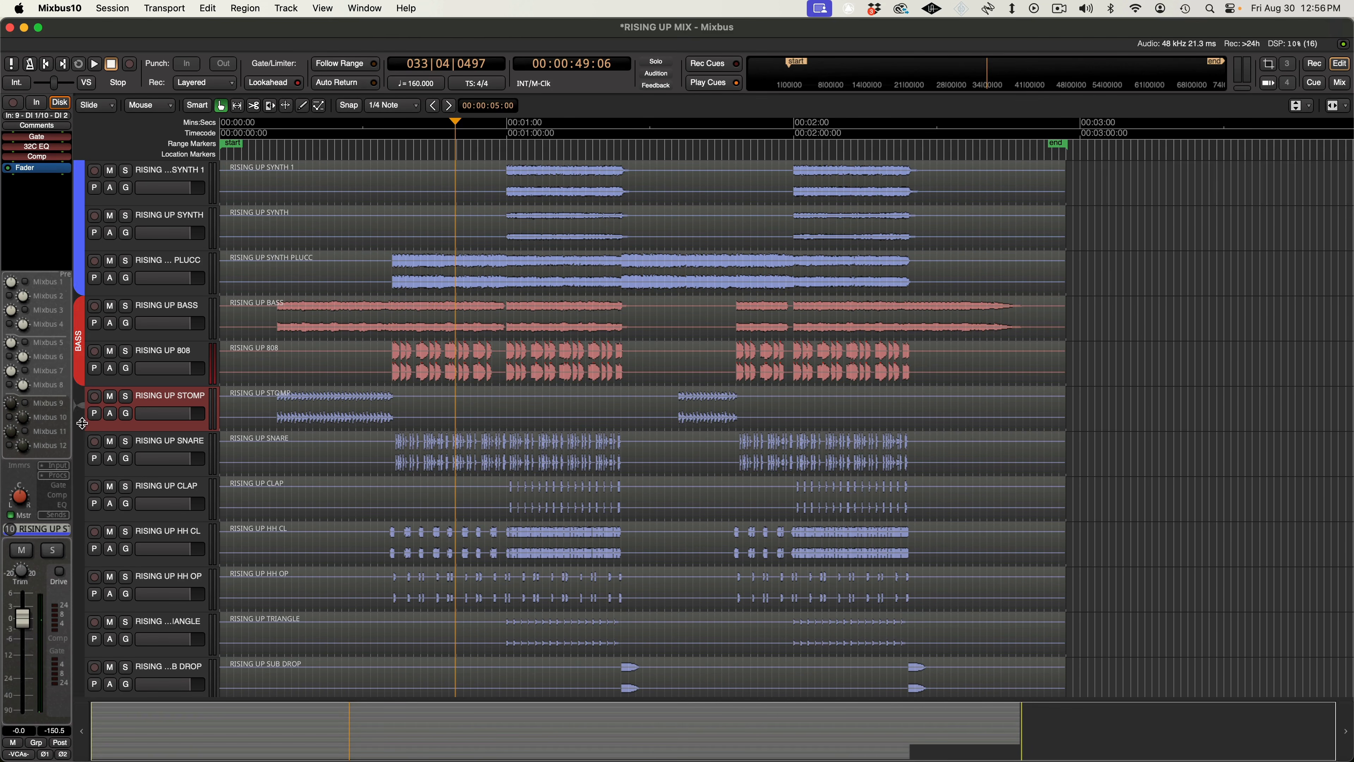
Create a purple group named DRUMS from the tracks RISING UP STOMP down to RISING UP TRIANGLE.
{"action": "scroll", "coordinate": [81, 577], "scroll_direction": "down", "scroll_amount": 3}
{"action": "scroll", "coordinate": [82, 578], "scroll_direction": "down", "scroll_amount": 1}
{"action": "left_click_drag", "start_coordinate": [81, 559], "coordinate": [80, 456]}
{"action": "type", "text": "DRUMS"}
{"action": "left_click", "coordinate": [55, 354]}
{"action": "left_click", "coordinate": [70, 163]}
{"action": "left_click_drag", "start_coordinate": [66, 124], "coordinate": [47, 127]}
Group the drum tracks as DRUMS in purple and the tracks RISING UP SUB DROP to RISING UP YEAH as FX in yellow.
{"action": "left_click_drag", "start_coordinate": [79, 363], "coordinate": [74, 425]}
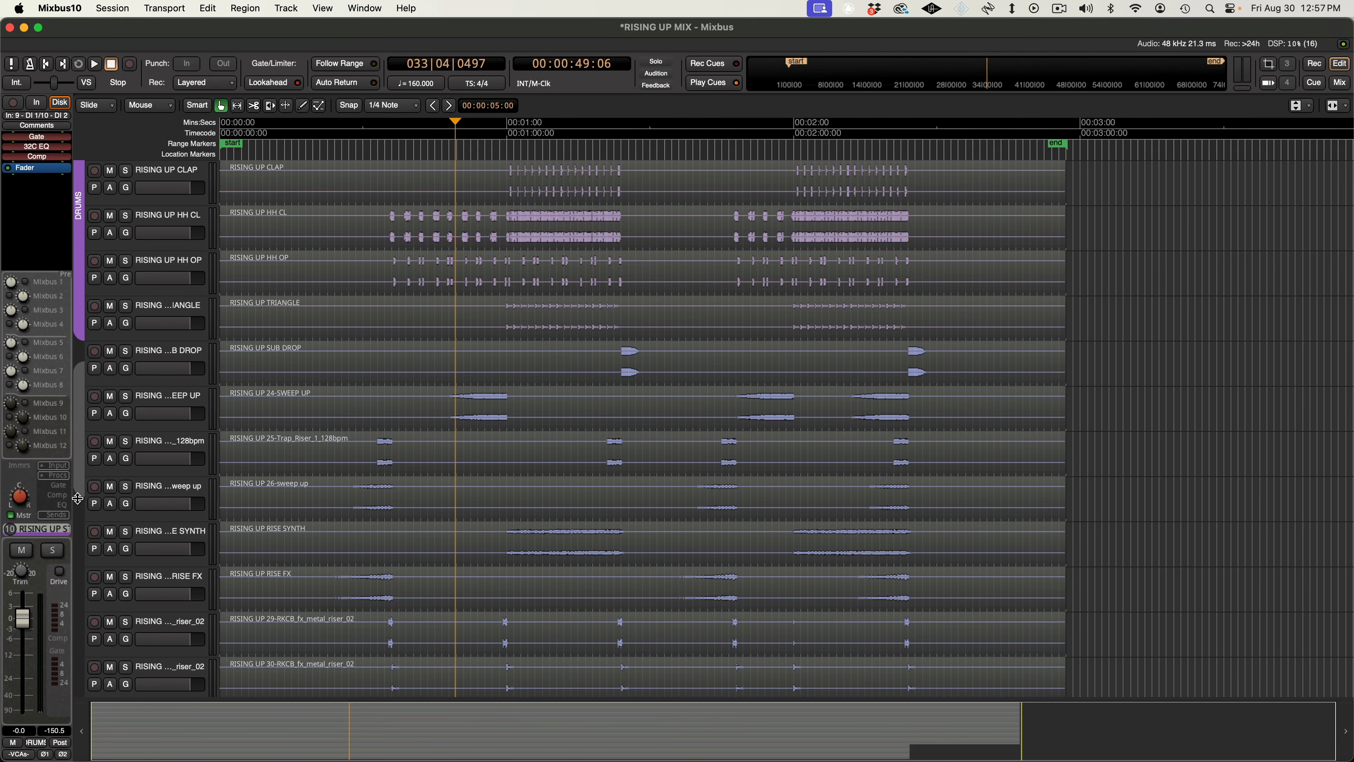
{"action": "scroll", "coordinate": [81, 579], "scroll_direction": "down", "scroll_amount": 4}
{"action": "left_click_drag", "start_coordinate": [79, 568], "coordinate": [87, 646]}
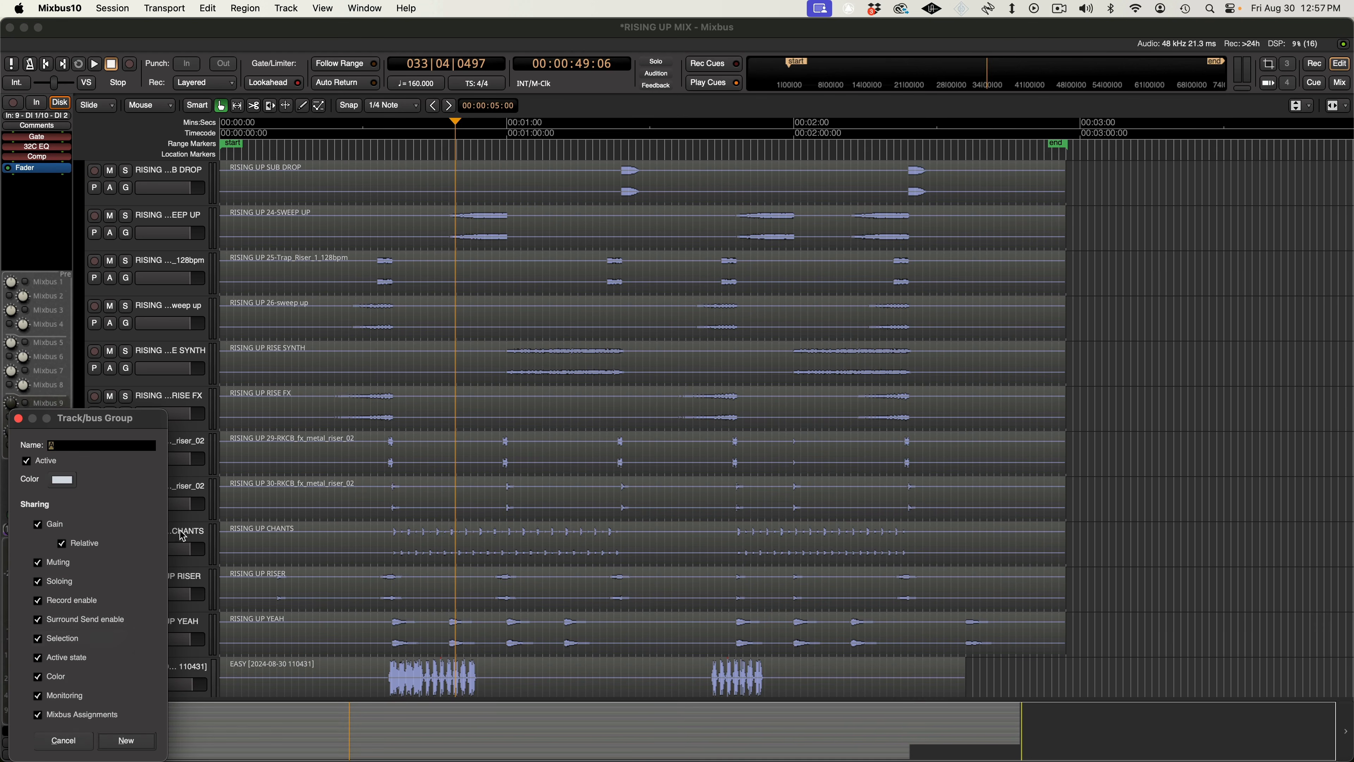
{"action": "left_click", "coordinate": [57, 481]}
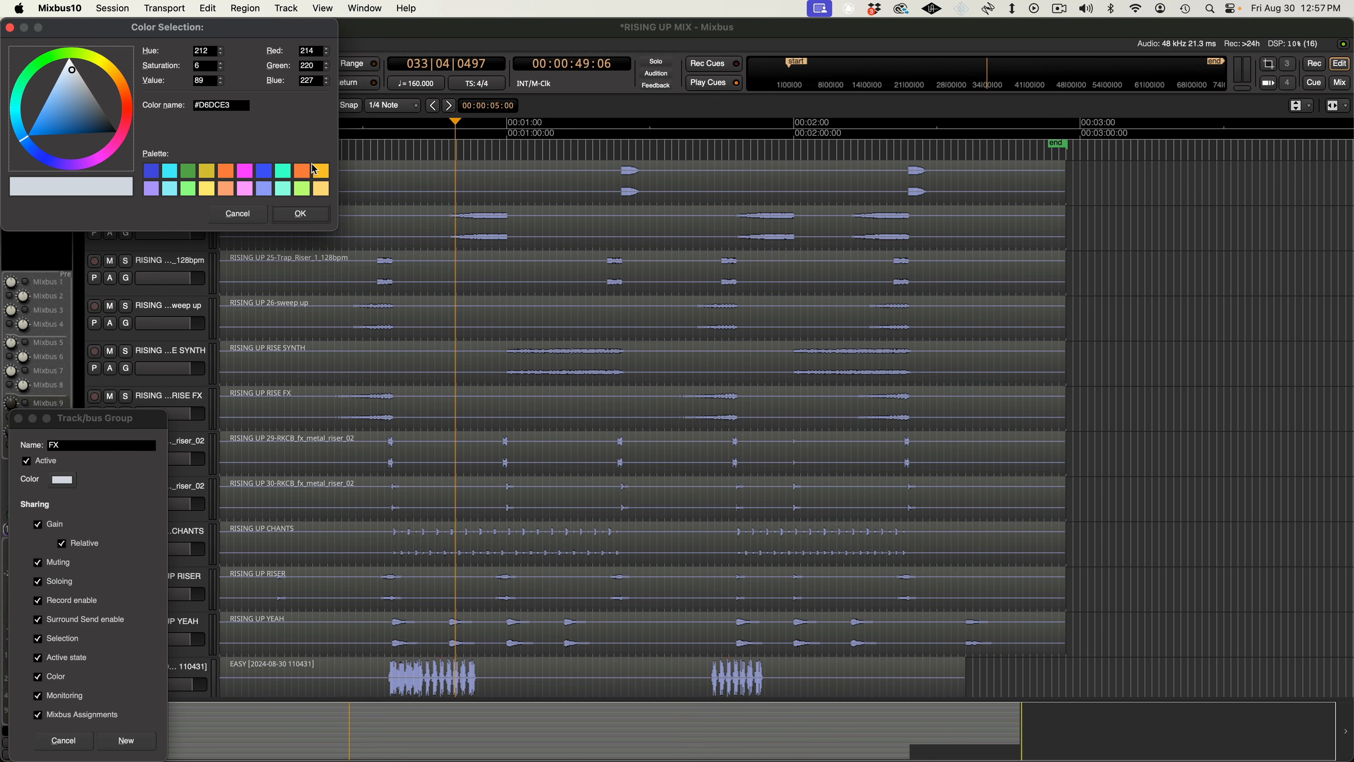
{"action": "left_click", "coordinate": [209, 189]}
Create a turquoise group named LEAD VOCALS from the four vocal tracks ending in 110431.
{"action": "scroll", "coordinate": [175, 541], "scroll_direction": "down", "scroll_amount": 3}
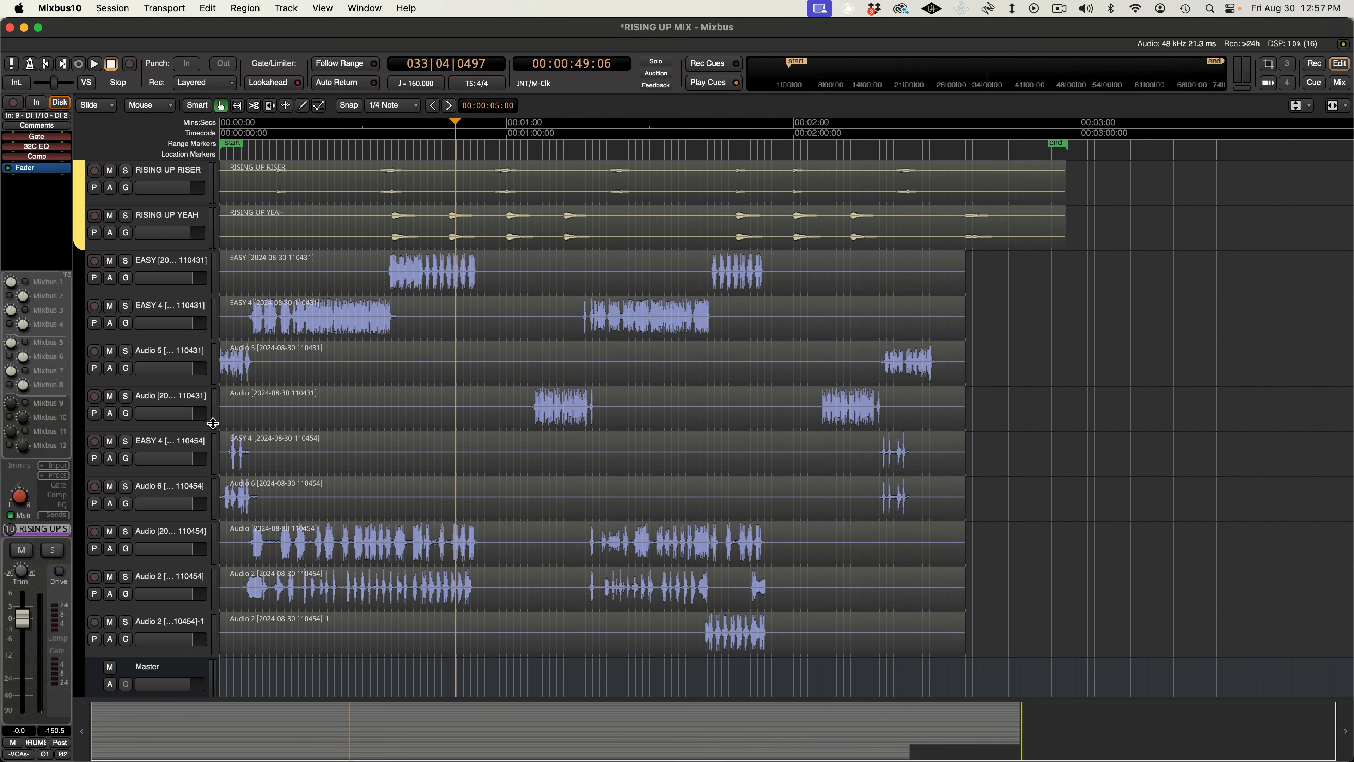
{"action": "left_click", "coordinate": [79, 256]}
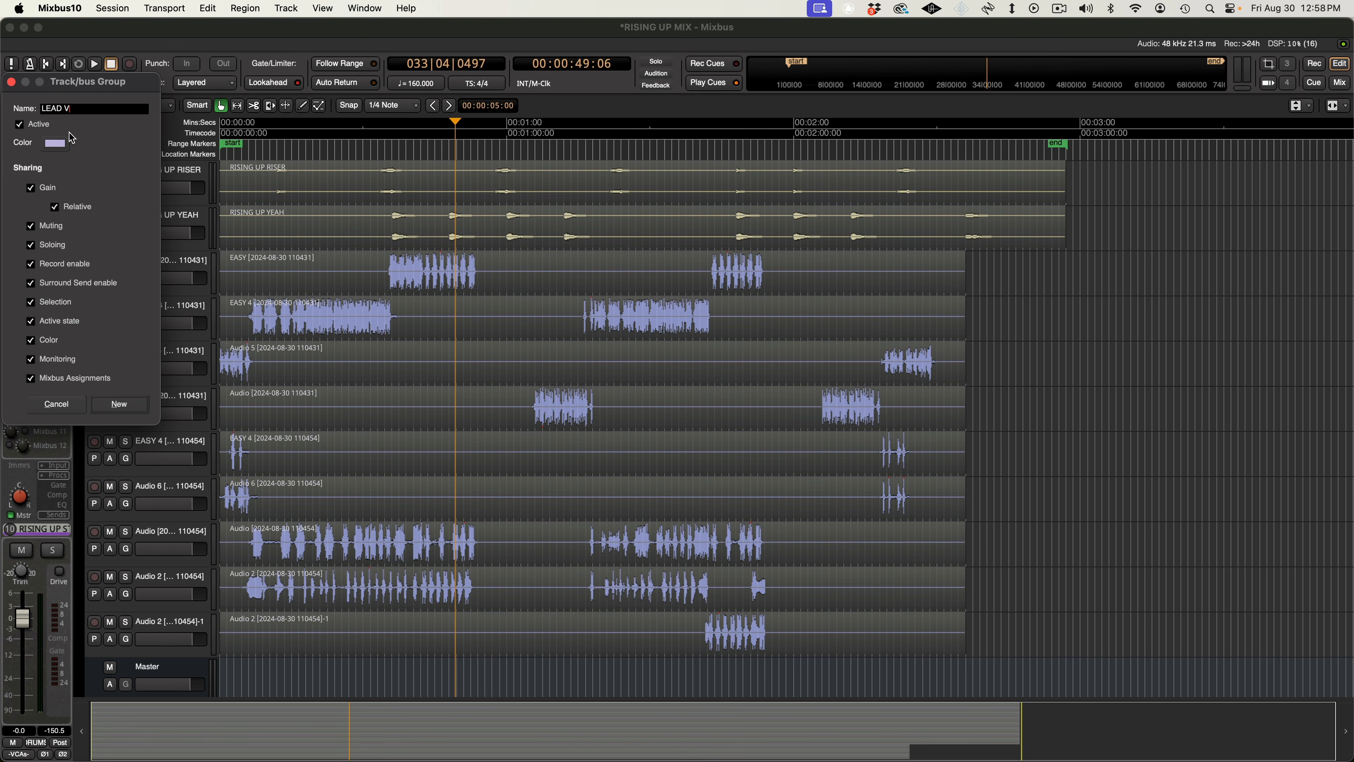
{"action": "left_click", "coordinate": [60, 145]}
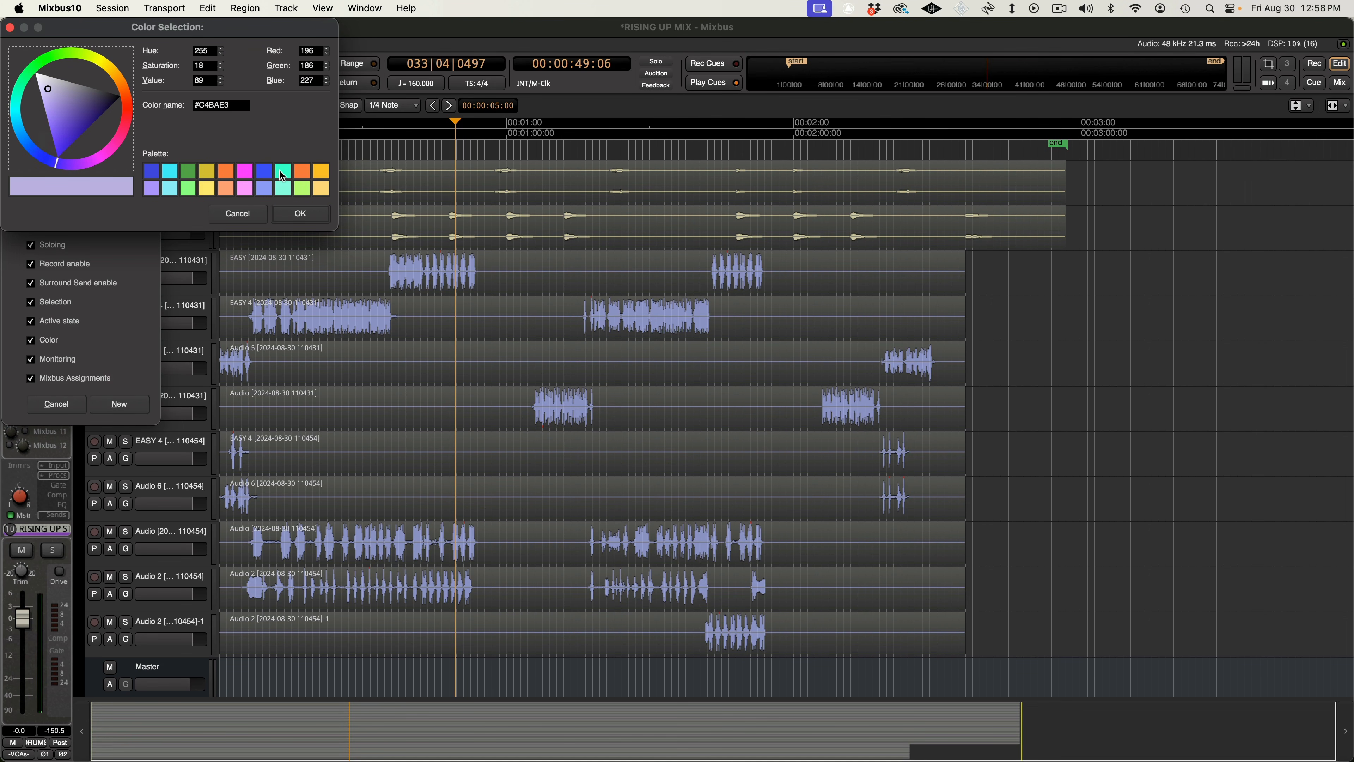
{"action": "left_click", "coordinate": [283, 173]}
{"action": "left_click", "coordinate": [320, 208]}
Create a light green #C1FF7D group named BGVs from the four tracks EASY 4 to Audio 2 ending in 110454.
{"action": "left_click_drag", "start_coordinate": [79, 437], "coordinate": [78, 608]}
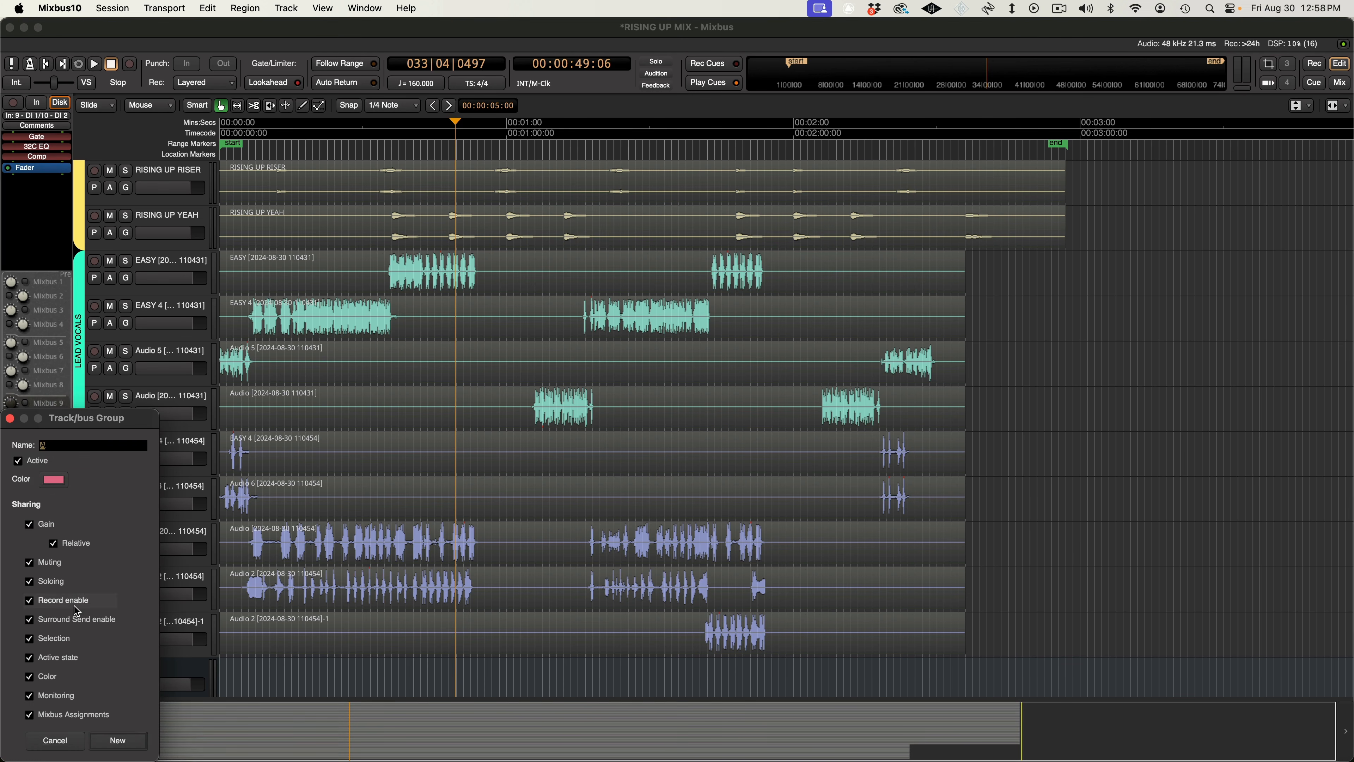
{"action": "type", "text": "BGVs"}
{"action": "left_click", "coordinate": [61, 482]}
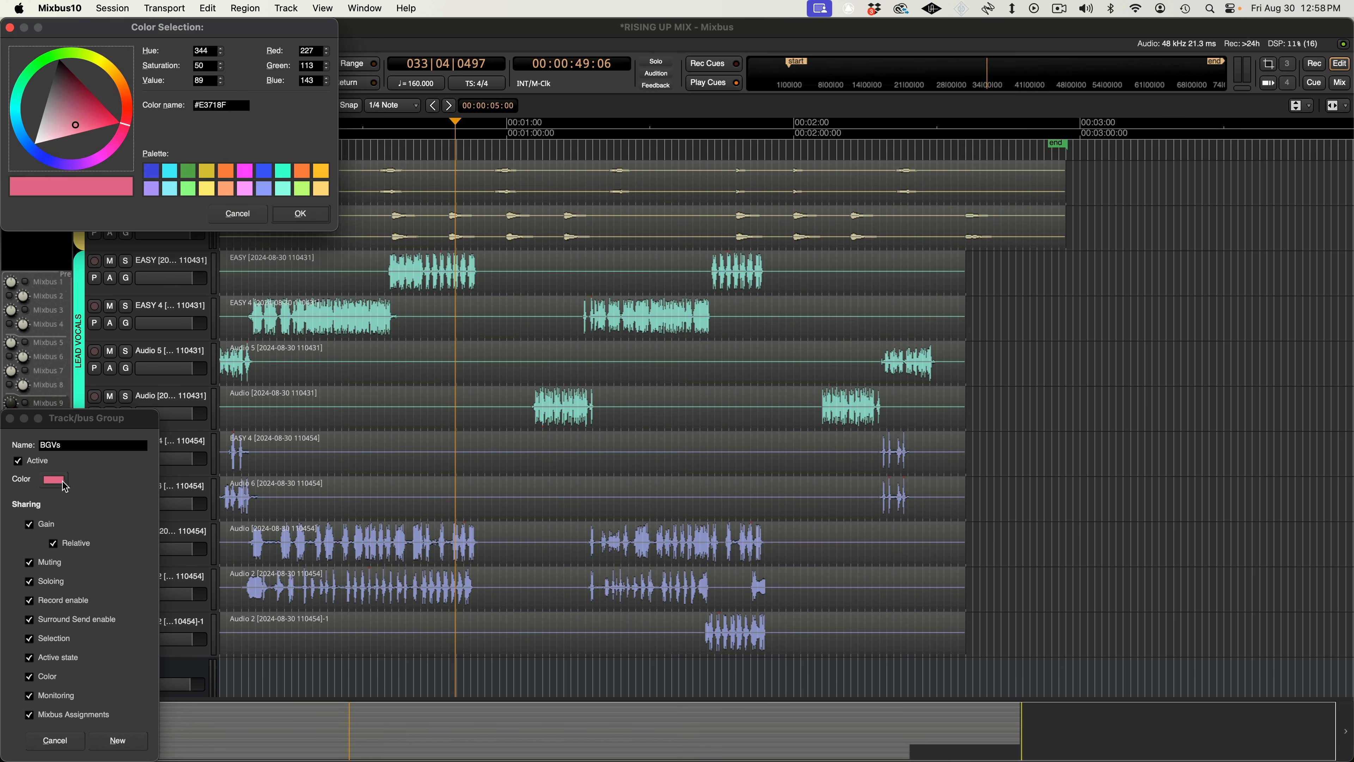
{"action": "left_click", "coordinate": [308, 189]}
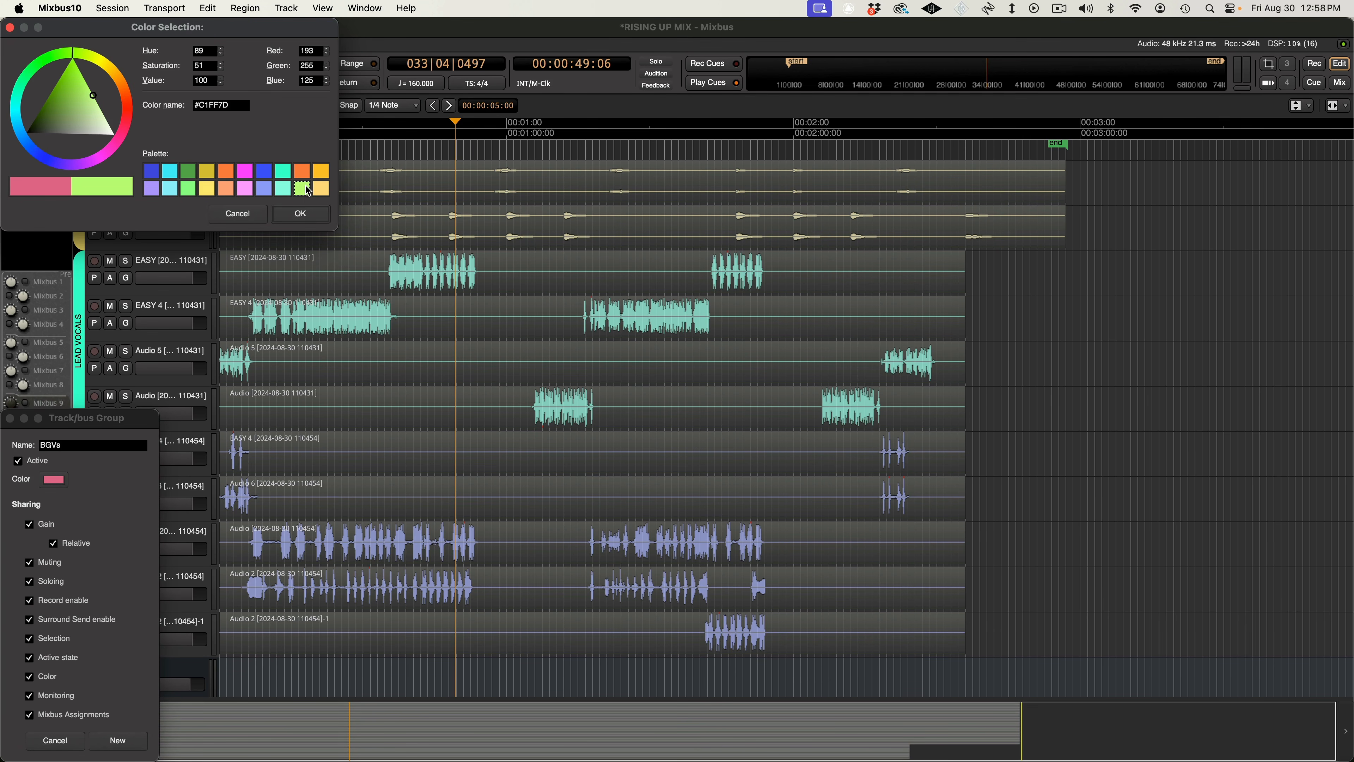
{"action": "left_click", "coordinate": [302, 214]}
Rename the ungrouped last vocal track above the Master as ADLIBS.
{"action": "left_click", "coordinate": [174, 625]}
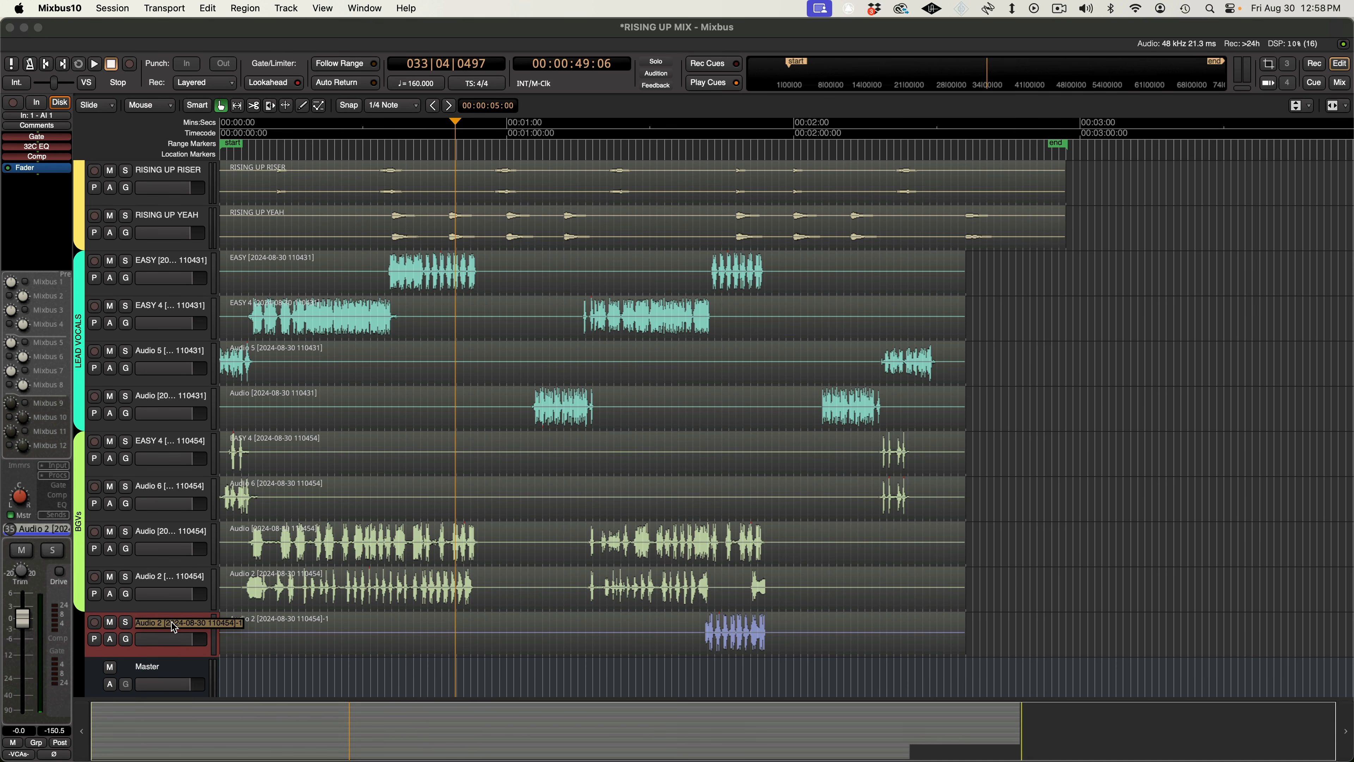
{"action": "type", "text": "ADLIBS"}
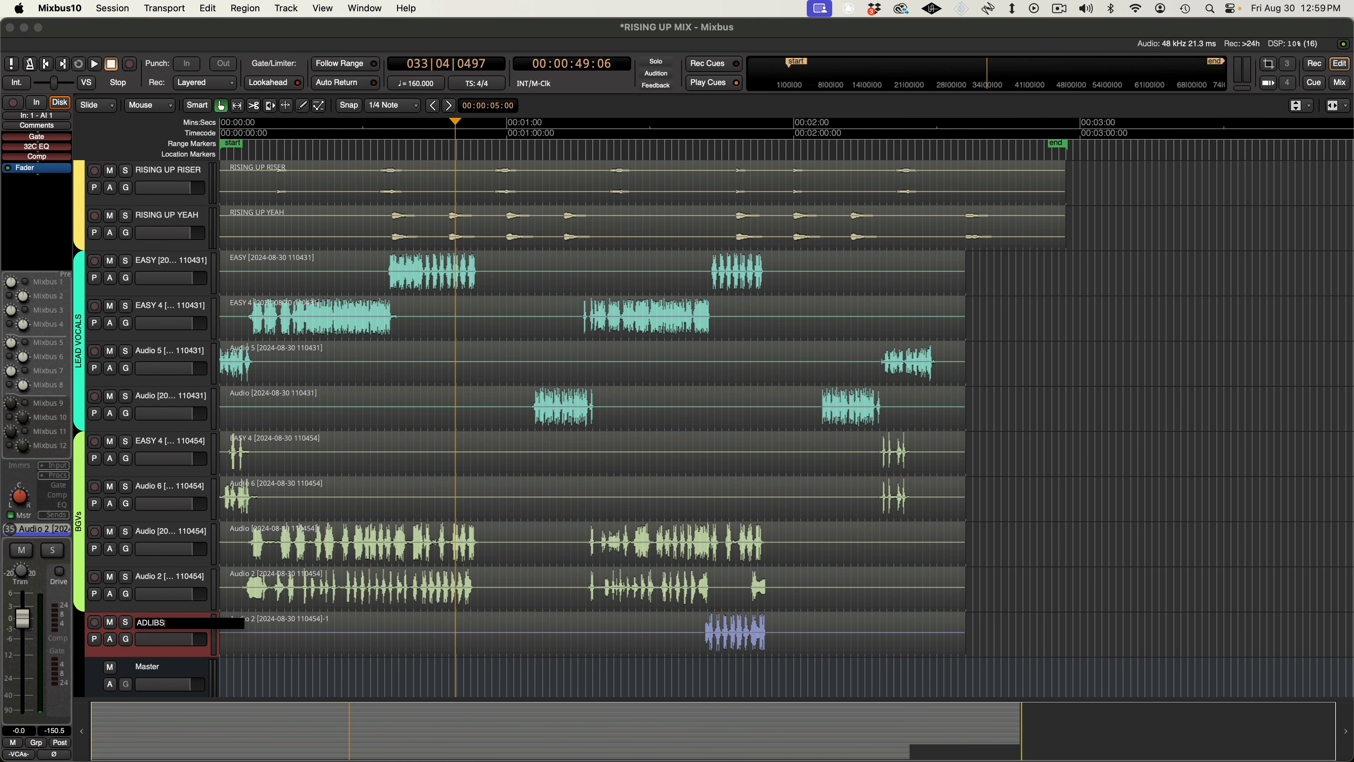
{"action": "key", "text": "Return"}
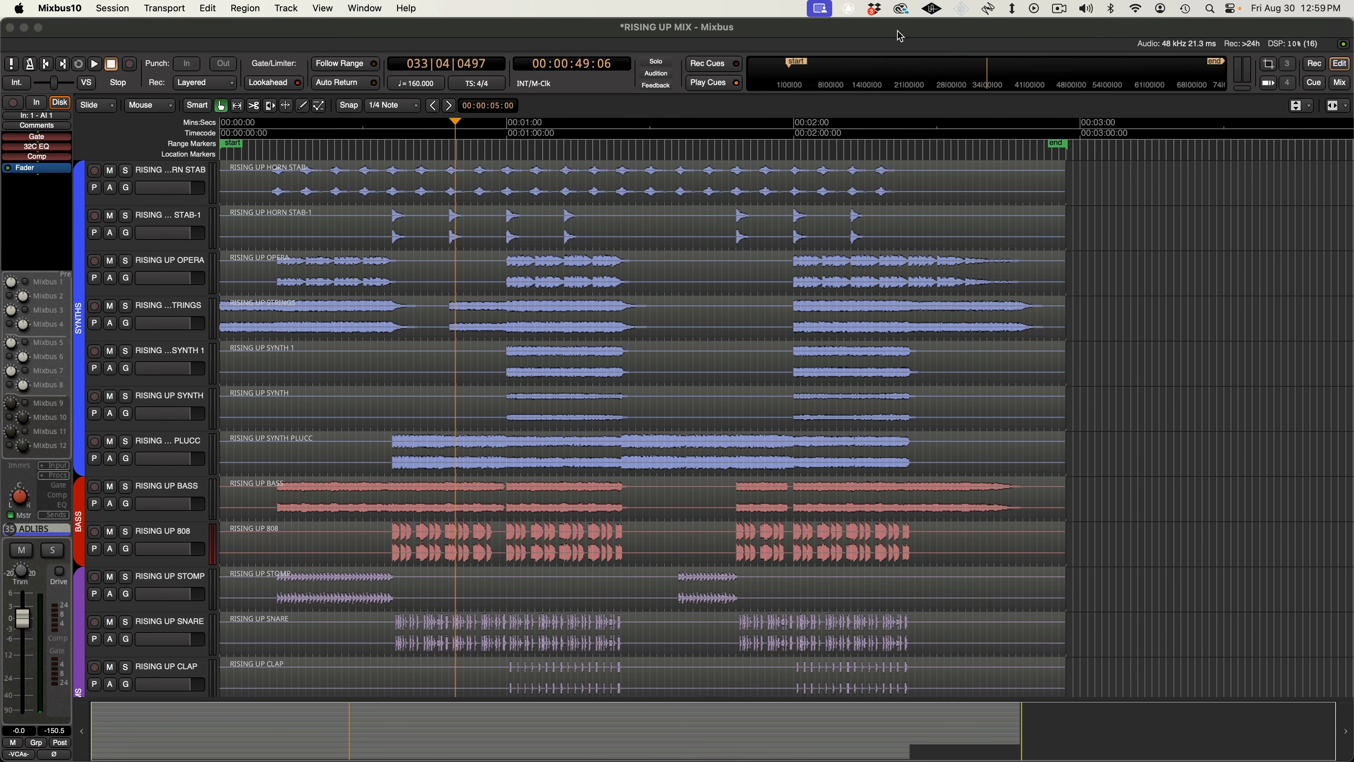
Review the session in the recorder, cue and mixer windows, widening the mixer's track strip area to look over the grouped channels.
{"action": "left_click", "coordinate": [1316, 65]}
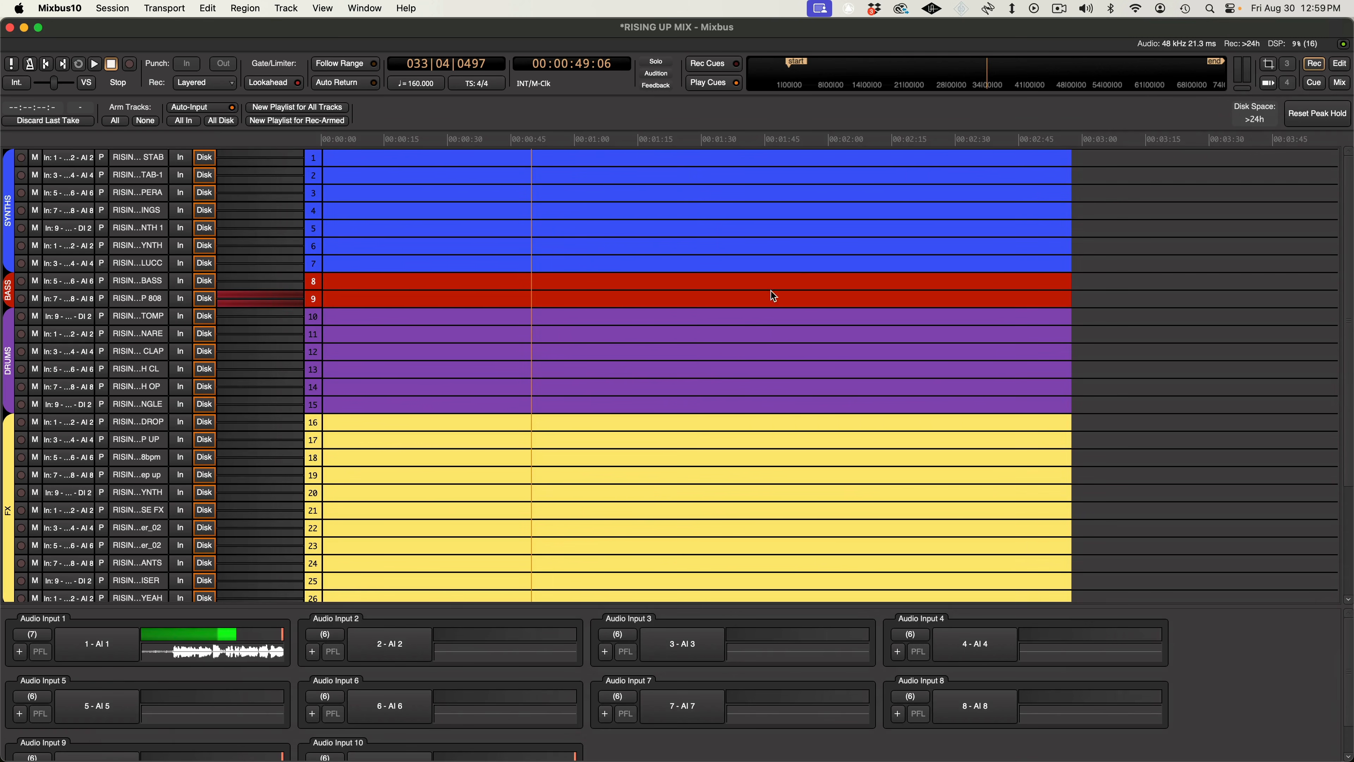
{"action": "scroll", "coordinate": [578, 642], "scroll_direction": "down", "scroll_amount": 1}
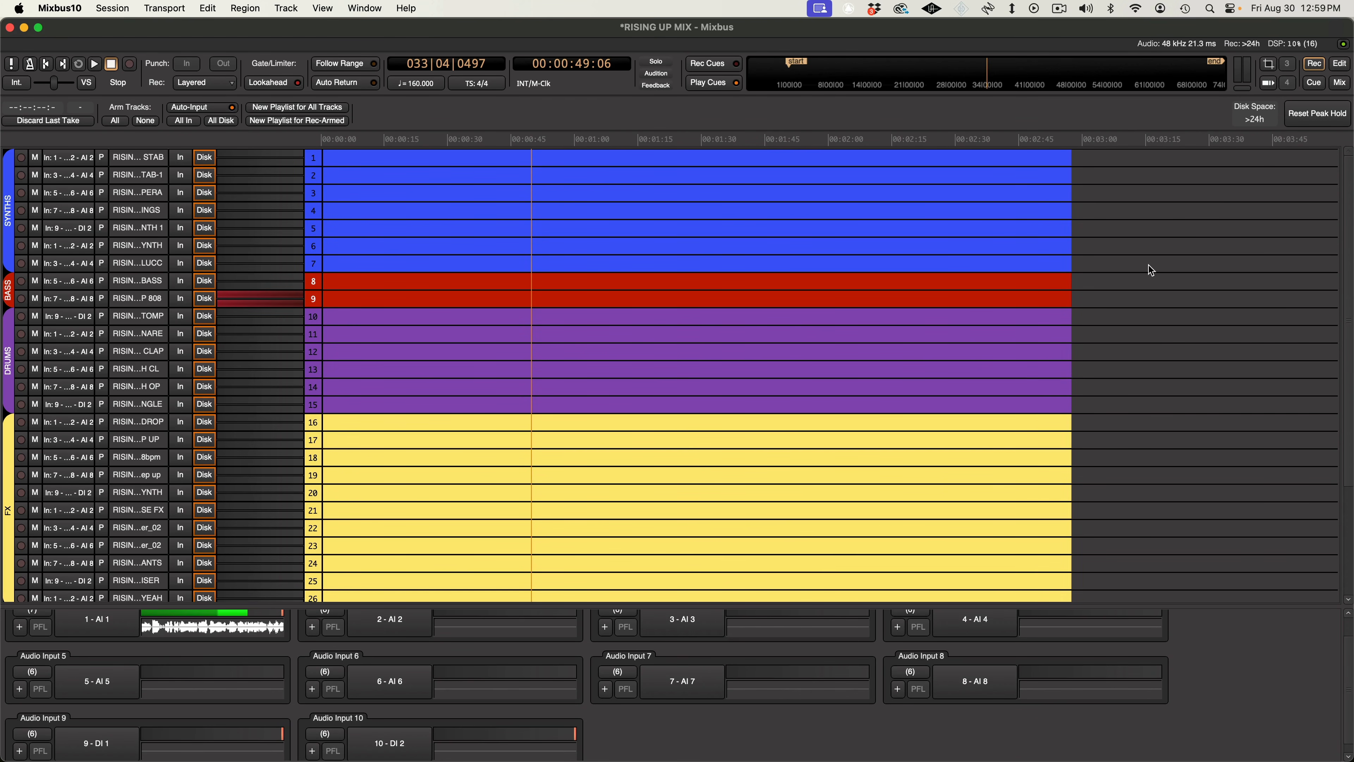
{"action": "left_click", "coordinate": [1340, 64]}
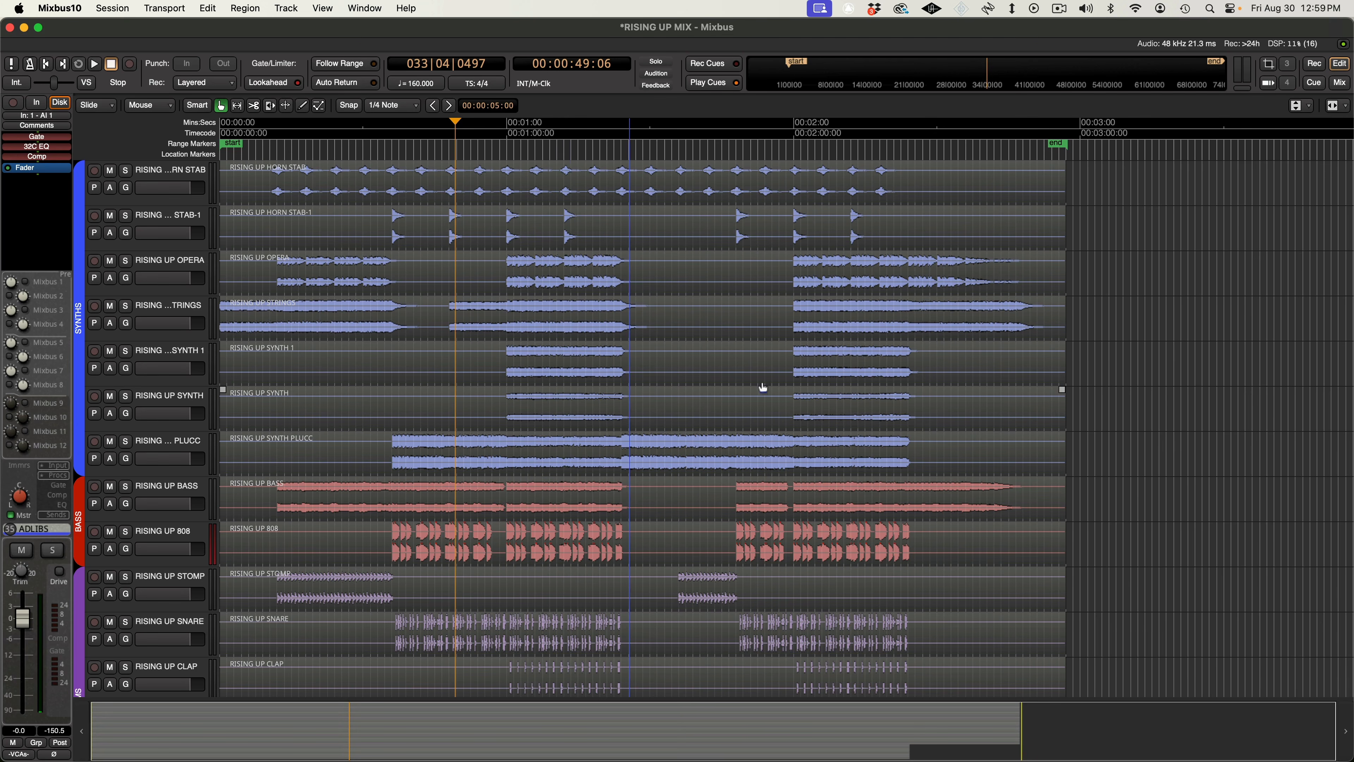
{"action": "left_click", "coordinate": [1319, 84]}
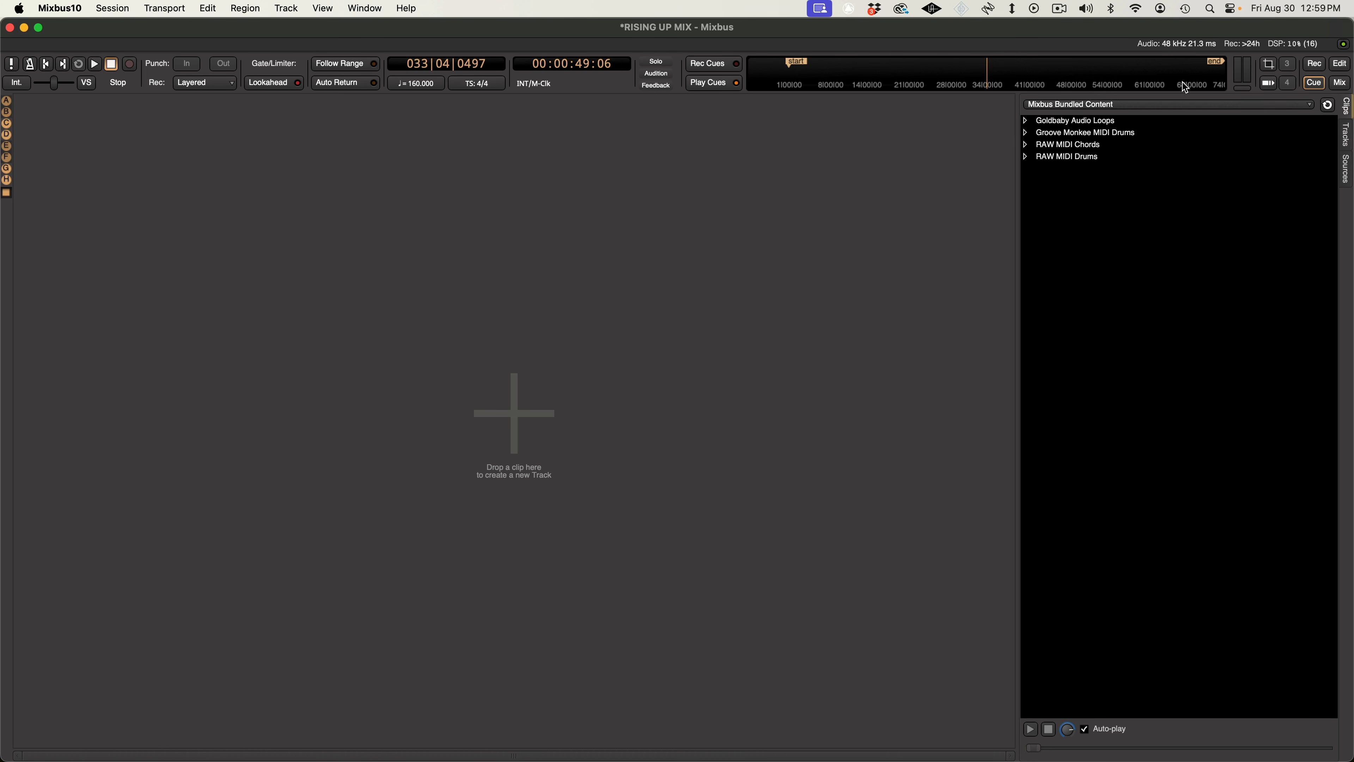
{"action": "left_click", "coordinate": [1336, 85]}
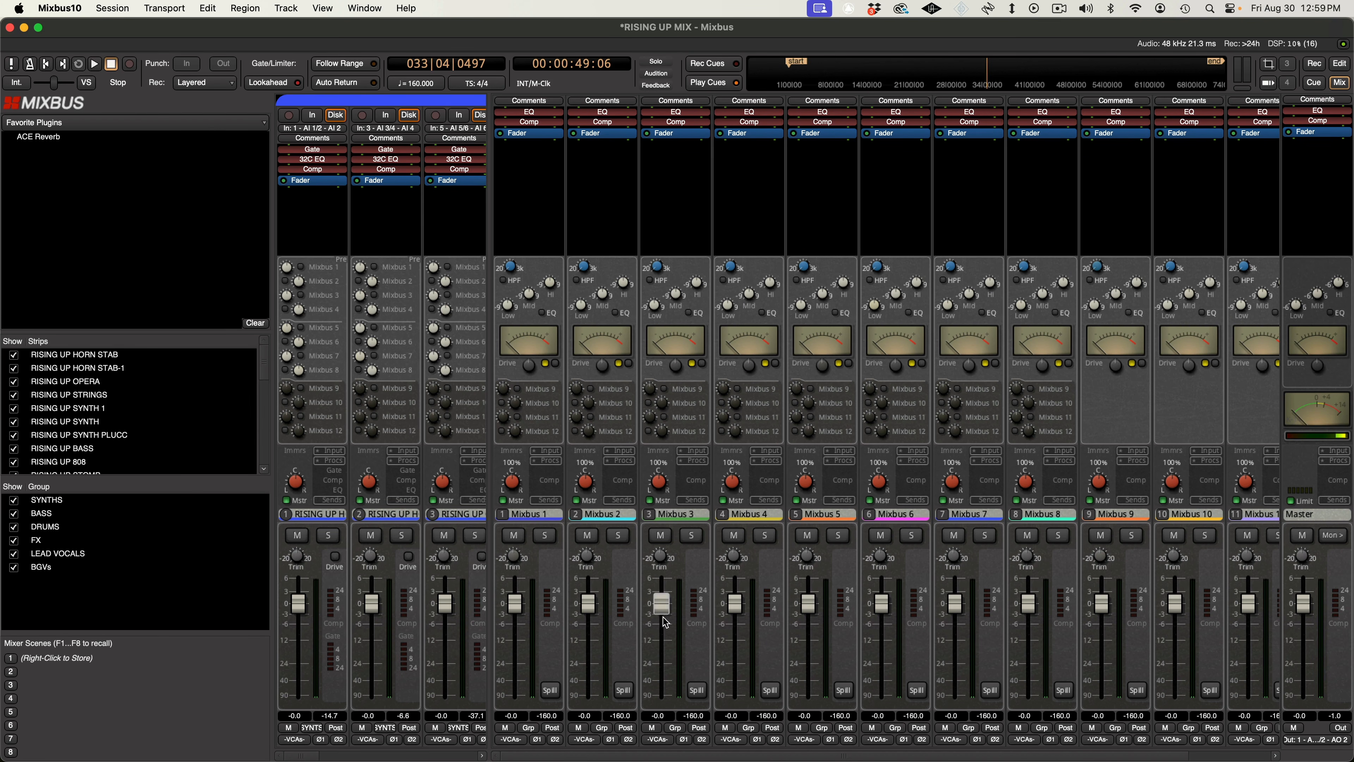
{"action": "left_click_drag", "start_coordinate": [489, 219], "coordinate": [1058, 229]}
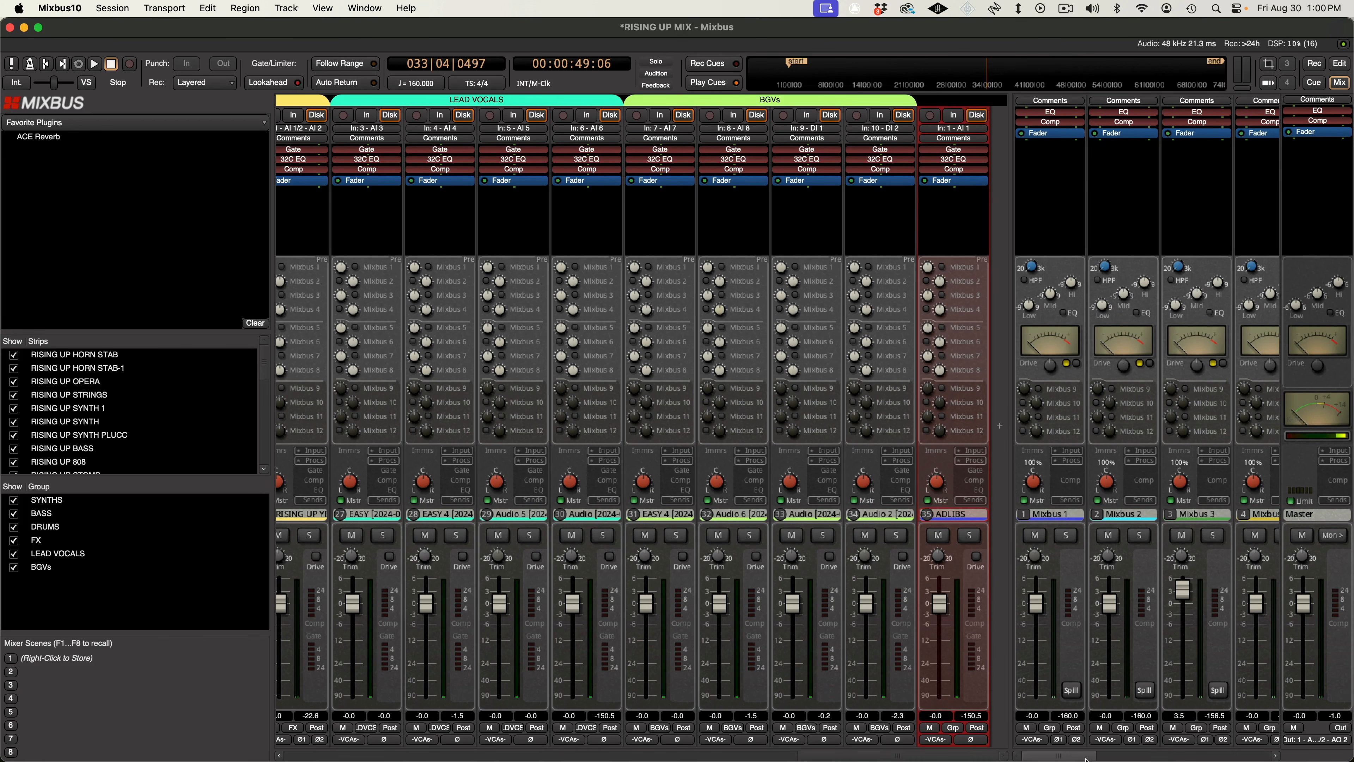
{"action": "left_click_drag", "start_coordinate": [848, 756], "coordinate": [634, 760]}
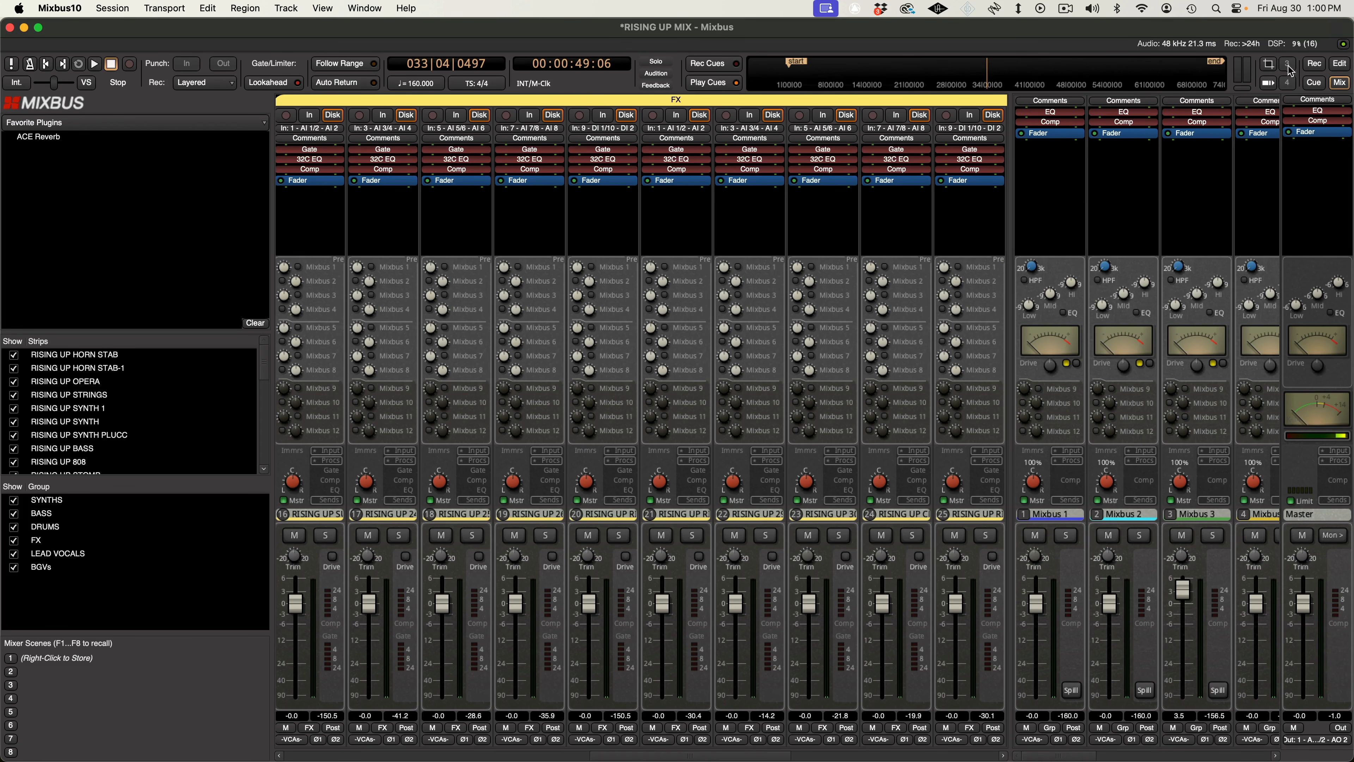
Route the SYNTHS group tracks to Mixbus 1 instead of the master and play back the session.
{"action": "left_click", "coordinate": [1339, 63]}
{"action": "left_click", "coordinate": [137, 241]}
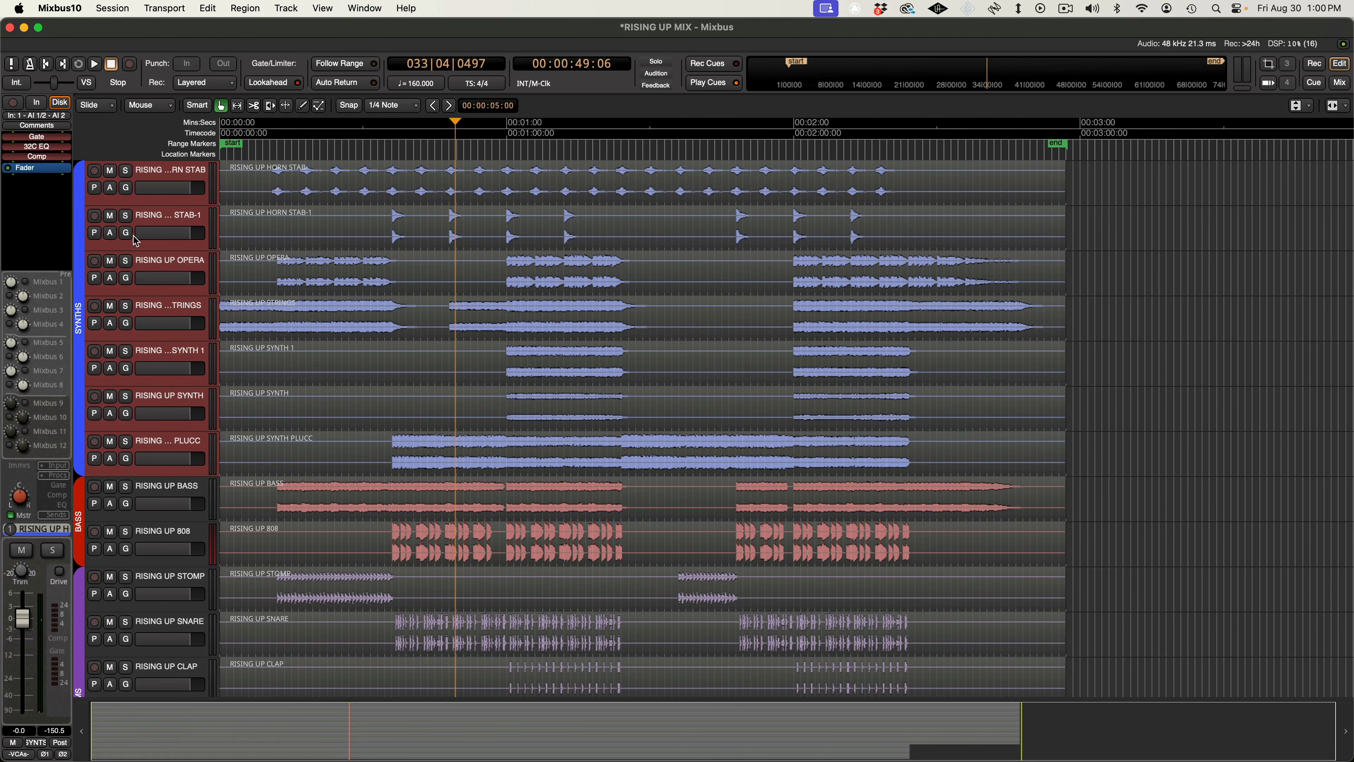
{"action": "left_click", "coordinate": [19, 515]}
{"action": "key", "text": "space"}
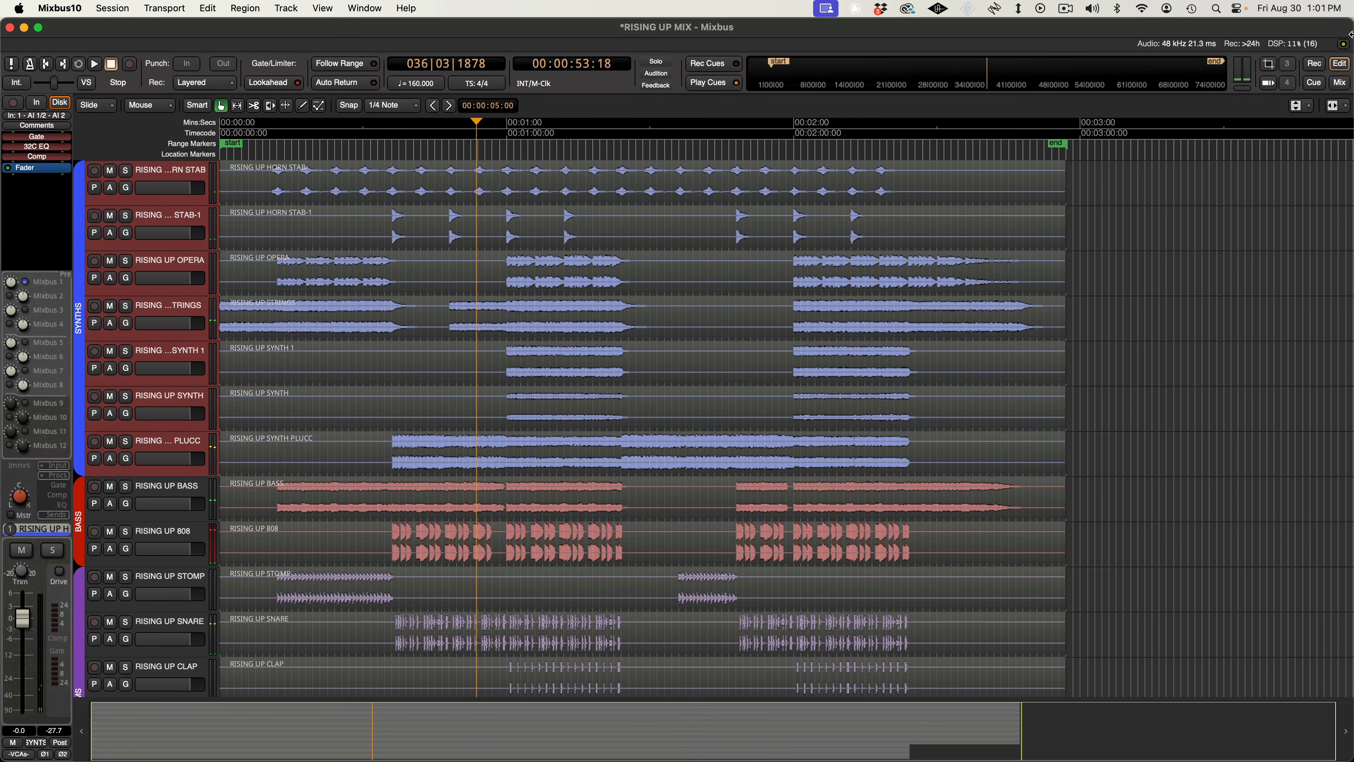
Rename the Mixbus 1 bus in the mixer as SYNTHS.
{"action": "left_click", "coordinate": [1340, 81]}
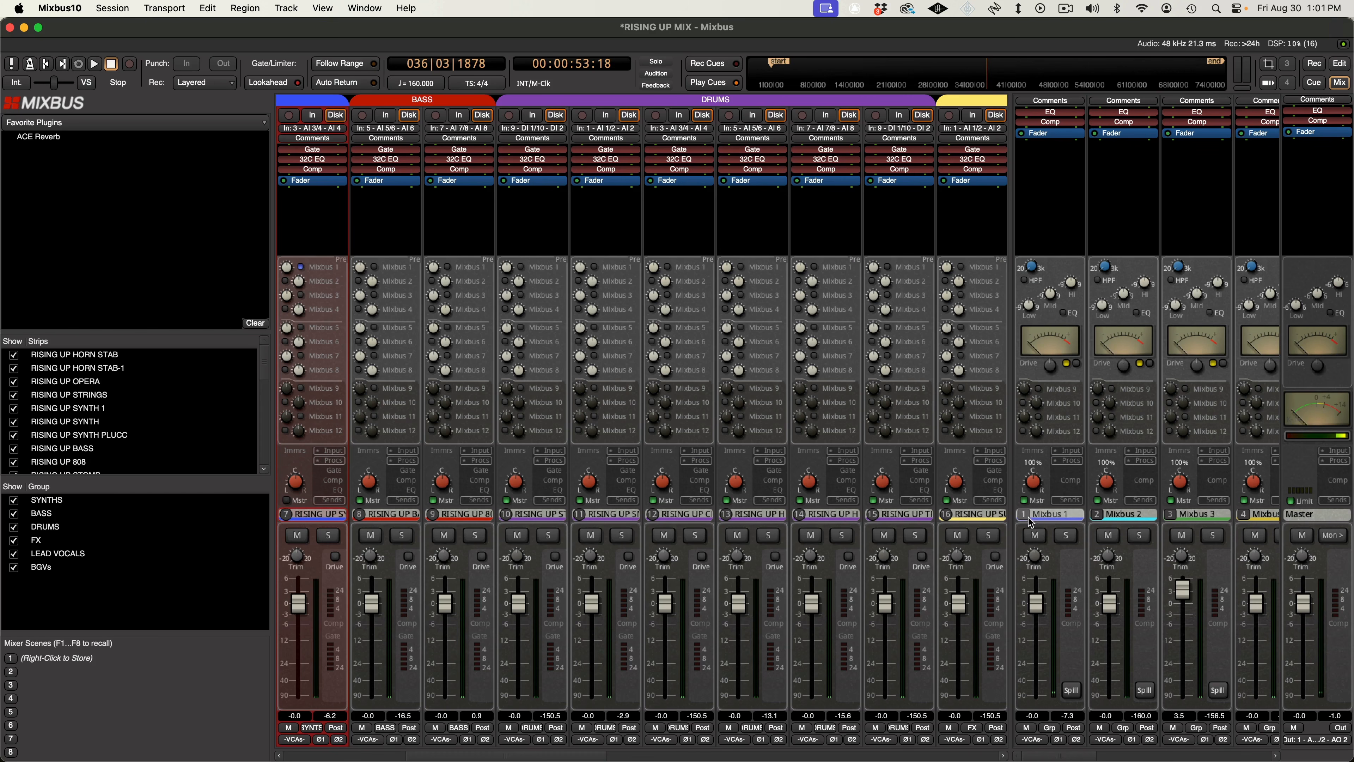
{"action": "double_click", "coordinate": [1056, 514]}
{"action": "type", "text": "SYNTHS"}
{"action": "key", "text": "Return"}
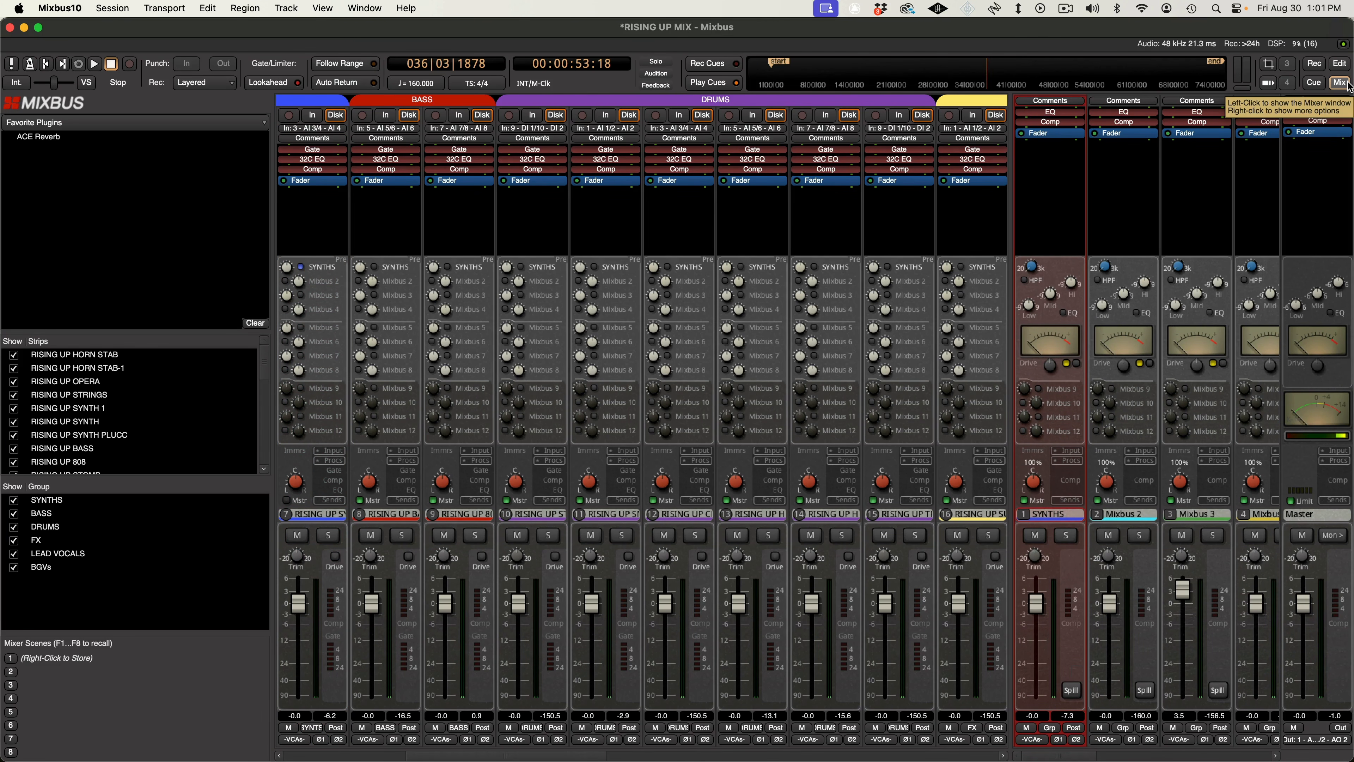
Route the BASS group tracks to Mixbus 2 and rename that bus BASS.
{"action": "left_click", "coordinate": [1340, 63]}
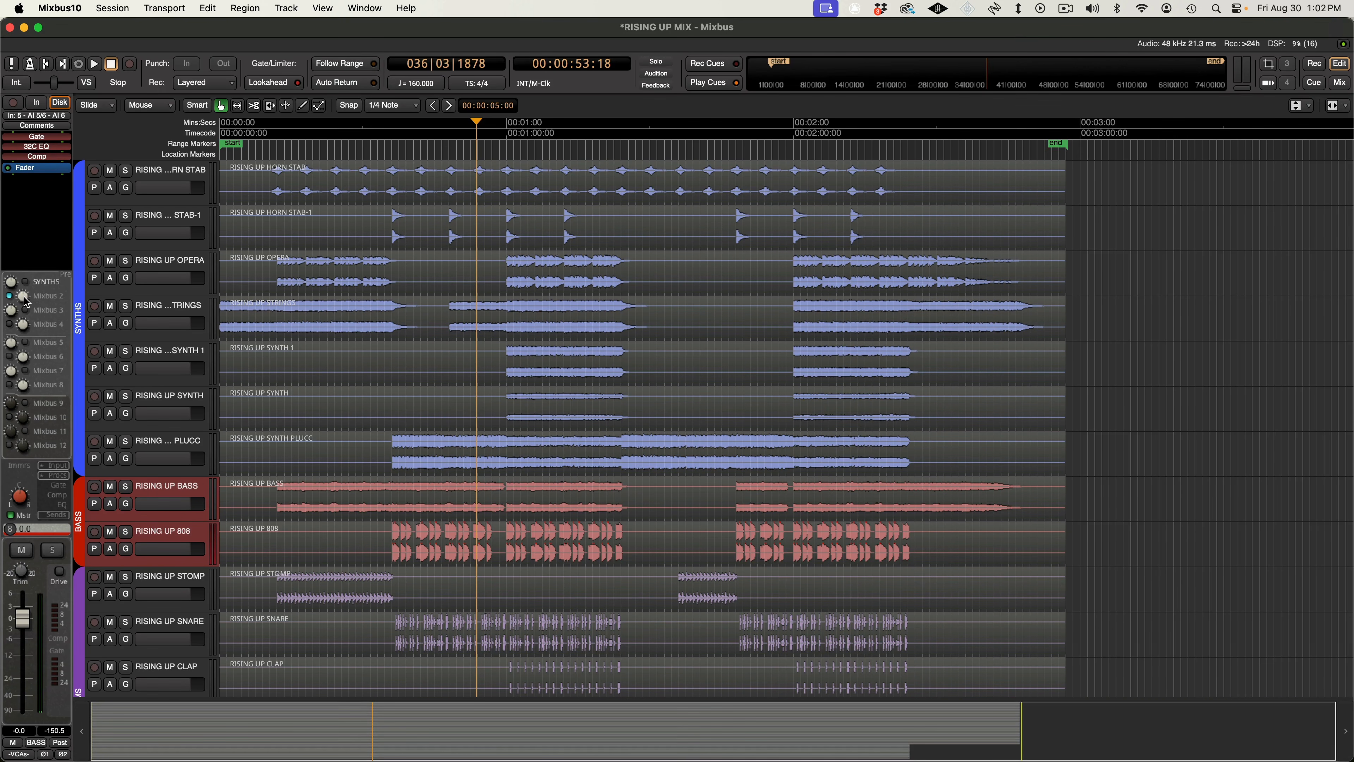
{"action": "key", "text": "alt+m"}
{"action": "double_click", "coordinate": [971, 515]}
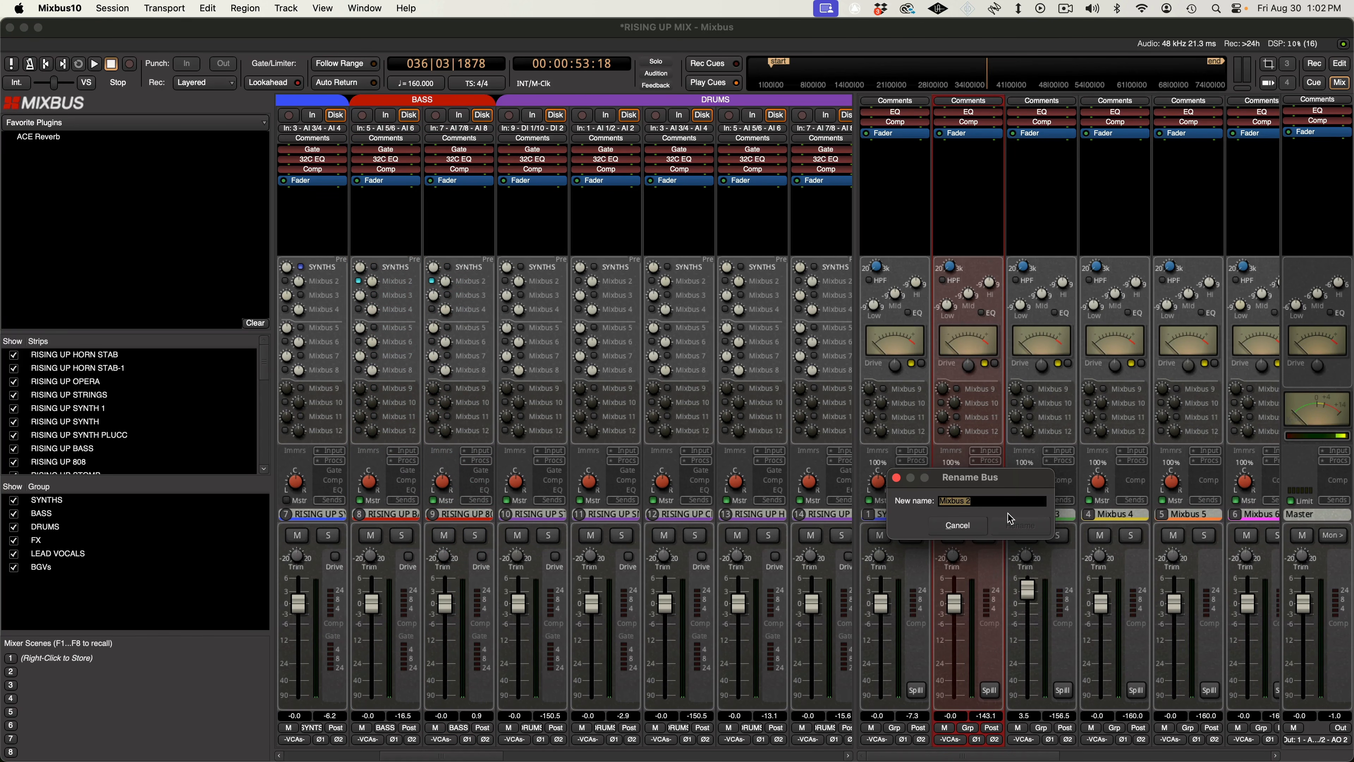
{"action": "left_click", "coordinate": [1013, 522]}
Rename the Mixbus 3 bus as DRUMS and the Mixbus 4 bus as FX.
{"action": "double_click", "coordinate": [1042, 514]}
{"action": "type", "text": "DRUMS"}
{"action": "left_click", "coordinate": [1089, 527]}
{"action": "double_click", "coordinate": [1125, 514]}
{"action": "type", "text": "FX"}
{"action": "key", "text": "Return"}
Rename the Mixbus 5 bus as LEAD VOCALS and the Mixbus 6 bus as BGVs.
{"action": "double_click", "coordinate": [1187, 516]}
{"action": "type", "text": "LEAD VOCALS"}
{"action": "key", "text": "Return"}
{"action": "left_click", "coordinate": [1253, 516]}
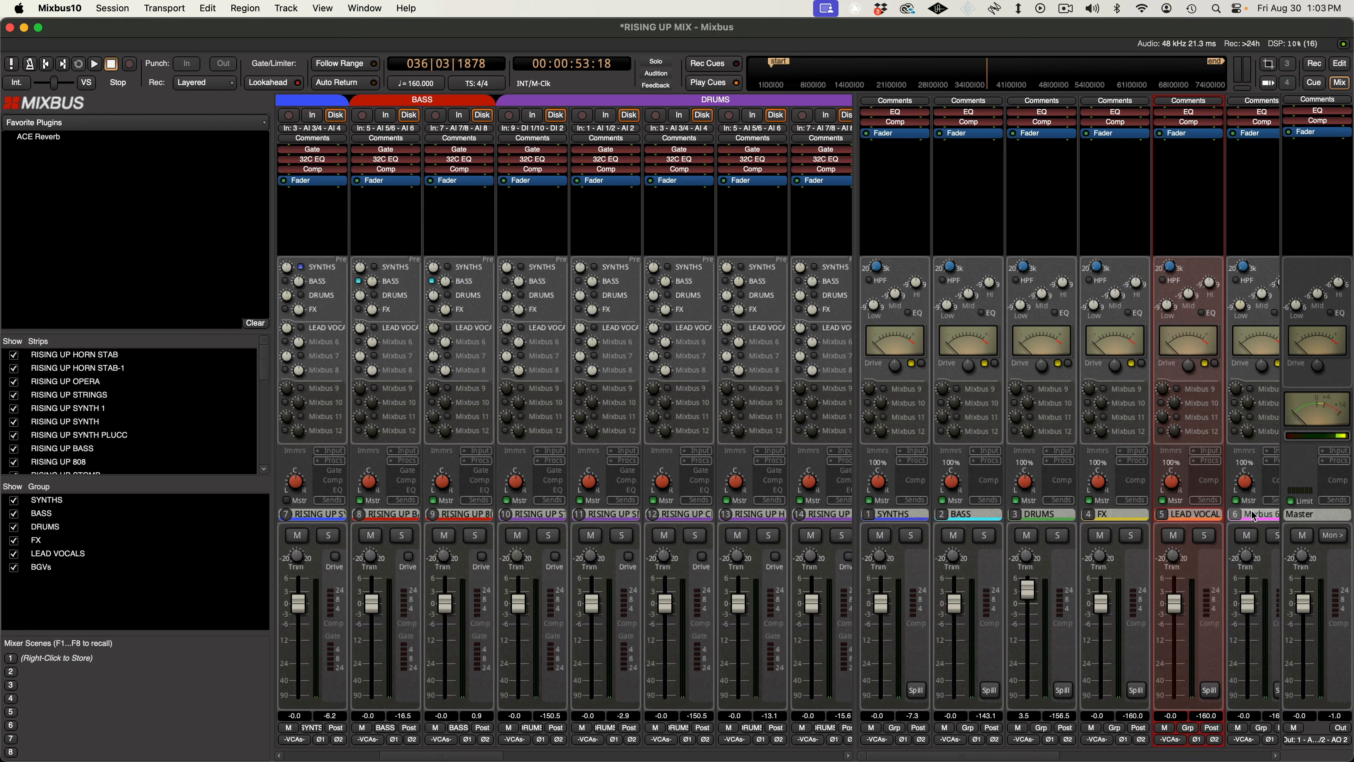
{"action": "double_click", "coordinate": [1249, 517]}
{"action": "key", "text": "Return"}
Rename the Mixbus 7 bus as REVERB and the Mixbus 8 bus as DELAY.
{"action": "left_click_drag", "start_coordinate": [1006, 755], "coordinate": [1177, 753]}
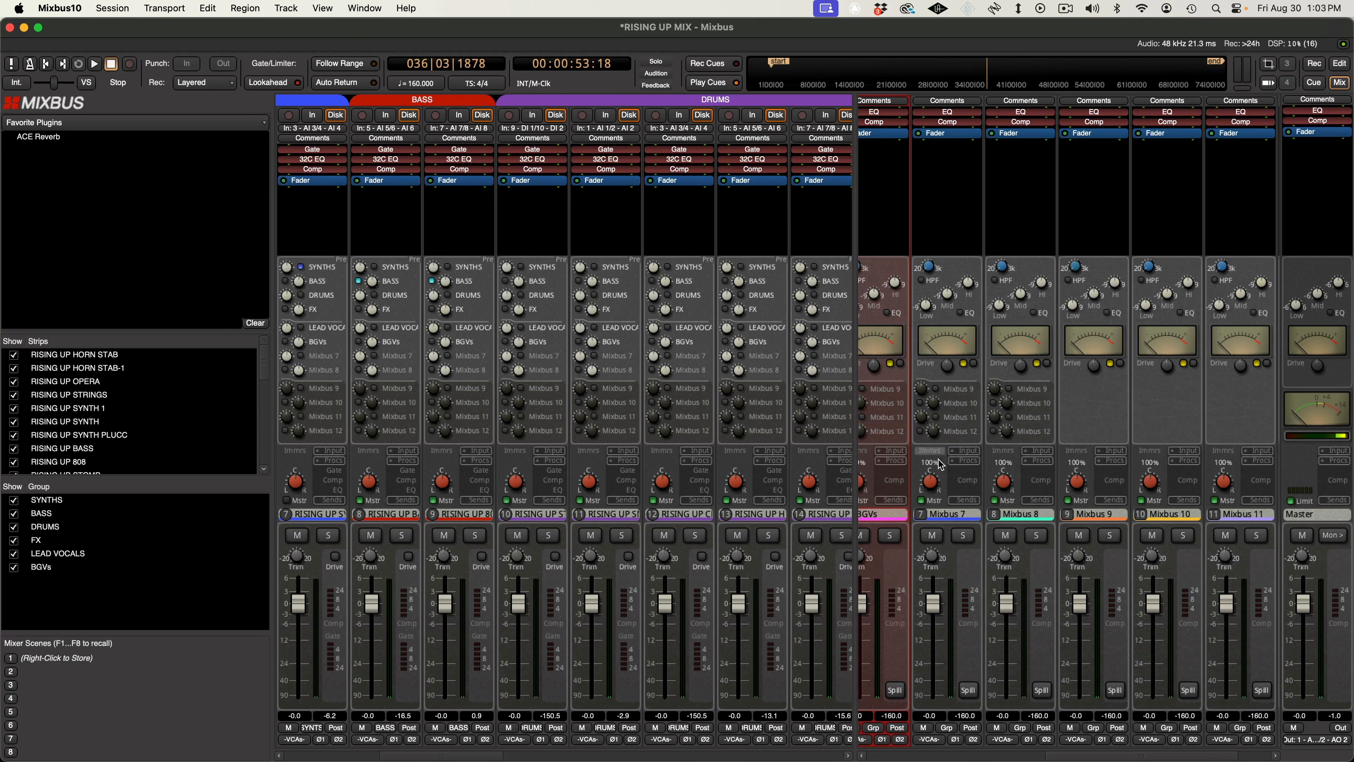
{"action": "left_click", "coordinate": [966, 517]}
{"action": "double_click", "coordinate": [956, 518]}
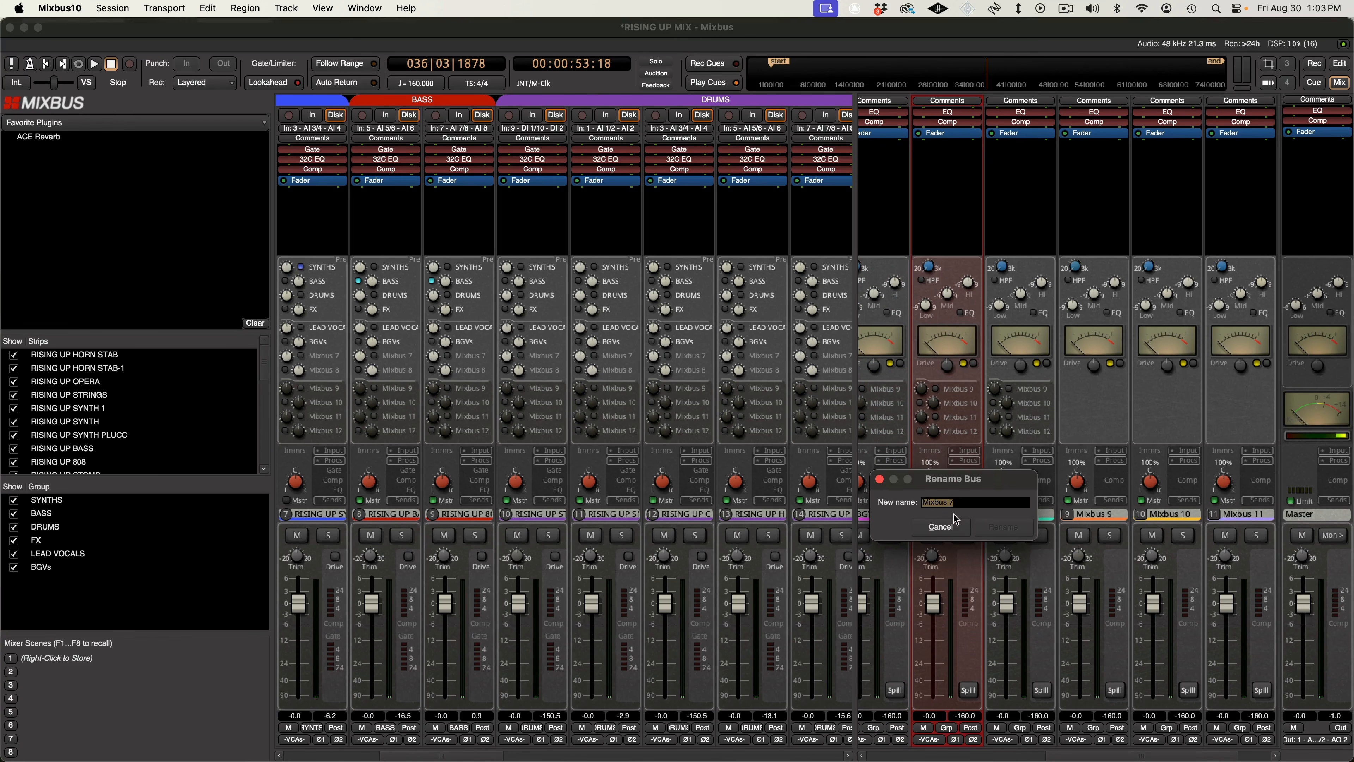
{"action": "type", "text": "REVERB"}
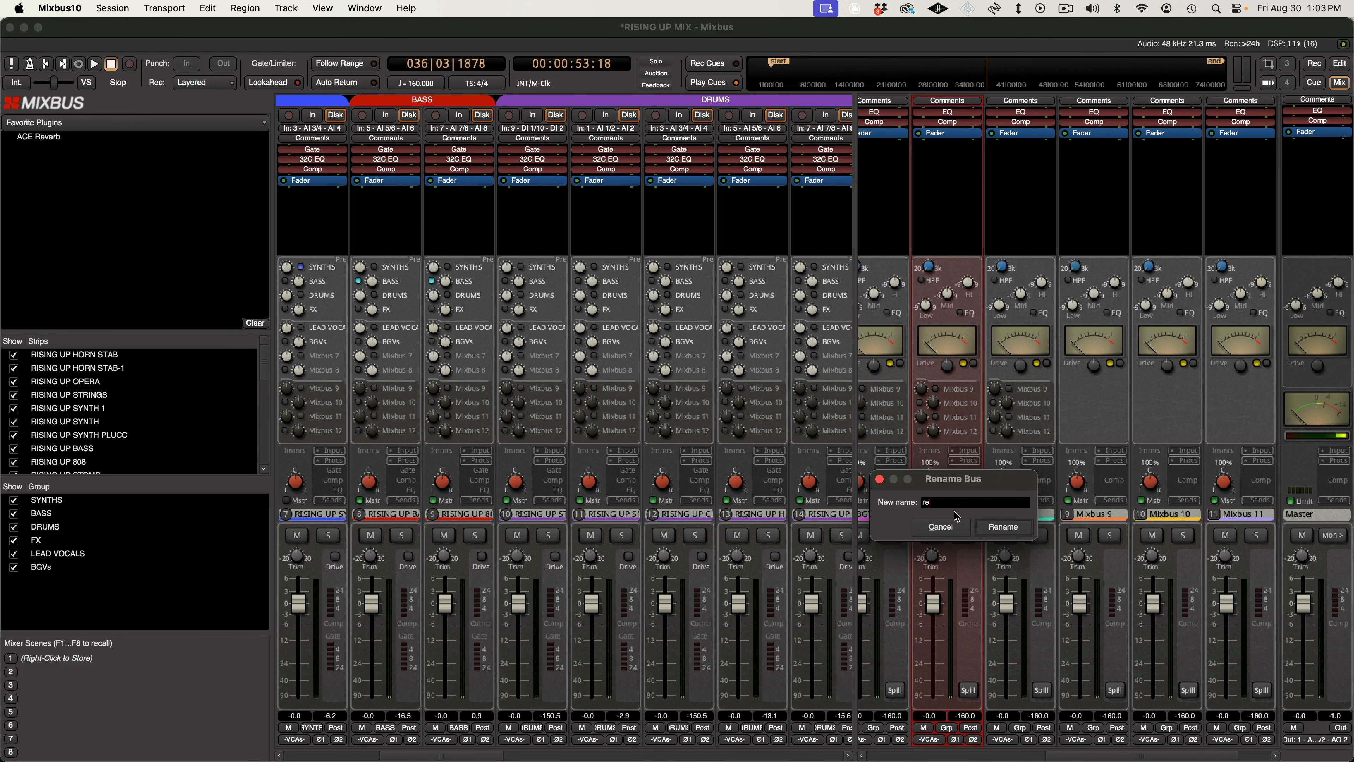
{"action": "key", "text": "Return"}
{"action": "double_click", "coordinate": [1040, 512]}
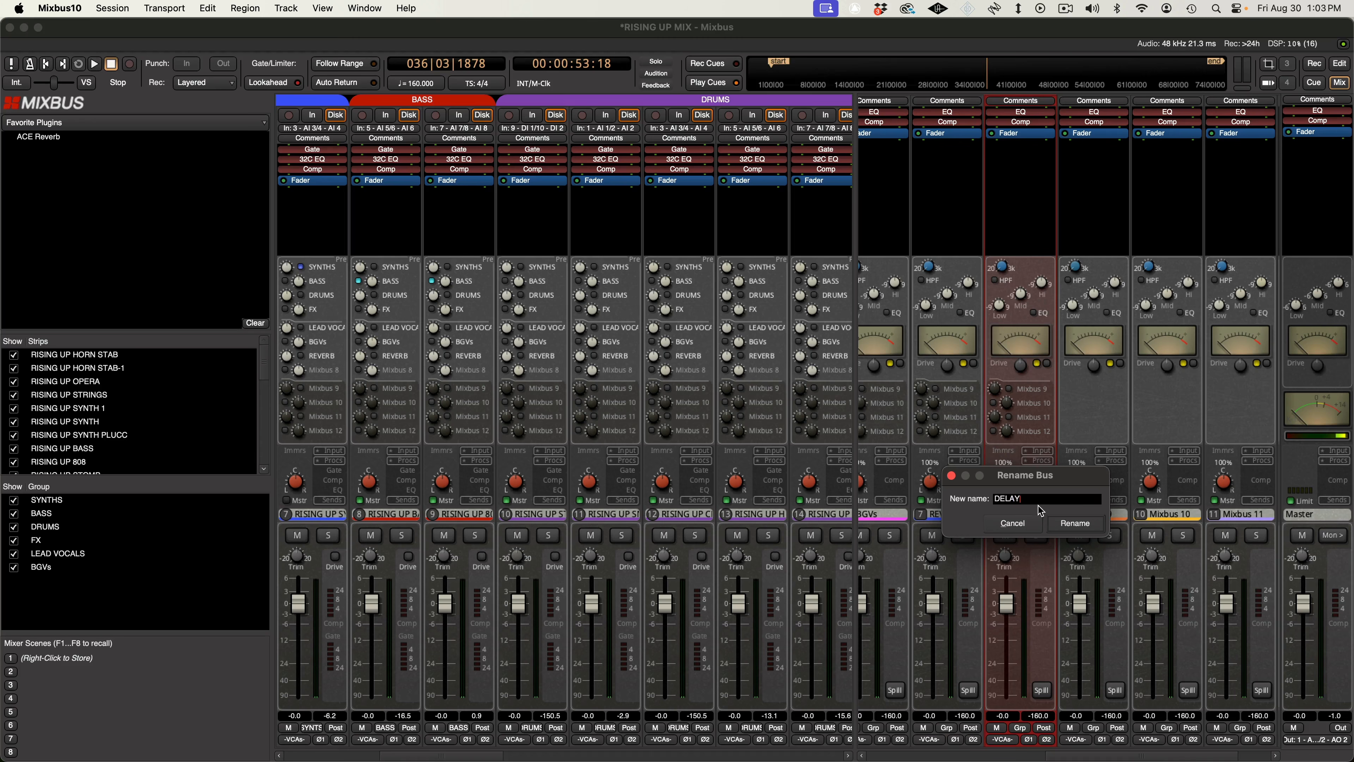
{"action": "key", "text": "Return"}
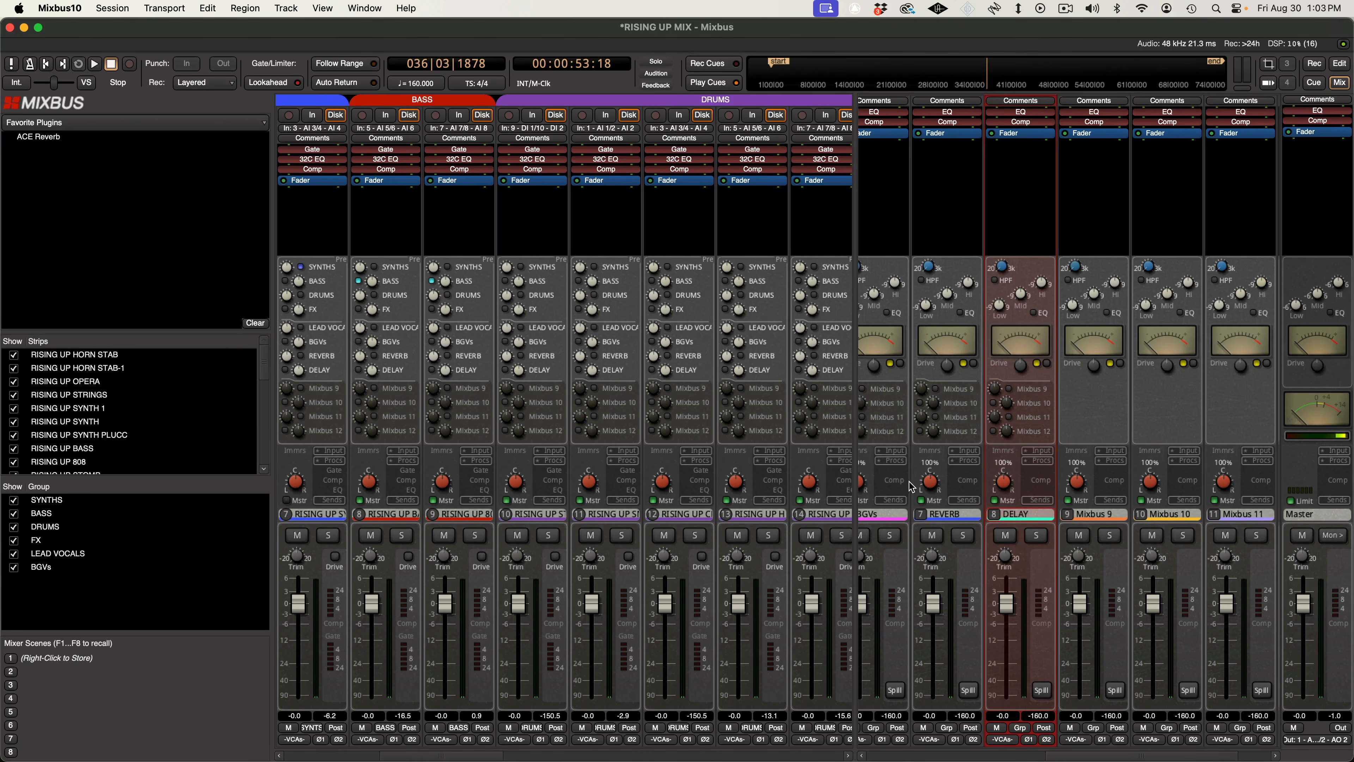
In the editor, route the DRUMS group tracks to the DRUMS bus and the FX group tracks to the FX bus.
{"action": "left_click", "coordinate": [1341, 65]}
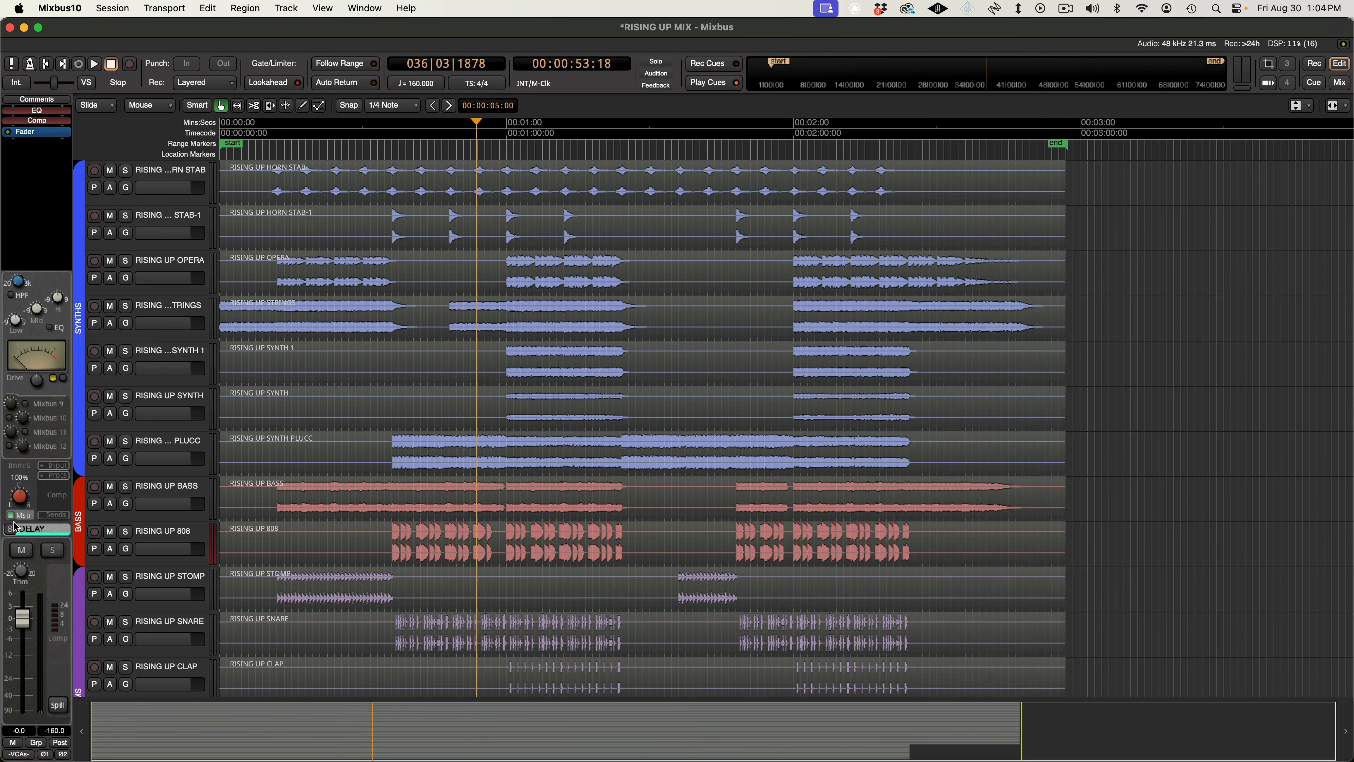
{"action": "left_click", "coordinate": [164, 495]}
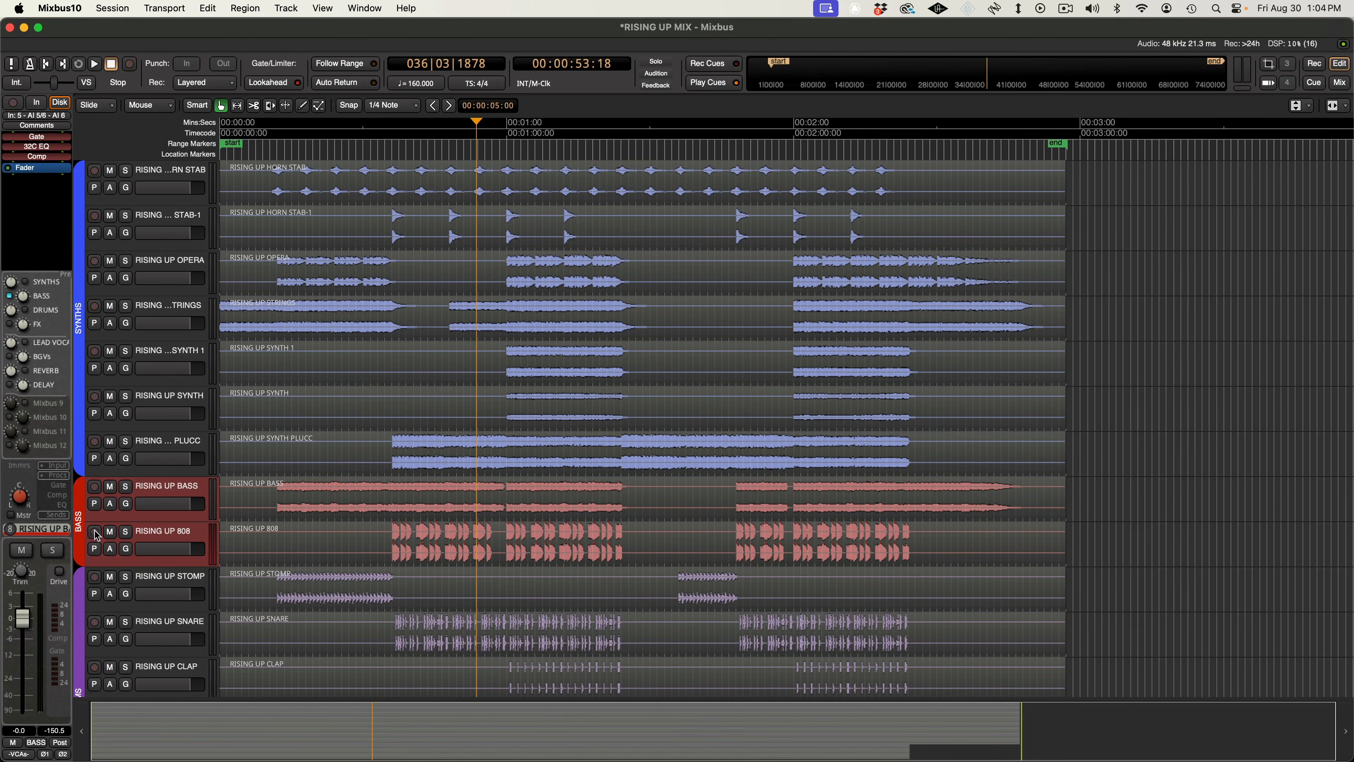
{"action": "left_click", "coordinate": [159, 577]}
{"action": "scroll", "coordinate": [154, 413], "scroll_direction": "down", "scroll_amount": 10}
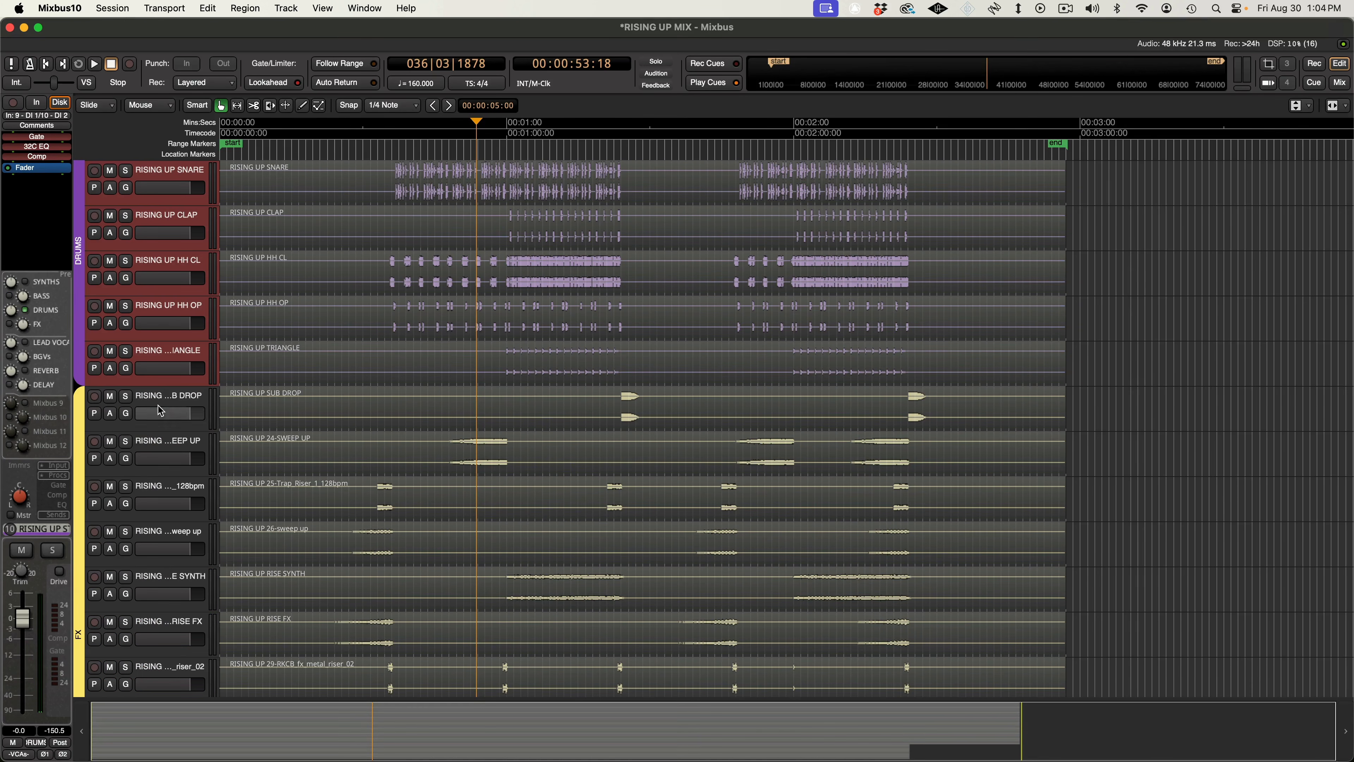
{"action": "left_click", "coordinate": [157, 399]}
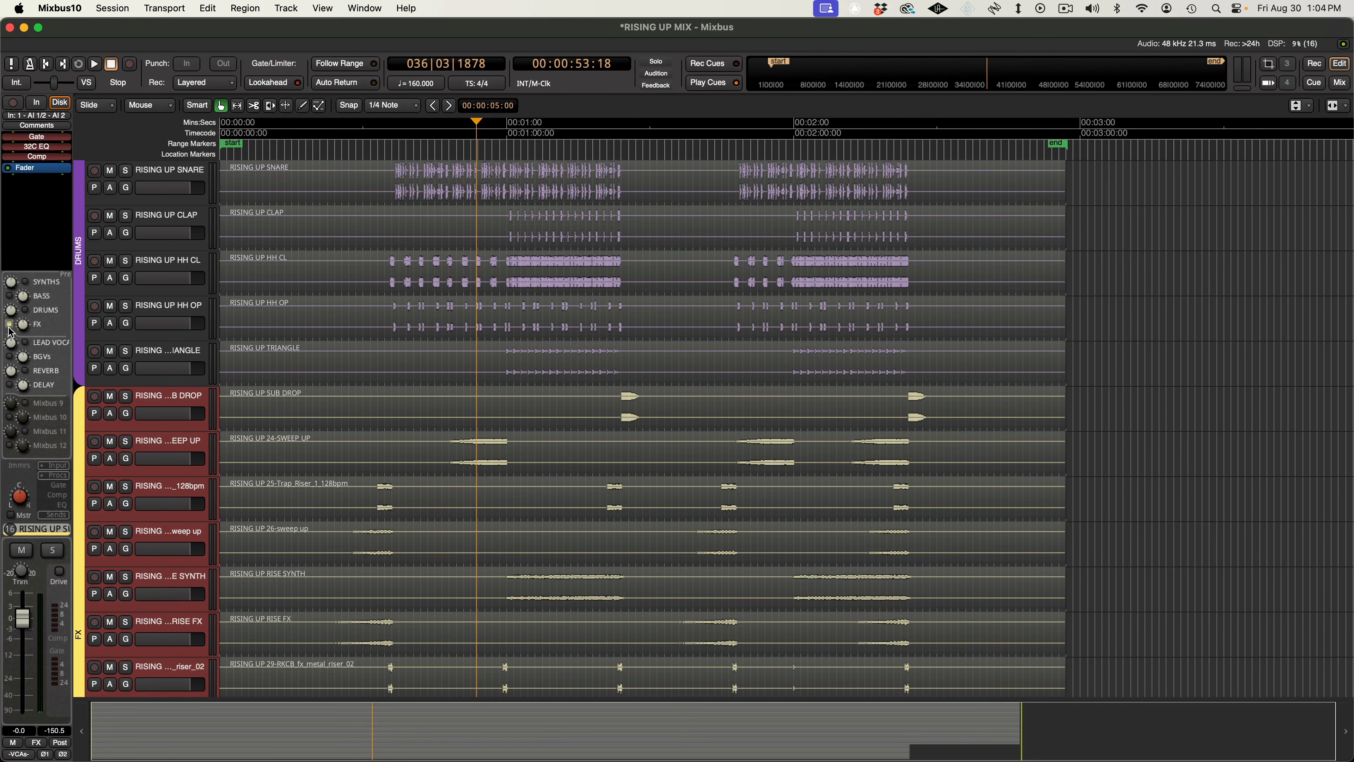
Route the LEAD VOCALS group tracks to the LEAD VOCALS bus and the BGVs group tracks to the BGVs bus, then select the ADLIBS track.
{"action": "scroll", "coordinate": [112, 454], "scroll_direction": "down", "scroll_amount": 11}
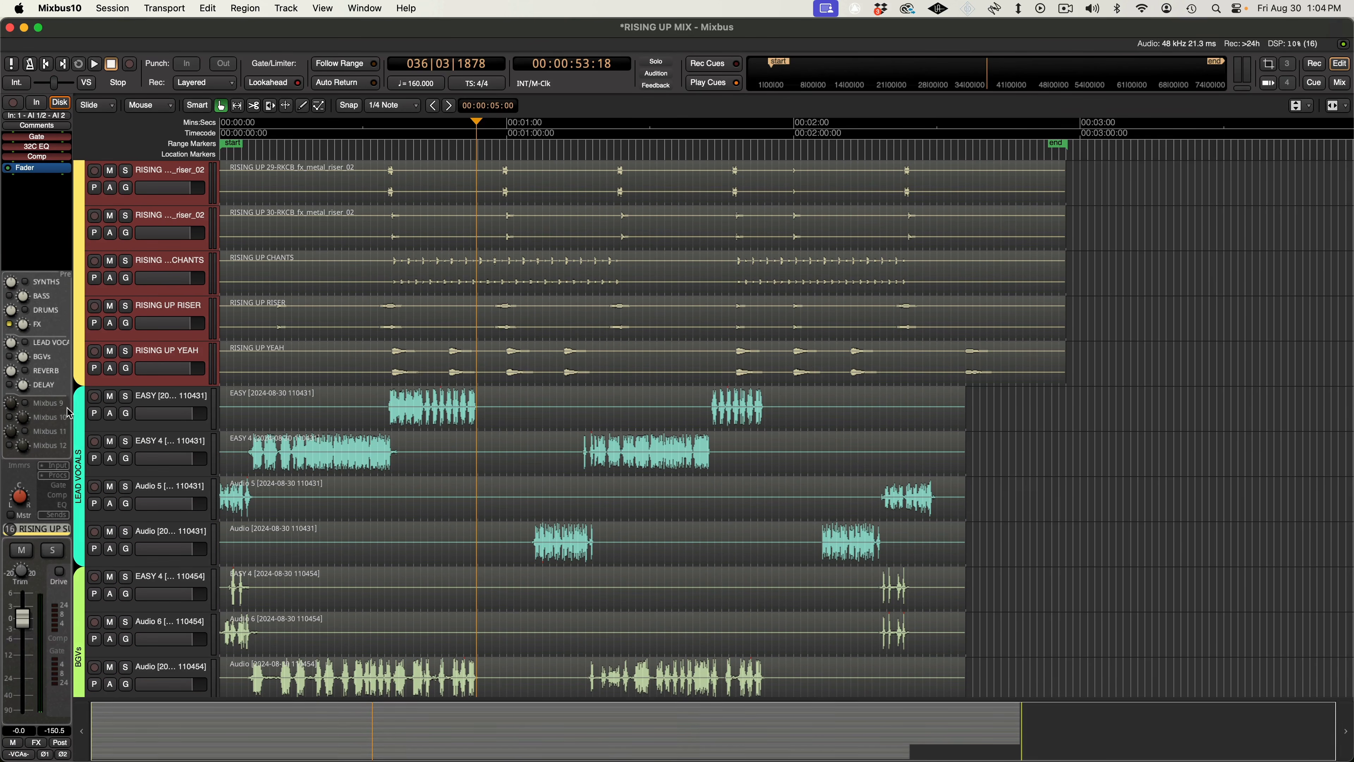
{"action": "left_click", "coordinate": [143, 396]}
{"action": "left_click", "coordinate": [13, 514]}
{"action": "left_click", "coordinate": [173, 348]}
{"action": "left_click", "coordinate": [152, 400]}
{"action": "left_click", "coordinate": [177, 578]}
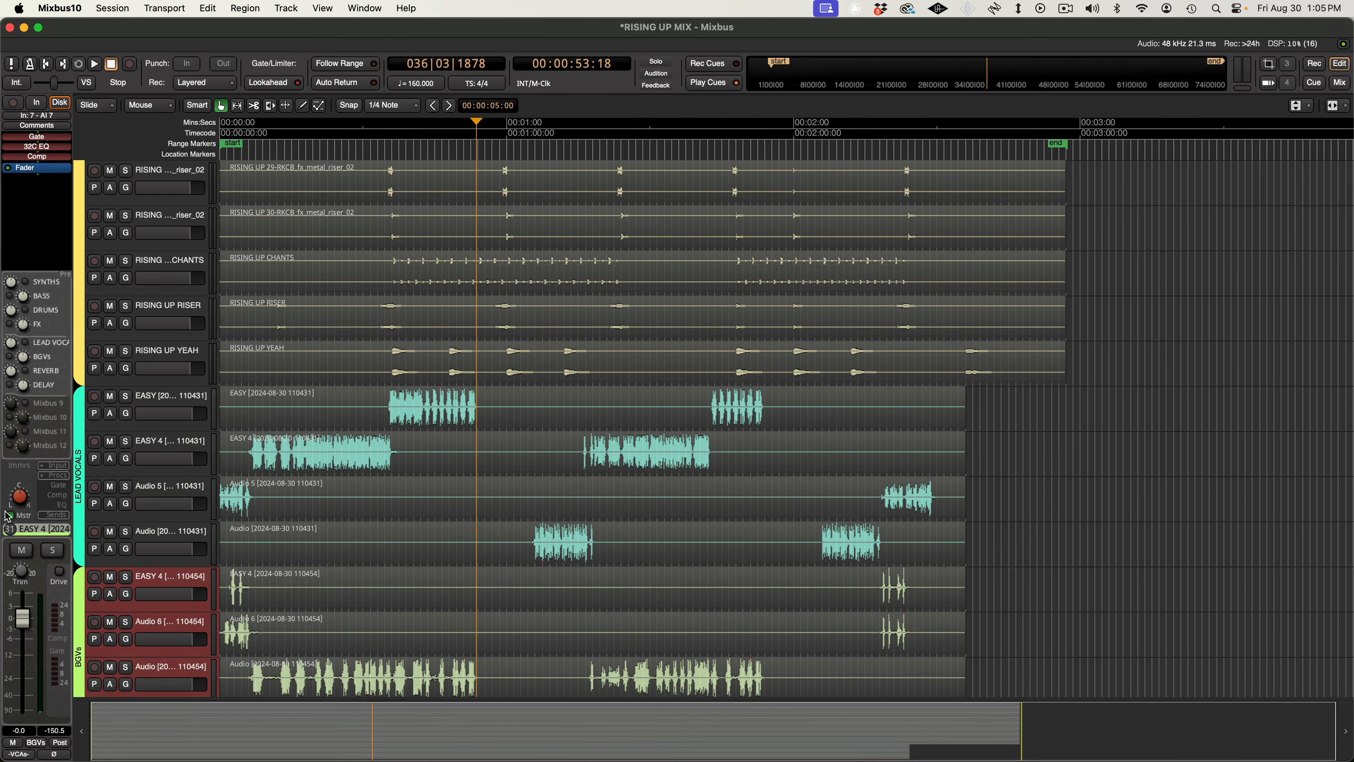
{"action": "scroll", "coordinate": [131, 551], "scroll_direction": "down", "scroll_amount": 5}
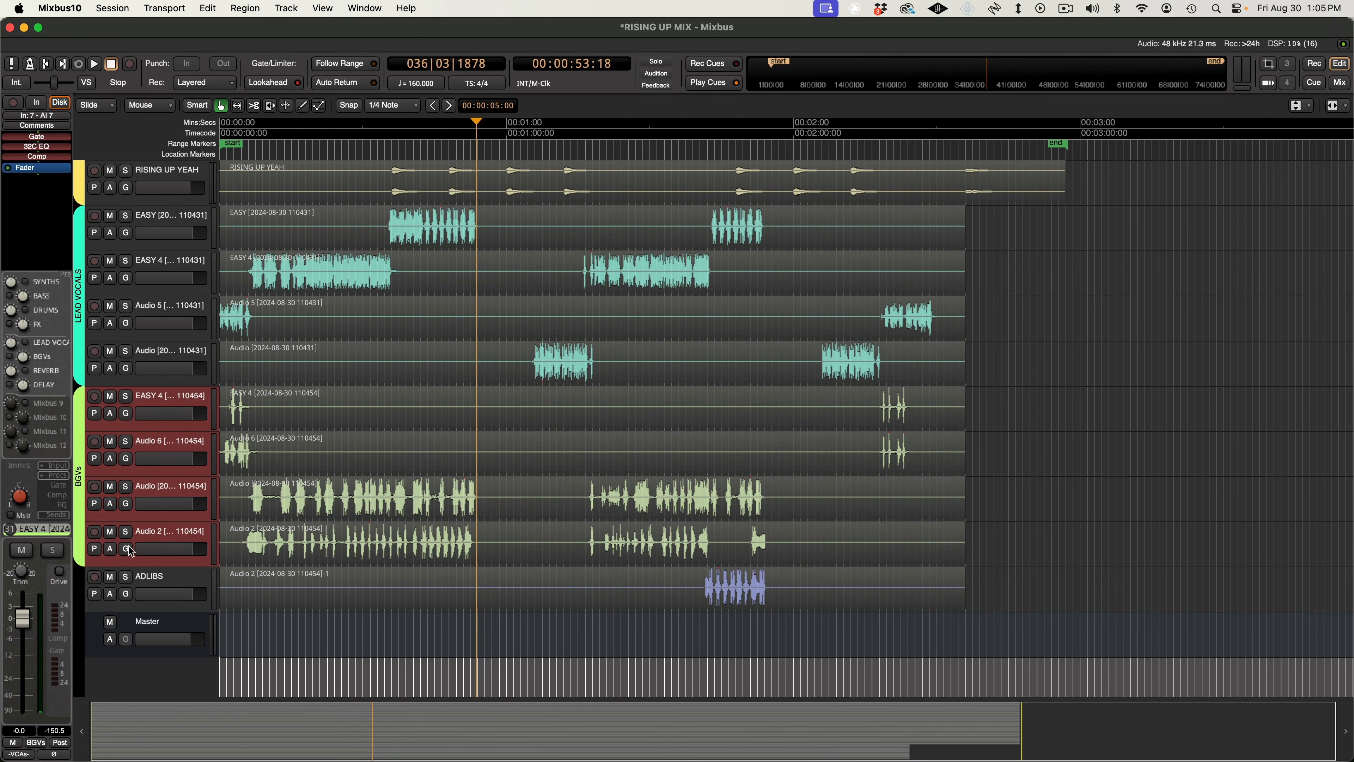
{"action": "left_click", "coordinate": [165, 581]}
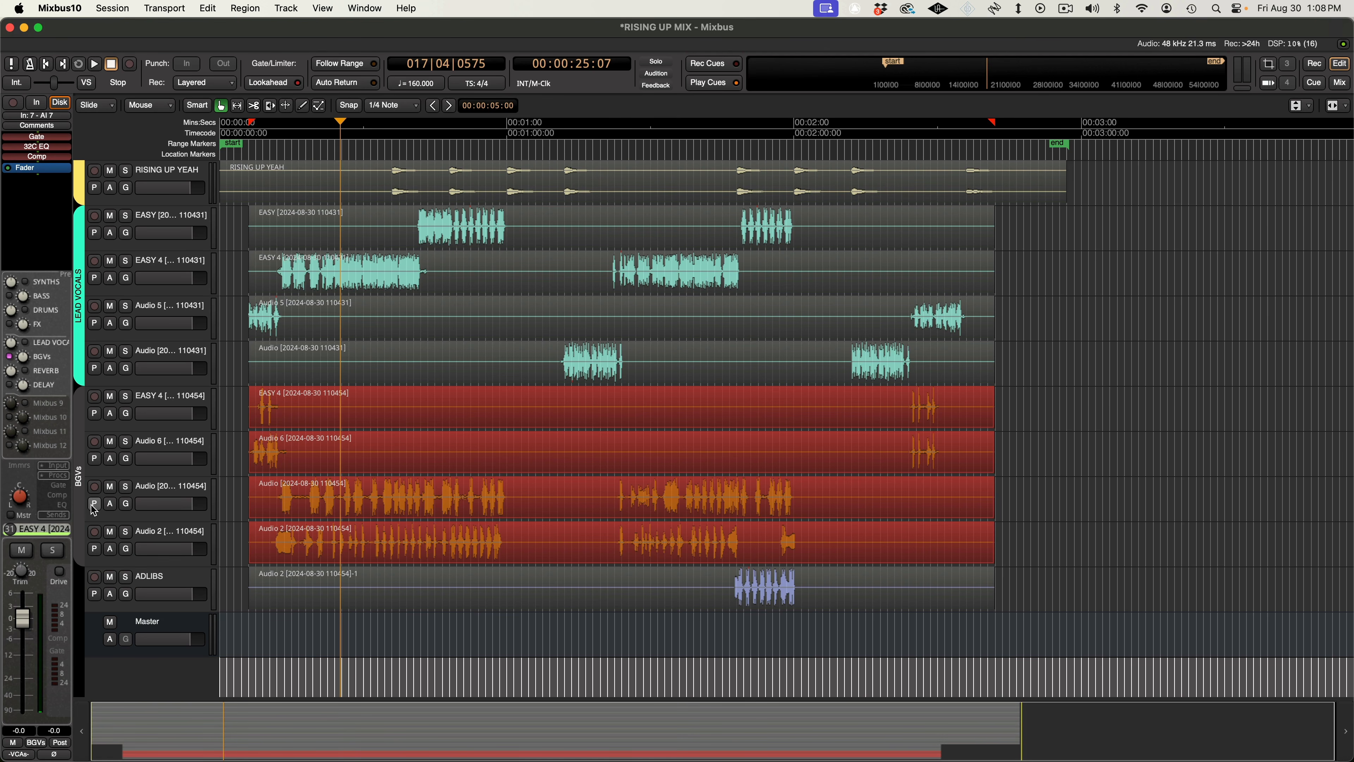
Activate the BGVs group, try the Audio 2 track's fader and deactivate the group again.
{"action": "left_click", "coordinate": [79, 501]}
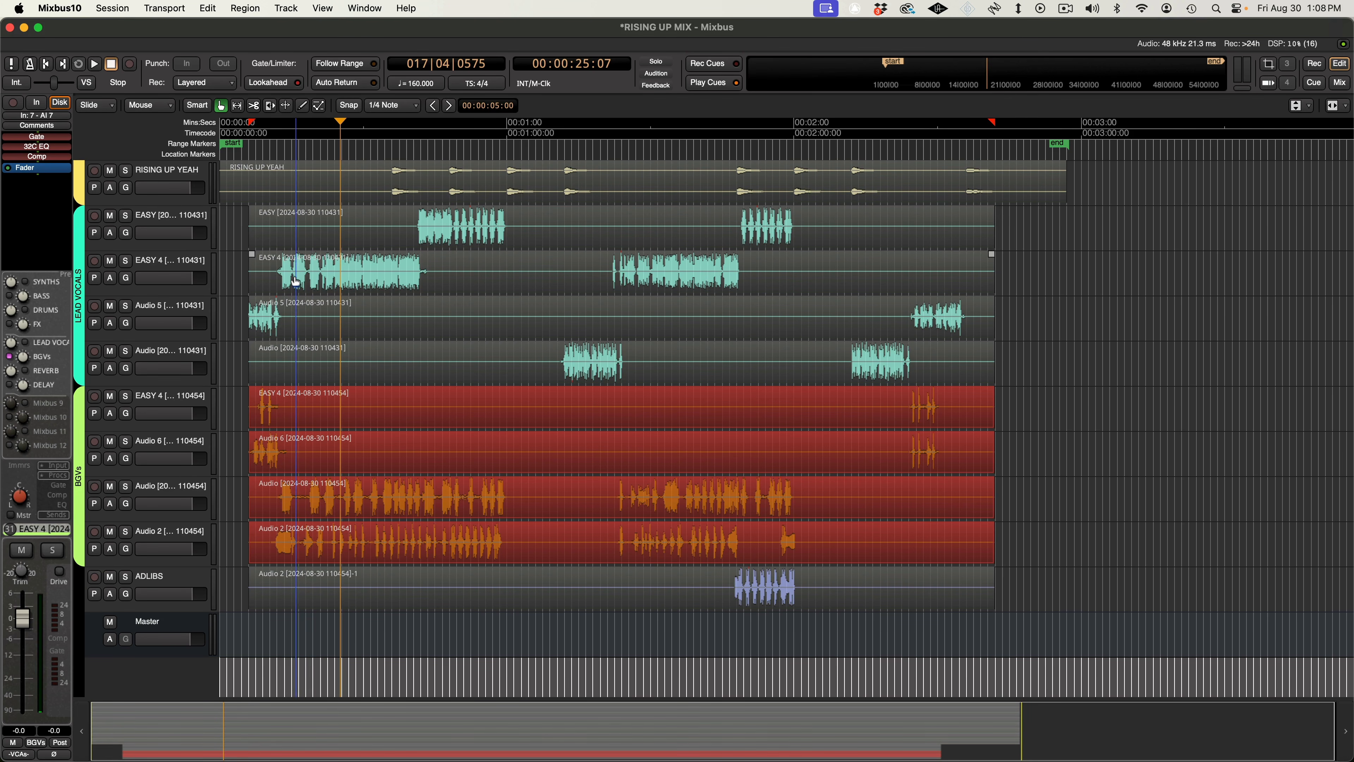
{"action": "scroll", "coordinate": [305, 346], "scroll_direction": "up", "scroll_amount": 8}
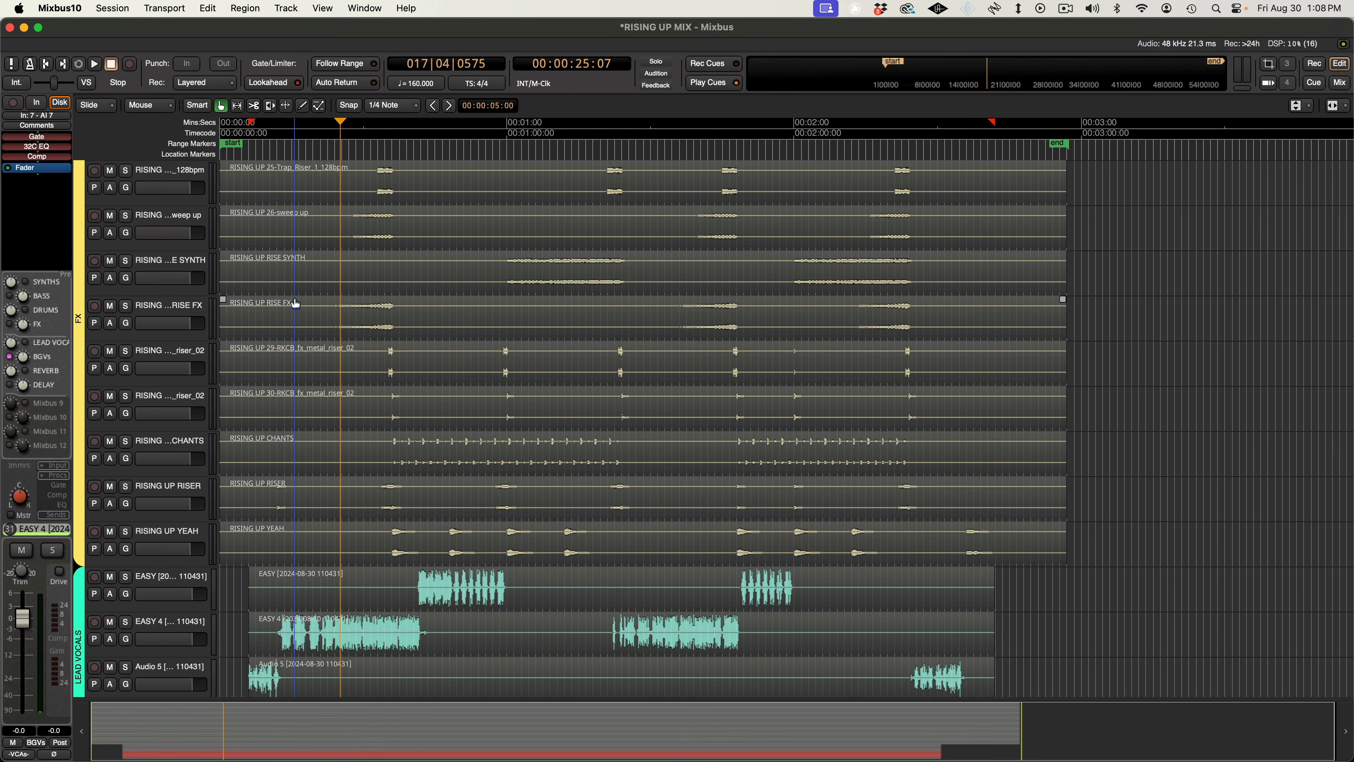
{"action": "scroll", "coordinate": [300, 306], "scroll_direction": "up", "scroll_amount": 2}
{"action": "scroll", "coordinate": [324, 311], "scroll_direction": "up", "scroll_amount": 6}
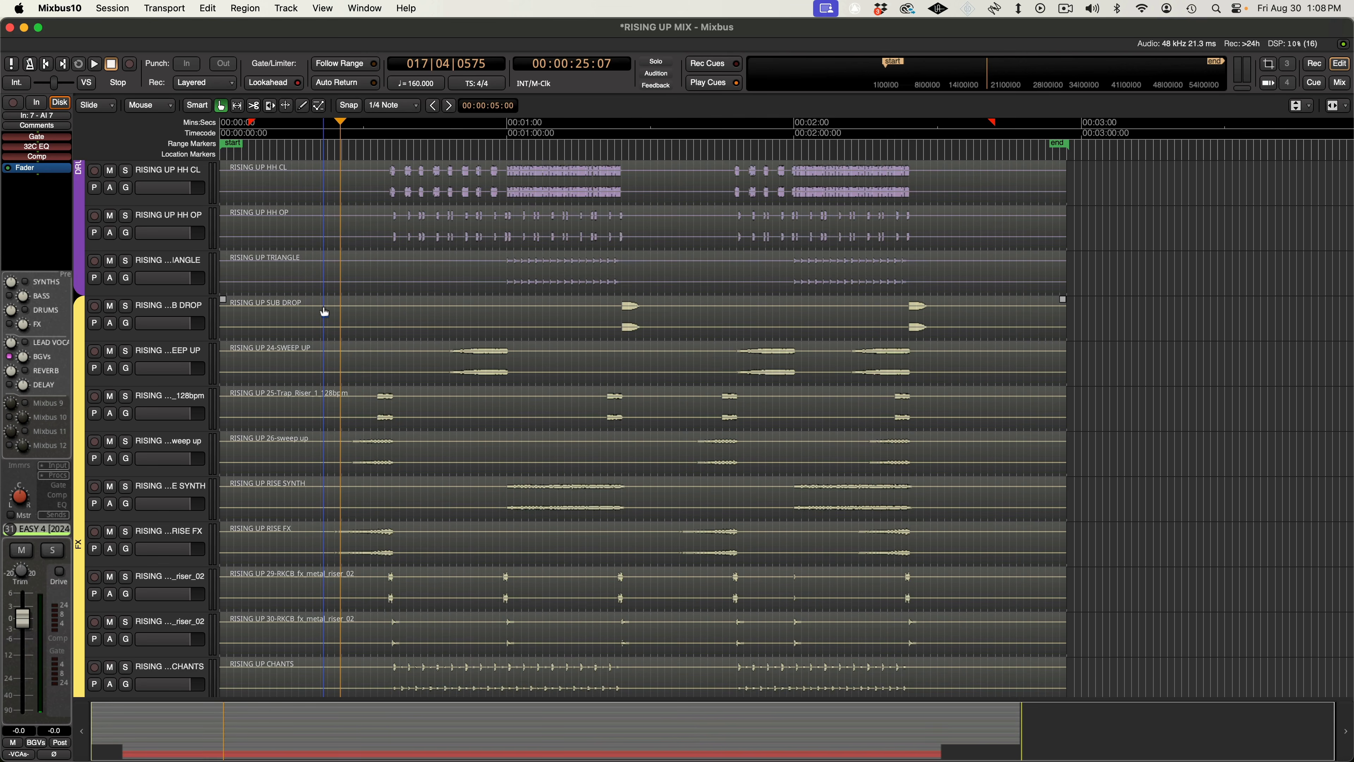
{"action": "scroll", "coordinate": [317, 311], "scroll_direction": "down", "scroll_amount": 12}
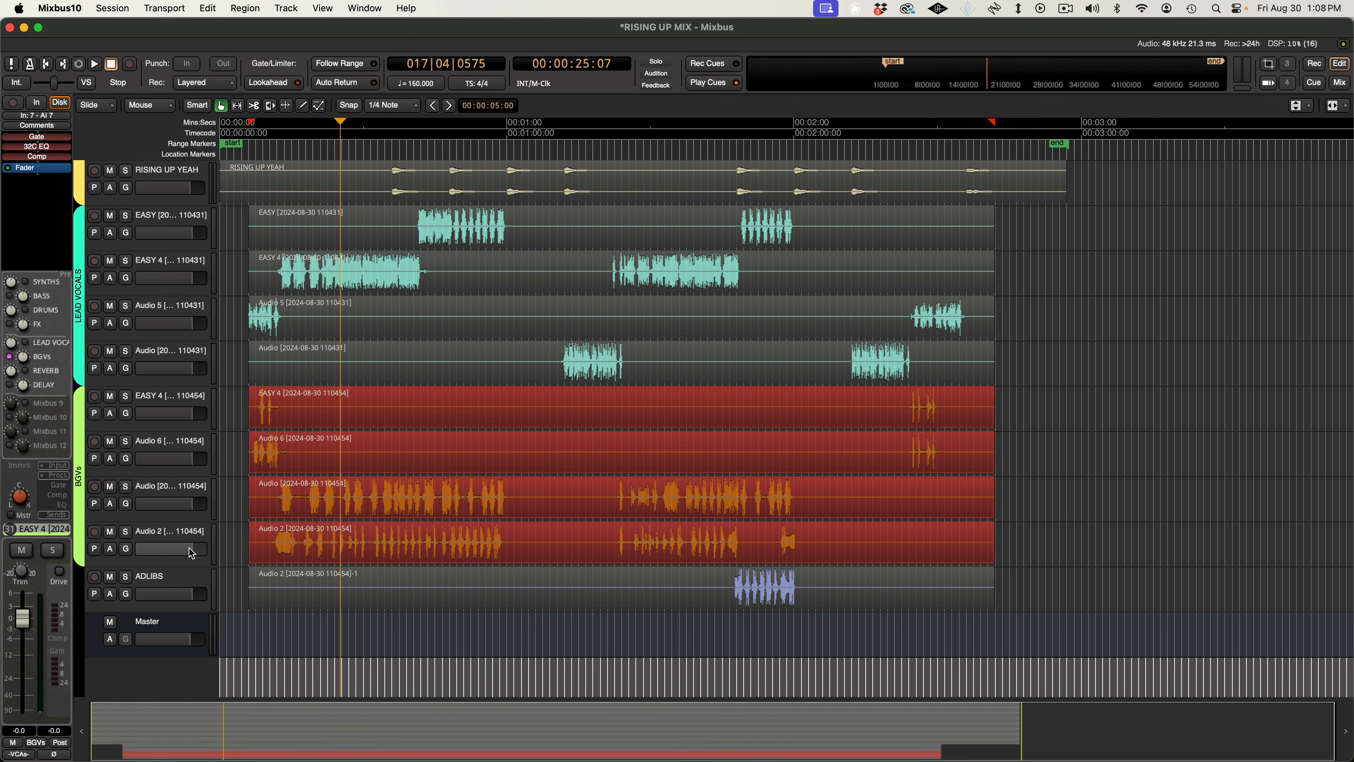
{"action": "mouse_move", "coordinate": [193, 549]}
{"action": "left_mouse_down"}
{"action": "mouse_move", "coordinate": [175, 551]}
{"action": "mouse_move", "coordinate": [193, 552]}
{"action": "left_mouse_up"}
{"action": "left_click", "coordinate": [78, 485]}
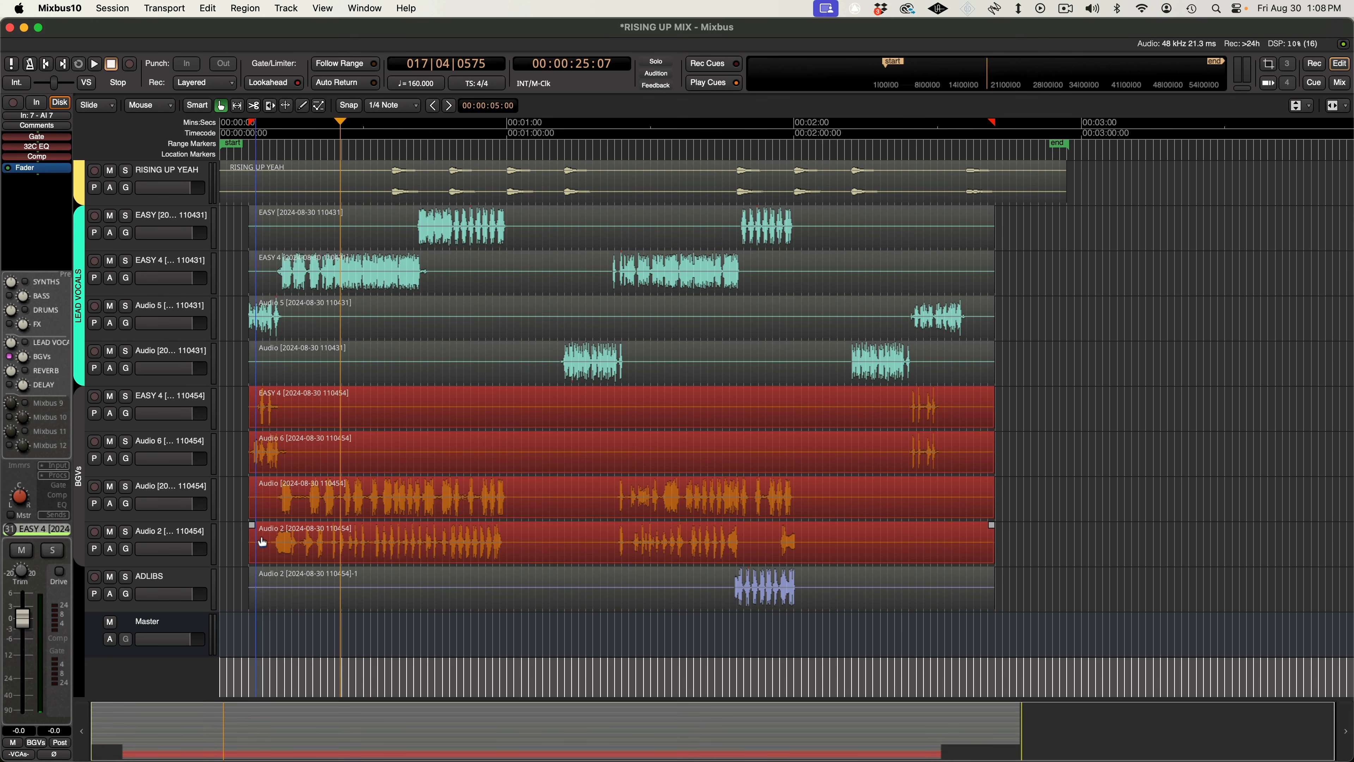
Play the song from the start, deactivate the LEAD VOCALS and FX groups, and deselect the BGV regions.
{"action": "key", "text": "Home"}
{"action": "key", "text": "space"}
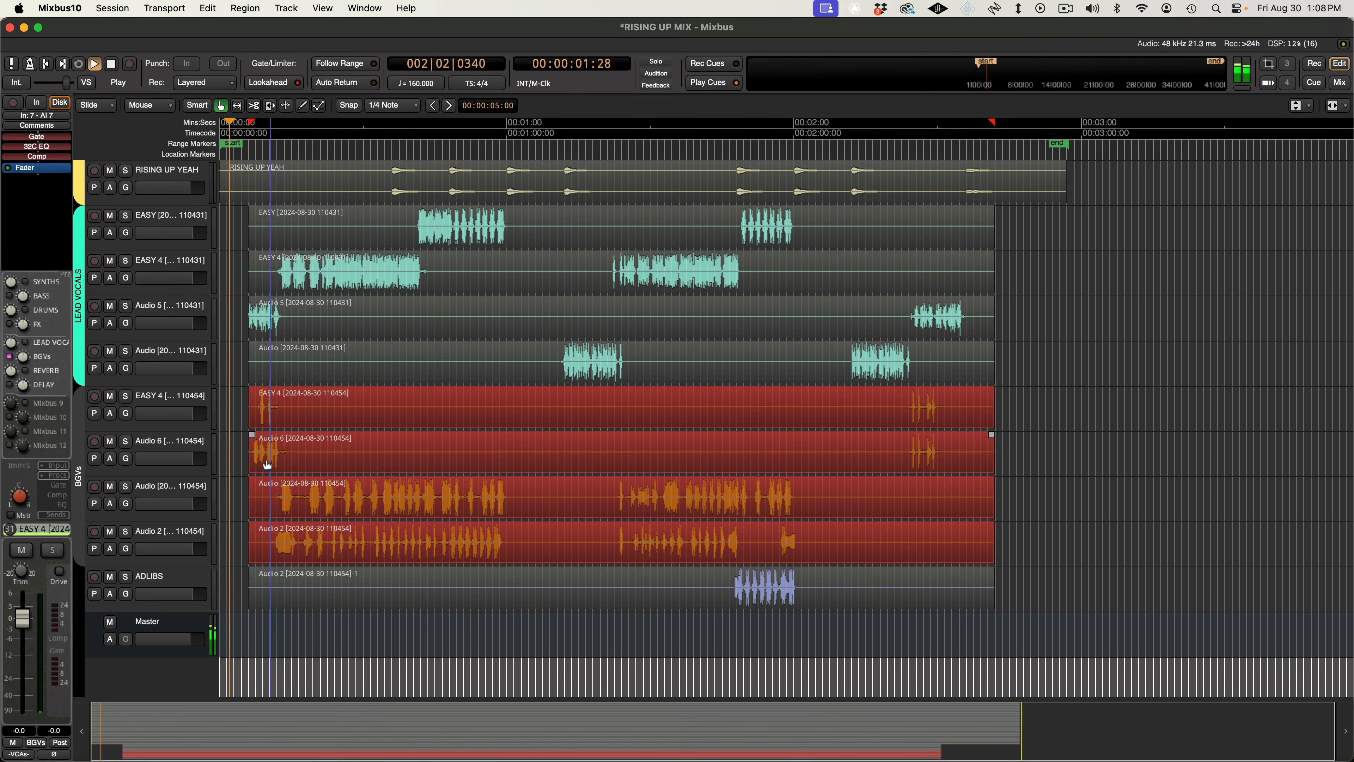
{"action": "left_click", "coordinate": [78, 291]}
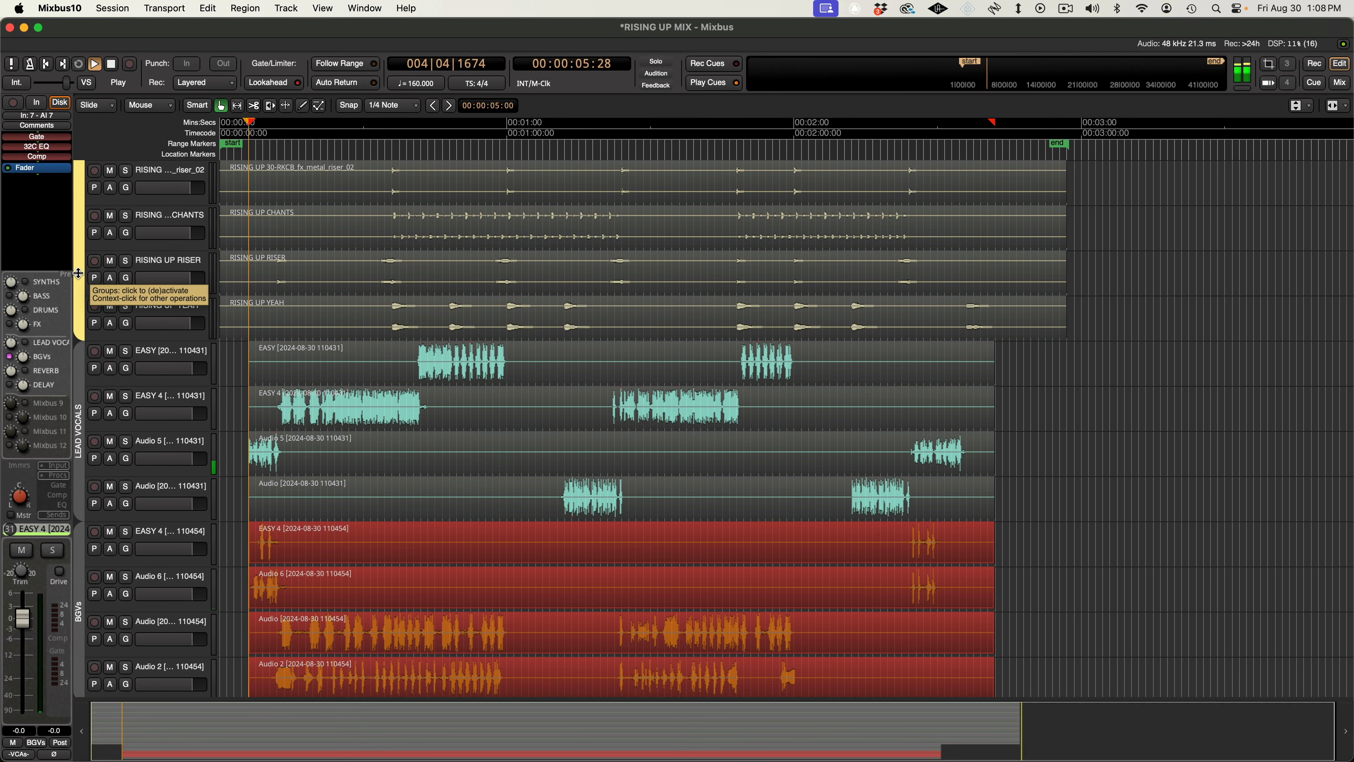
{"action": "left_click", "coordinate": [79, 291]}
{"action": "scroll", "coordinate": [233, 436], "scroll_direction": "down", "scroll_amount": 10}
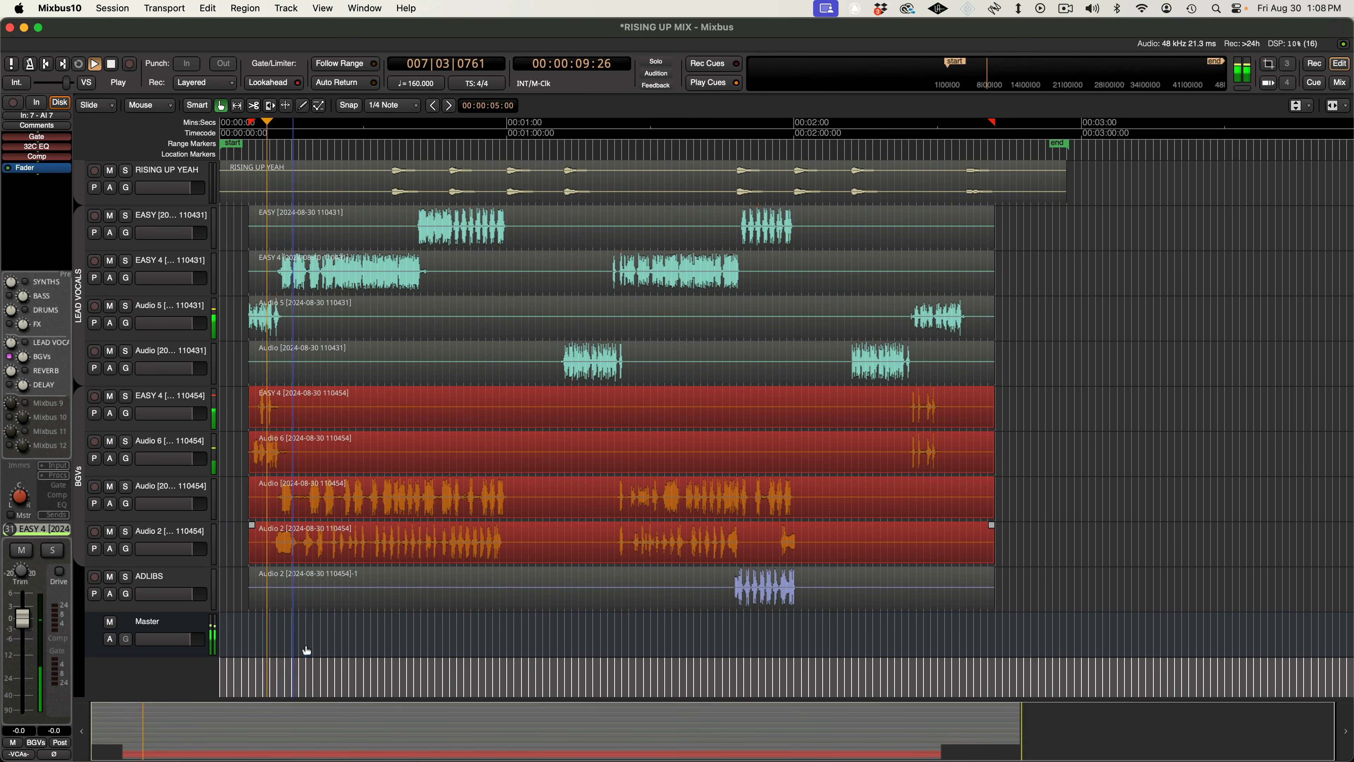
{"action": "left_click", "coordinate": [303, 647]}
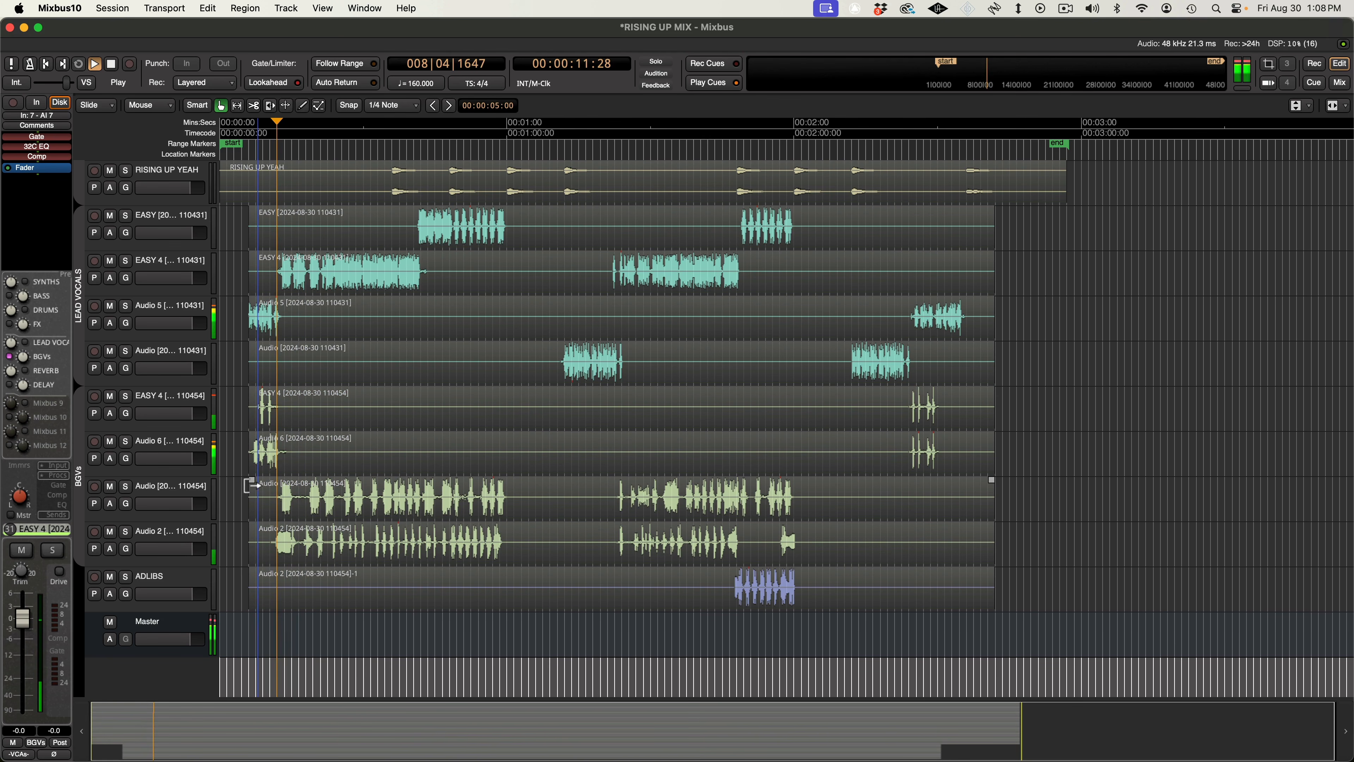
Lower the backing vocal levels individually during playback, setting the BGVs group's EASY 4 track to -8.5 dB and reducing Audio 6 and Audio.
{"action": "scroll", "coordinate": [183, 419], "scroll_direction": "down", "scroll_amount": 1}
{"action": "scroll", "coordinate": [180, 417], "scroll_direction": "down", "scroll_amount": 7}
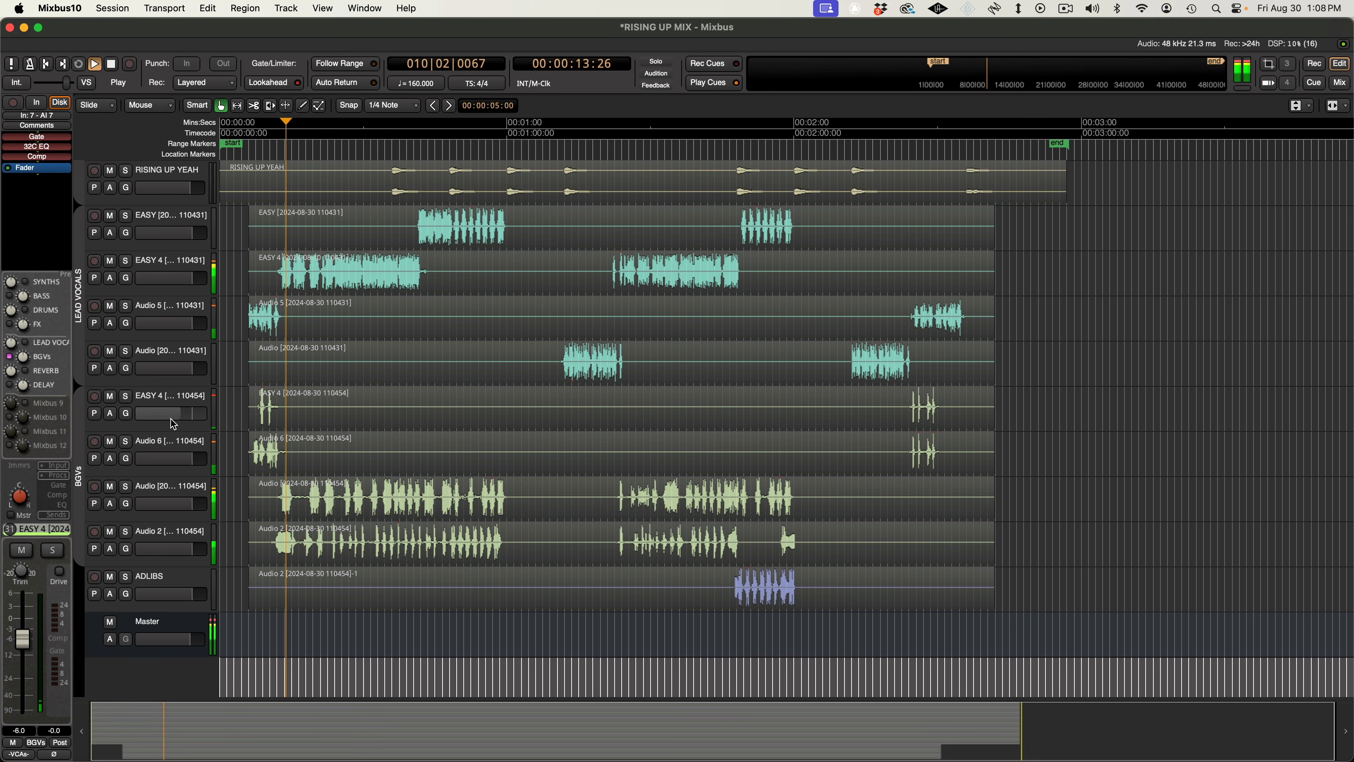
{"action": "scroll", "coordinate": [175, 457], "scroll_direction": "down", "scroll_amount": 7}
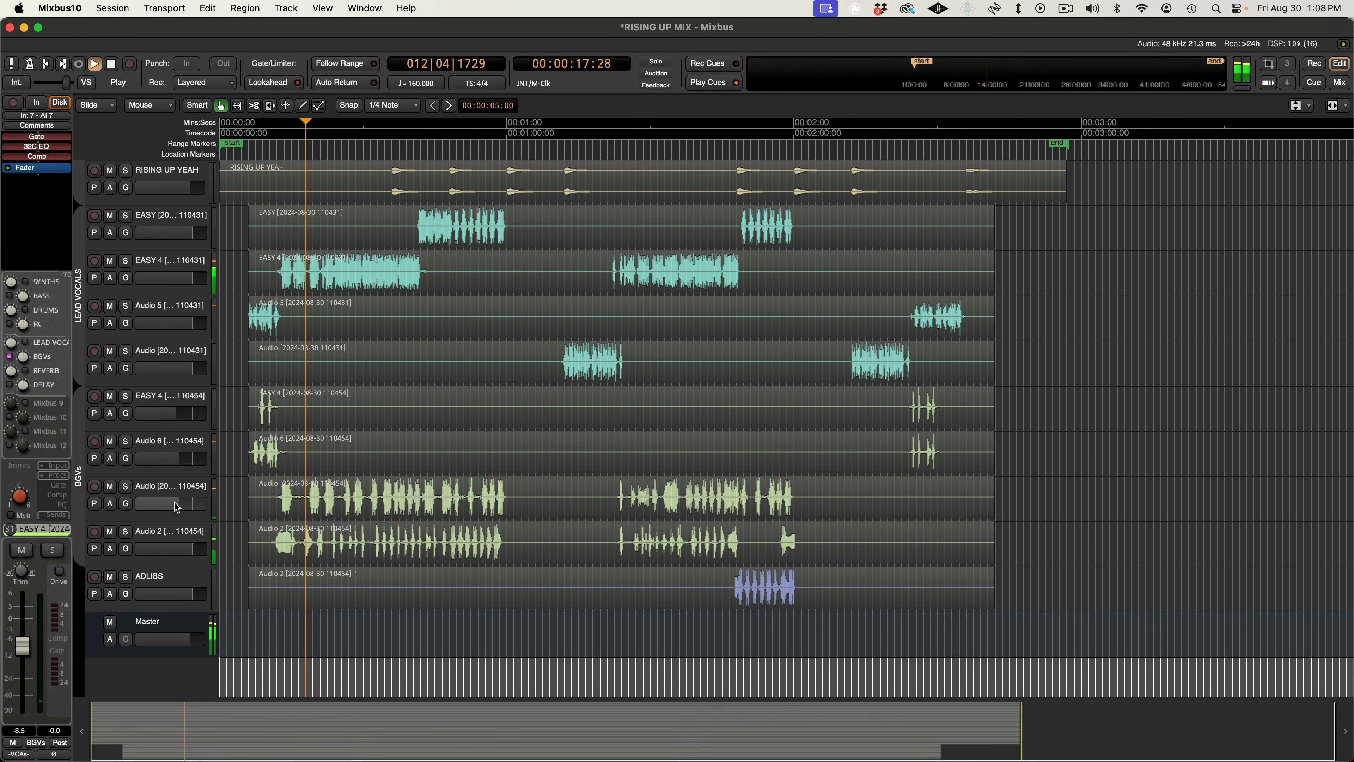
{"action": "scroll", "coordinate": [176, 504], "scroll_direction": "down", "scroll_amount": 7}
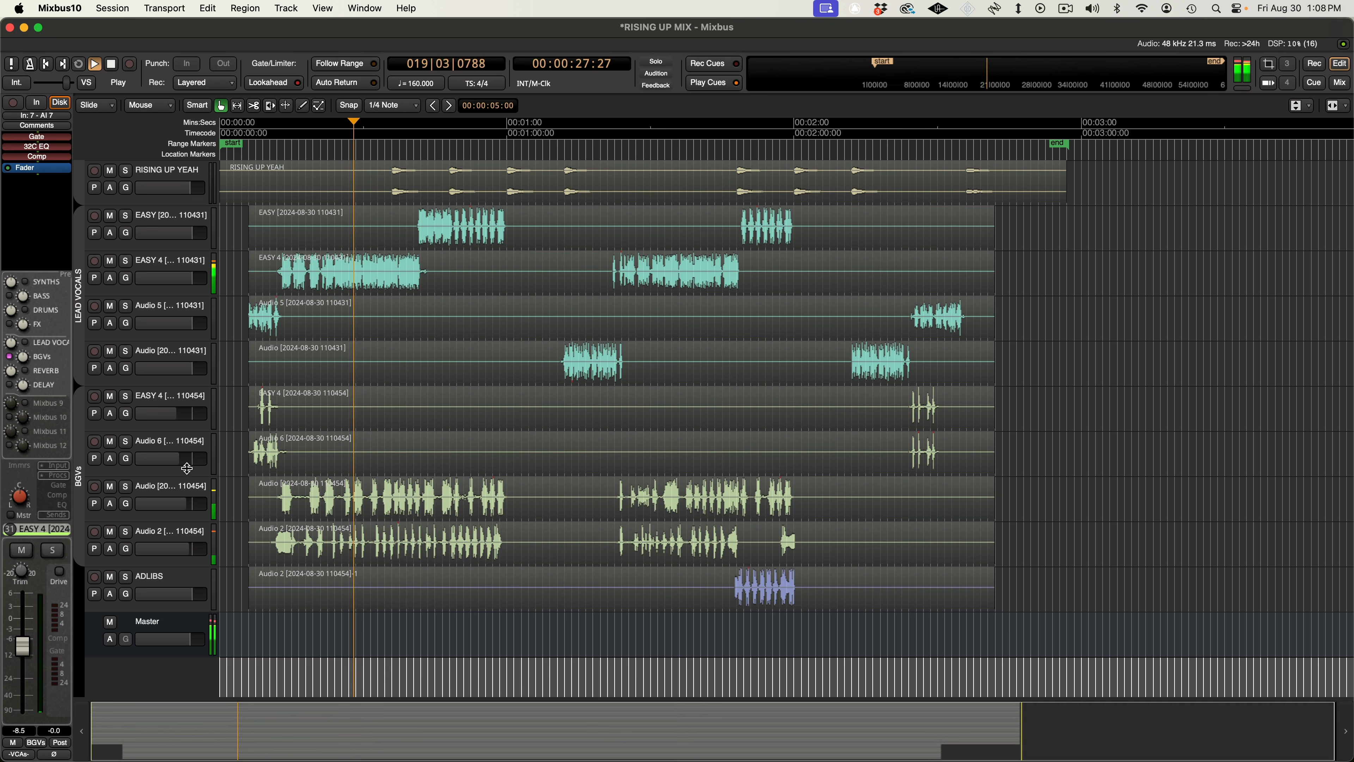
{"action": "scroll", "coordinate": [183, 463], "scroll_direction": "down", "scroll_amount": 1}
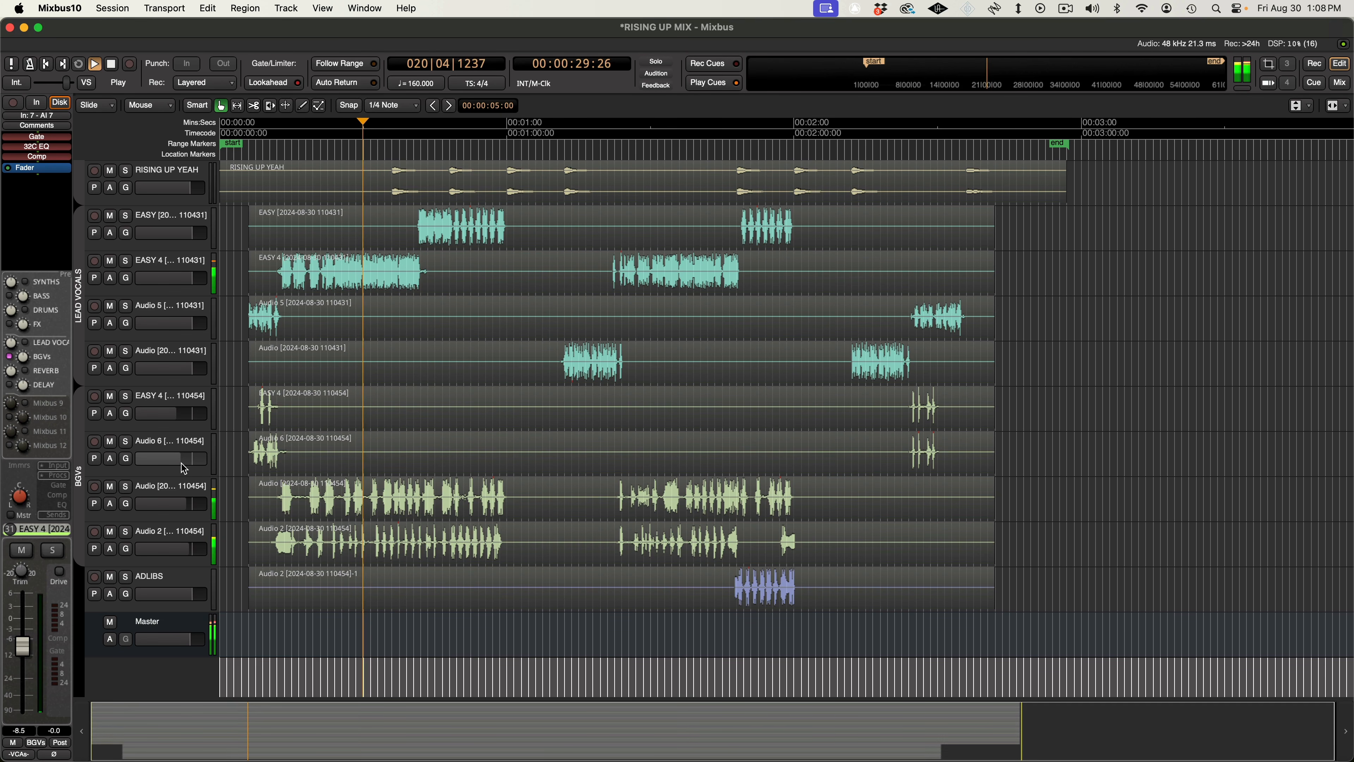
Deactivate the BASS group and lower the RISING UP 808 track's level to -3.5 dB.
{"action": "scroll", "coordinate": [379, 382], "scroll_direction": "up", "scroll_amount": 1}
{"action": "scroll", "coordinate": [381, 382], "scroll_direction": "up", "scroll_amount": 2}
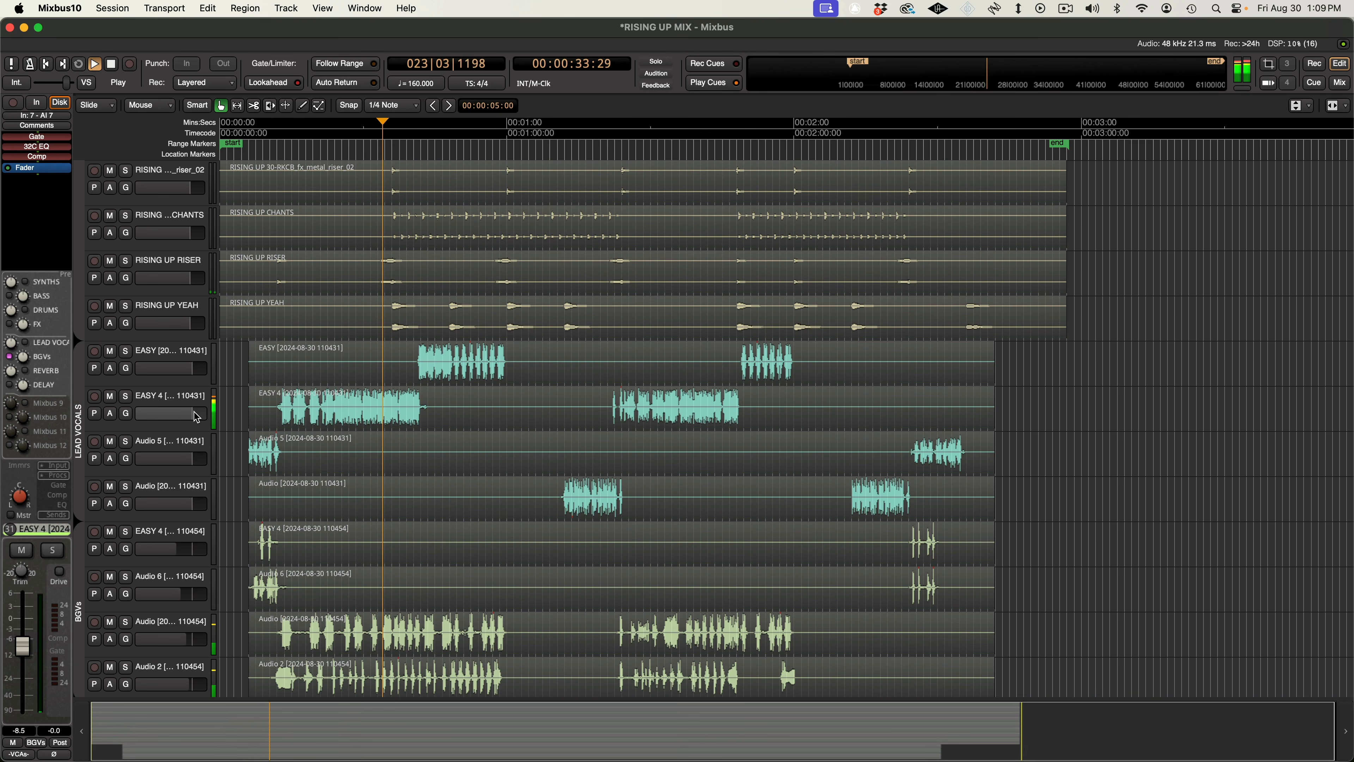
{"action": "scroll", "coordinate": [217, 406], "scroll_direction": "up", "scroll_amount": 5}
{"action": "scroll", "coordinate": [217, 407], "scroll_direction": "up", "scroll_amount": 14}
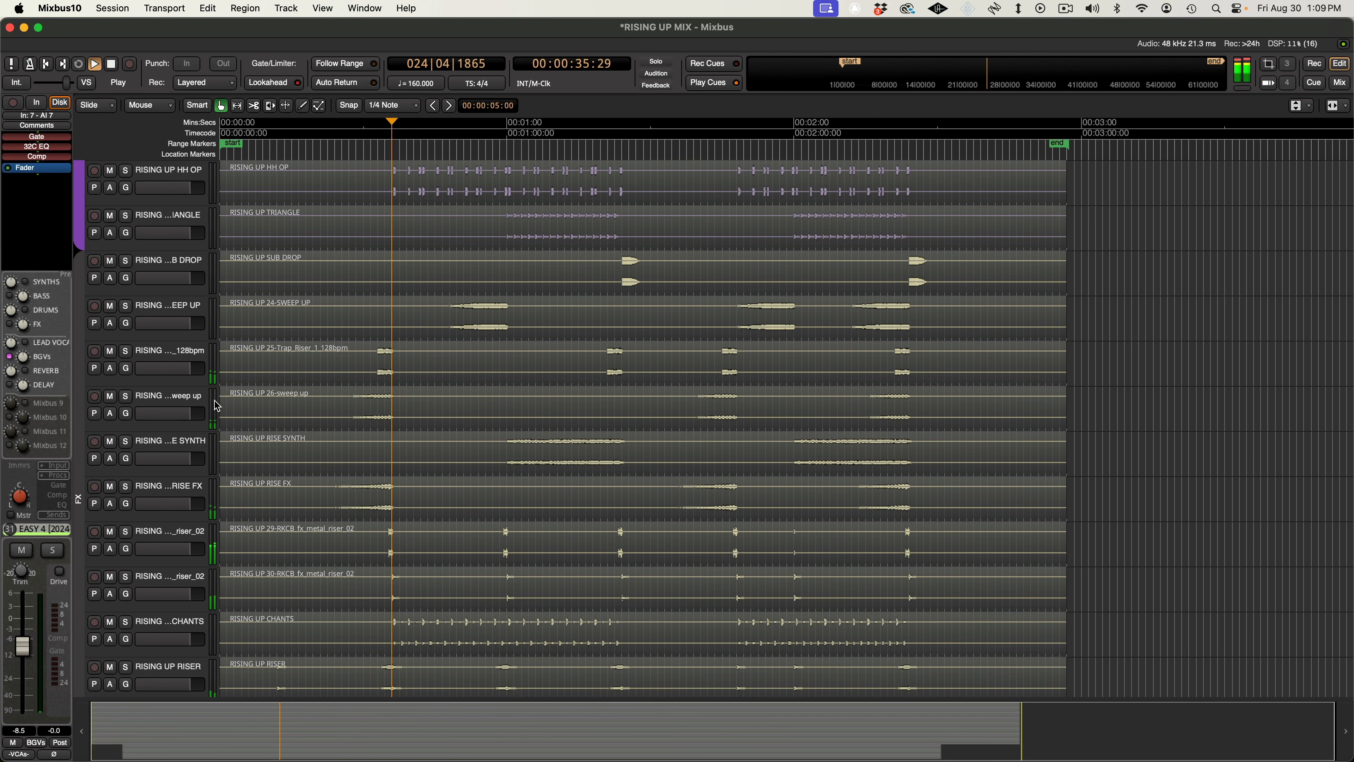
{"action": "scroll", "coordinate": [217, 410], "scroll_direction": "up", "scroll_amount": 3}
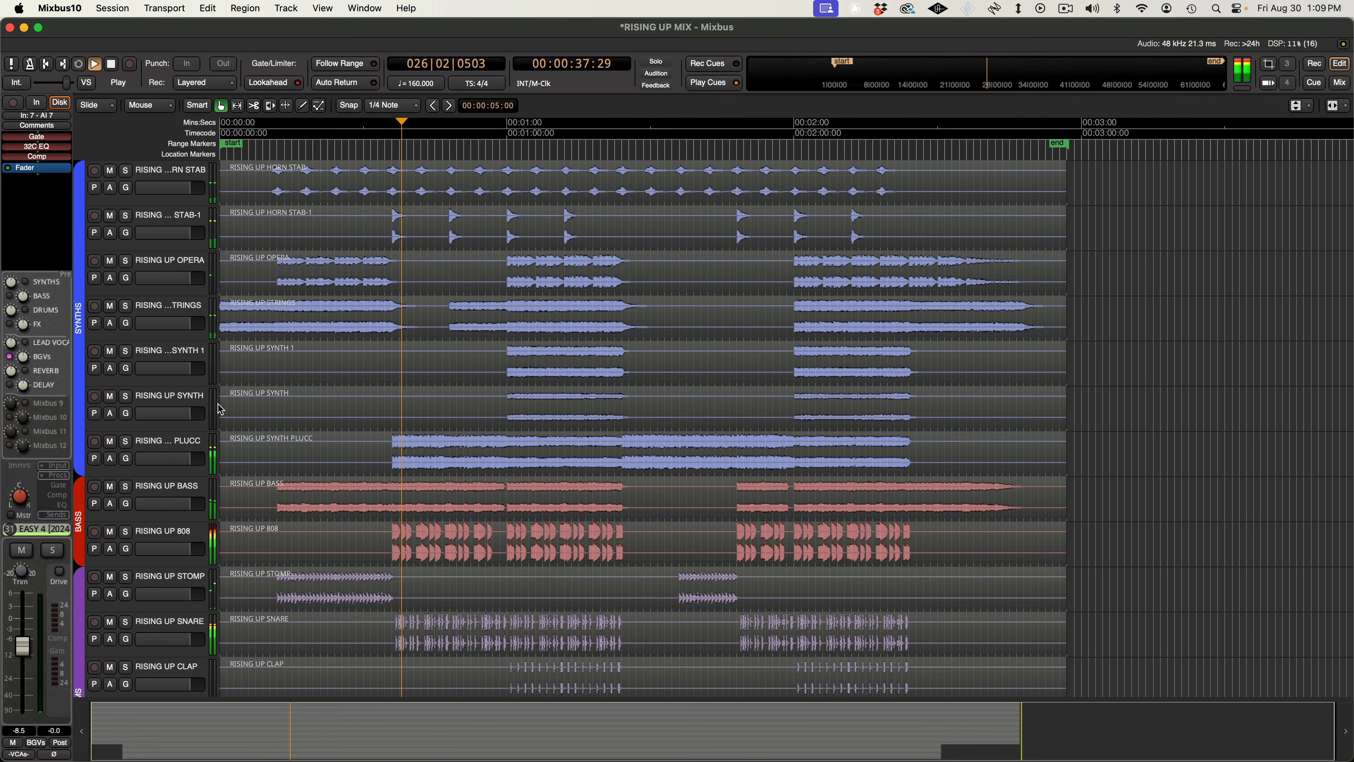
{"action": "left_click", "coordinate": [197, 533]}
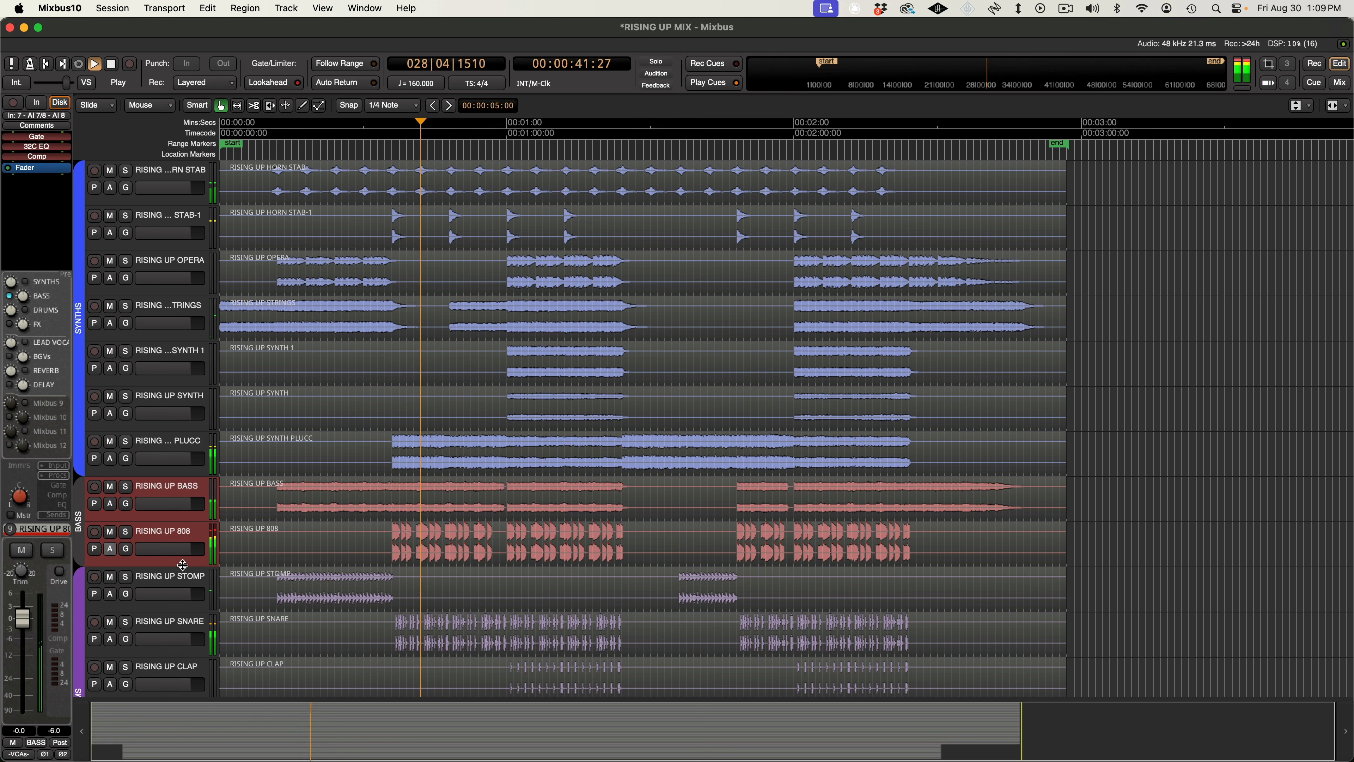
{"action": "left_click_drag", "start_coordinate": [188, 554], "coordinate": [182, 556]}
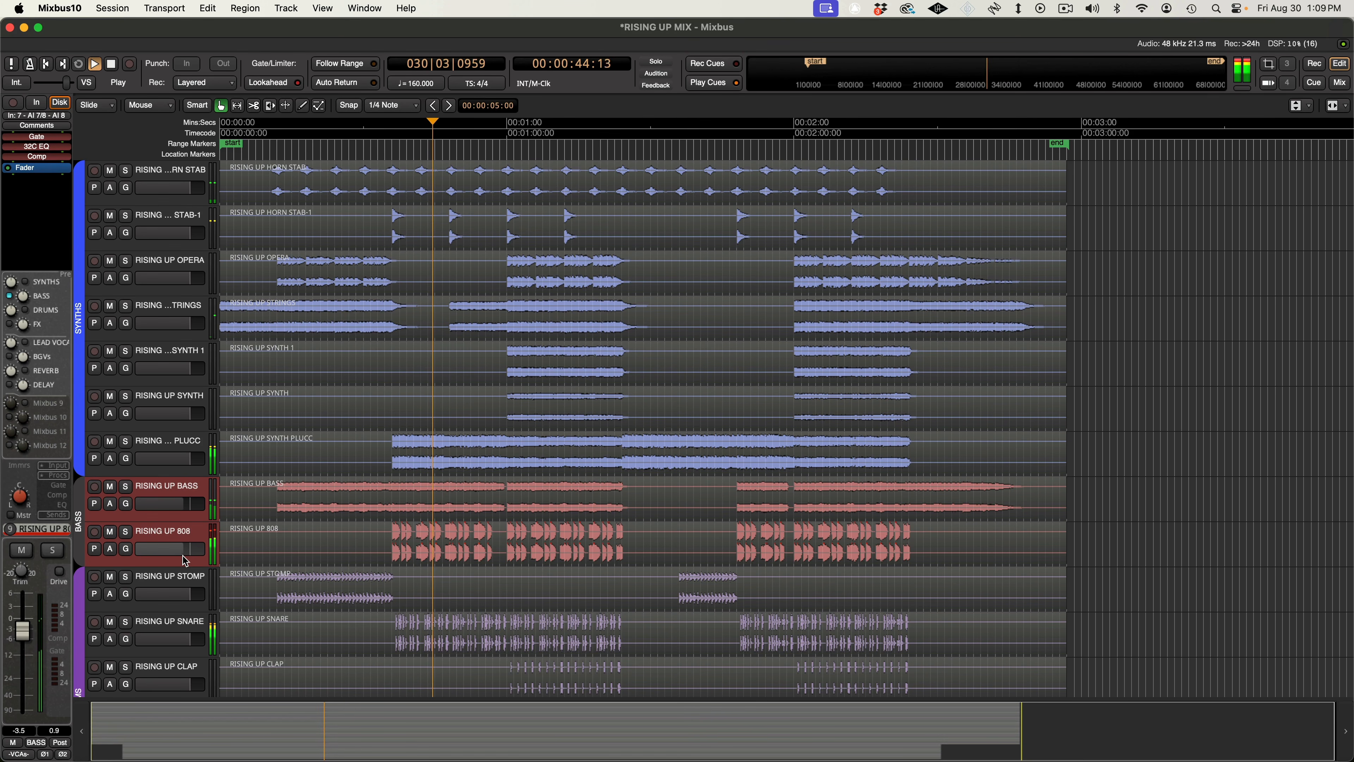
Set the RISING UP BASS track's level to -1.5 dB.
{"action": "left_click", "coordinate": [176, 491]}
{"action": "left_click", "coordinate": [261, 493]}
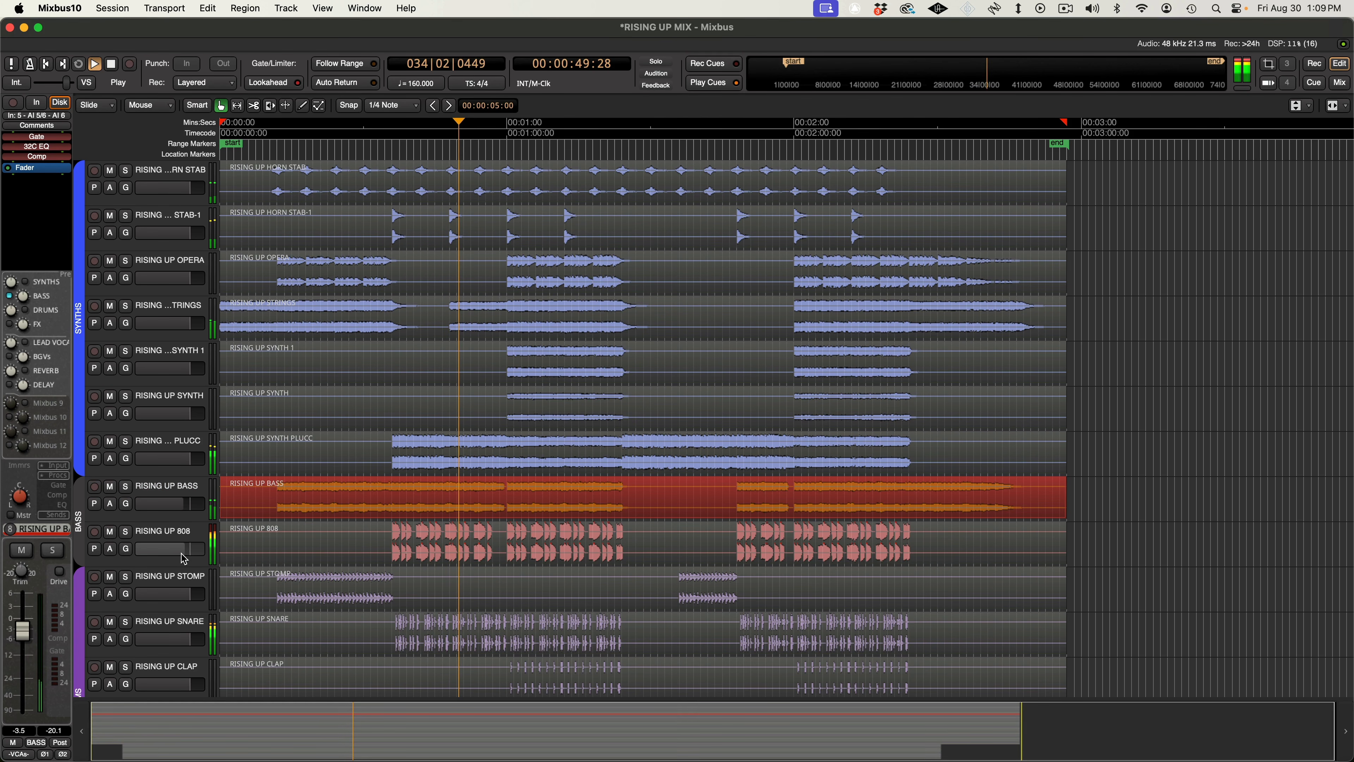
{"action": "mouse_move", "coordinate": [189, 506]}
{"action": "left_mouse_down"}
{"action": "mouse_move", "coordinate": [210, 510]}
{"action": "mouse_move", "coordinate": [194, 510]}
{"action": "left_mouse_up"}
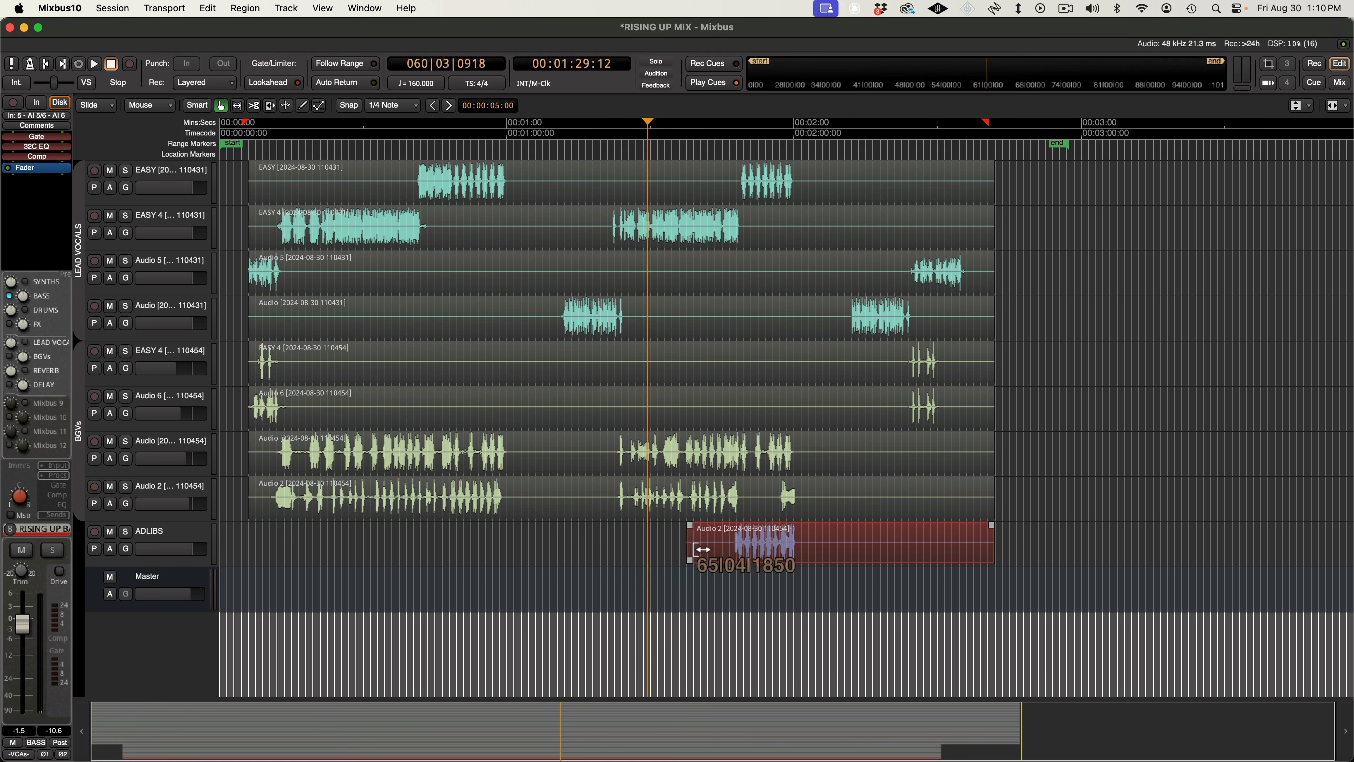
Trim both ends of the ADLIBS region close to its vocal audio and fade its edges.
{"action": "left_click_drag", "start_coordinate": [693, 552], "coordinate": [731, 552]}
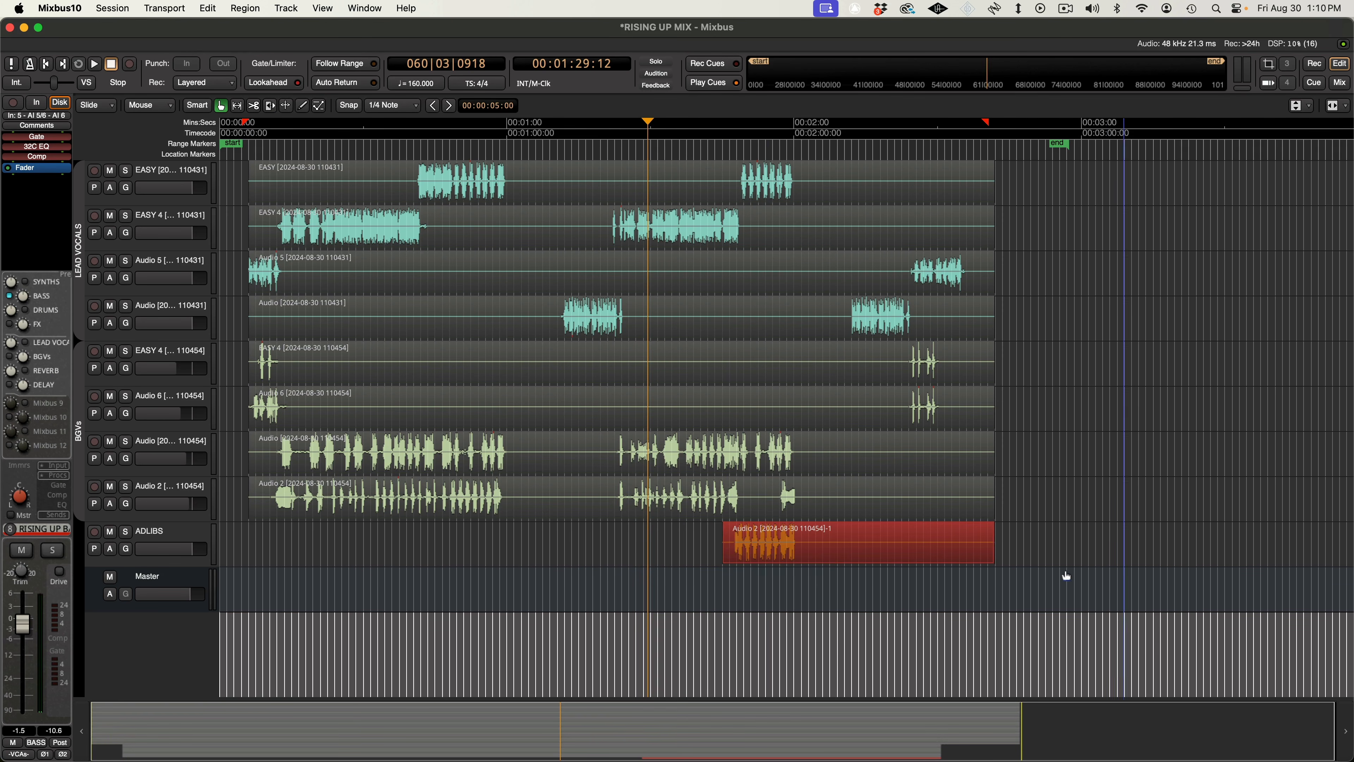
{"action": "left_click_drag", "start_coordinate": [987, 550], "coordinate": [736, 524]}
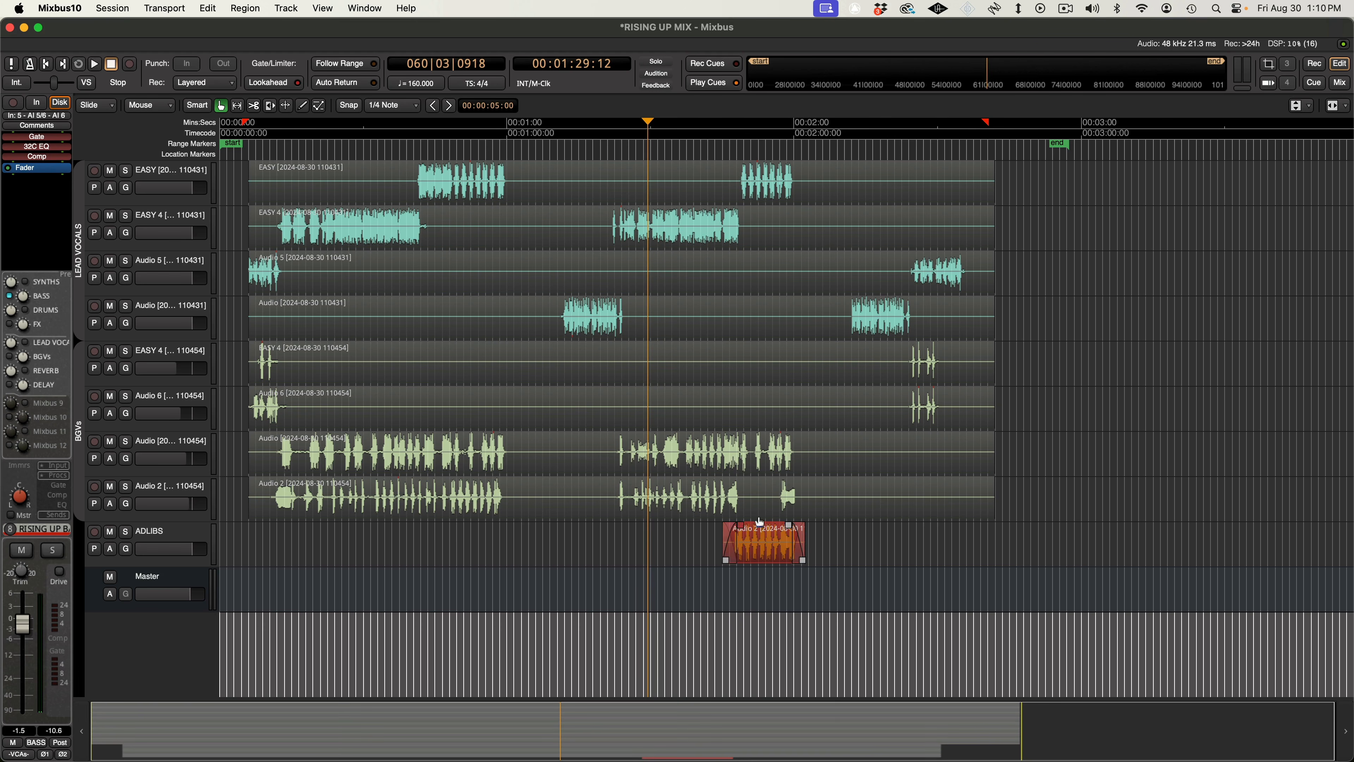
Split the Audio 5 and EASY 4 lead vocal regions at both ends of their silent middle sections.
{"action": "key", "text": "c"}
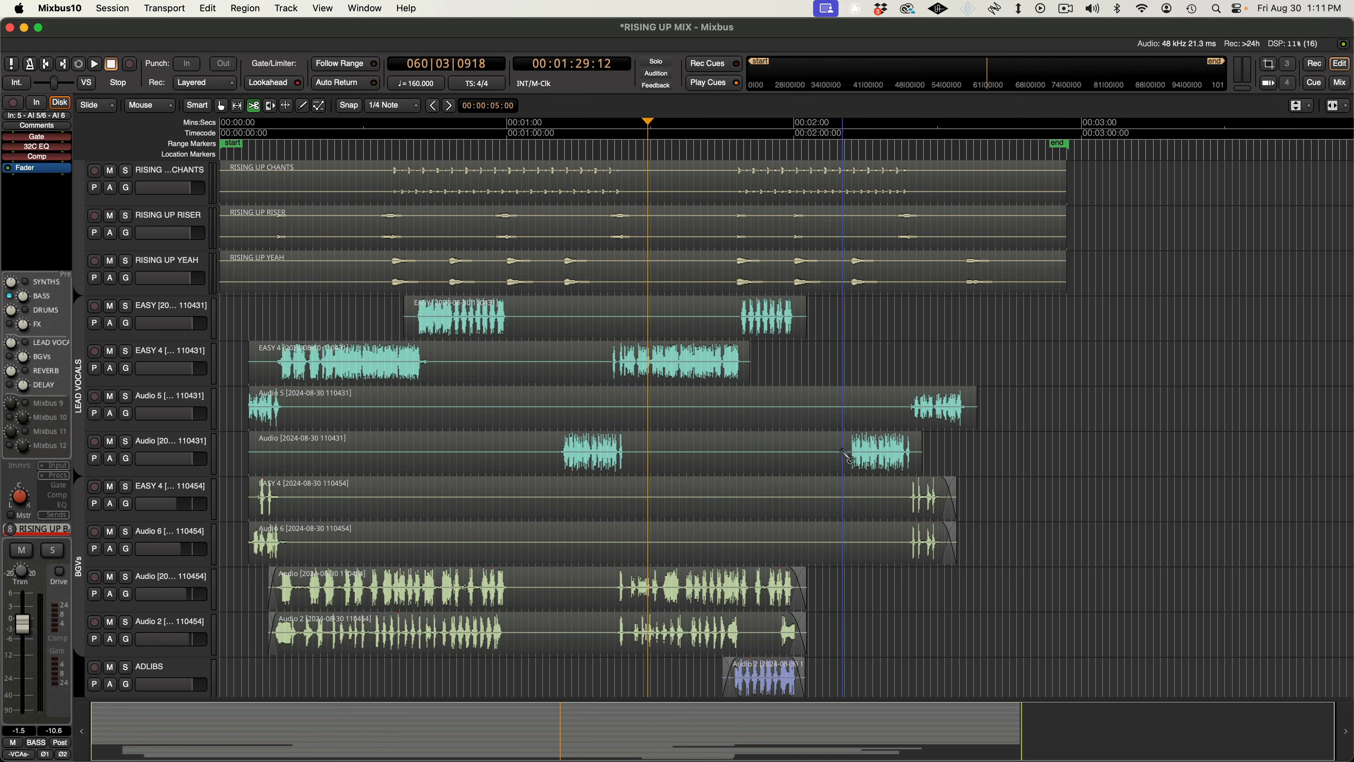
{"action": "left_click", "coordinate": [900, 408]}
{"action": "left_click", "coordinate": [291, 408]}
{"action": "left_click", "coordinate": [444, 361]}
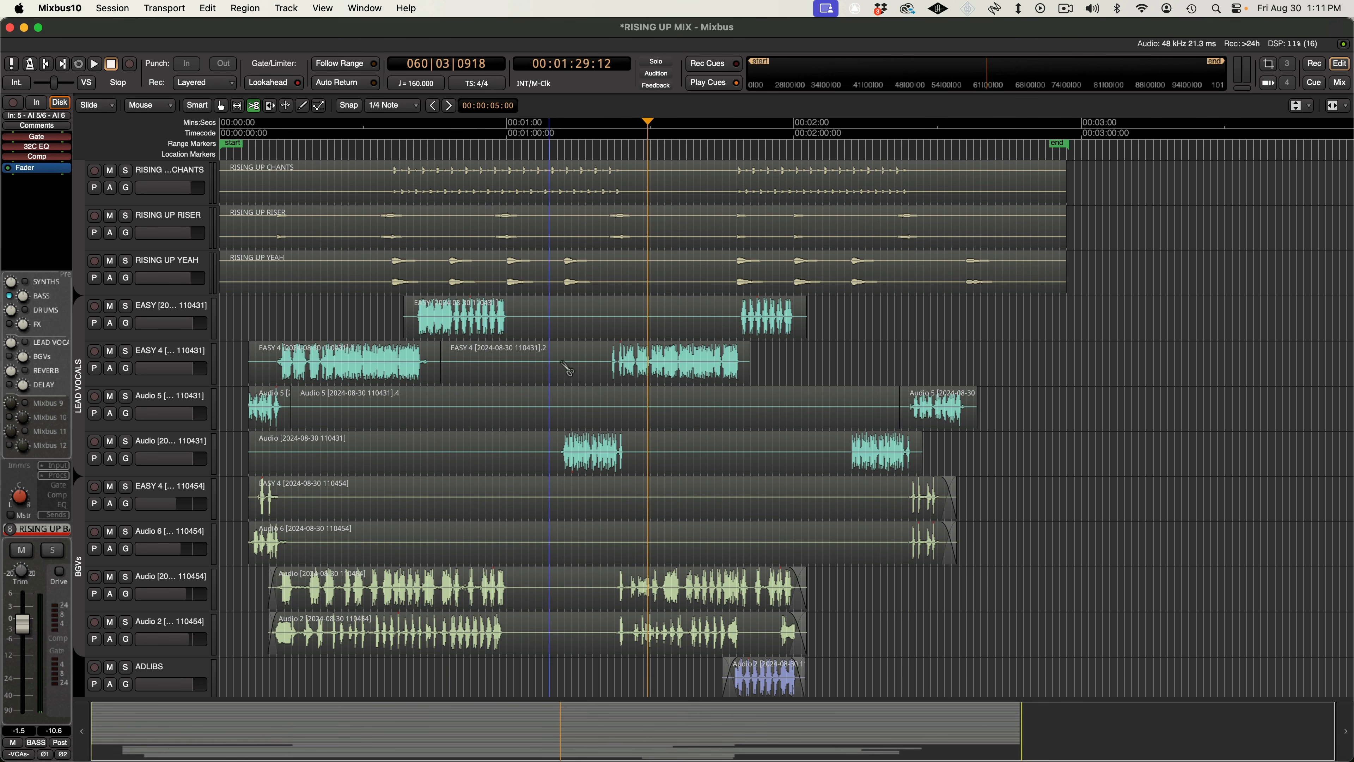
{"action": "left_click", "coordinate": [609, 362]}
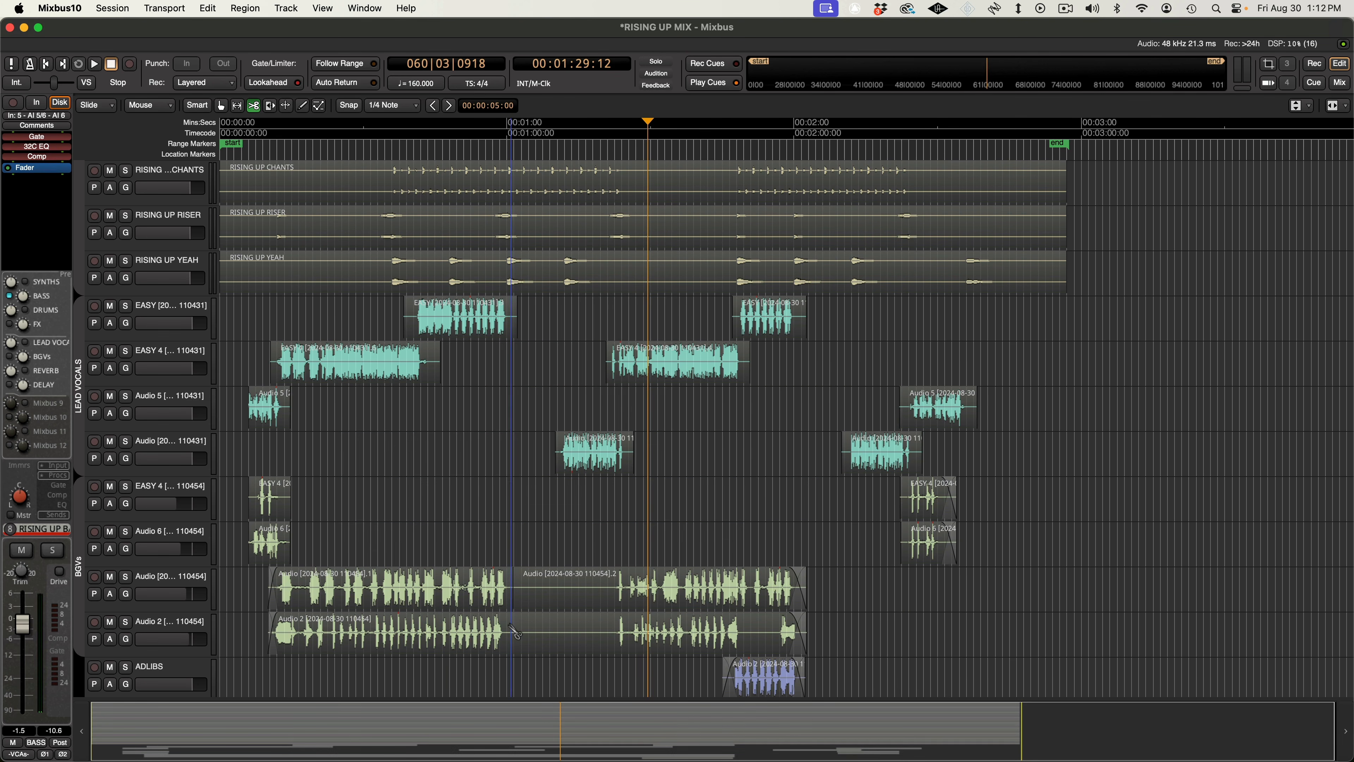
Split the Audio and Audio 2 backing vocal regions around their silent gap and delete the empty middle pieces.
{"action": "left_click", "coordinate": [512, 631]}
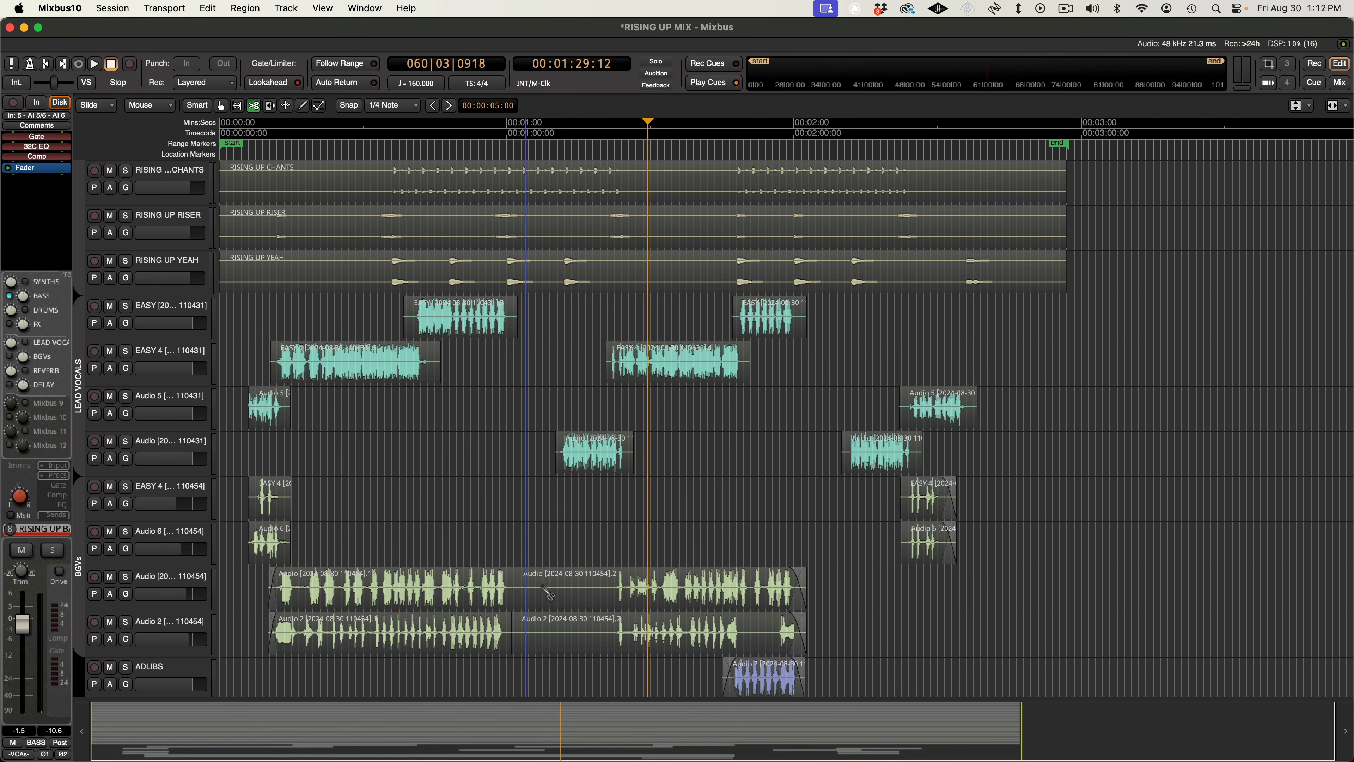
{"action": "left_click", "coordinate": [610, 587]}
{"action": "left_click", "coordinate": [612, 633]}
{"action": "key", "text": "g"}
{"action": "left_click_drag", "start_coordinate": [565, 560], "coordinate": [586, 640]}
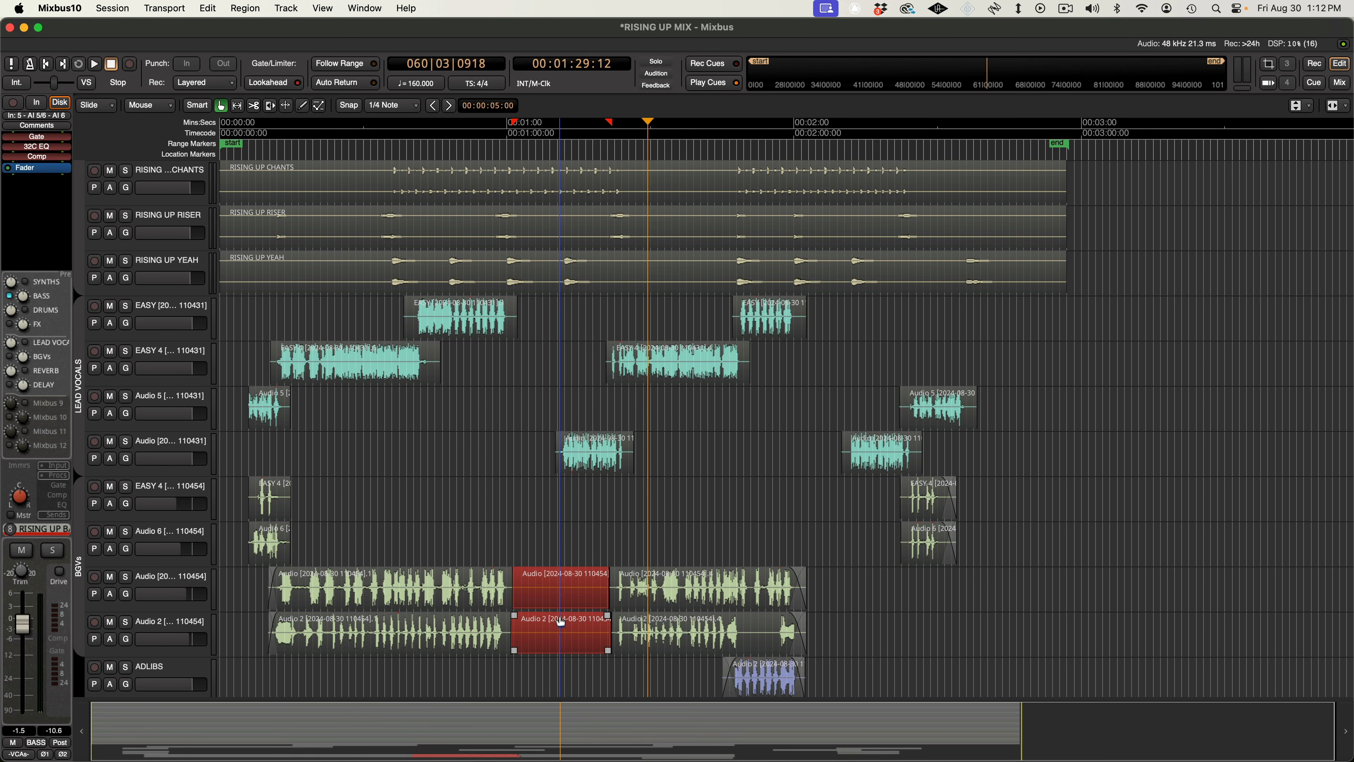
{"action": "key", "text": "Delete"}
Examine the edited lead and backing vocal regions around the gap in detail and in the full-song view.
{"action": "scroll", "coordinate": [563, 598], "scroll_direction": "right", "scroll_amount": 10}
{"action": "scroll", "coordinate": [564, 591], "scroll_direction": "left", "scroll_amount": 10}
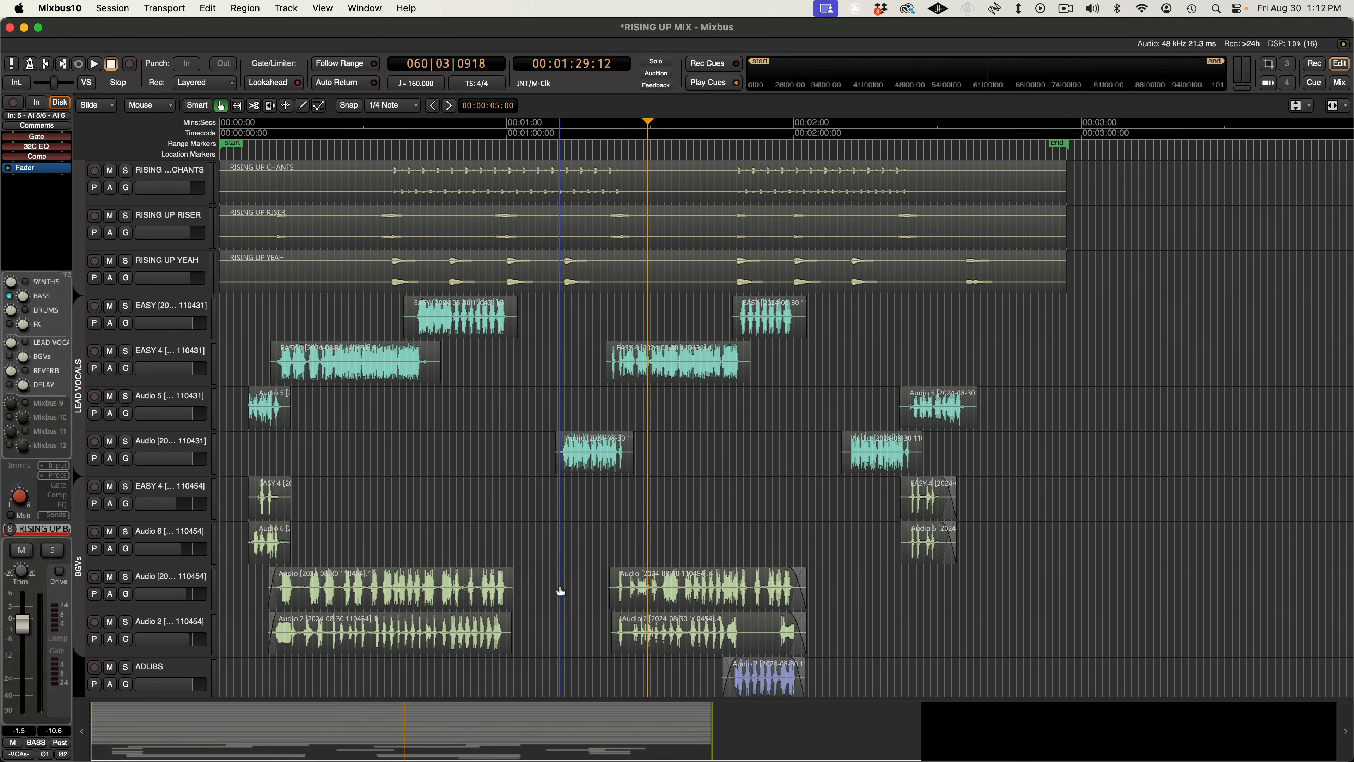
{"action": "scroll", "coordinate": [564, 586], "scroll_direction": "up", "scroll_amount": 2}
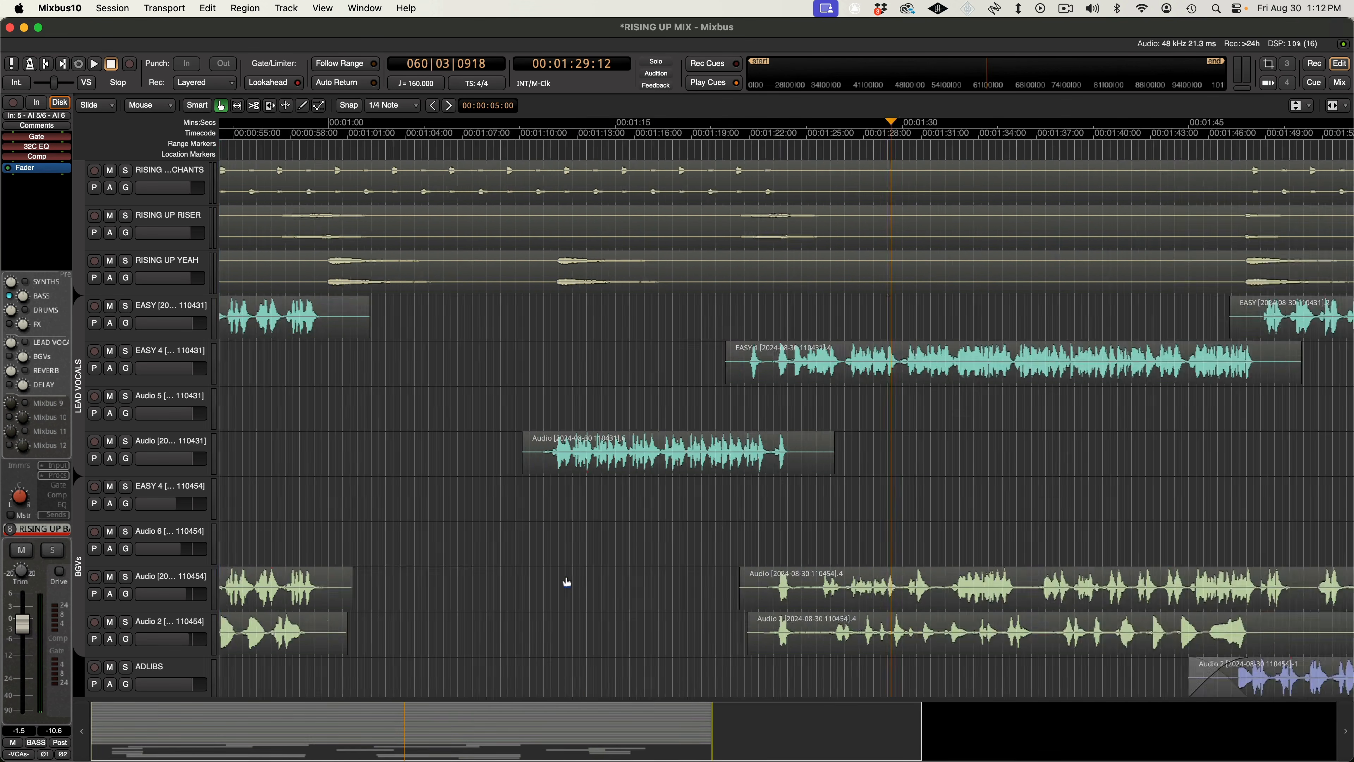
{"action": "scroll", "coordinate": [567, 582], "scroll_direction": "up", "scroll_amount": 2}
{"action": "scroll", "coordinate": [566, 582], "scroll_direction": "down", "scroll_amount": 4}
{"action": "scroll", "coordinate": [565, 582], "scroll_direction": "up", "scroll_amount": 2}
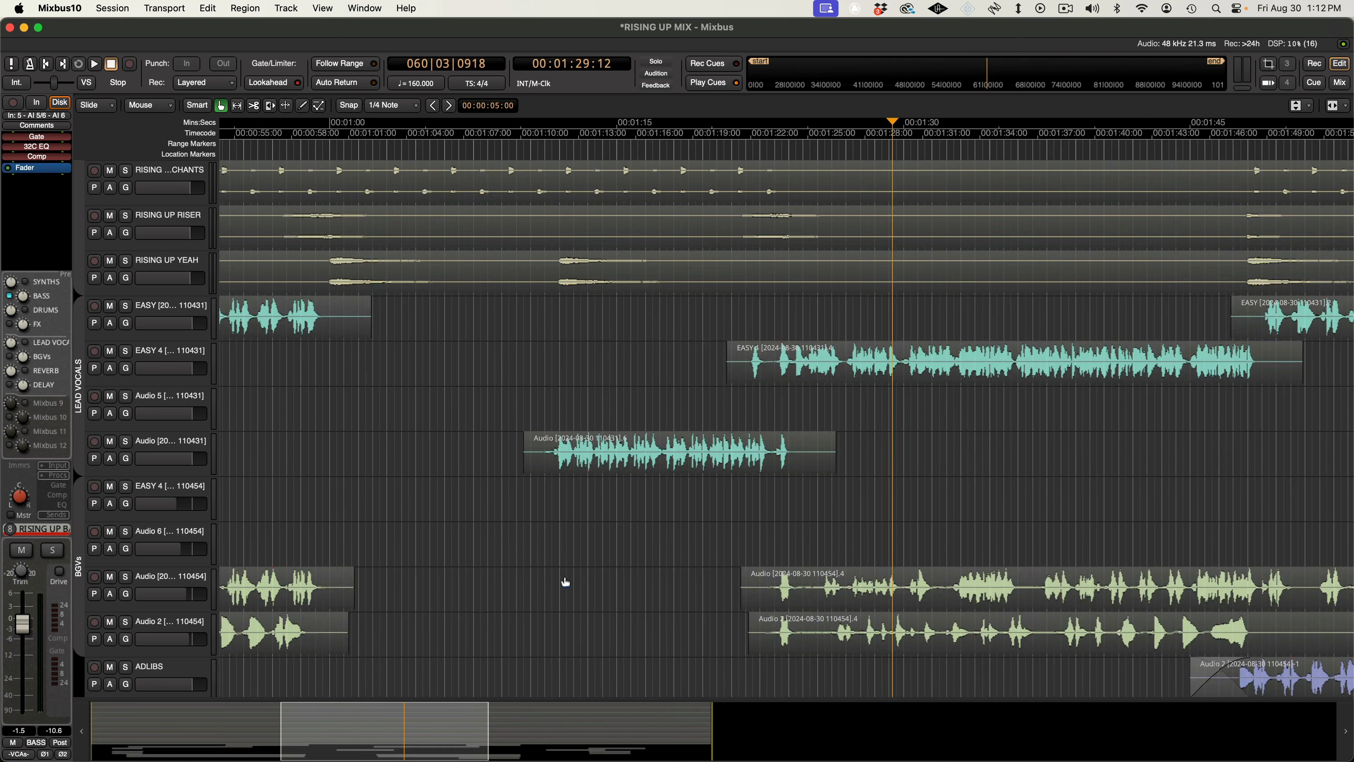
{"action": "scroll", "coordinate": [566, 580], "scroll_direction": "up", "scroll_amount": 1}
{"action": "scroll", "coordinate": [554, 564], "scroll_direction": "down", "scroll_amount": 1}
{"action": "scroll", "coordinate": [555, 564], "scroll_direction": "down", "scroll_amount": 1}
{"action": "scroll", "coordinate": [554, 564], "scroll_direction": "up", "scroll_amount": 1}
{"action": "scroll", "coordinate": [556, 564], "scroll_direction": "down", "scroll_amount": 2}
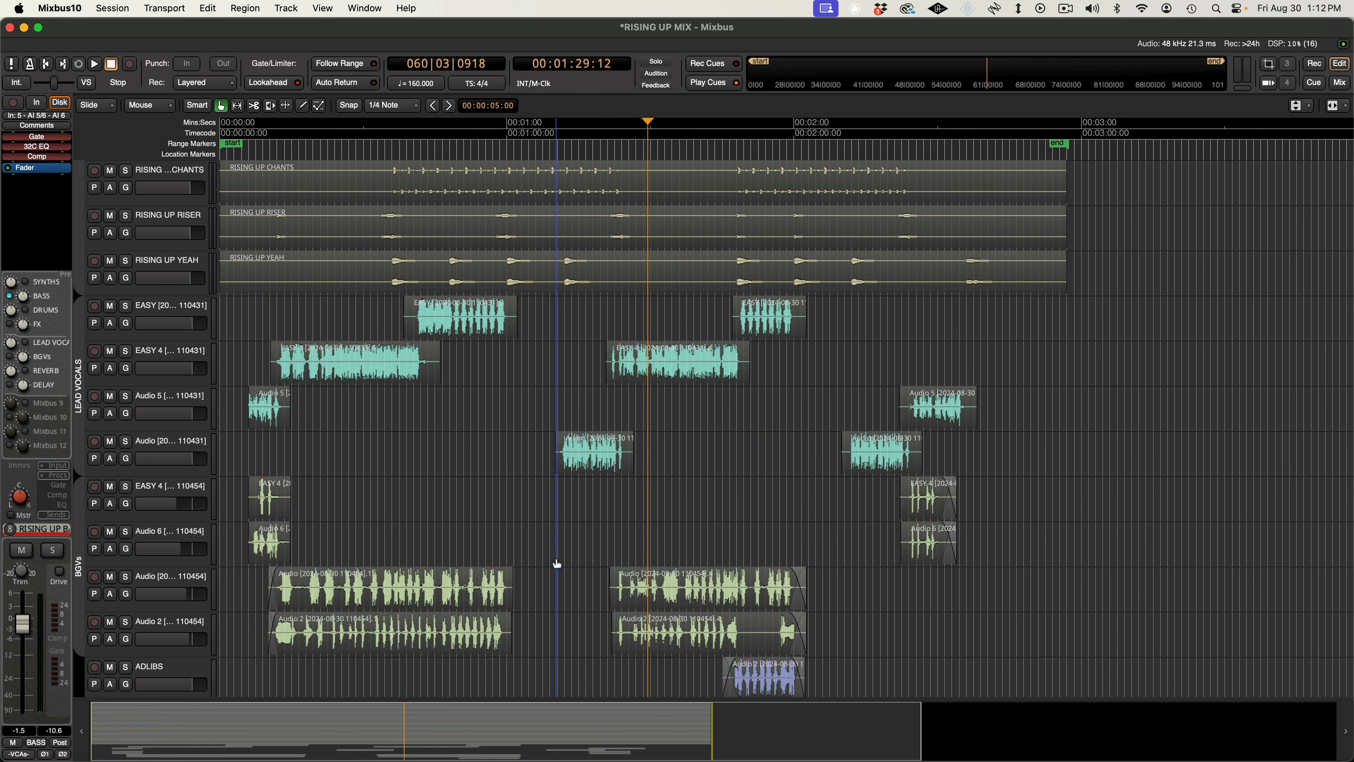
{"action": "scroll", "coordinate": [557, 564], "scroll_direction": "up", "scroll_amount": 2}
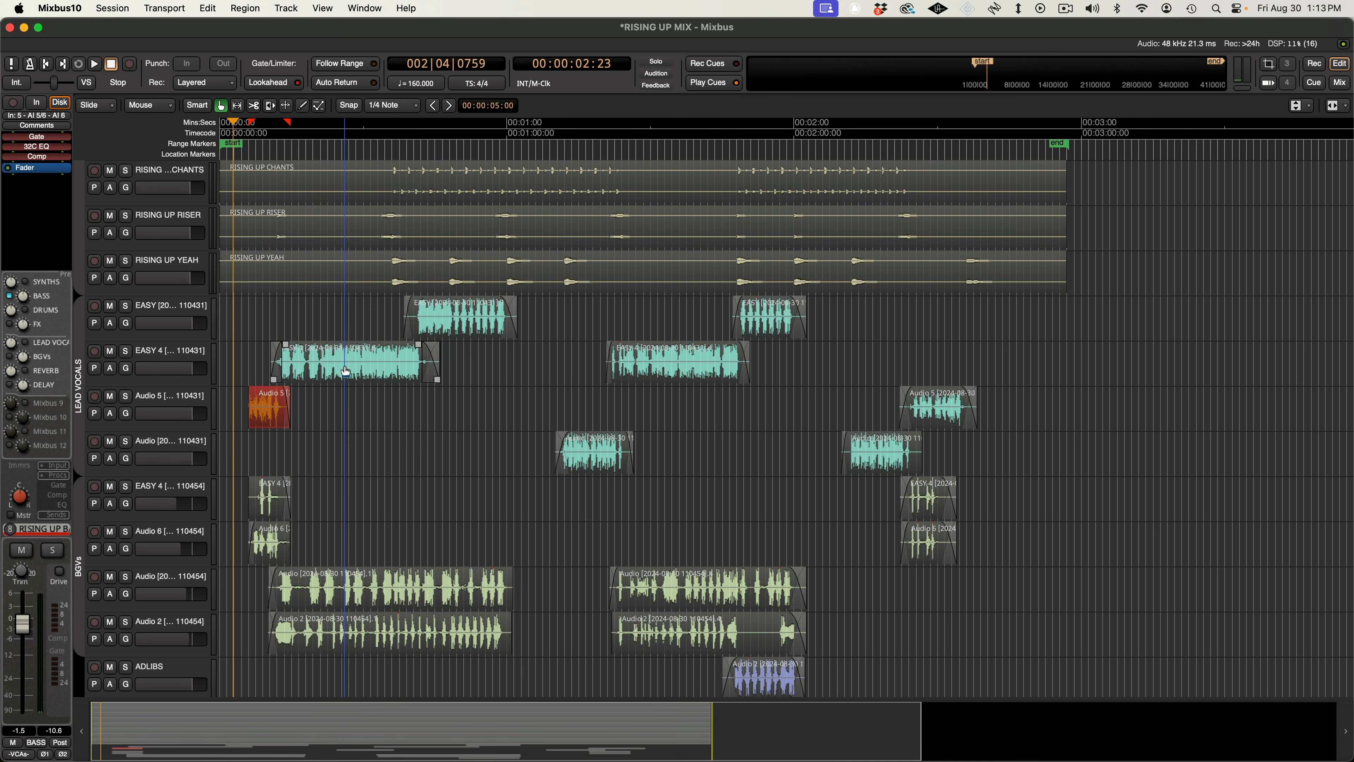
{"action": "scroll", "coordinate": [347, 374], "scroll_direction": "up", "scroll_amount": 2}
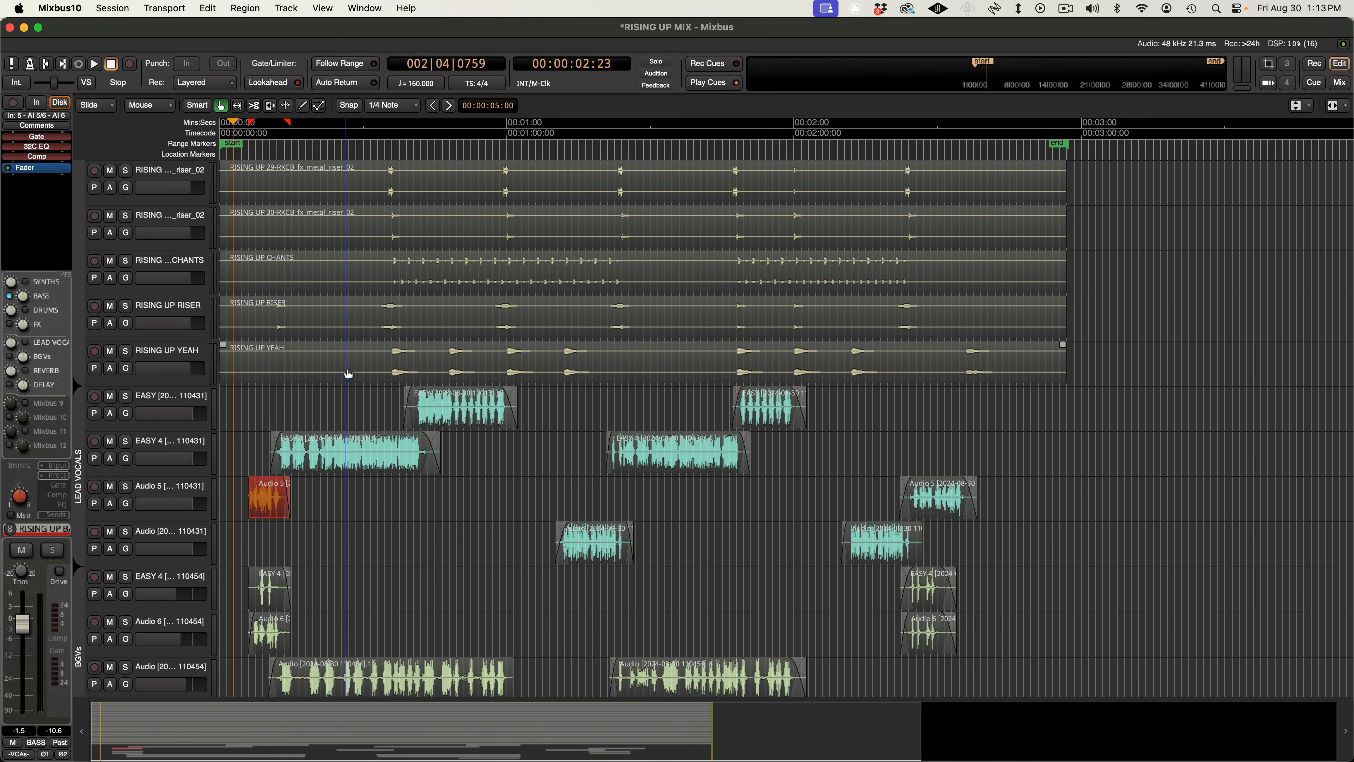
{"action": "scroll", "coordinate": [349, 374], "scroll_direction": "down", "scroll_amount": 1}
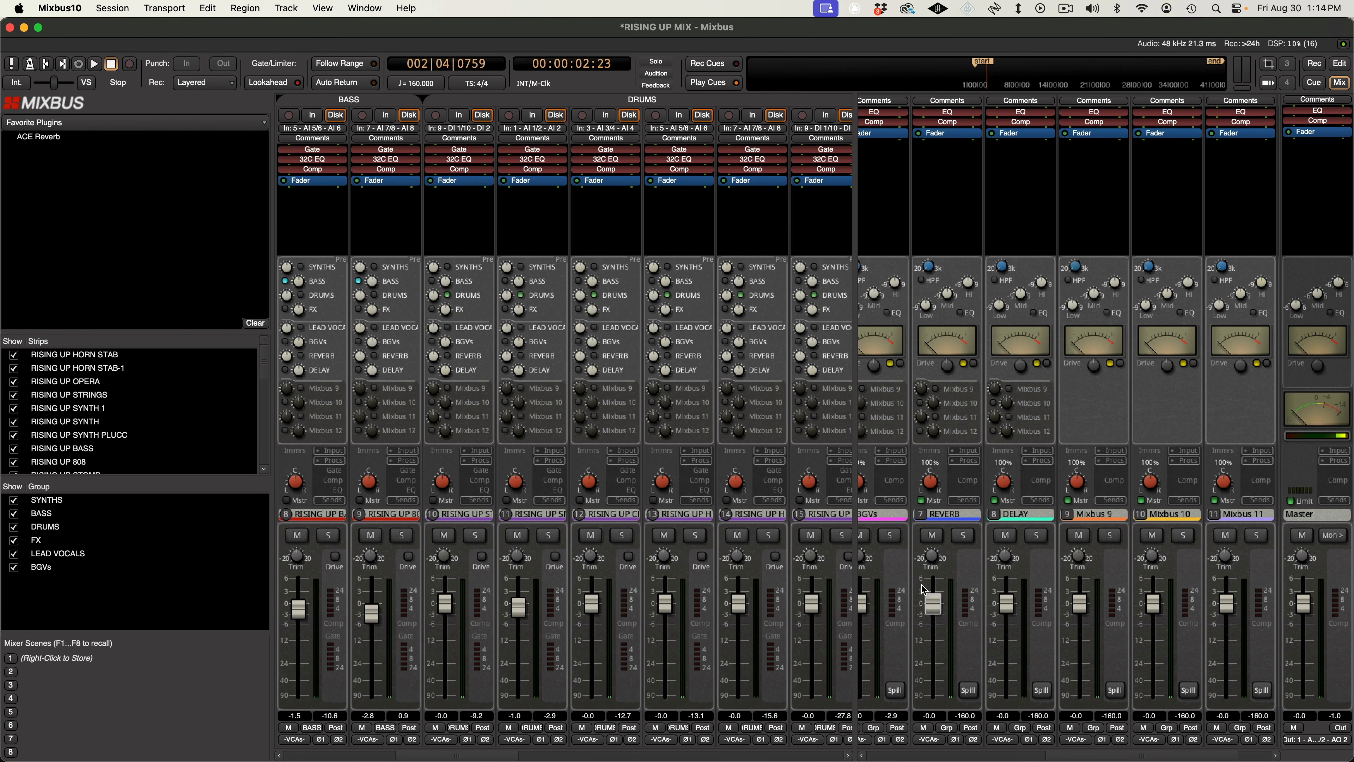
Change the EQ model to SSL 9000J on the LEAD VOCAL, Audio 5 and DEEP VOICE channel strips.
{"action": "left_click_drag", "start_coordinate": [480, 755], "coordinate": [799, 759]}
{"action": "left_click_drag", "start_coordinate": [1205, 758], "coordinate": [1026, 757]}
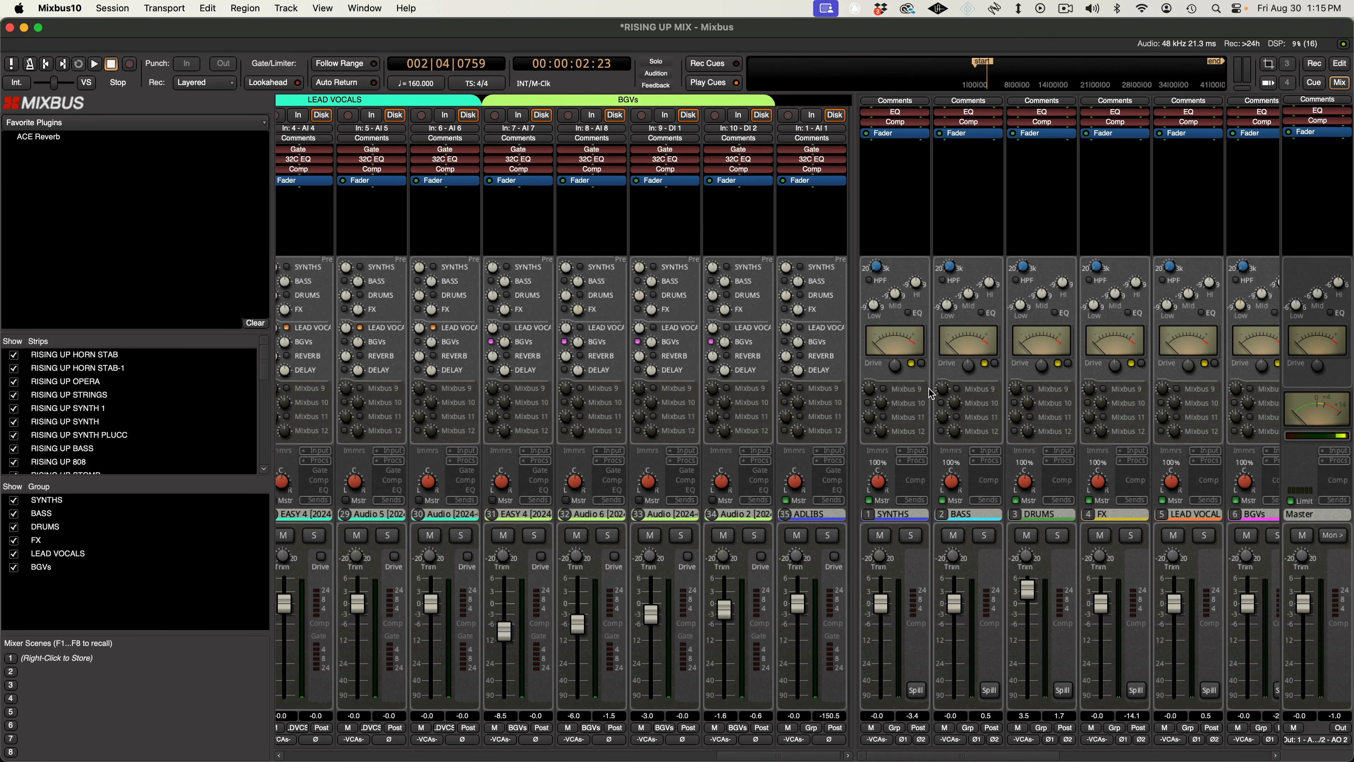
{"action": "left_click", "coordinate": [354, 435]}
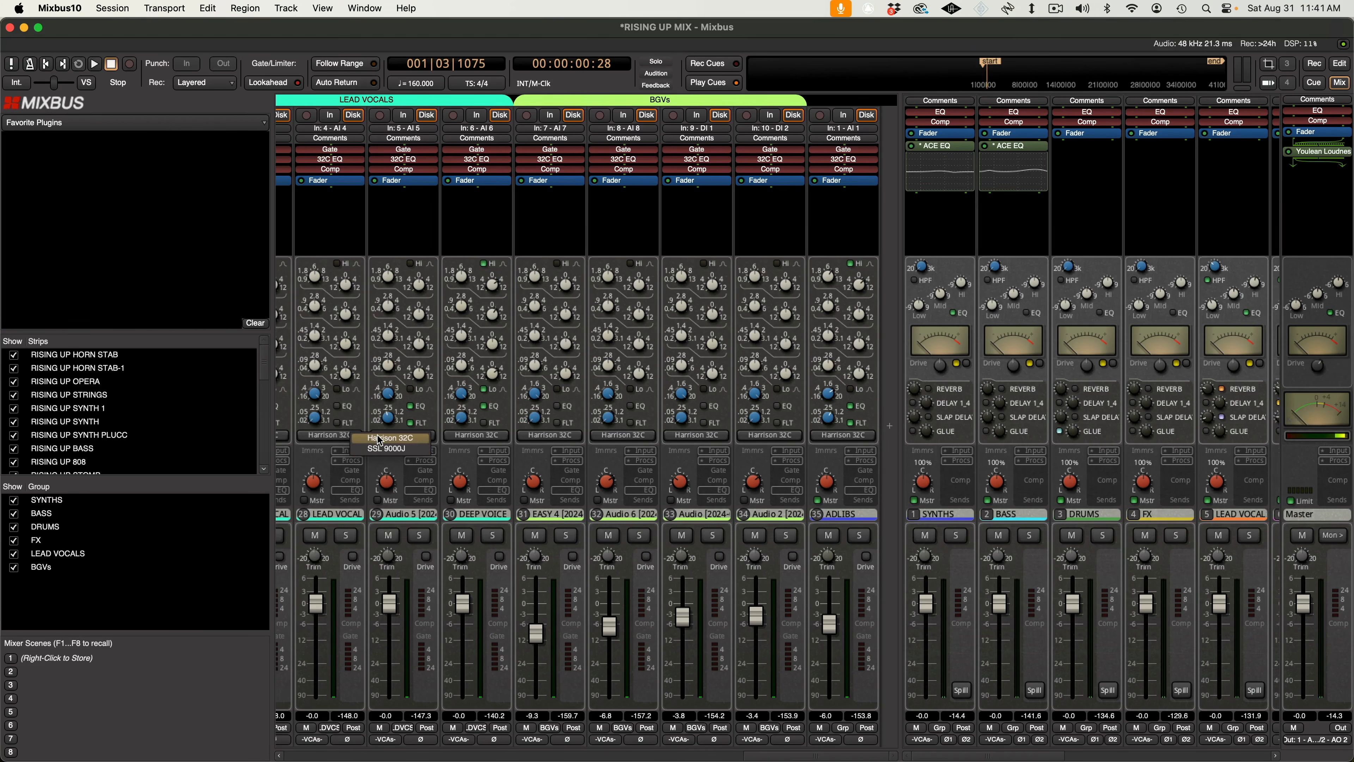
{"action": "left_click", "coordinate": [367, 452]}
{"action": "left_click", "coordinate": [403, 435]}
{"action": "left_click", "coordinate": [415, 453]}
{"action": "left_click", "coordinate": [473, 435]}
{"action": "left_click", "coordinate": [474, 452]}
Change the EQ model to SSL 9000J on the four BGVs channel strips and the ADLIBS strip.
{"action": "left_click", "coordinate": [532, 435]}
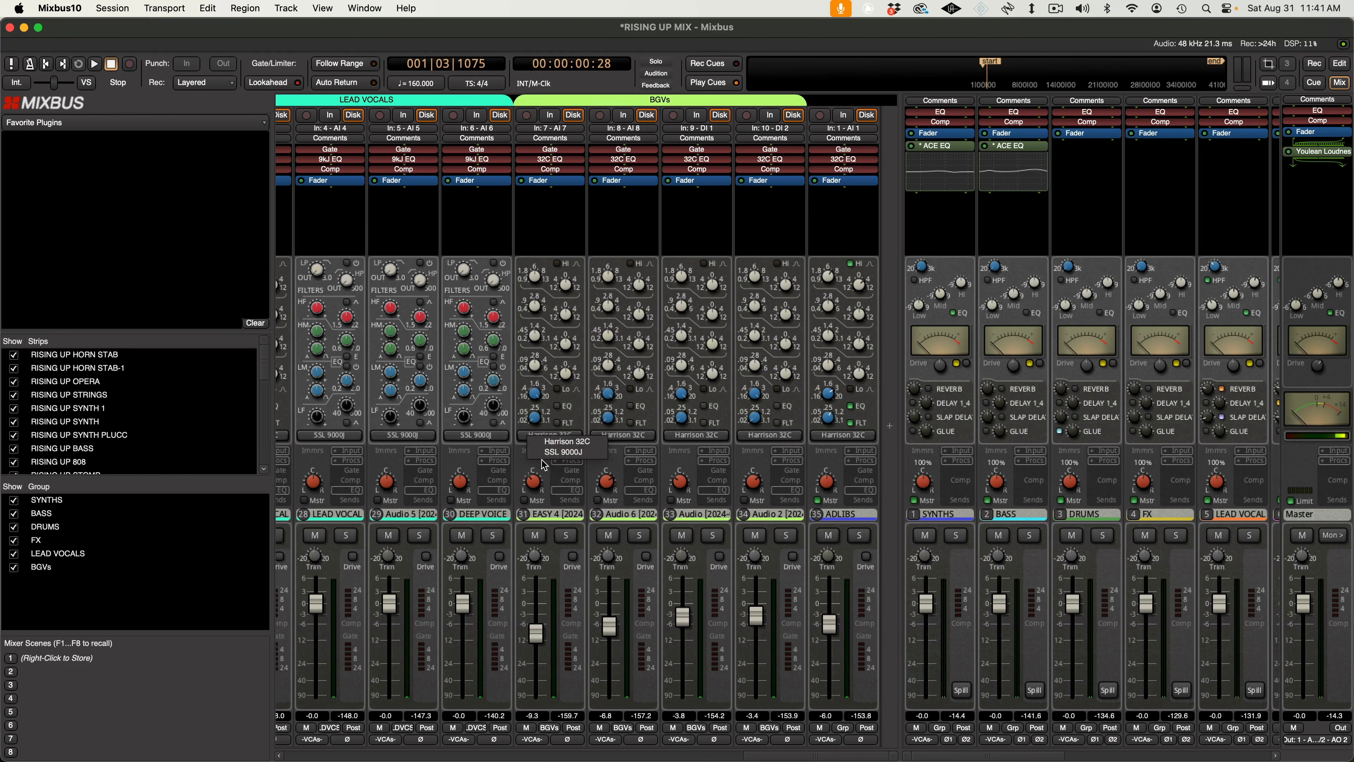
{"action": "left_click", "coordinate": [534, 452]}
{"action": "left_click", "coordinate": [613, 435]}
{"action": "left_click", "coordinate": [627, 452]}
{"action": "left_click", "coordinate": [693, 435]}
{"action": "left_click", "coordinate": [701, 452]}
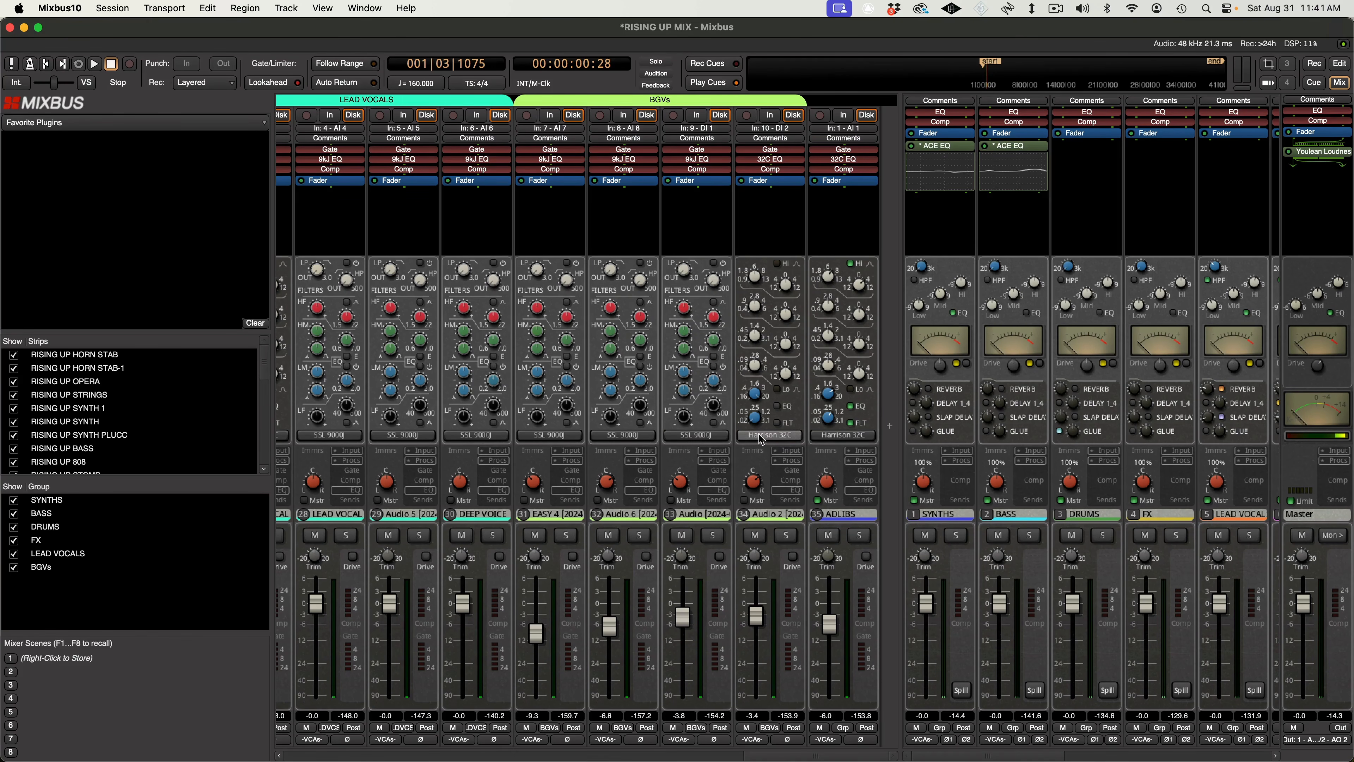
{"action": "left_click", "coordinate": [767, 435]}
{"action": "left_click", "coordinate": [775, 452]}
{"action": "left_click", "coordinate": [840, 435]}
{"action": "left_click", "coordinate": [852, 454]}
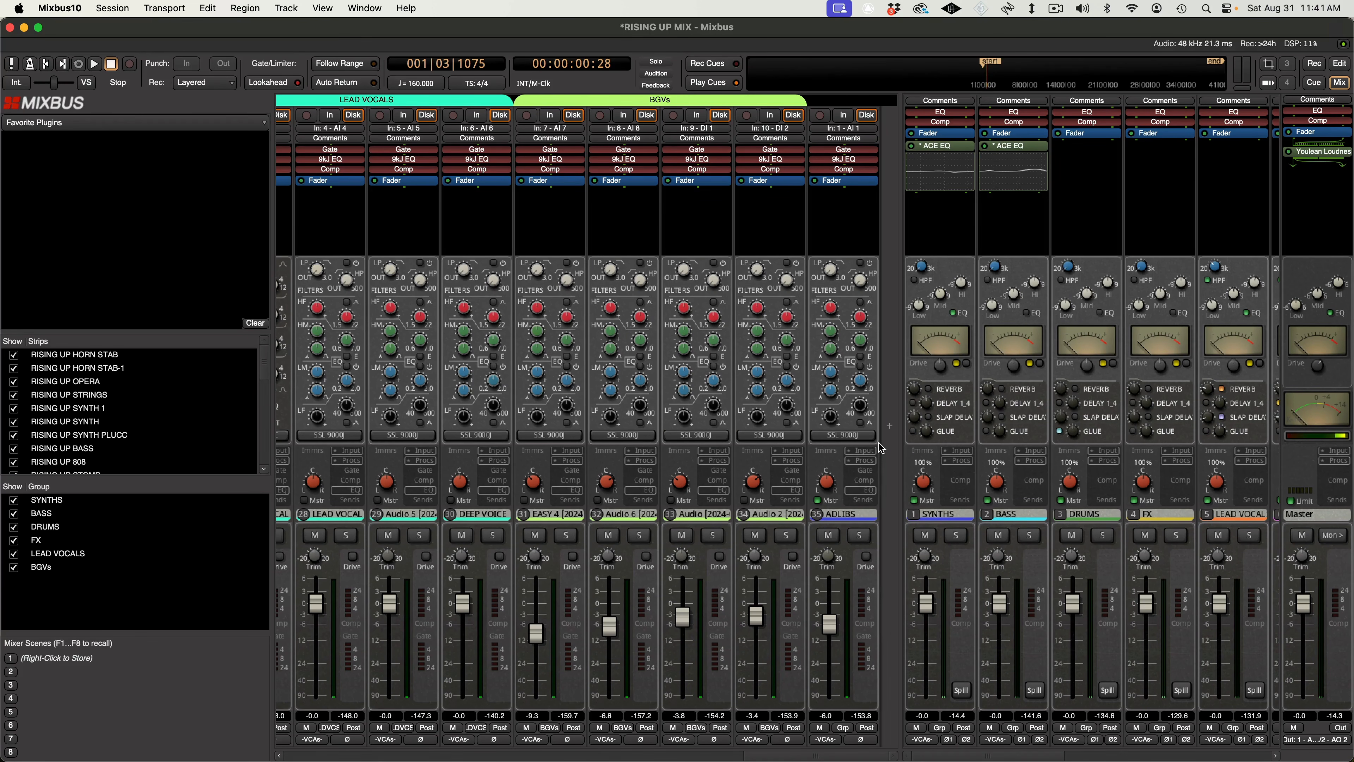
Return the ADLIBS strip and the four BGVs channel strips to the Harrison 32C EQ.
{"action": "left_click", "coordinate": [842, 435]}
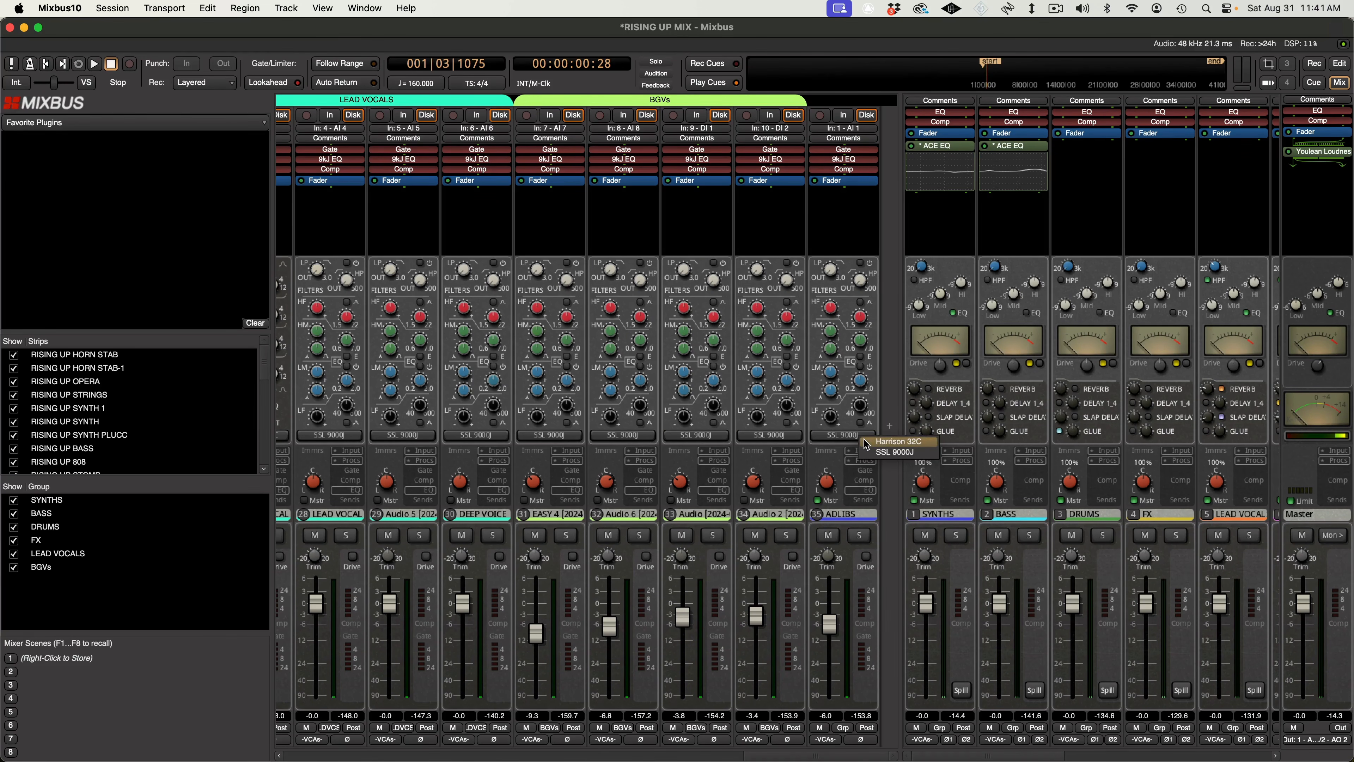
{"action": "left_click", "coordinate": [853, 444]}
{"action": "left_click", "coordinate": [770, 435]}
{"action": "left_click", "coordinate": [780, 444]}
{"action": "left_click", "coordinate": [696, 435]}
{"action": "left_click", "coordinate": [713, 444]}
{"action": "left_click", "coordinate": [623, 434]}
{"action": "left_click", "coordinate": [632, 443]}
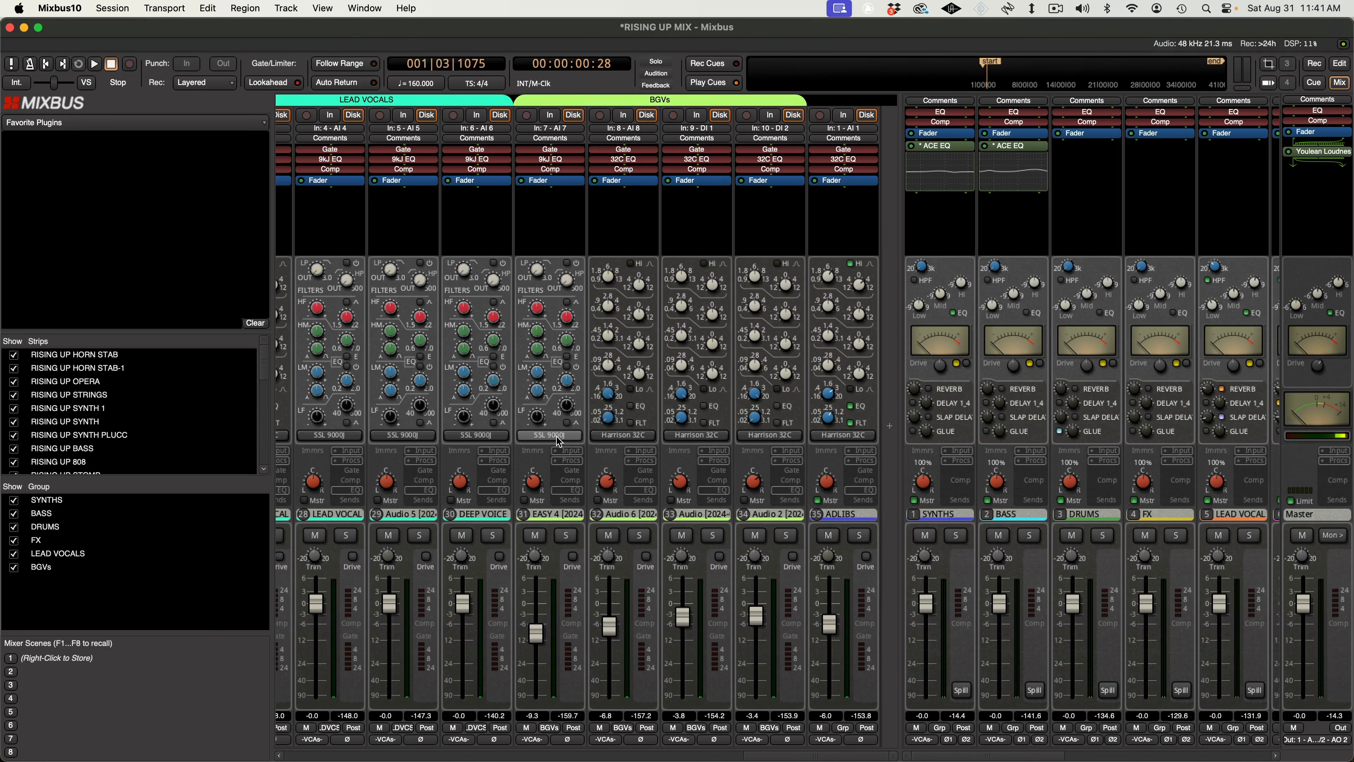
{"action": "left_click", "coordinate": [549, 435]}
{"action": "left_click", "coordinate": [559, 443]}
Return the DEEP VOICE, Audio 5 and LEAD VOCAL channel strips to the Harrison 32C EQ.
{"action": "left_click", "coordinate": [475, 435]}
{"action": "left_click", "coordinate": [486, 443]}
{"action": "left_click", "coordinate": [420, 436]}
{"action": "left_click", "coordinate": [430, 444]}
{"action": "left_click", "coordinate": [354, 435]}
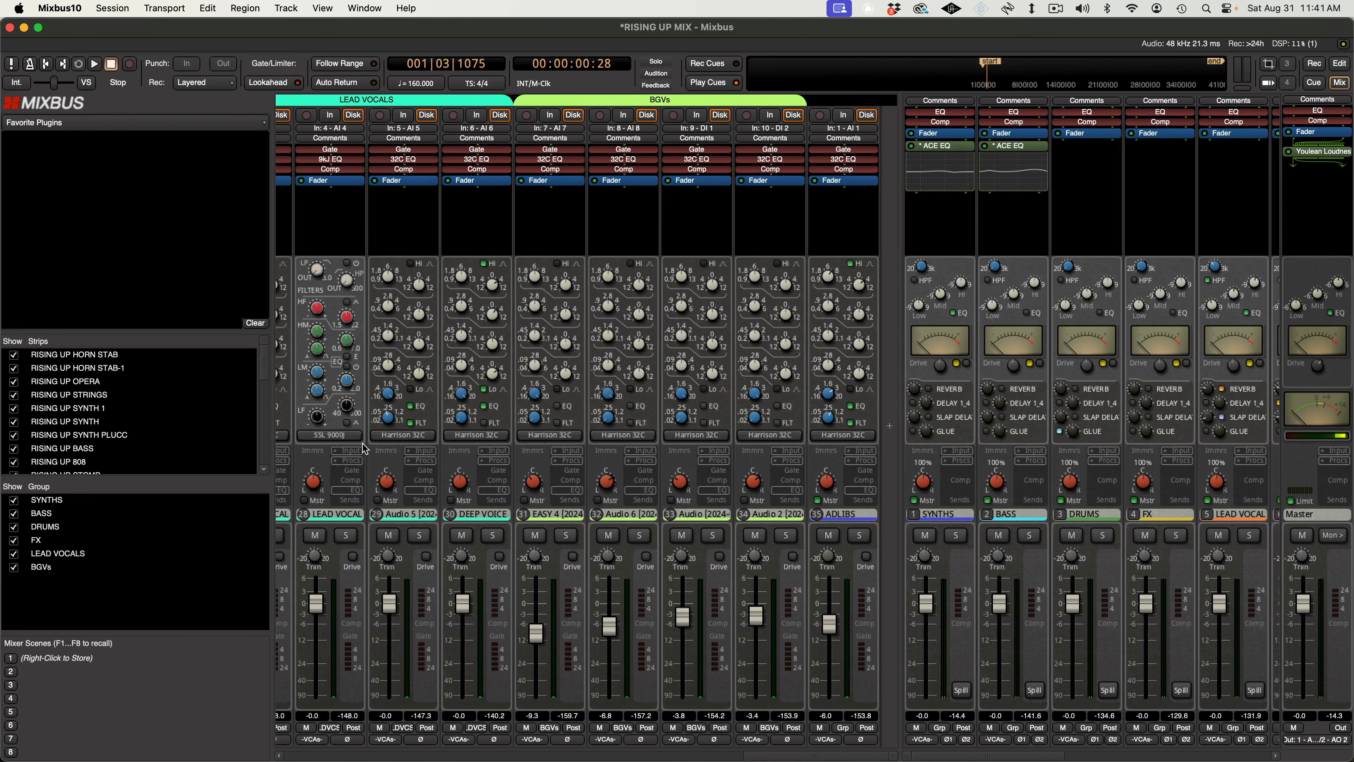
{"action": "left_click", "coordinate": [363, 445]}
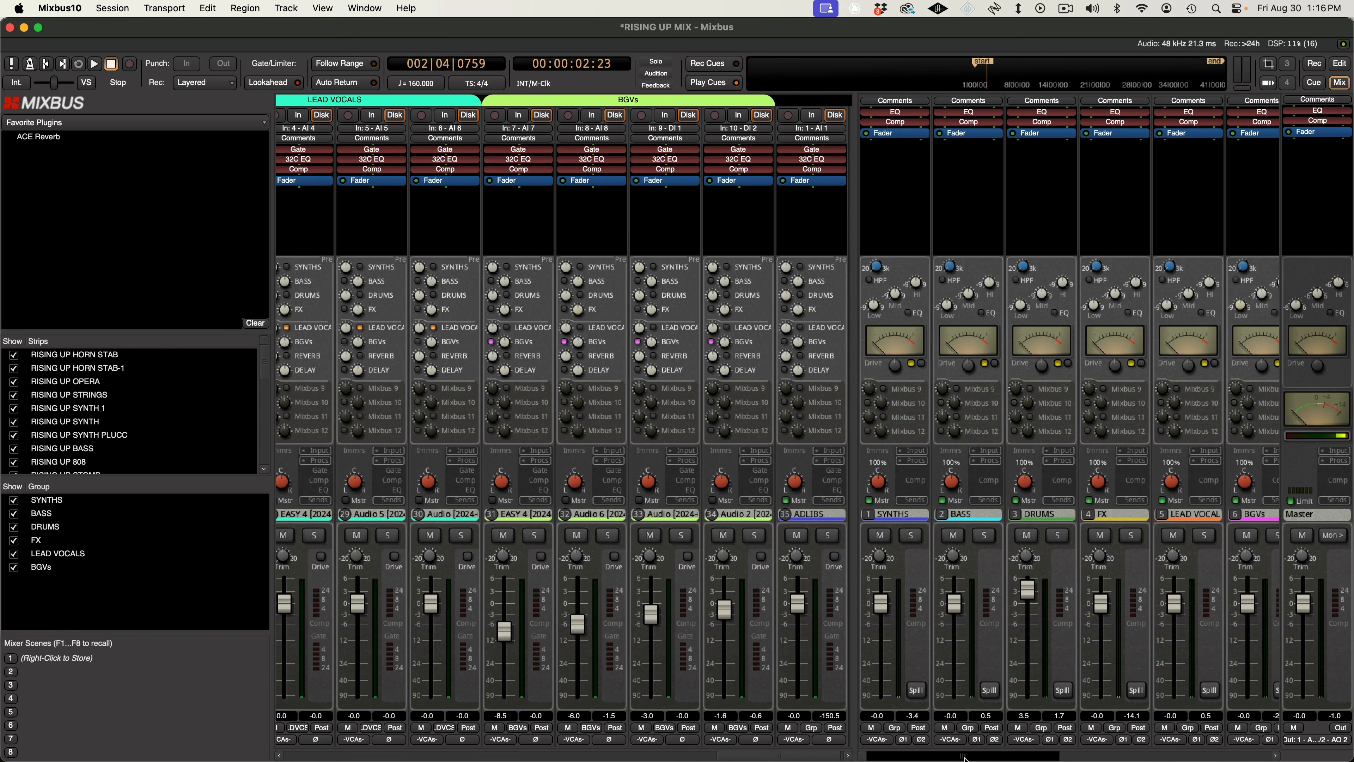
Play the song with the LEAD VOCALS bus soloed and briefly show the compressor controls on the strips.
{"action": "left_click_drag", "start_coordinate": [983, 757], "coordinate": [1116, 736]}
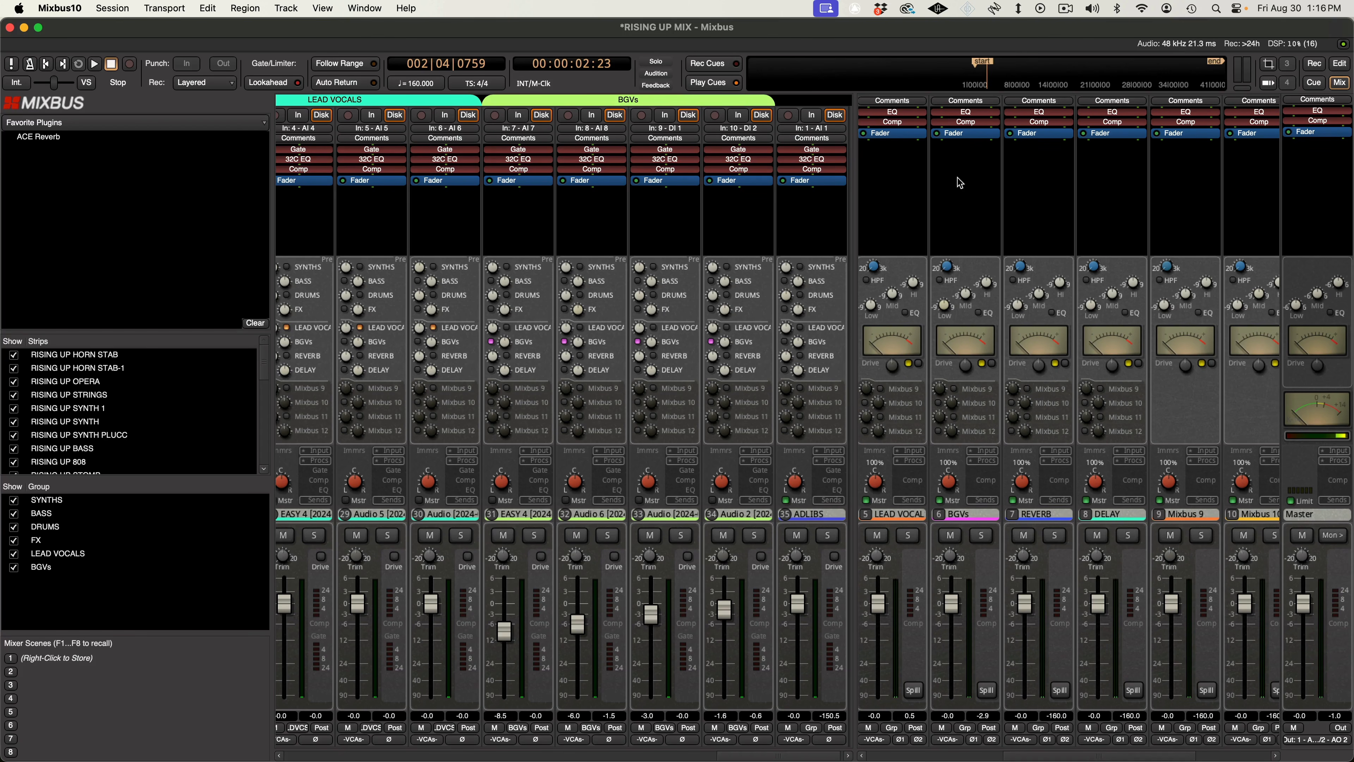
{"action": "key", "text": "space"}
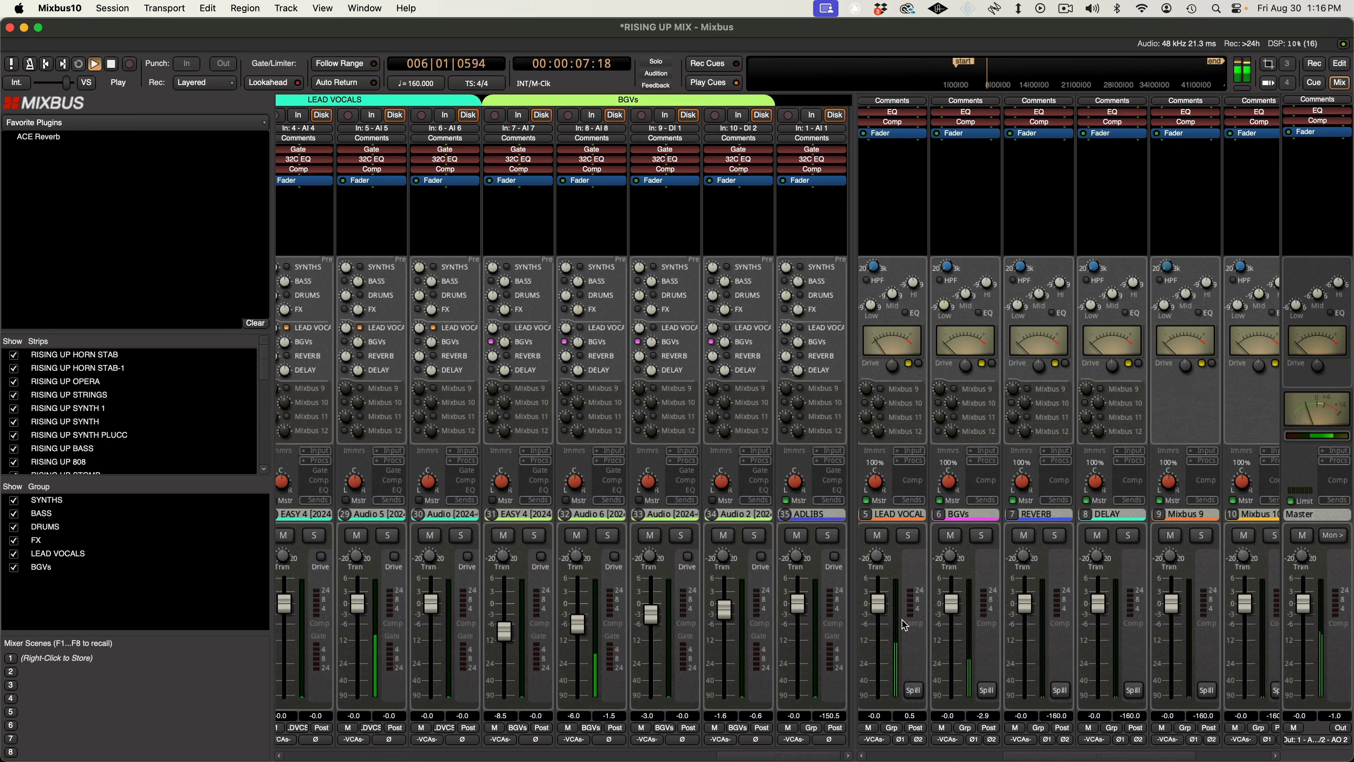
{"action": "left_click", "coordinate": [906, 544]}
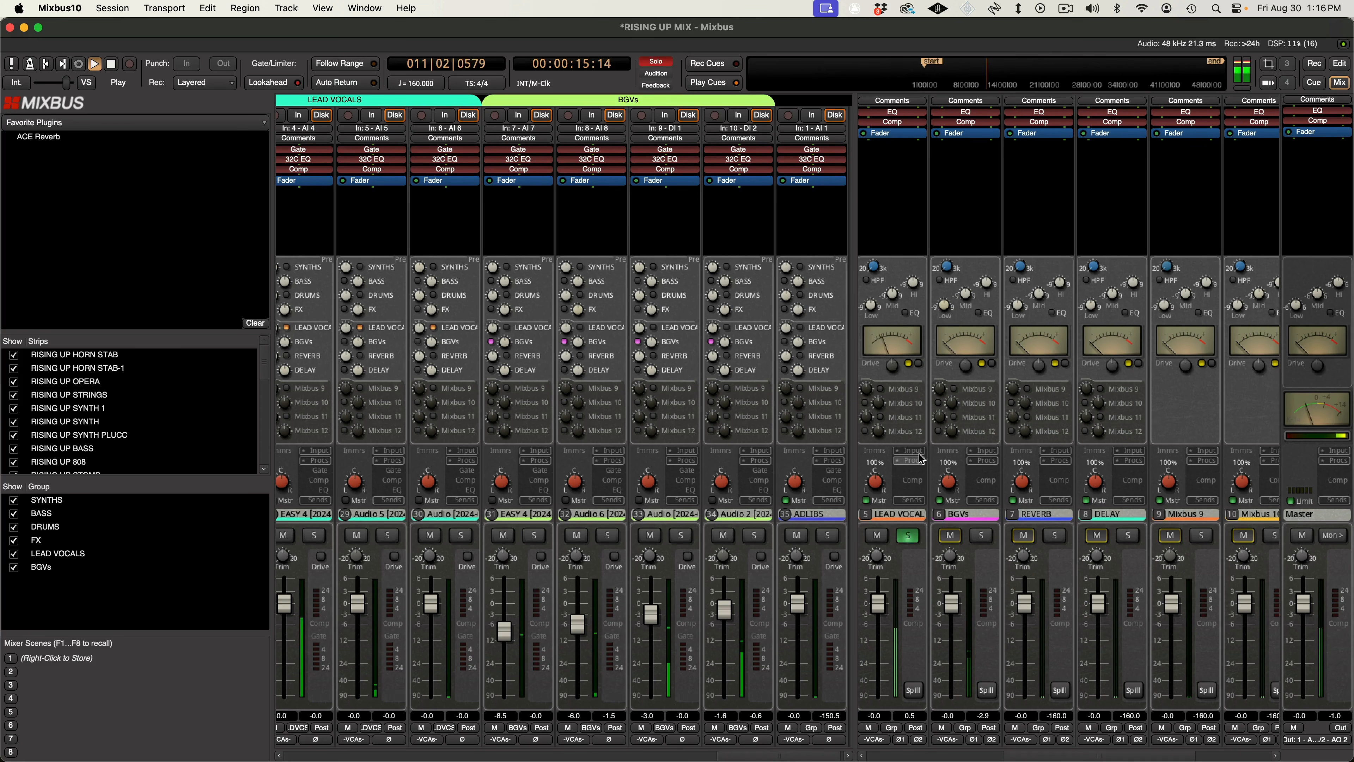
{"action": "left_click", "coordinate": [916, 480]}
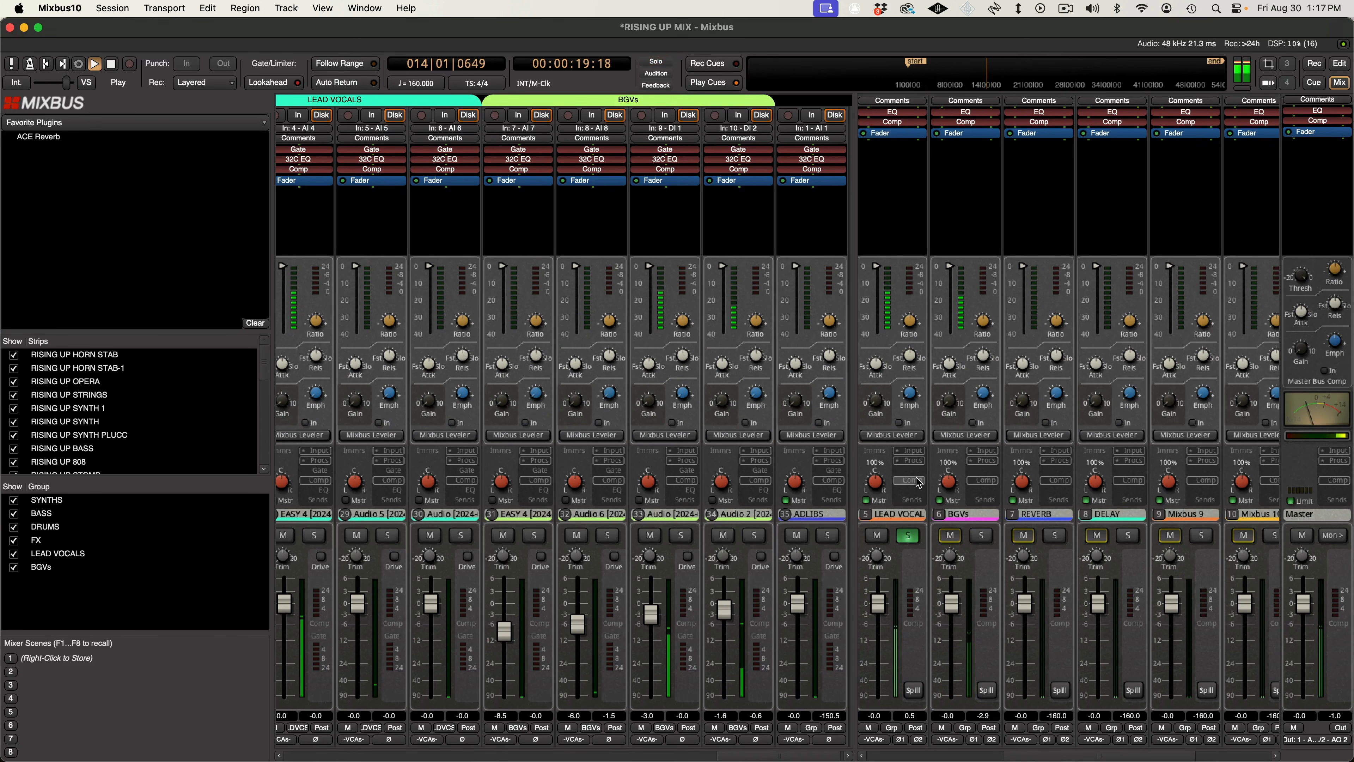
{"action": "left_click", "coordinate": [916, 480]}
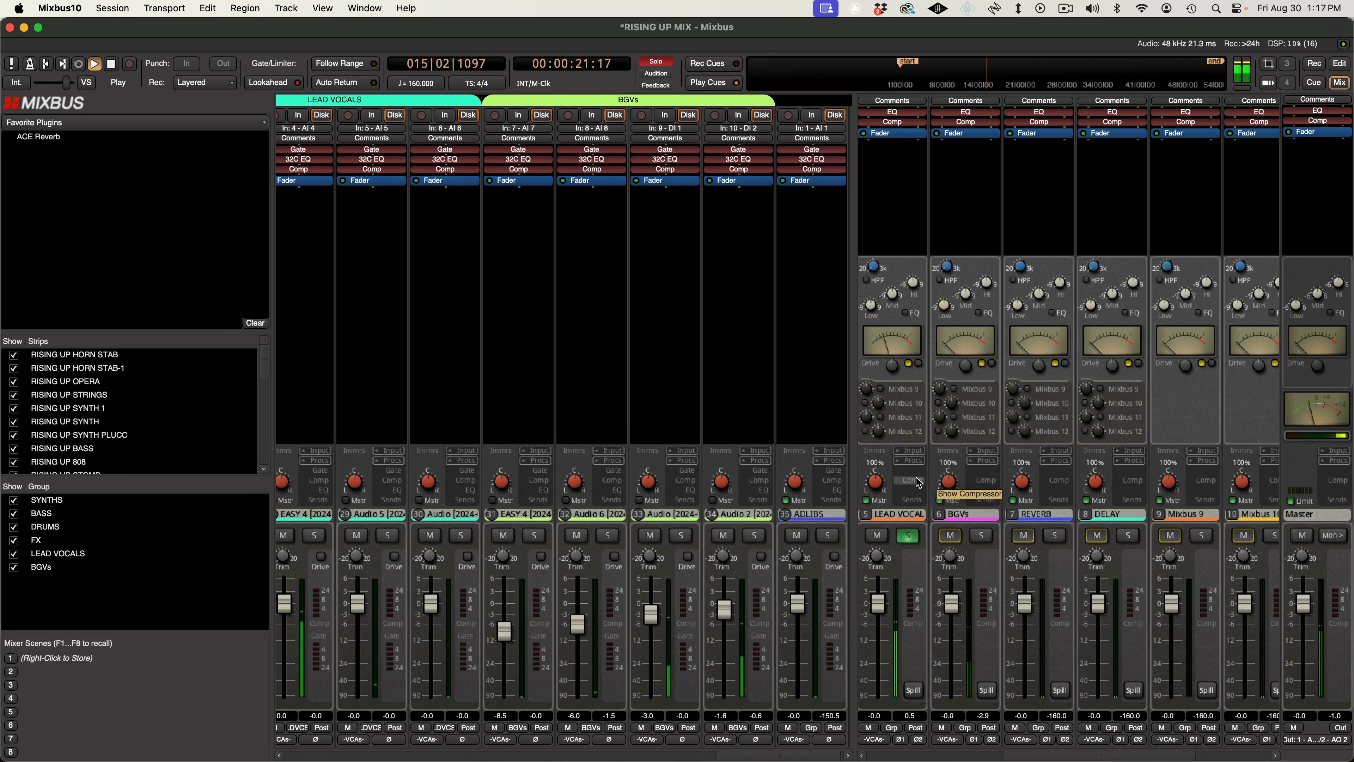
{"action": "key", "text": "space"}
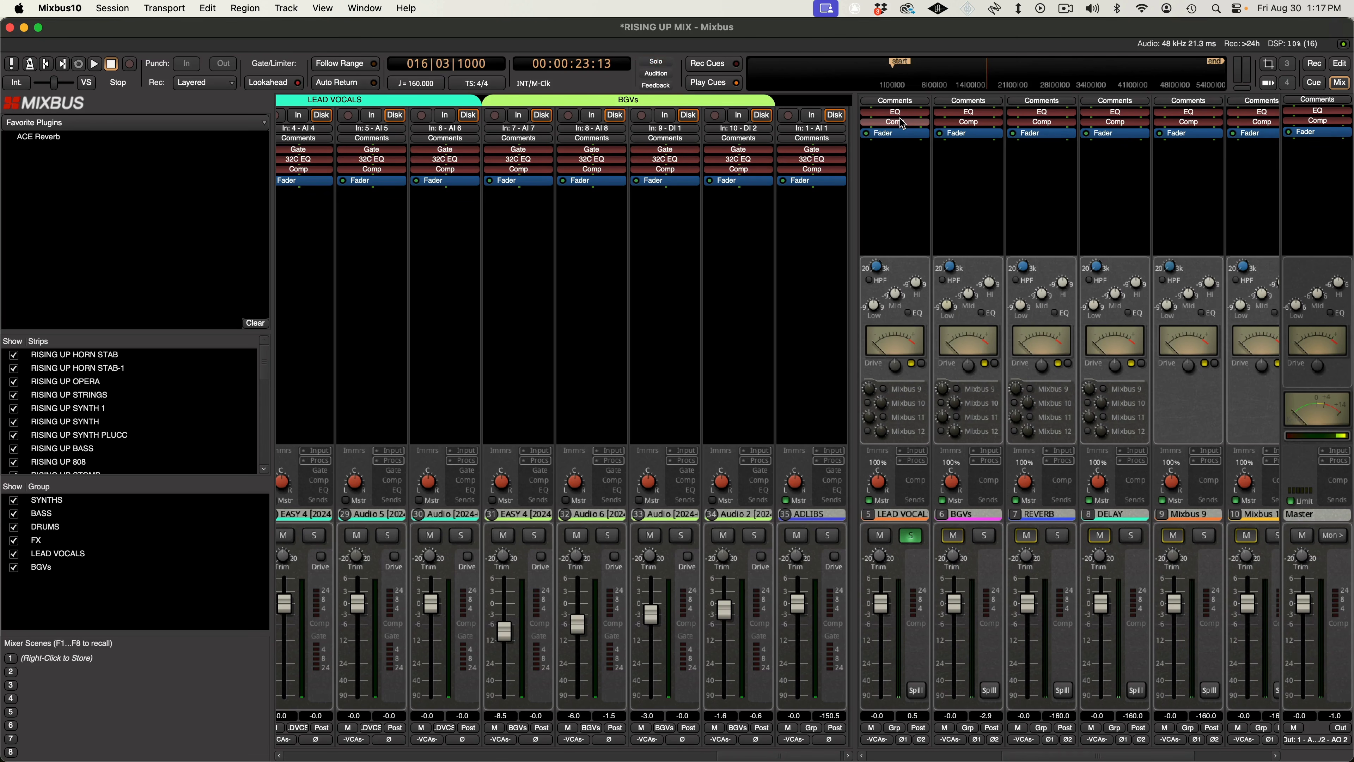
Enable the EQ and high-pass filter on the LEAD VOCALS bus and set the filter frequency to about 119 Hz during playback.
{"action": "left_click", "coordinate": [906, 170]}
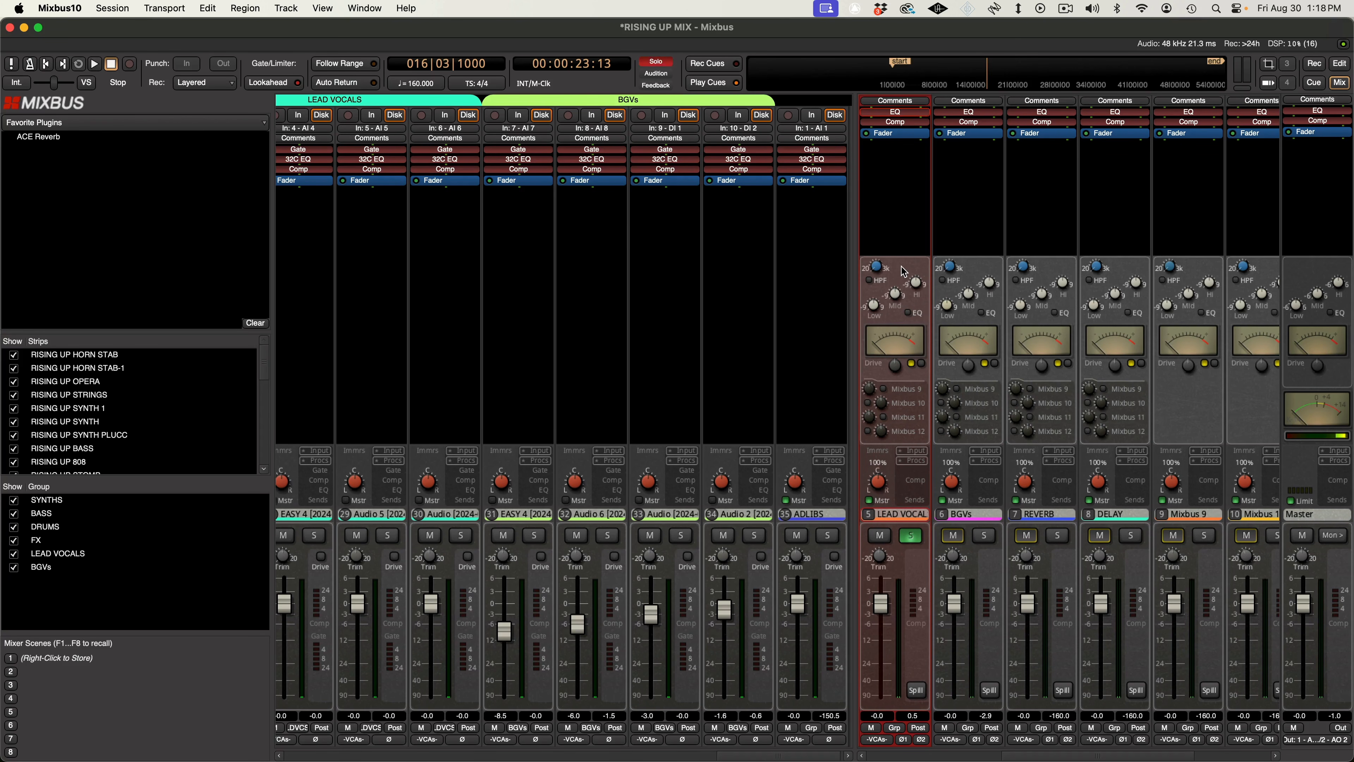
{"action": "left_click", "coordinate": [913, 314]}
{"action": "left_click_drag", "start_coordinate": [877, 263], "coordinate": [878, 249]}
{"action": "key", "text": "space"}
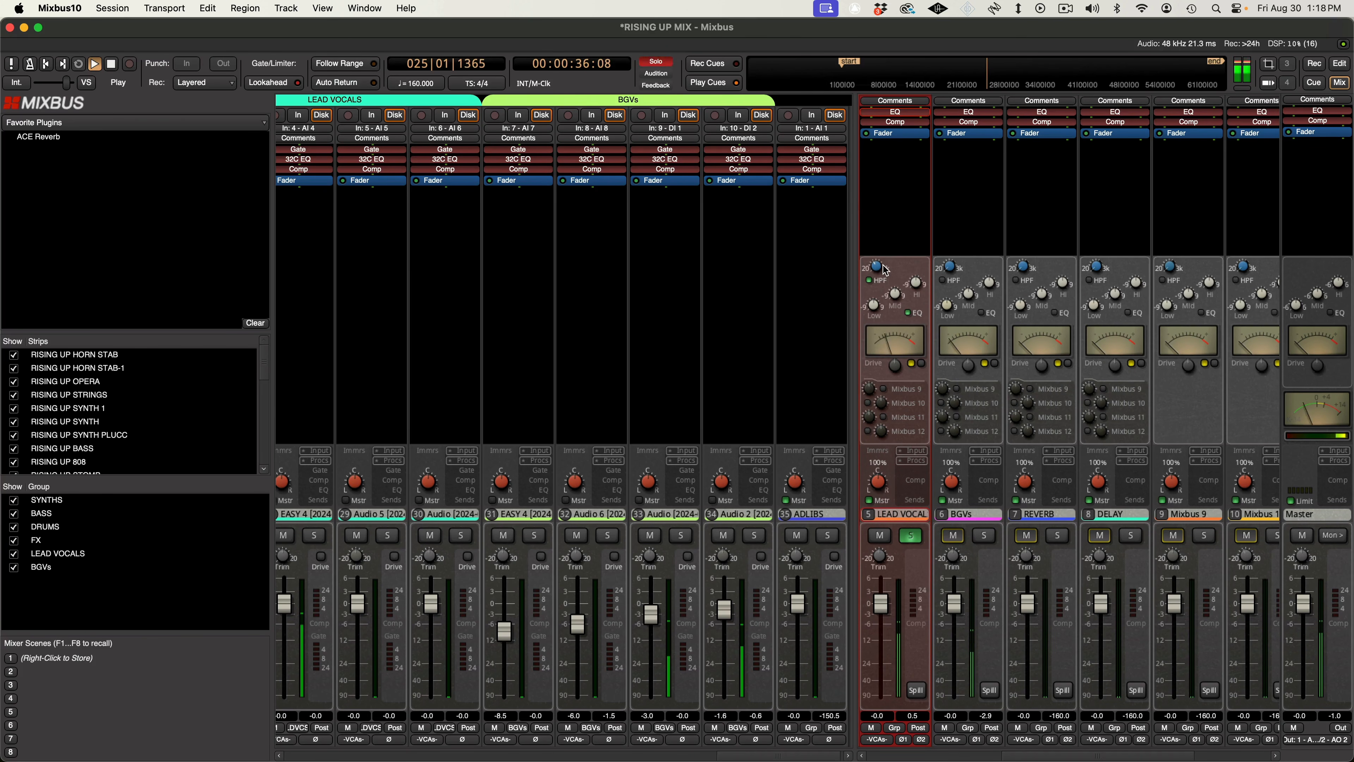
{"action": "left_click_drag", "start_coordinate": [877, 270], "coordinate": [873, 273]}
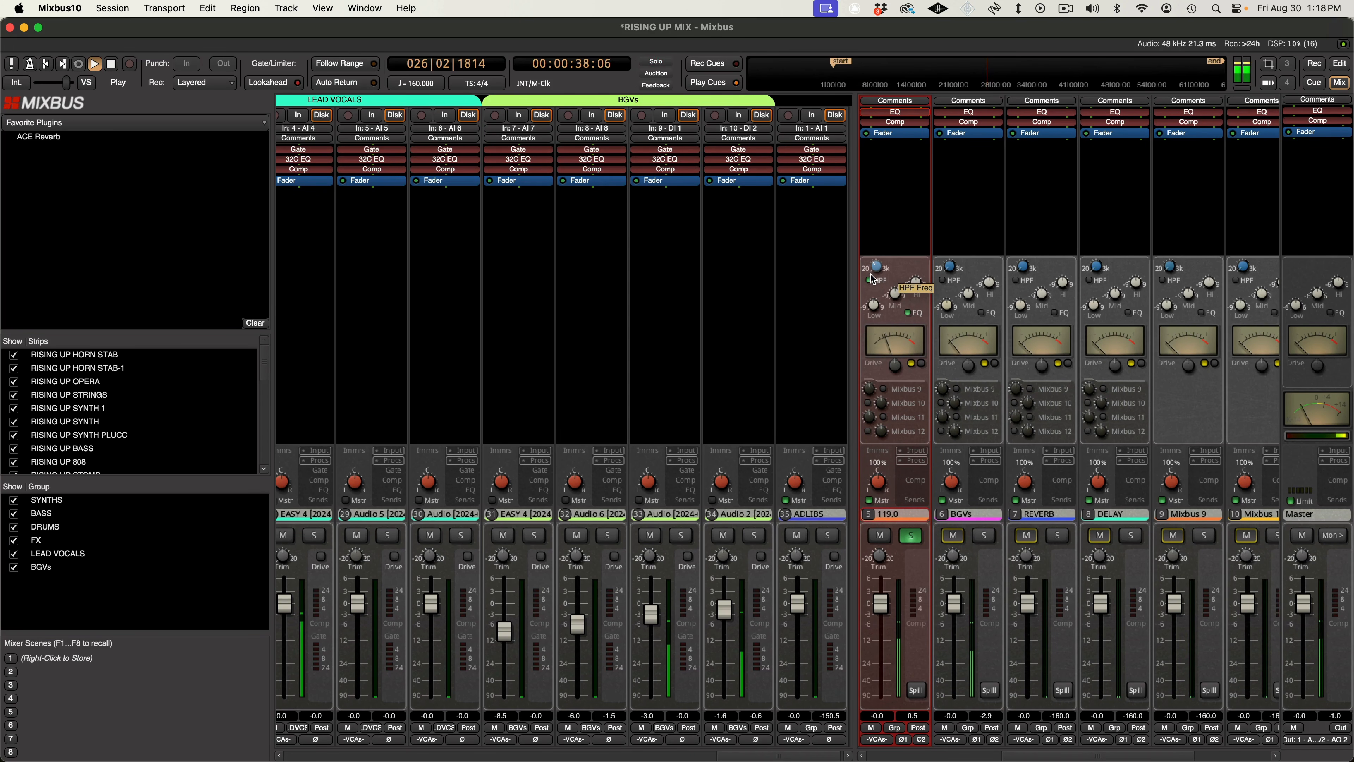
Adjust the low and mid EQ gains of the LEAD VOCALS bus by ear and set its high gain to 0.855.
{"action": "left_click", "coordinate": [872, 309]}
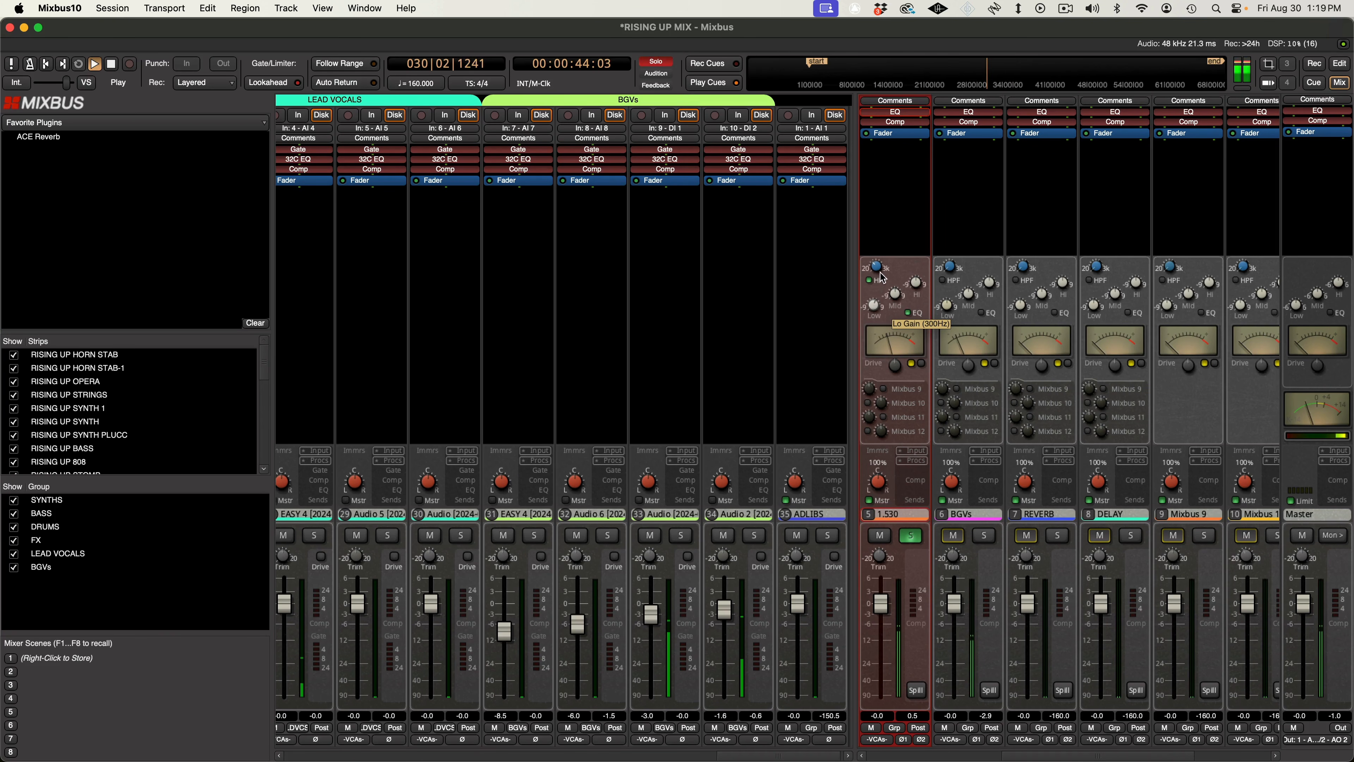
{"action": "left_click_drag", "start_coordinate": [896, 248], "coordinate": [906, 207]}
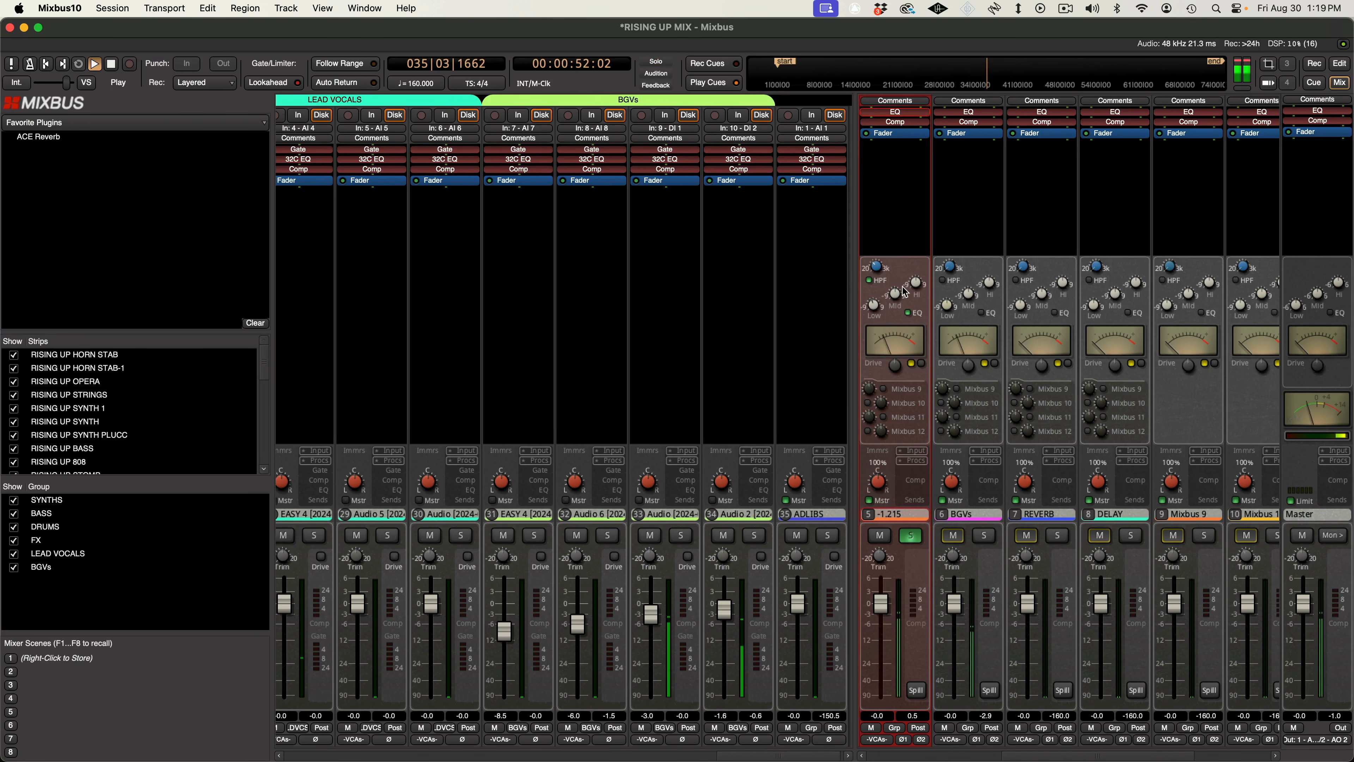
{"action": "left_click_drag", "start_coordinate": [899, 299], "coordinate": [921, 228]}
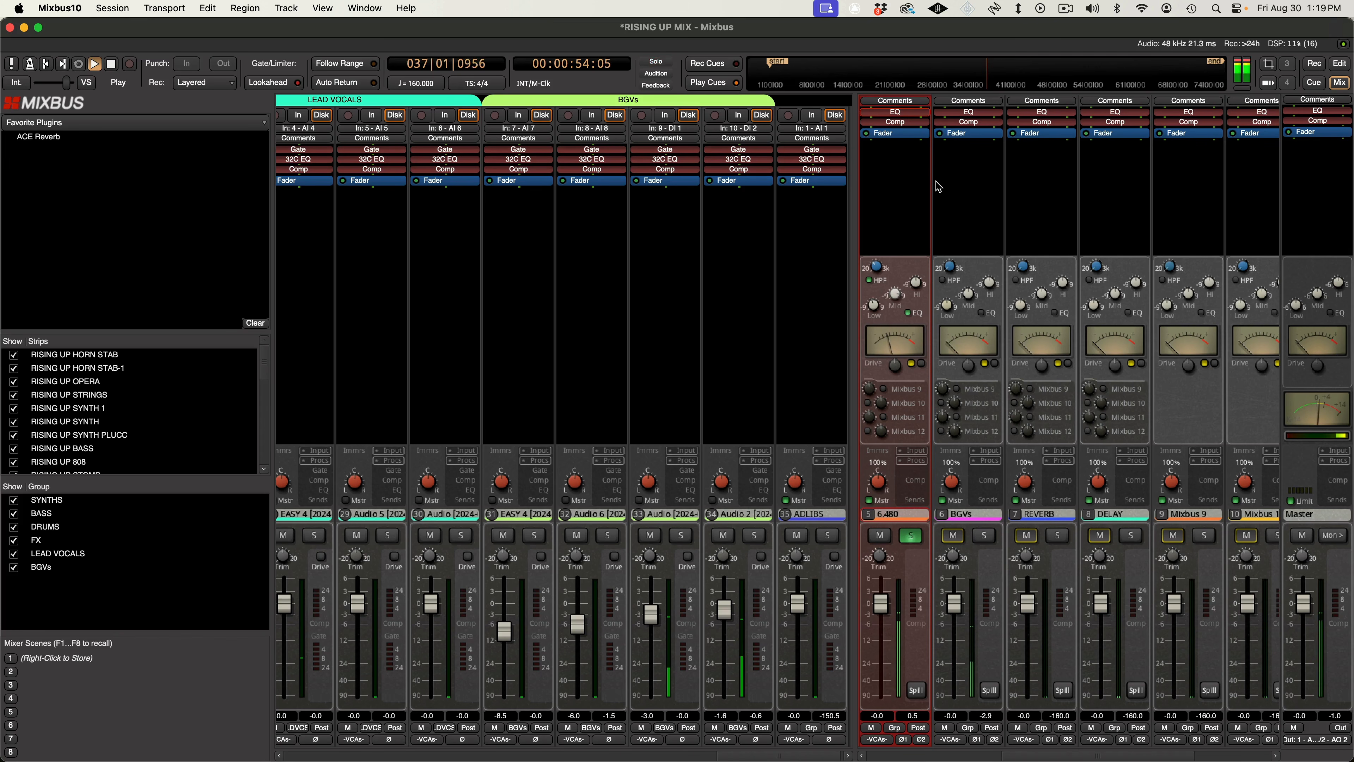
{"action": "left_click_drag", "start_coordinate": [945, 169], "coordinate": [943, 182]}
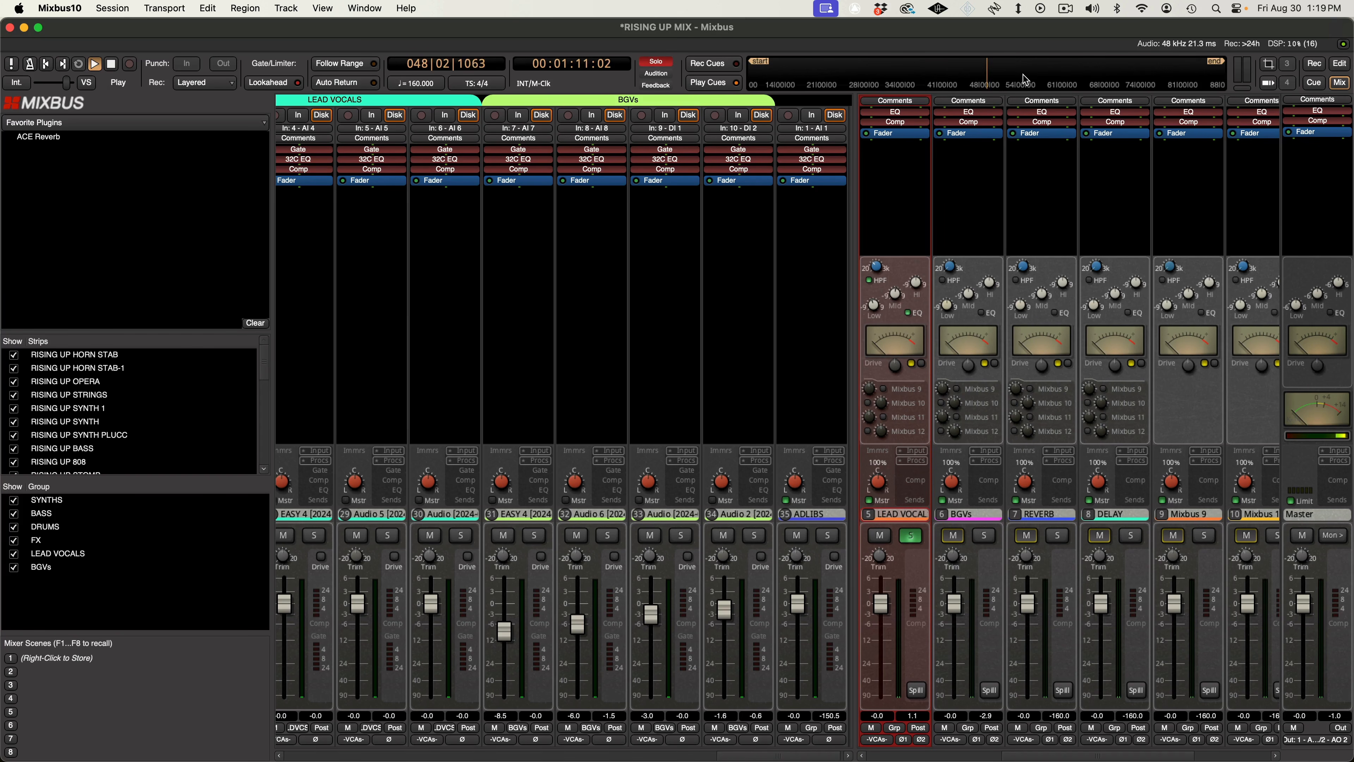
{"action": "left_click", "coordinate": [917, 283]}
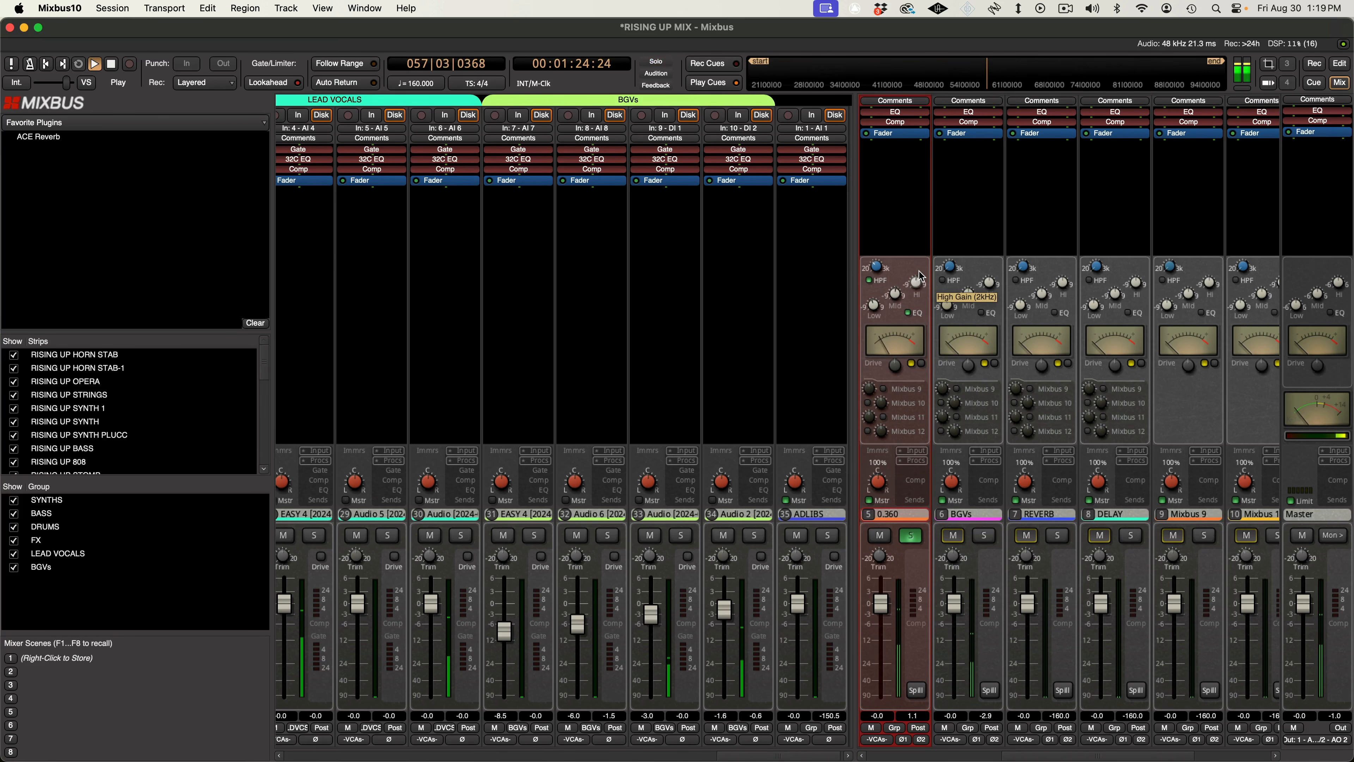
{"action": "left_click_drag", "start_coordinate": [921, 276], "coordinate": [934, 221]}
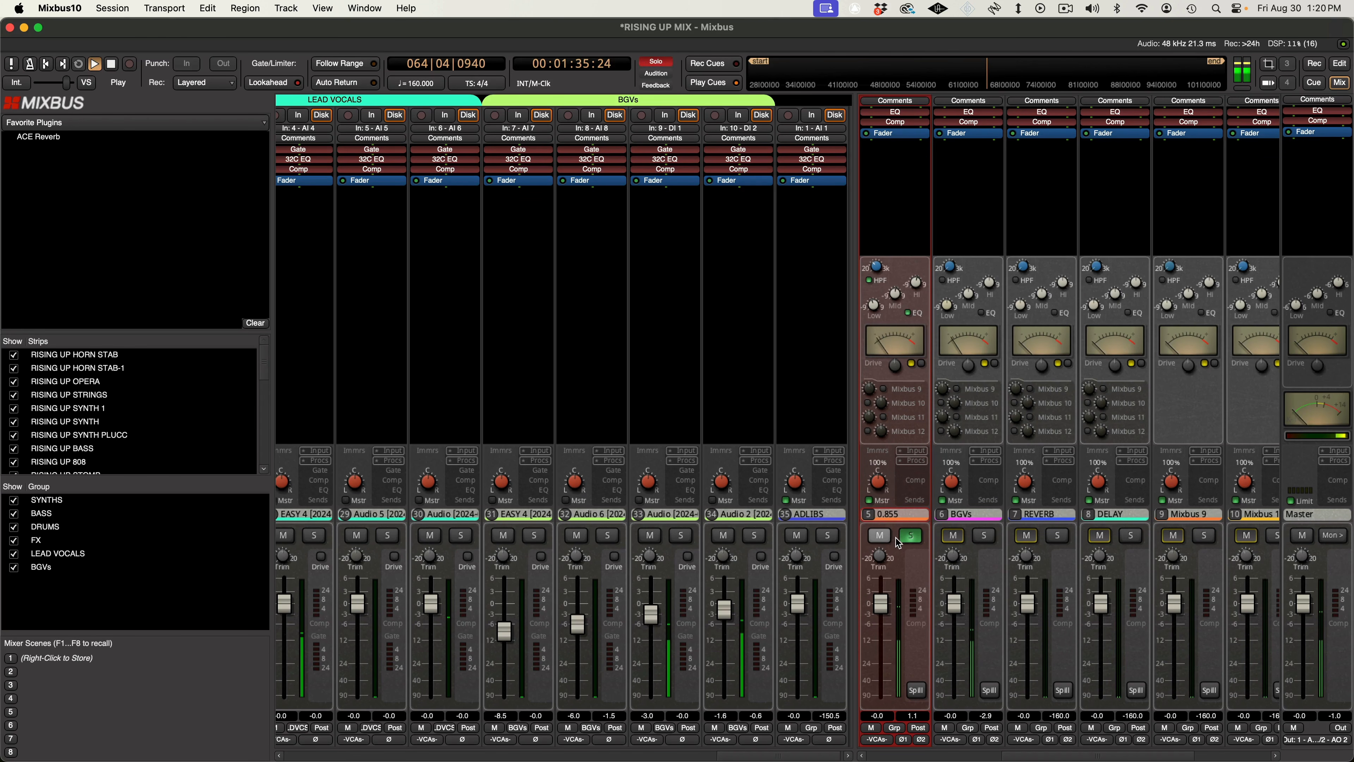
Unsolo the LEAD VOCALS bus and compare the full mix with its EQ bypassed and re-enabled.
{"action": "left_click", "coordinate": [906, 537]}
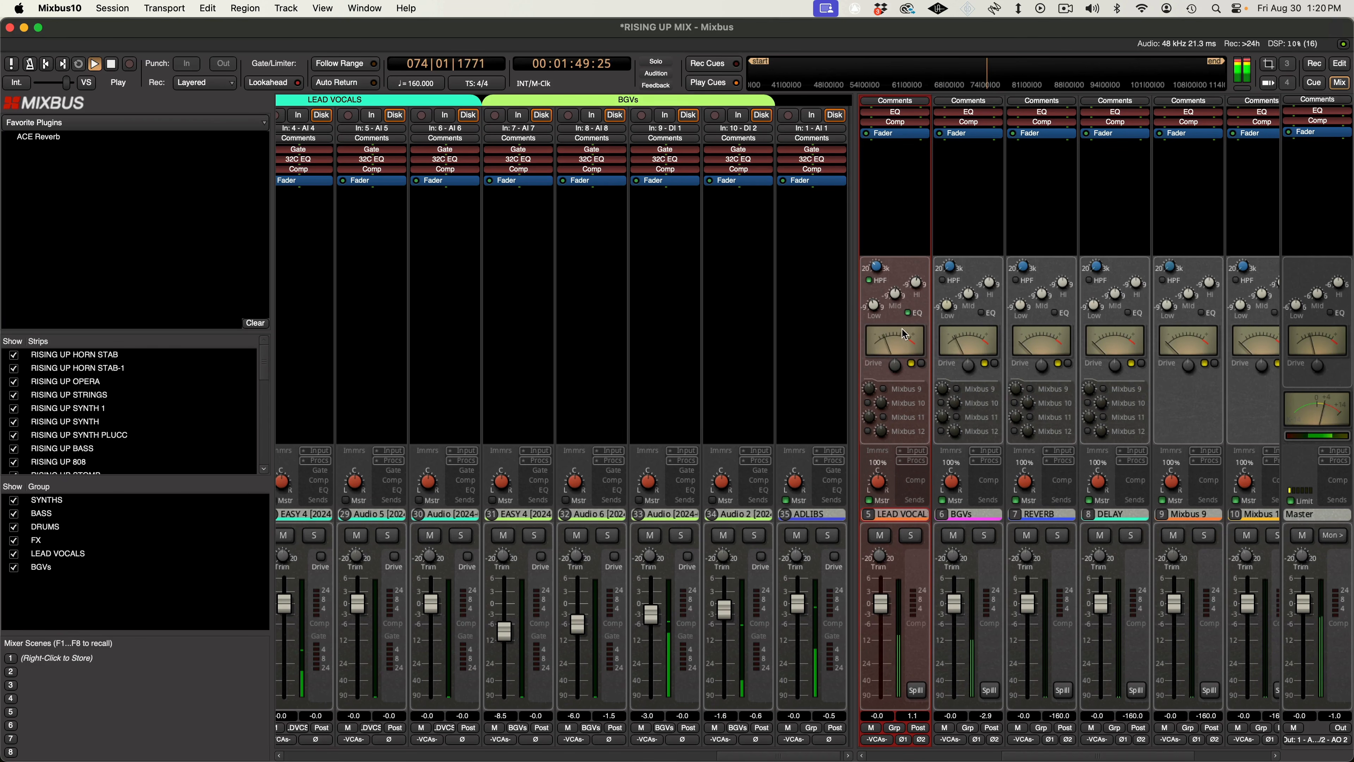
{"action": "left_click", "coordinate": [909, 311]}
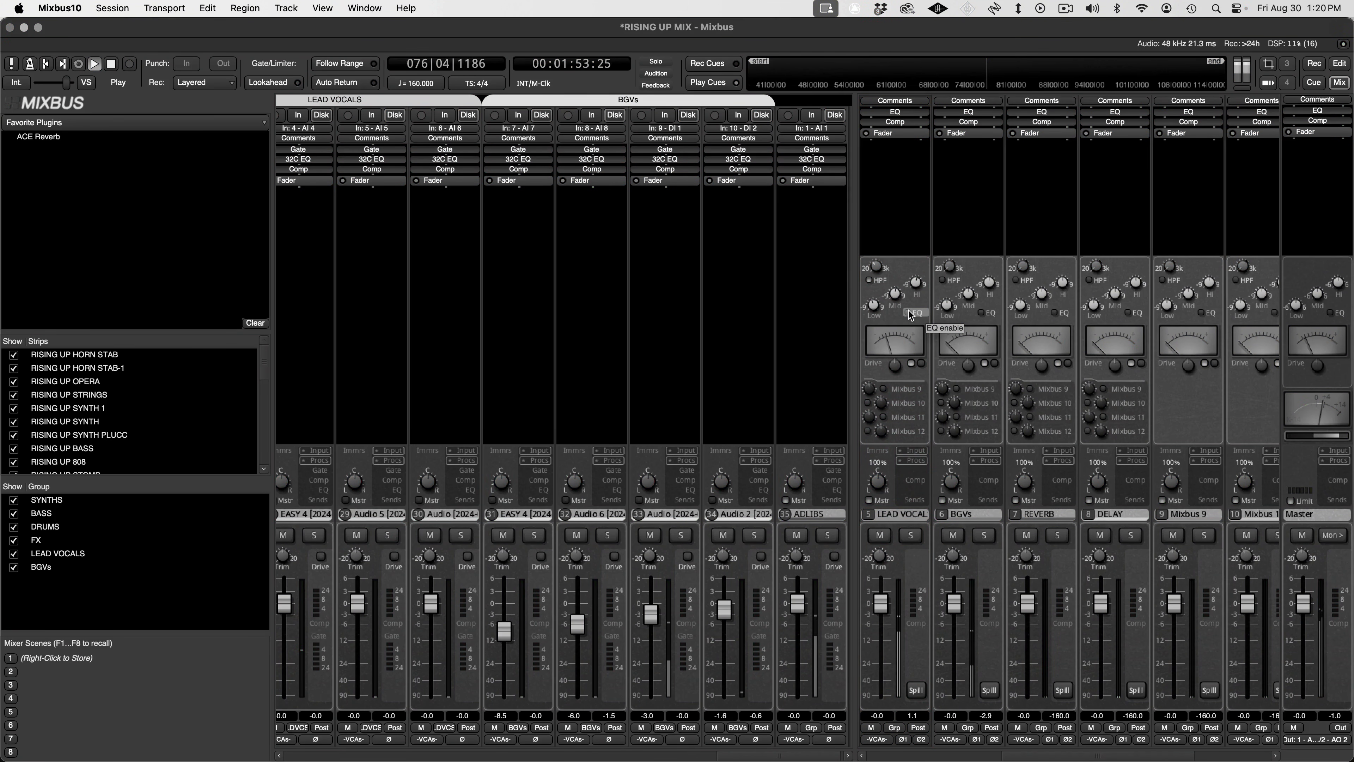
{"action": "left_click", "coordinate": [908, 310]}
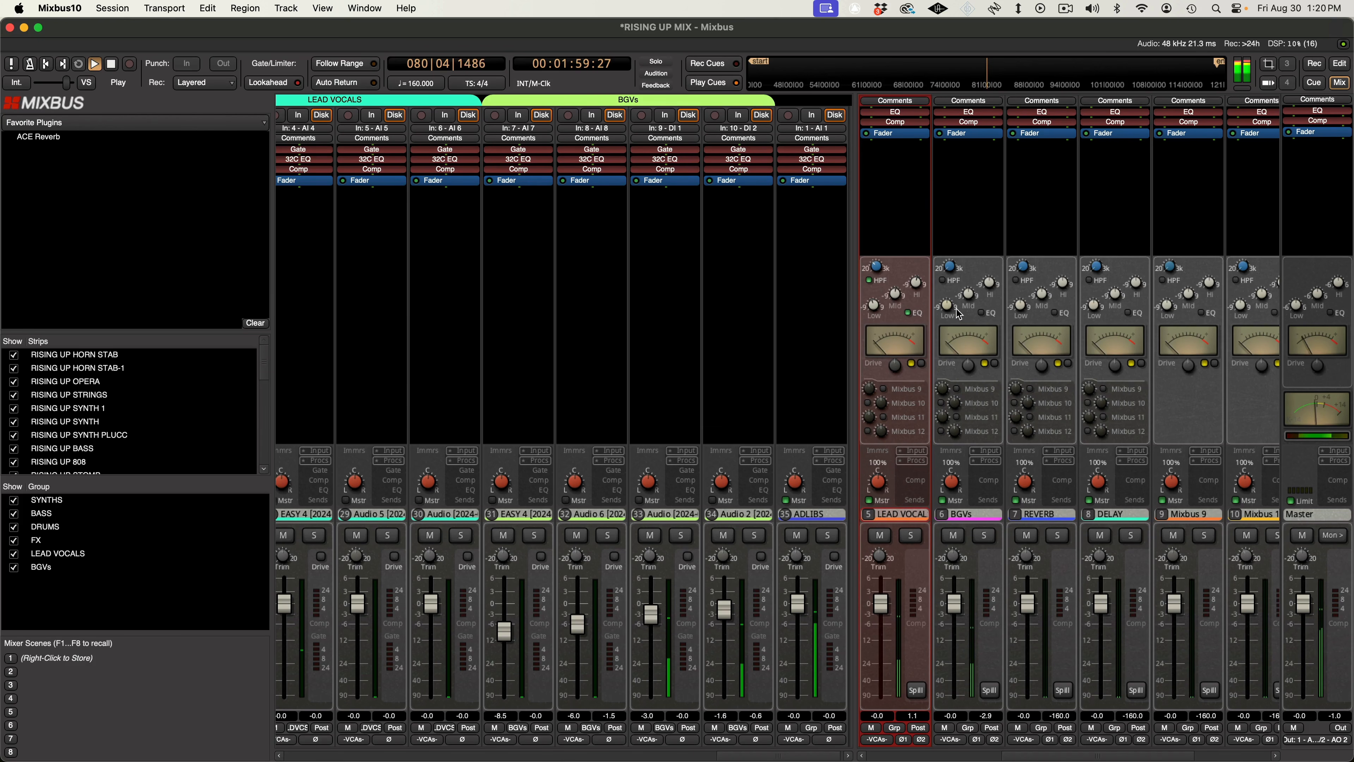
Enable the high-pass filter and EQ on the BGVs bus and raise the filter frequency and high gain.
{"action": "left_click", "coordinate": [943, 280]}
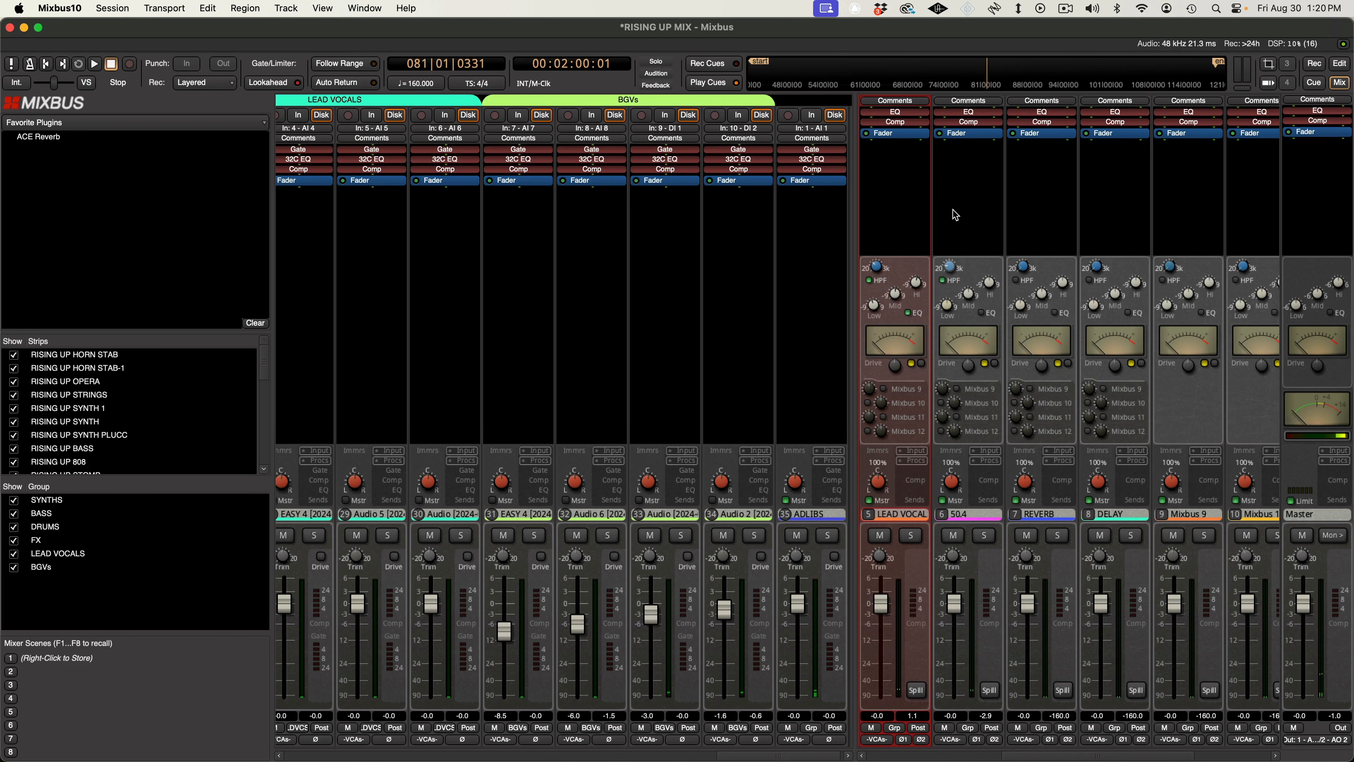
{"action": "left_click_drag", "start_coordinate": [955, 194], "coordinate": [956, 183]}
{"action": "key", "text": "space"}
{"action": "left_click_drag", "start_coordinate": [989, 279], "coordinate": [978, 205]}
Solo the BGVs and LEAD VOCALS buses from the song start, then set the BGVs low gain to -1.755 and adjust its mid gain.
{"action": "key", "text": "Home"}
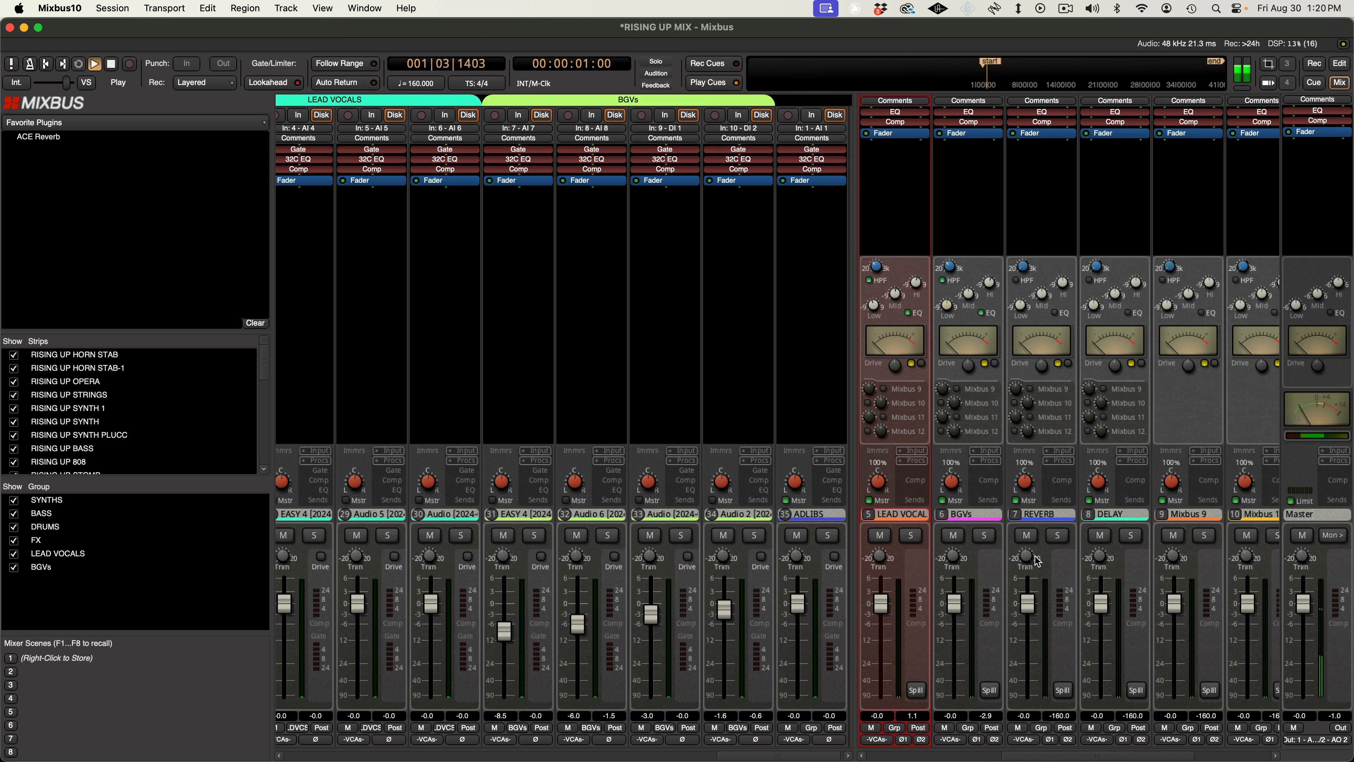
{"action": "left_click", "coordinate": [984, 535]}
{"action": "left_click", "coordinate": [918, 538]}
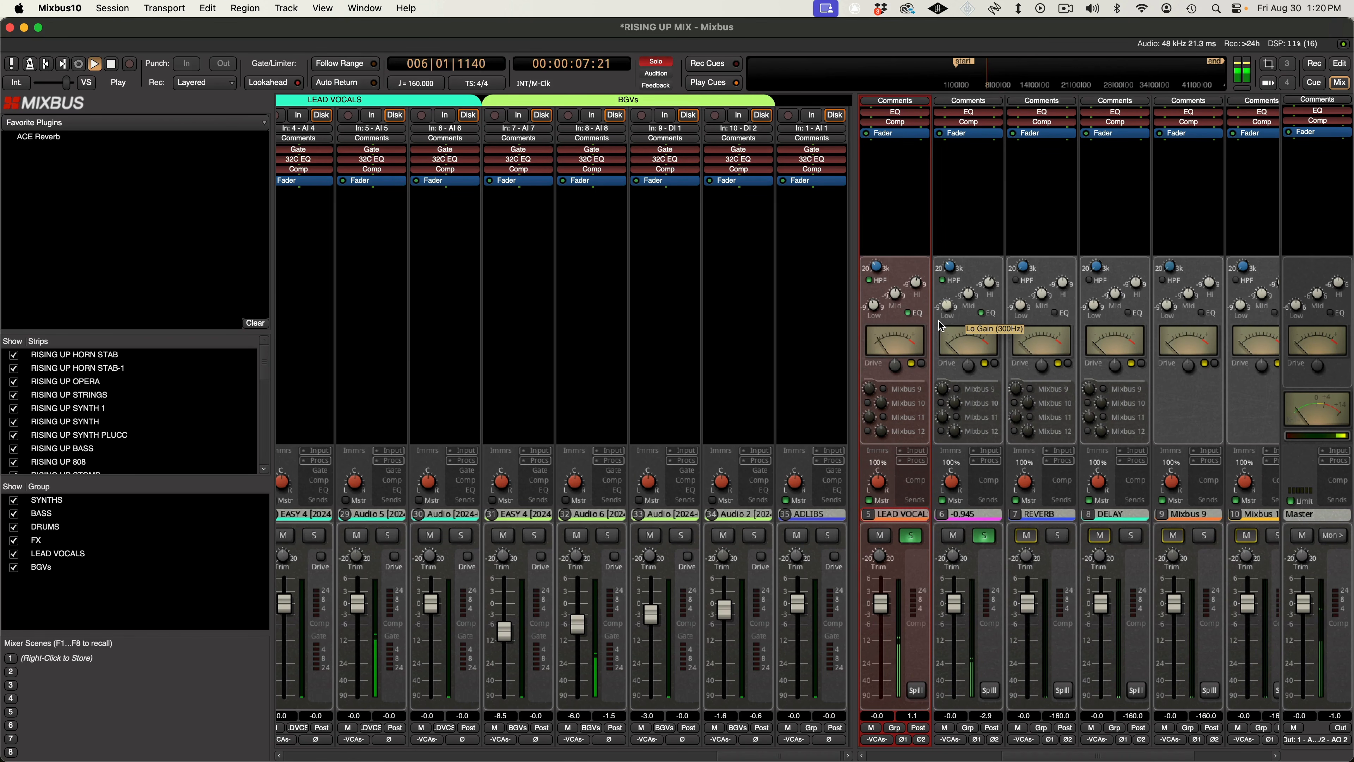
{"action": "mouse_move", "coordinate": [939, 327]}
{"action": "left_mouse_down"}
{"action": "mouse_move", "coordinate": [948, 340]}
{"action": "mouse_move", "coordinate": [945, 307]}
{"action": "left_mouse_up"}
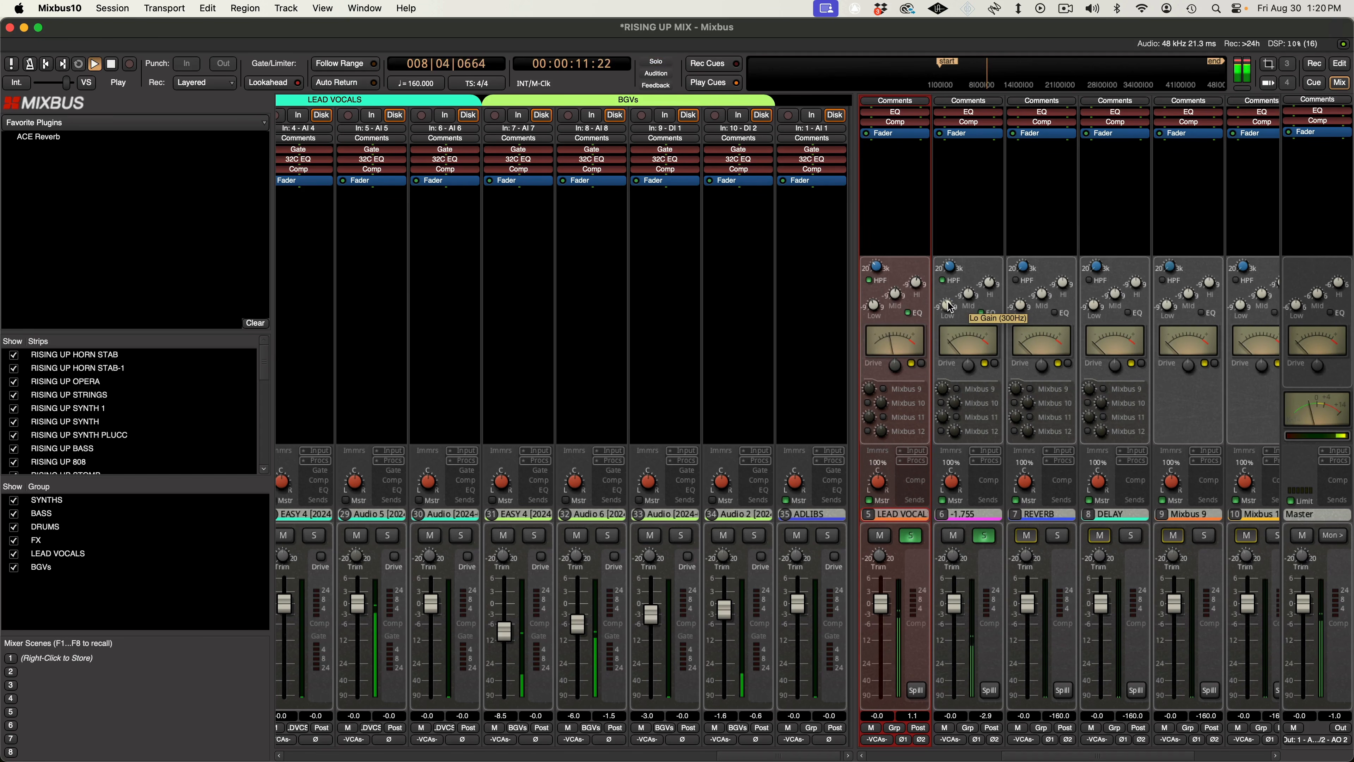
{"action": "mouse_move", "coordinate": [966, 299]}
{"action": "left_mouse_down"}
{"action": "mouse_move", "coordinate": [965, 311]}
{"action": "mouse_move", "coordinate": [969, 300]}
{"action": "left_mouse_up"}
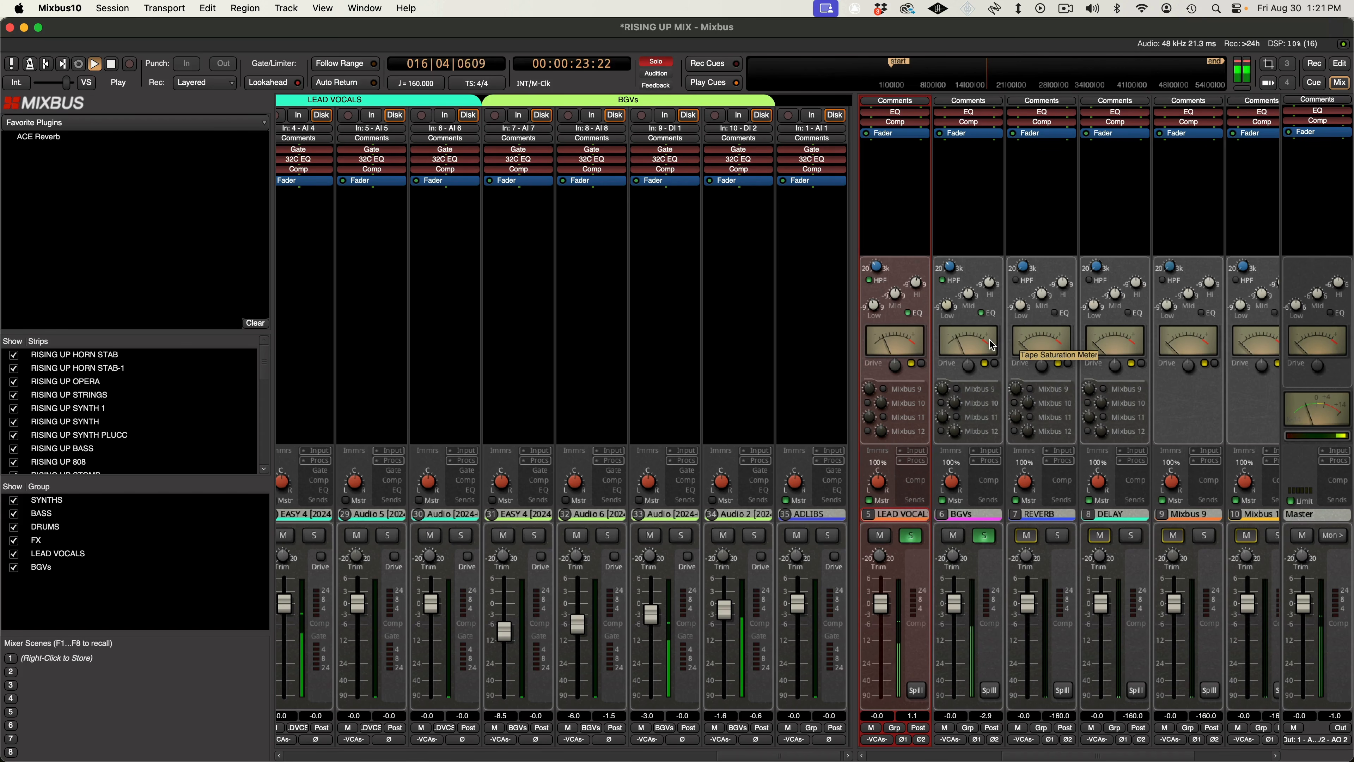
Stop playback, suspend the BGVs group to adjust the panning of its individual tracks, and re-enable the group for playback.
{"action": "key", "text": "space"}
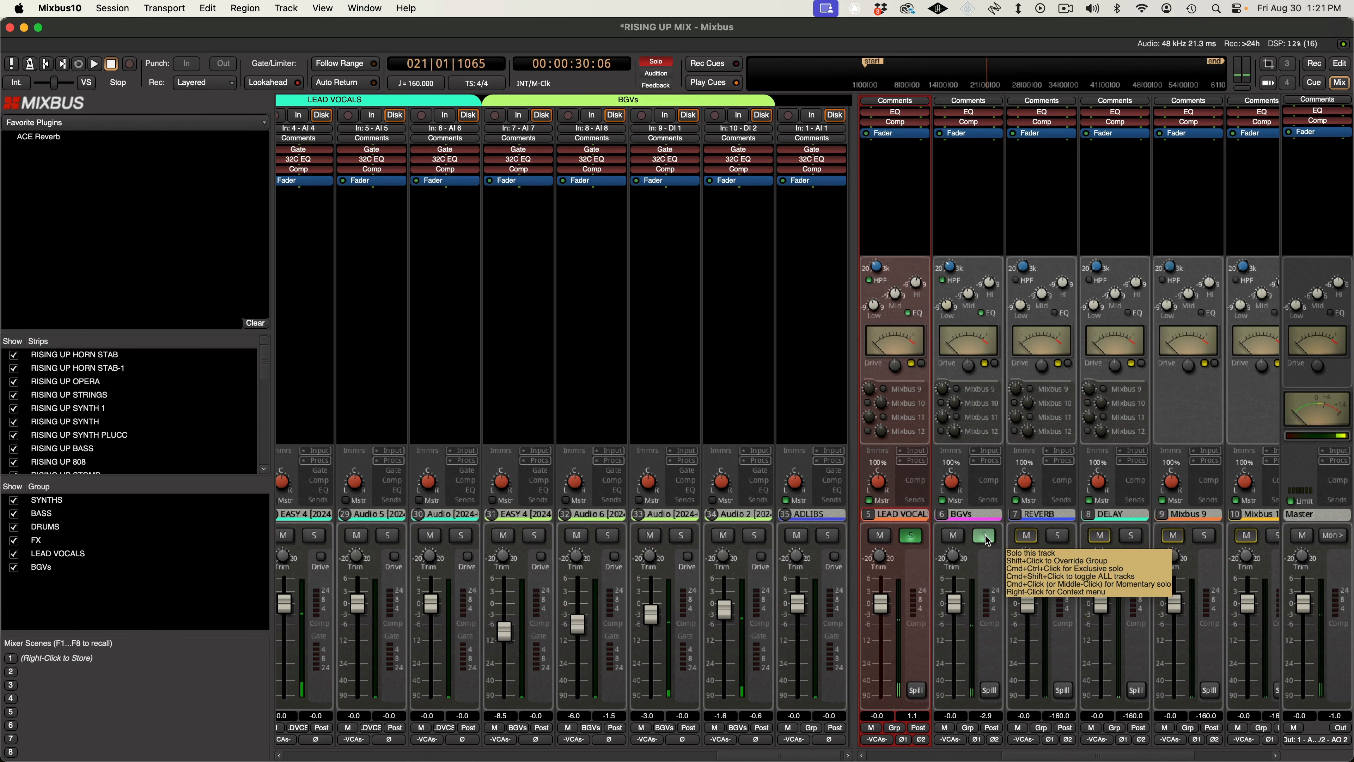
{"action": "left_click", "coordinate": [702, 99]}
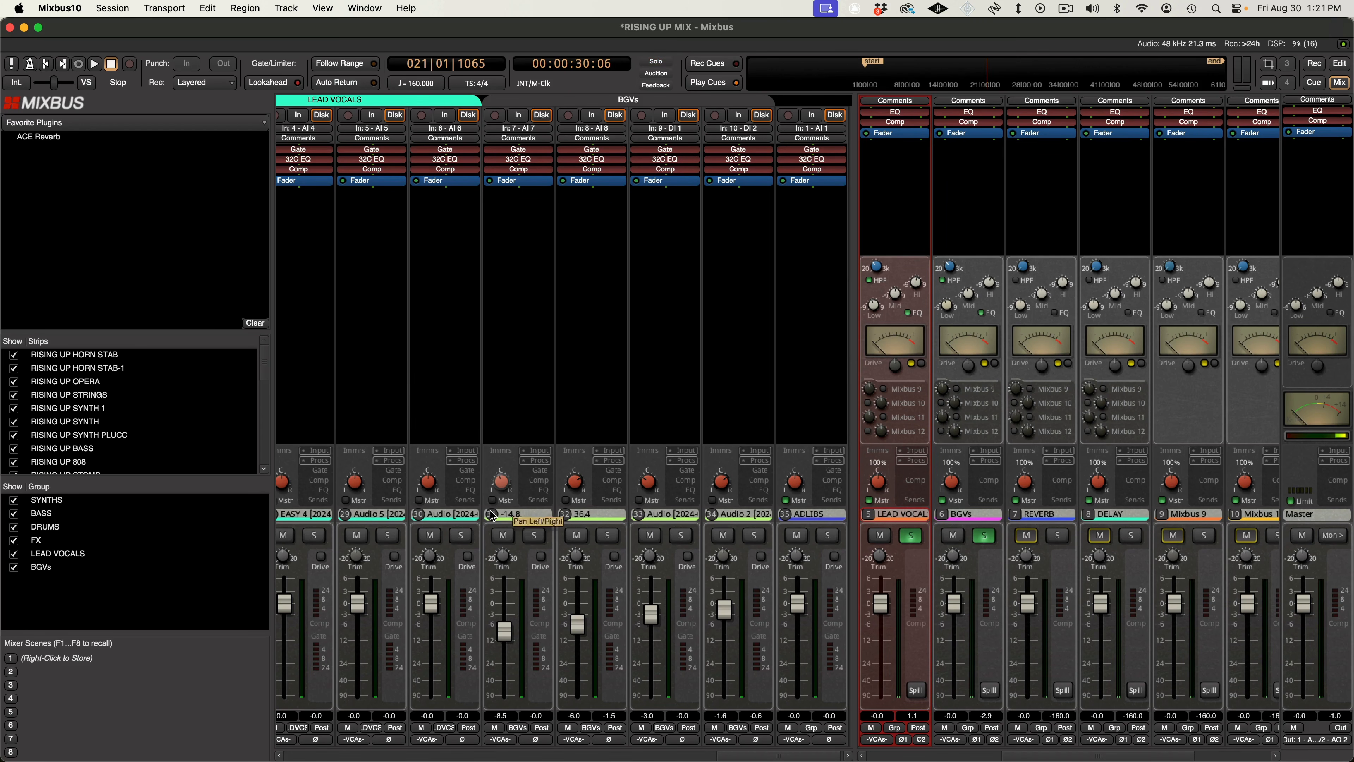
{"action": "left_click", "coordinate": [760, 100]}
{"action": "key", "text": "space"}
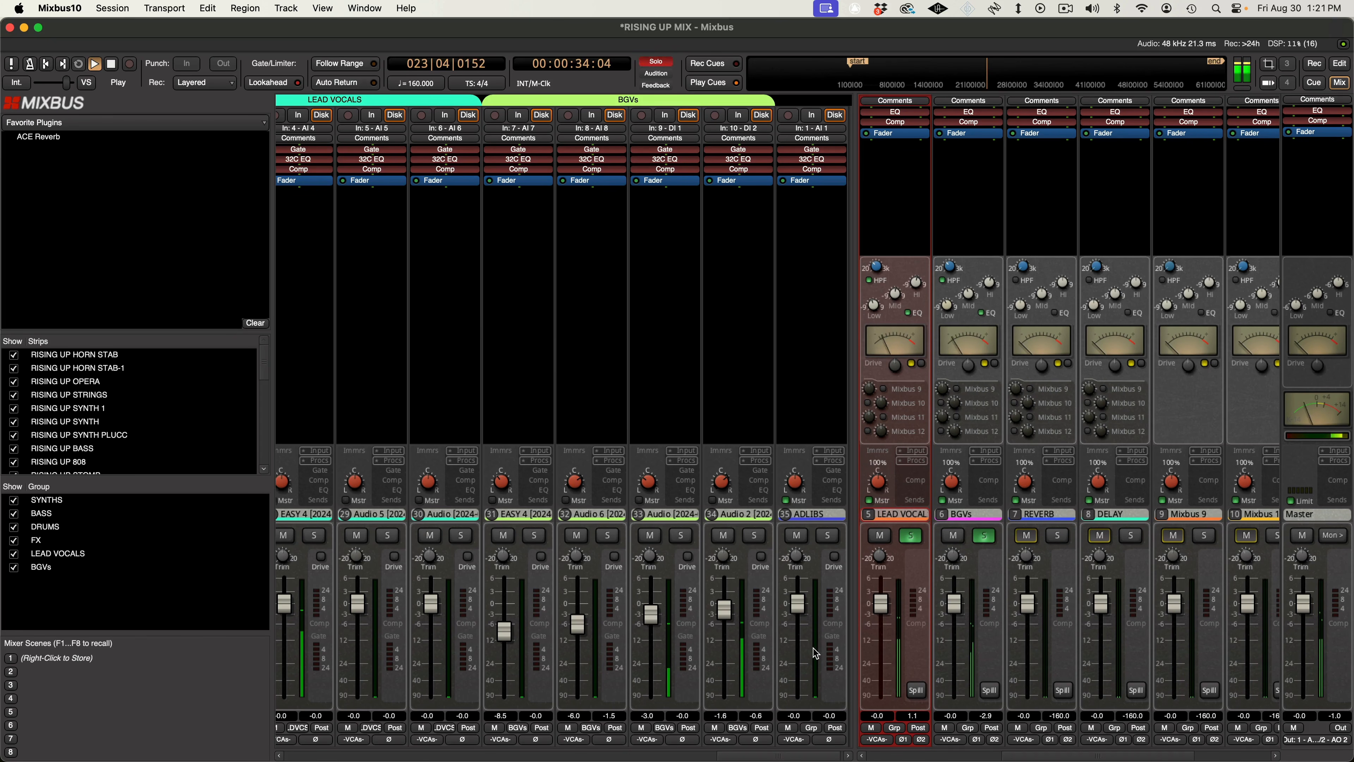
Lower the grouped BGVs faders by 0.8 dB, then set the Audio 2 track alone to -3.4 dB with the group suspended.
{"action": "left_click_drag", "start_coordinate": [723, 616], "coordinate": [719, 620]}
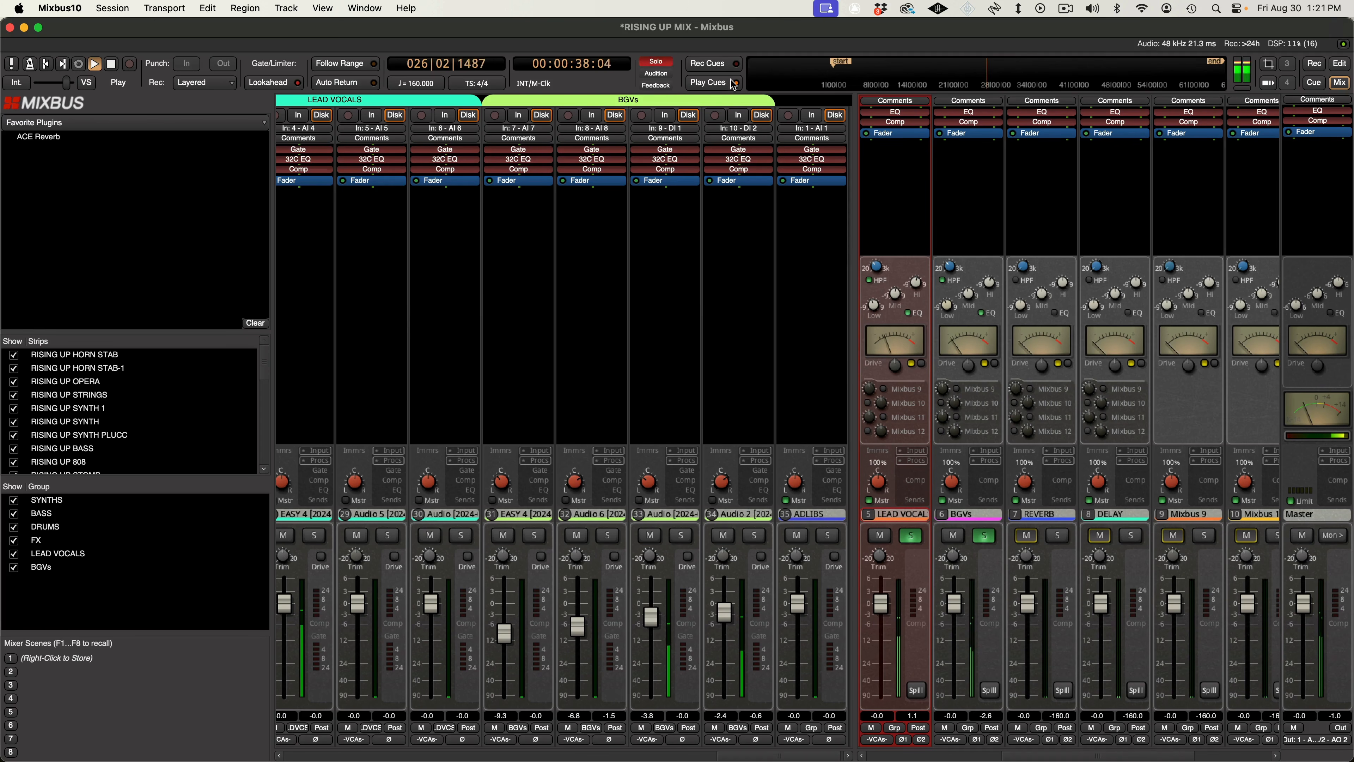
{"action": "left_click", "coordinate": [723, 98]}
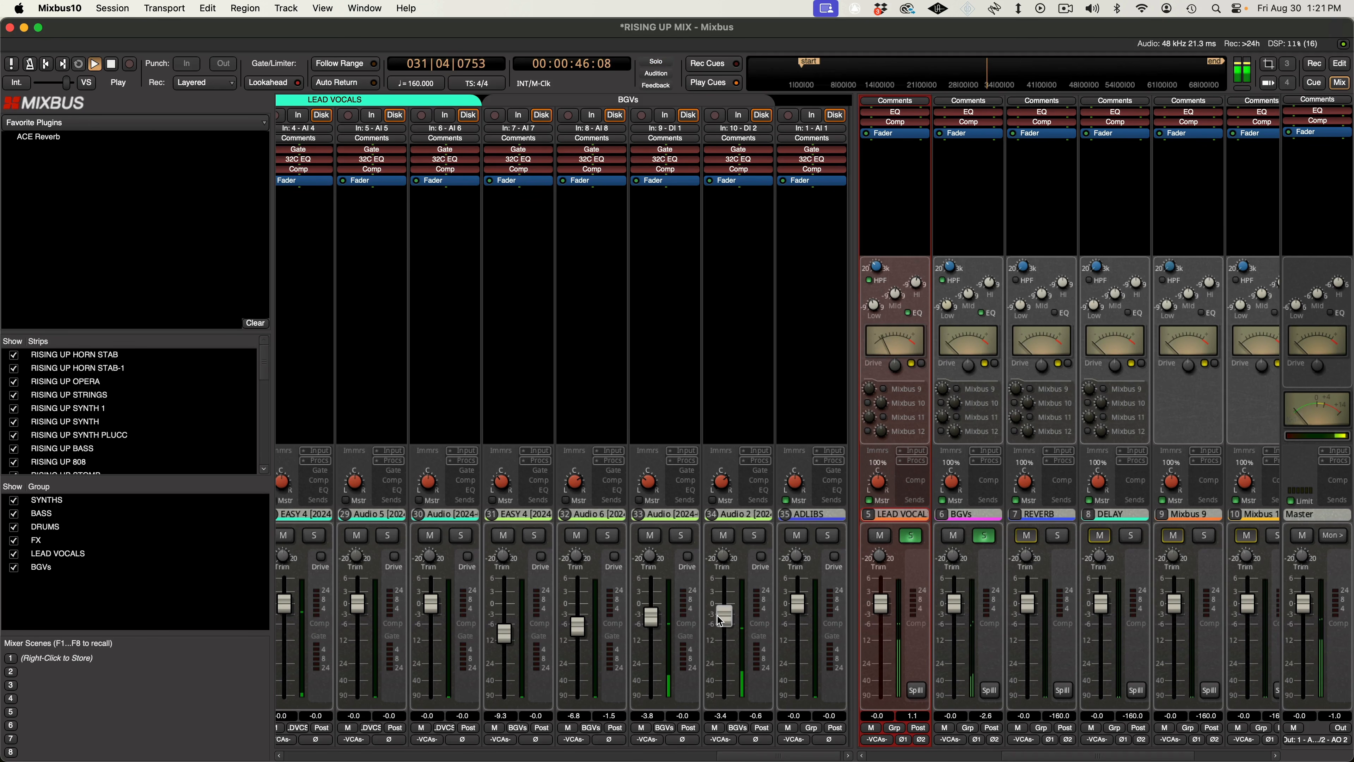
{"action": "left_click", "coordinate": [717, 100]}
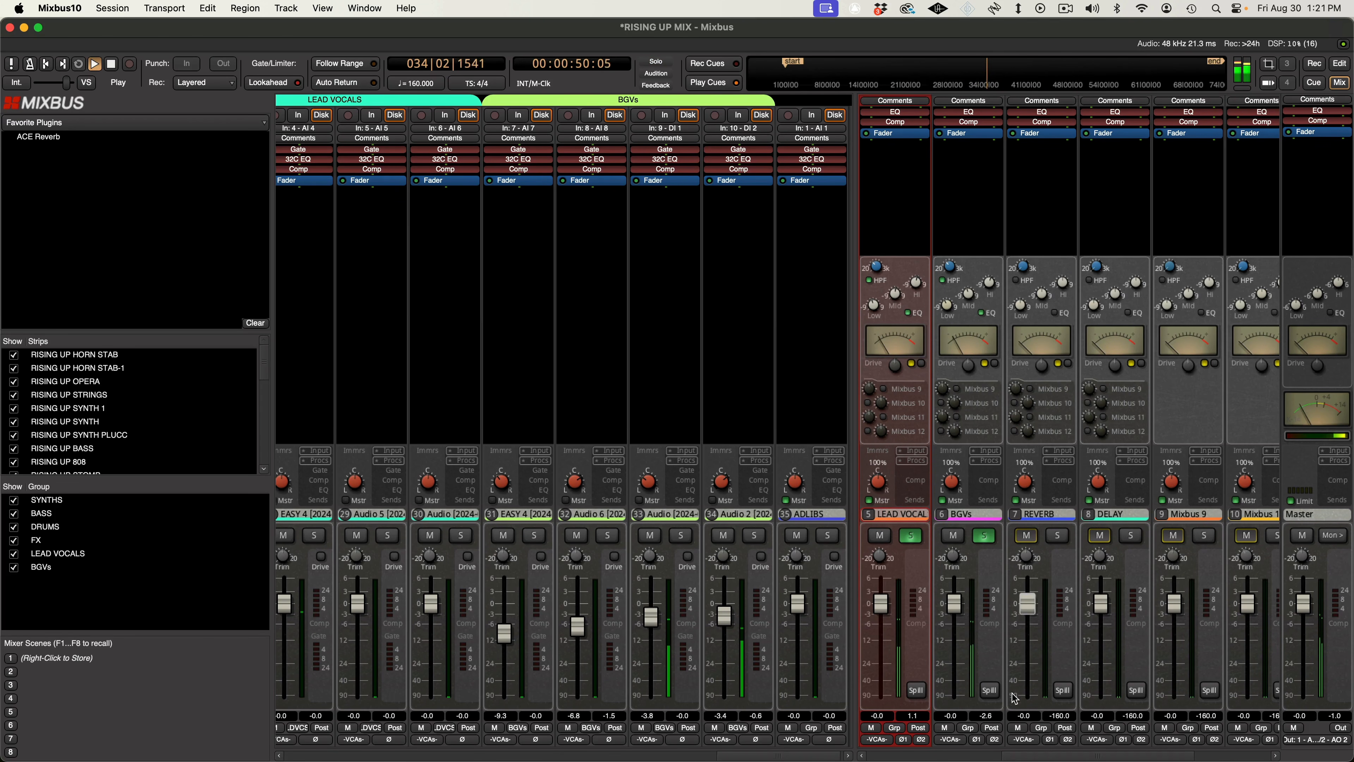
Unsolo the LEAD VOCALS and BGVs buses, audition the full mix and stop playback.
{"action": "left_click", "coordinate": [910, 535]}
{"action": "left_click", "coordinate": [979, 541]}
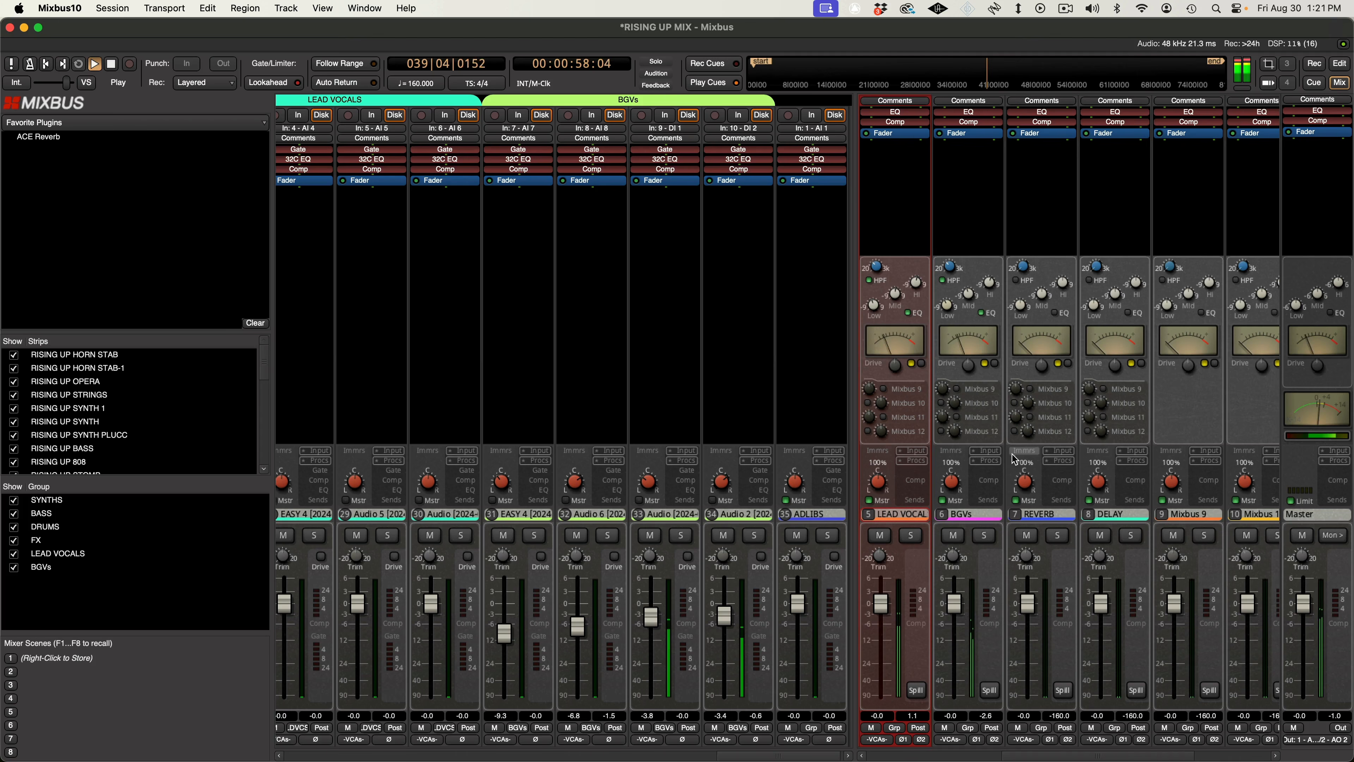
{"action": "key", "text": "space"}
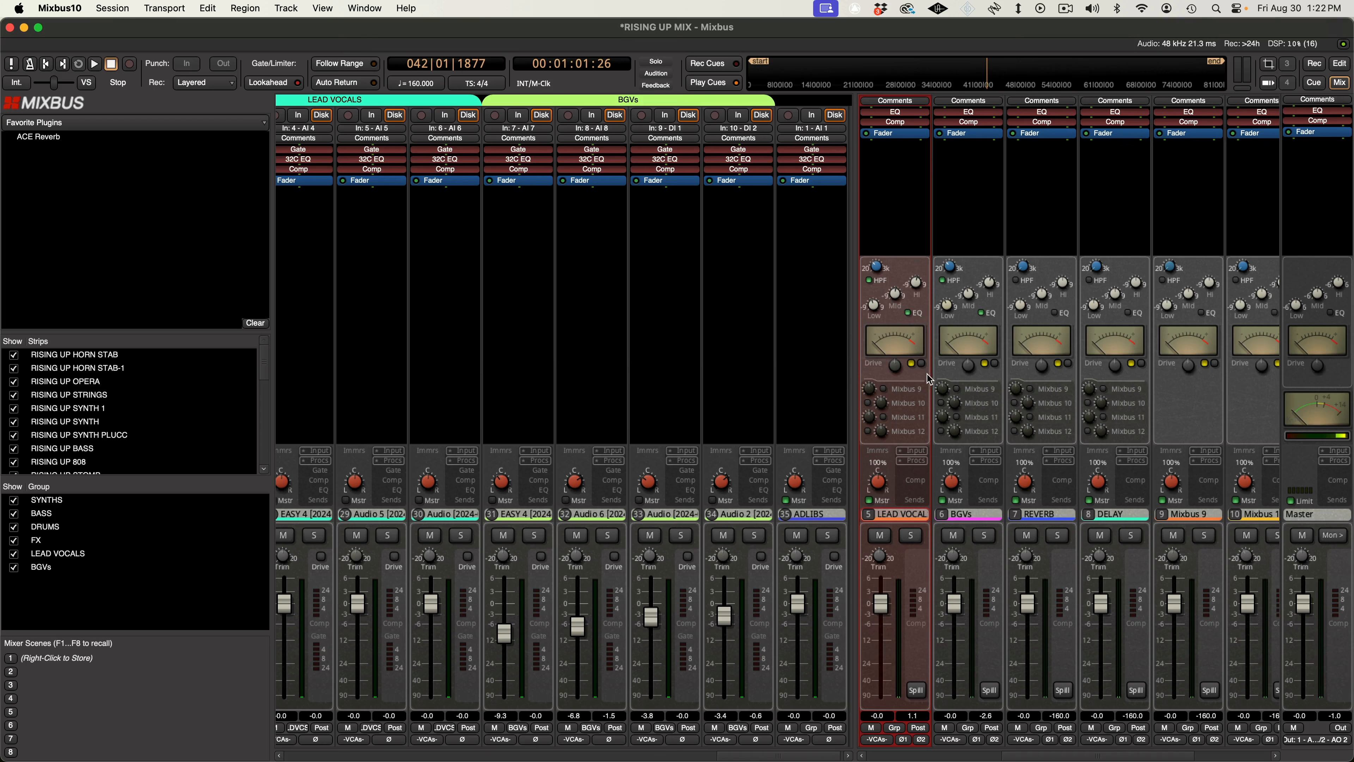
Enable the LEAD VOCALS bus compressor, set its threshold to -17 dB and adjust its ratio while playing from the start.
{"action": "left_click", "coordinate": [915, 480]}
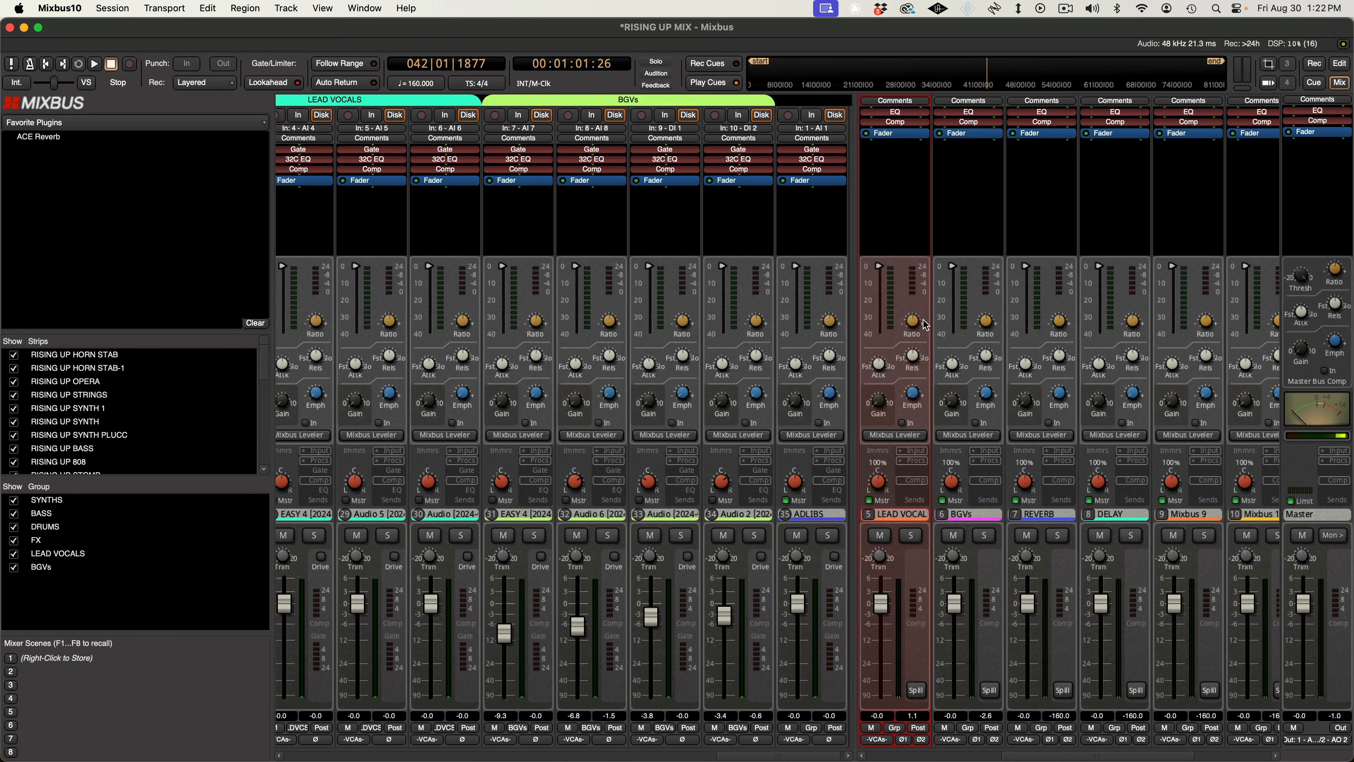
{"action": "key", "text": "Home"}
{"action": "key", "text": "space"}
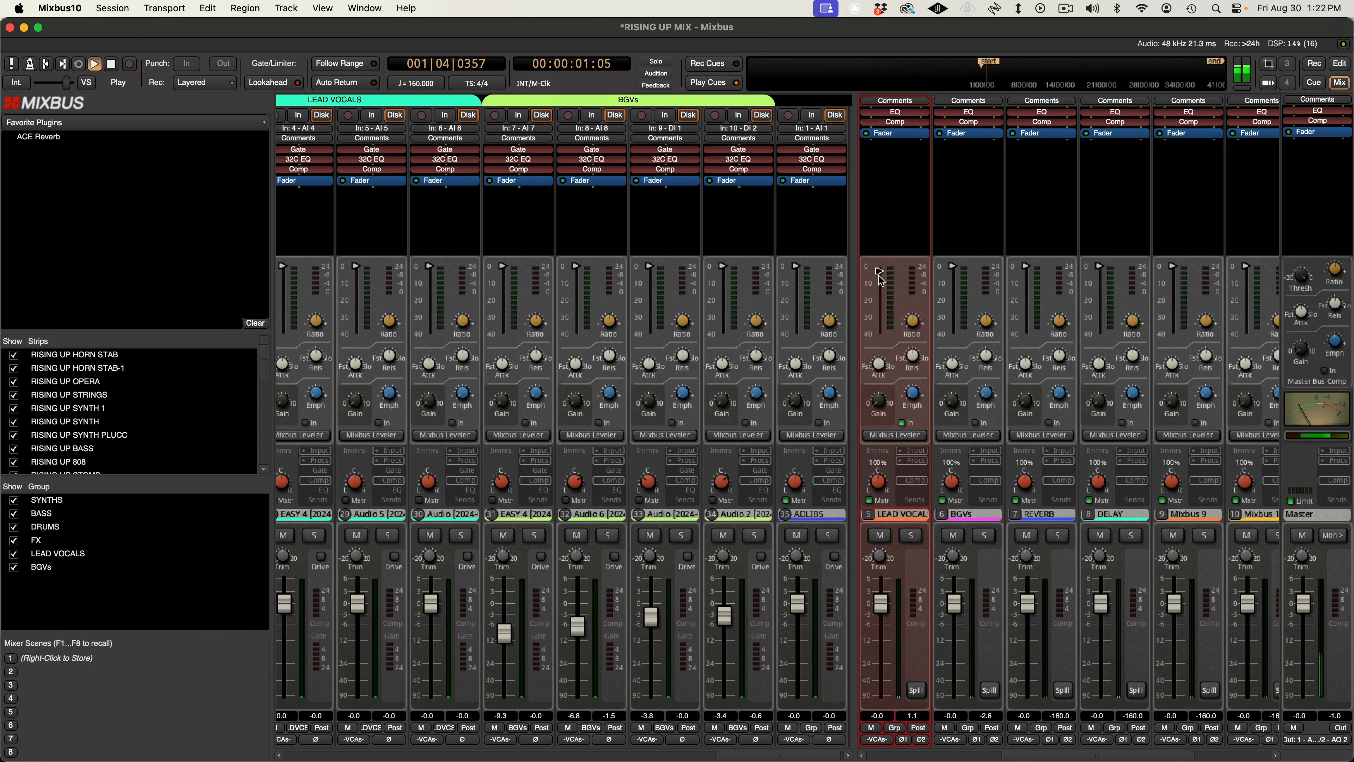
{"action": "left_click_drag", "start_coordinate": [879, 273], "coordinate": [882, 356]}
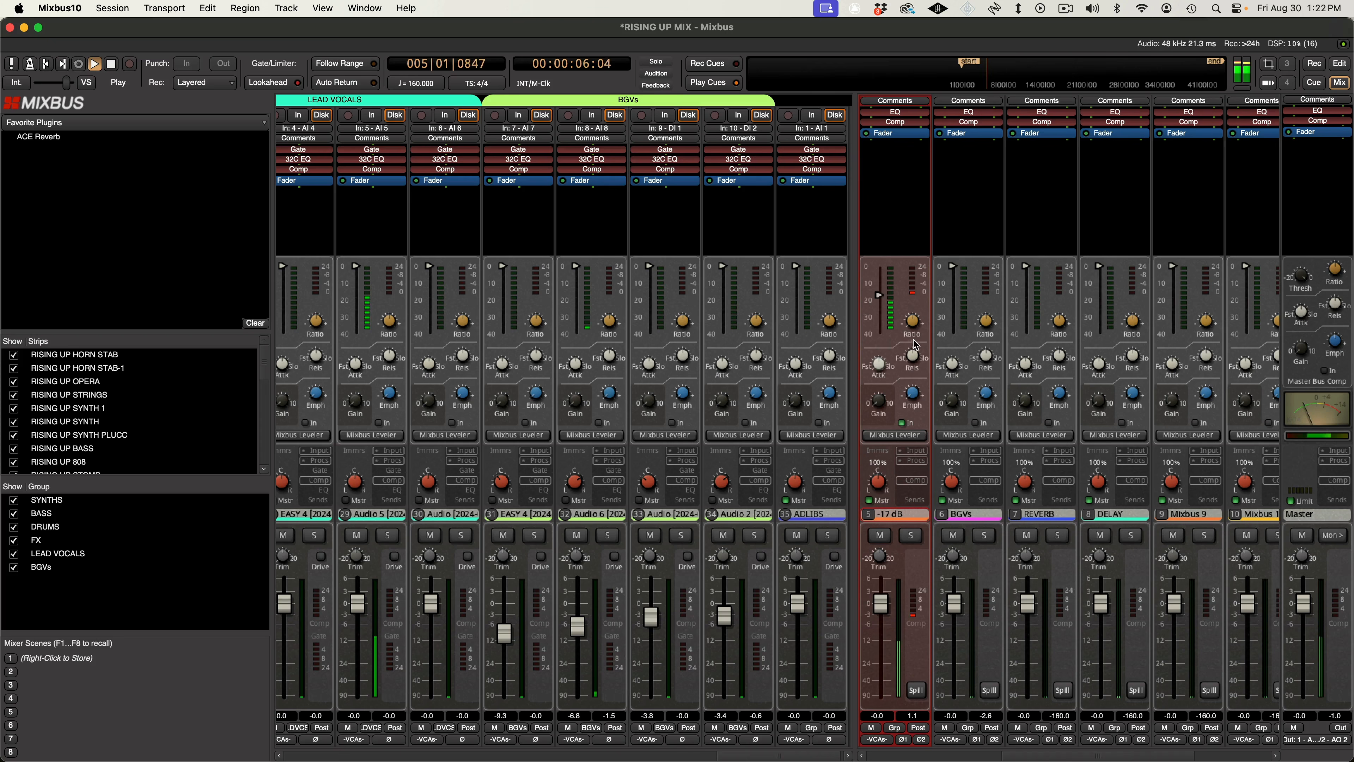
{"action": "left_click_drag", "start_coordinate": [915, 327], "coordinate": [903, 350]}
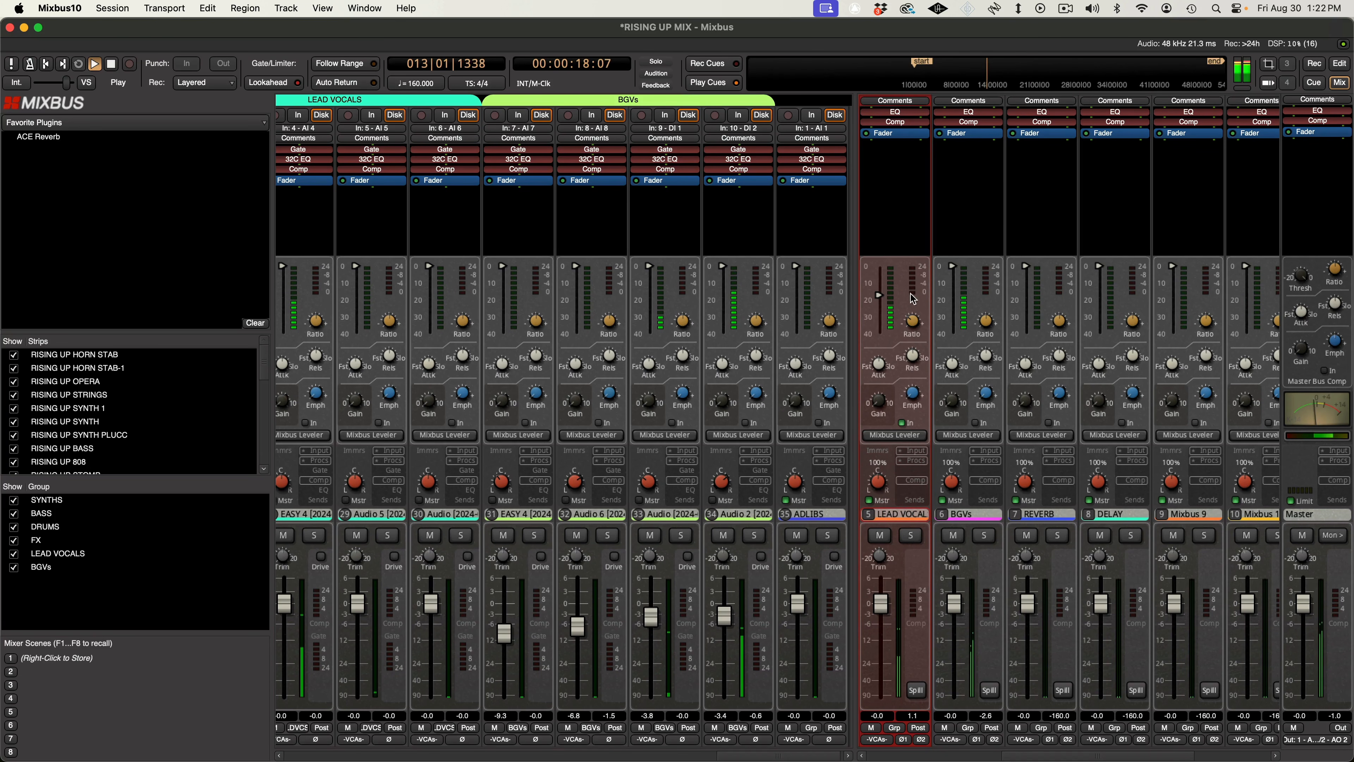
Fine-tune the threshold, attack, makeup gain and emphasis of the LEAD VOCALS bus compressor by ear during playback.
{"action": "mouse_move", "coordinate": [886, 298]}
{"action": "left_click_drag", "start_coordinate": [887, 298], "coordinate": [885, 314]}
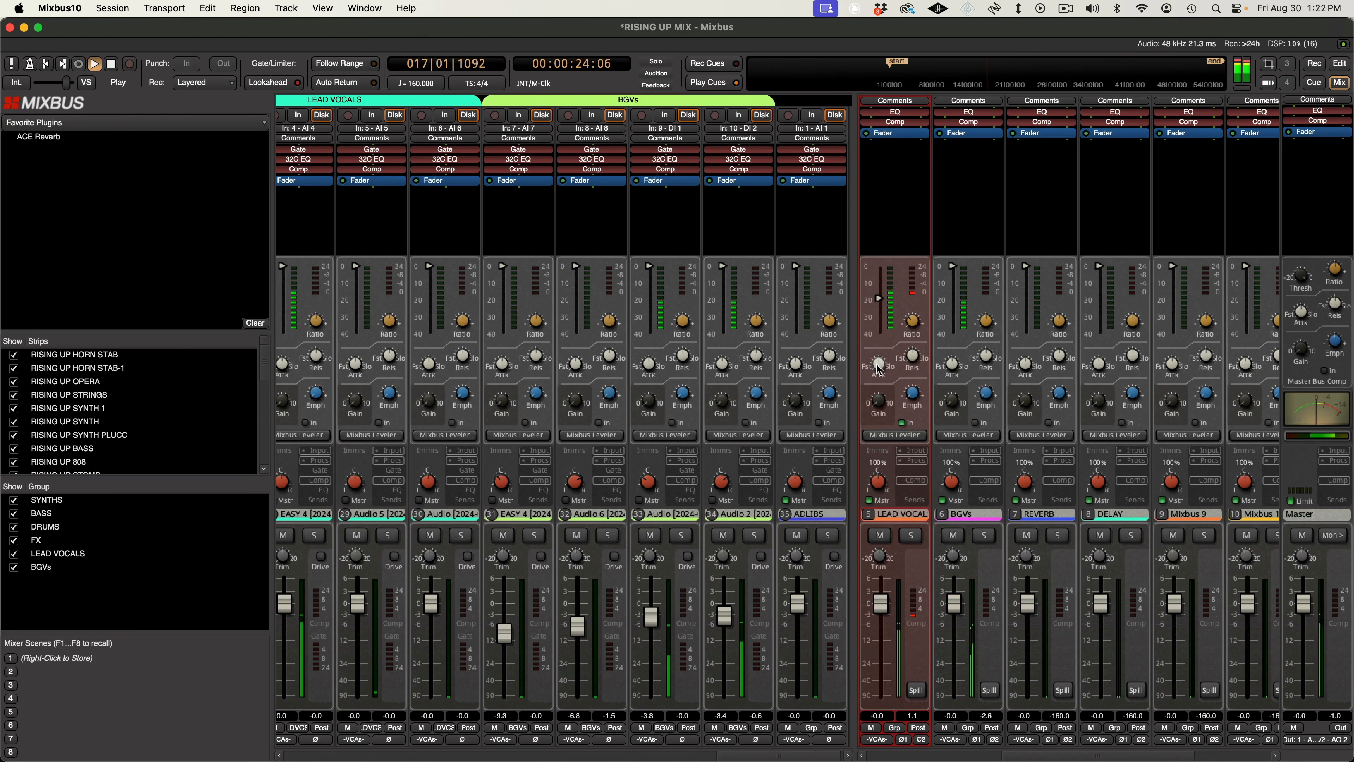
{"action": "mouse_move", "coordinate": [879, 364]}
{"action": "left_click_drag", "start_coordinate": [878, 364], "coordinate": [878, 362]}
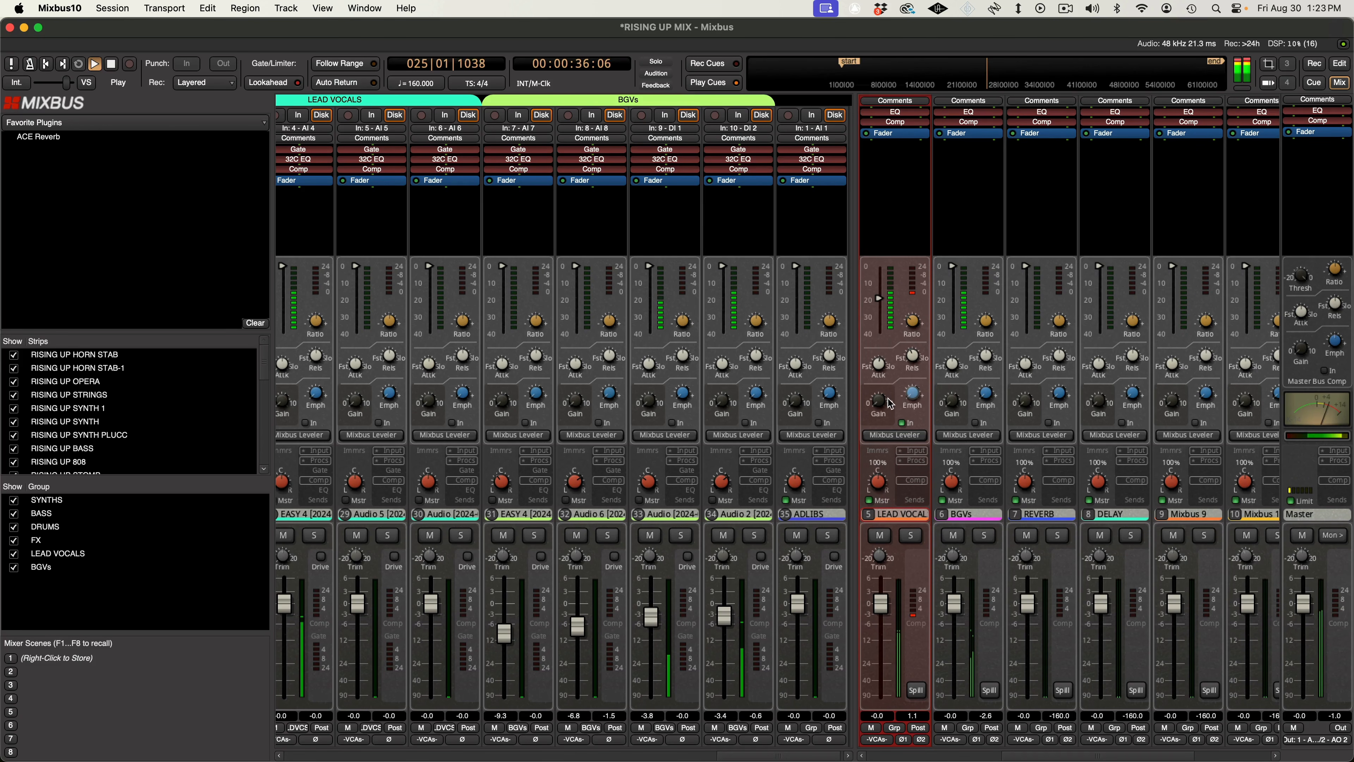
{"action": "left_click_drag", "start_coordinate": [883, 399], "coordinate": [888, 390]}
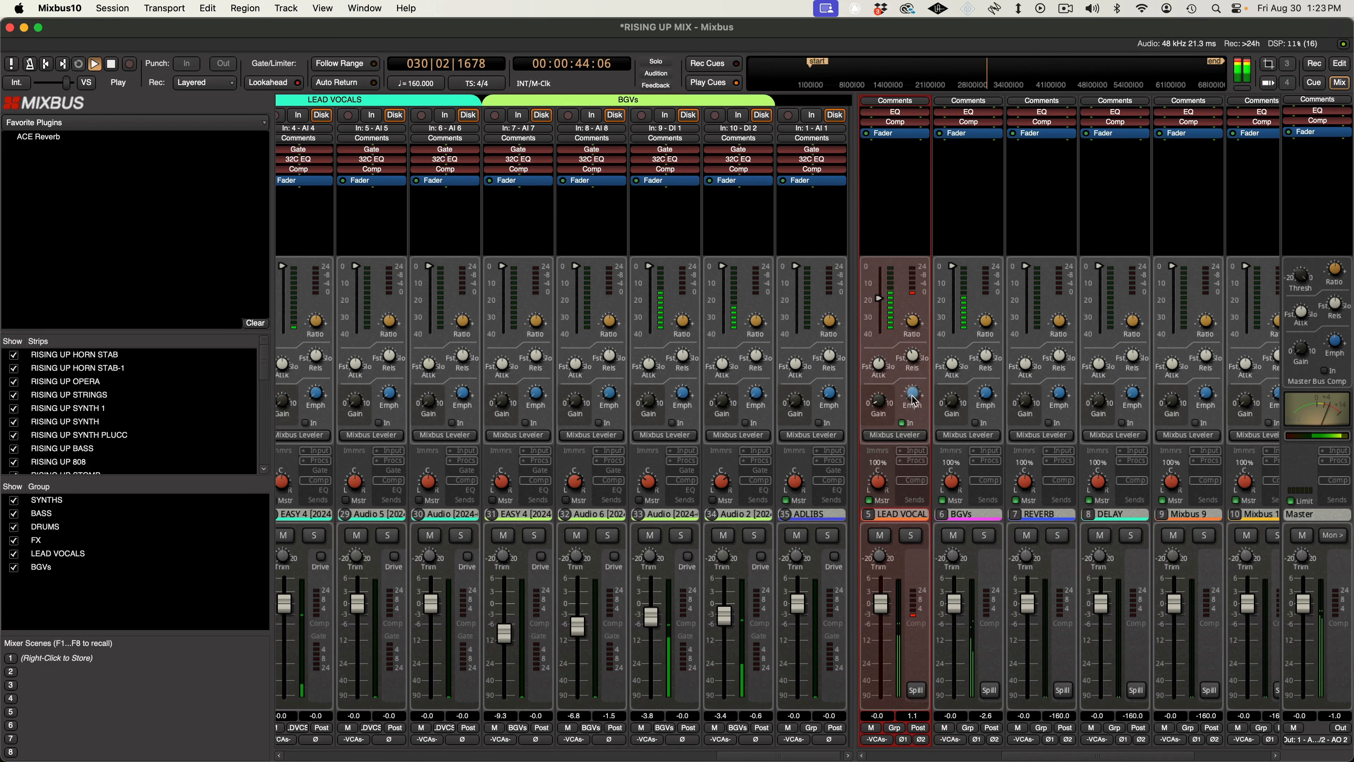
{"action": "mouse_move", "coordinate": [913, 394]}
{"action": "left_mouse_down"}
{"action": "mouse_move", "coordinate": [939, 41]}
{"action": "mouse_move", "coordinate": [910, 233]}
{"action": "mouse_move", "coordinate": [911, 387]}
{"action": "left_mouse_up"}
{"action": "key", "text": "space"}
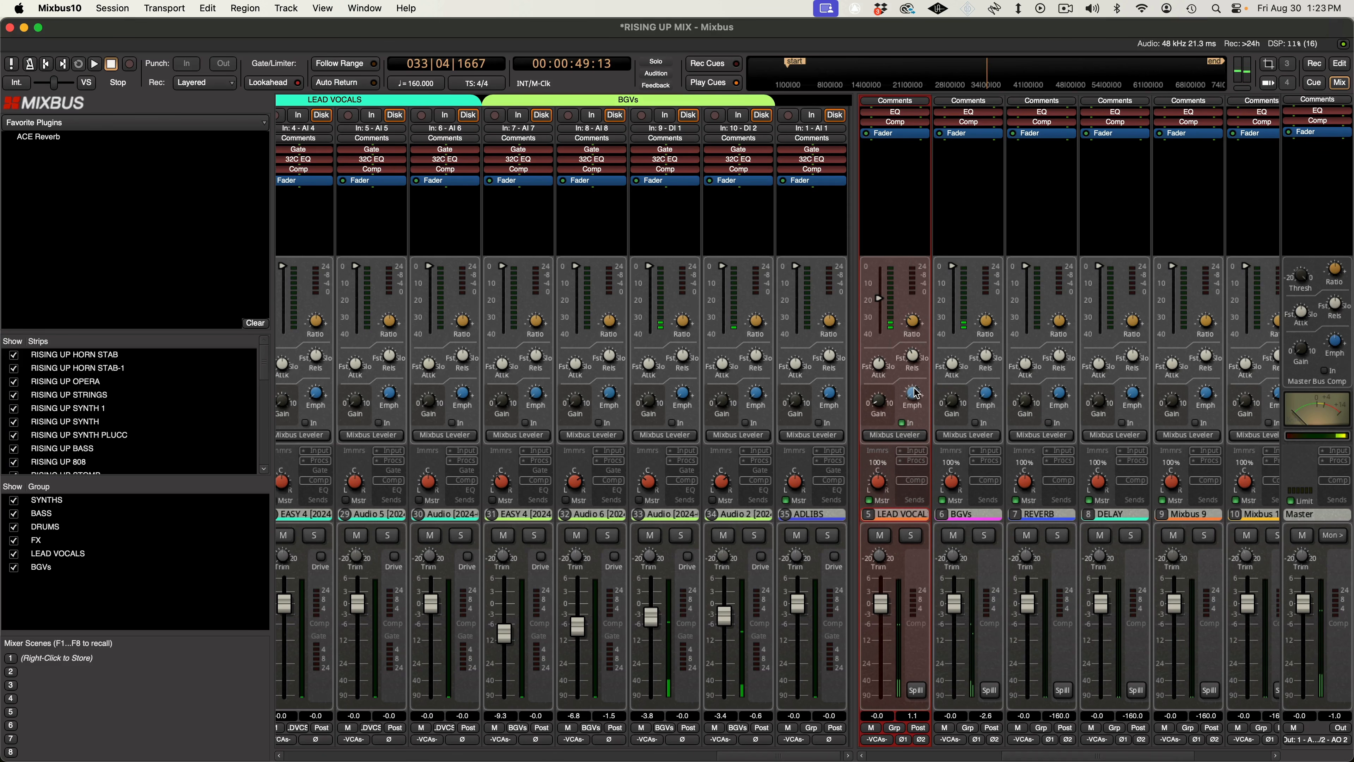
Sweep the LEAD VOCALS bus compressor's emphasis frequency, trying 7.8 kHz, and audition it in short playback passes.
{"action": "left_click_drag", "start_coordinate": [916, 393], "coordinate": [912, 392]}
{"action": "left_click_drag", "start_coordinate": [910, 342], "coordinate": [907, 312]}
{"action": "left_click_drag", "start_coordinate": [913, 265], "coordinate": [915, 232]}
{"action": "left_click_drag", "start_coordinate": [912, 258], "coordinate": [913, 256]}
{"action": "key", "text": "space"}
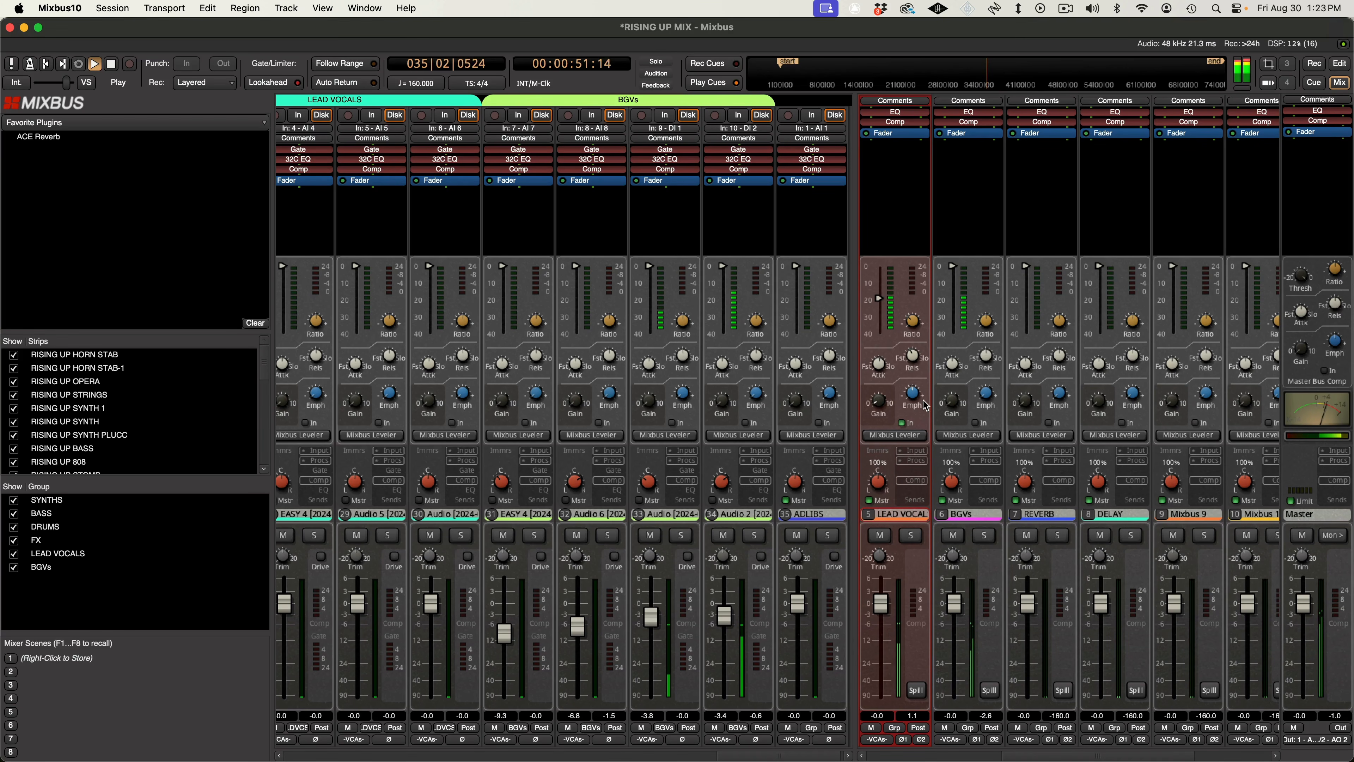
{"action": "key", "text": "space"}
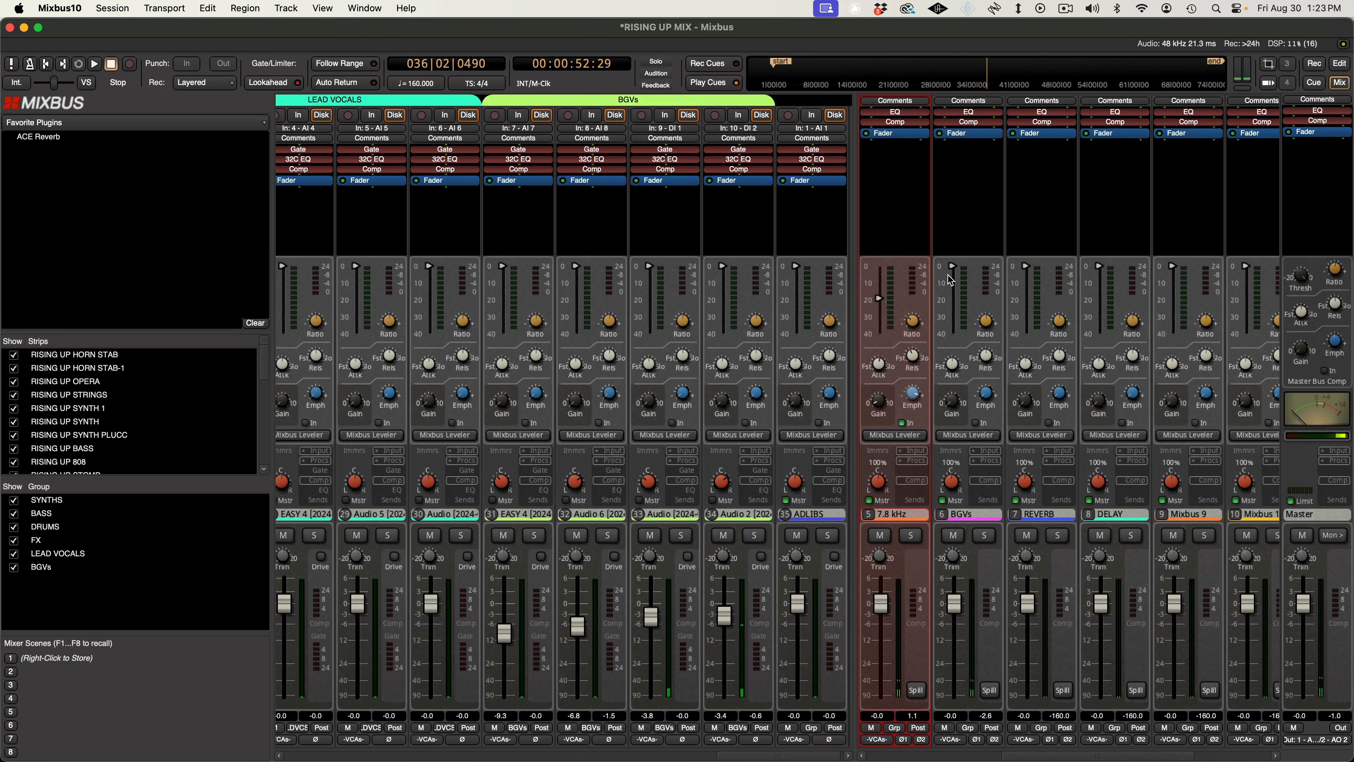
{"action": "key", "text": "space"}
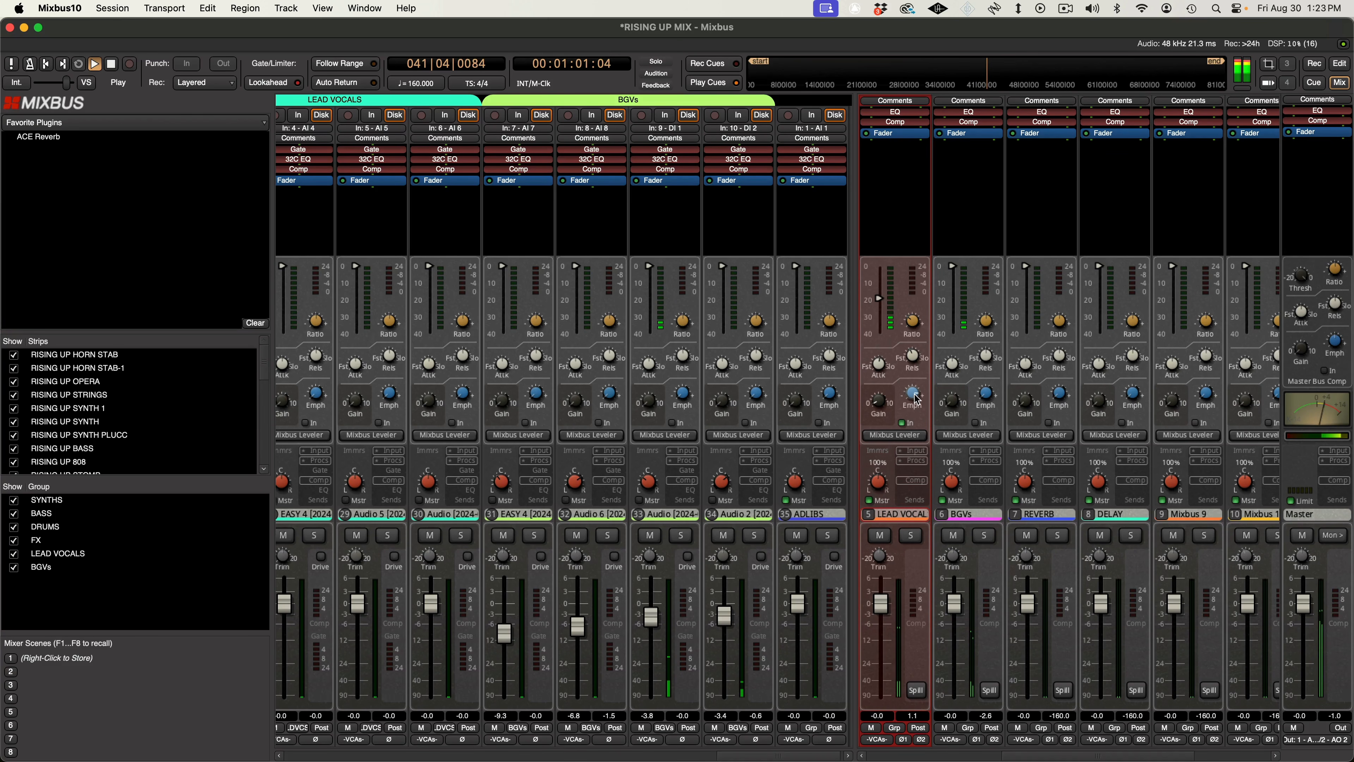
{"action": "key", "text": "space"}
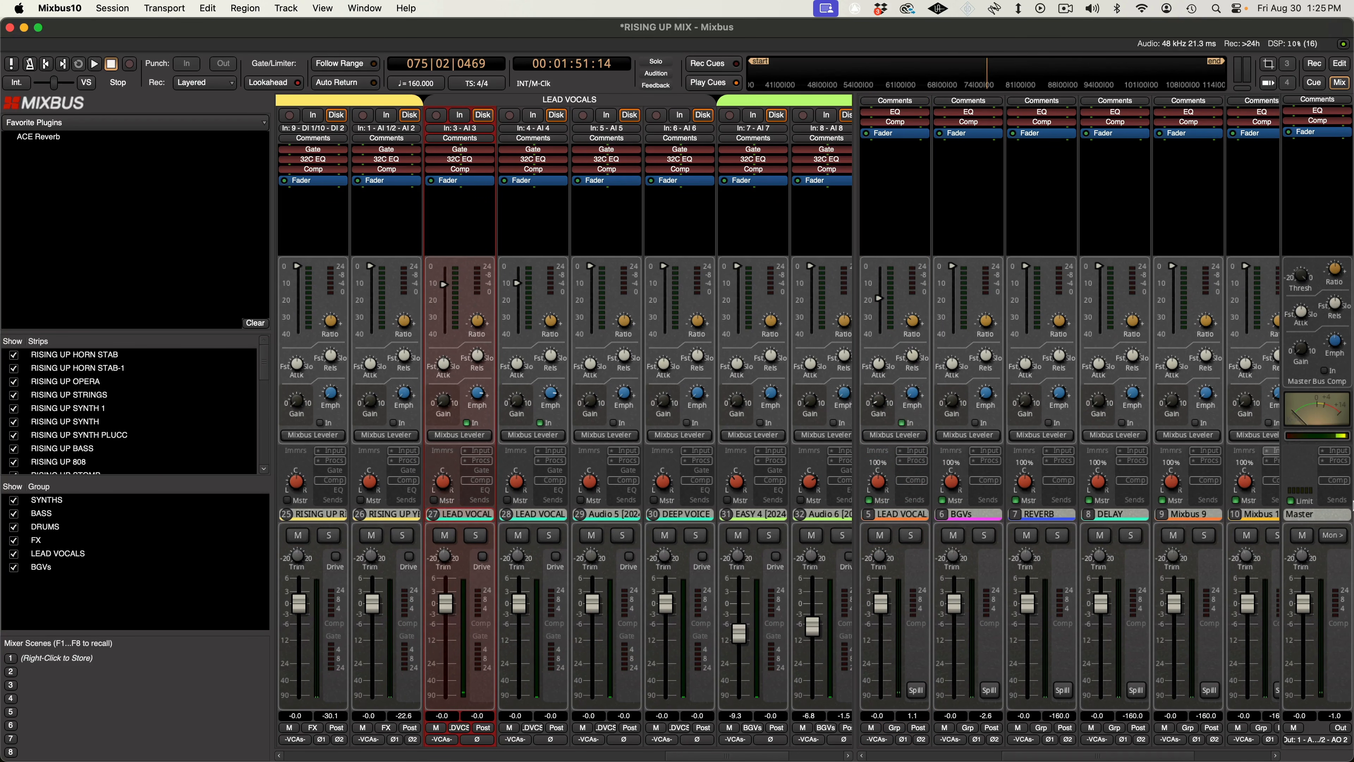
Re-enable the LEAD VOCALS group and review the LEAD VOCALS bus compressor's emphasis and ratio during playback.
{"action": "left_click", "coordinate": [470, 101]}
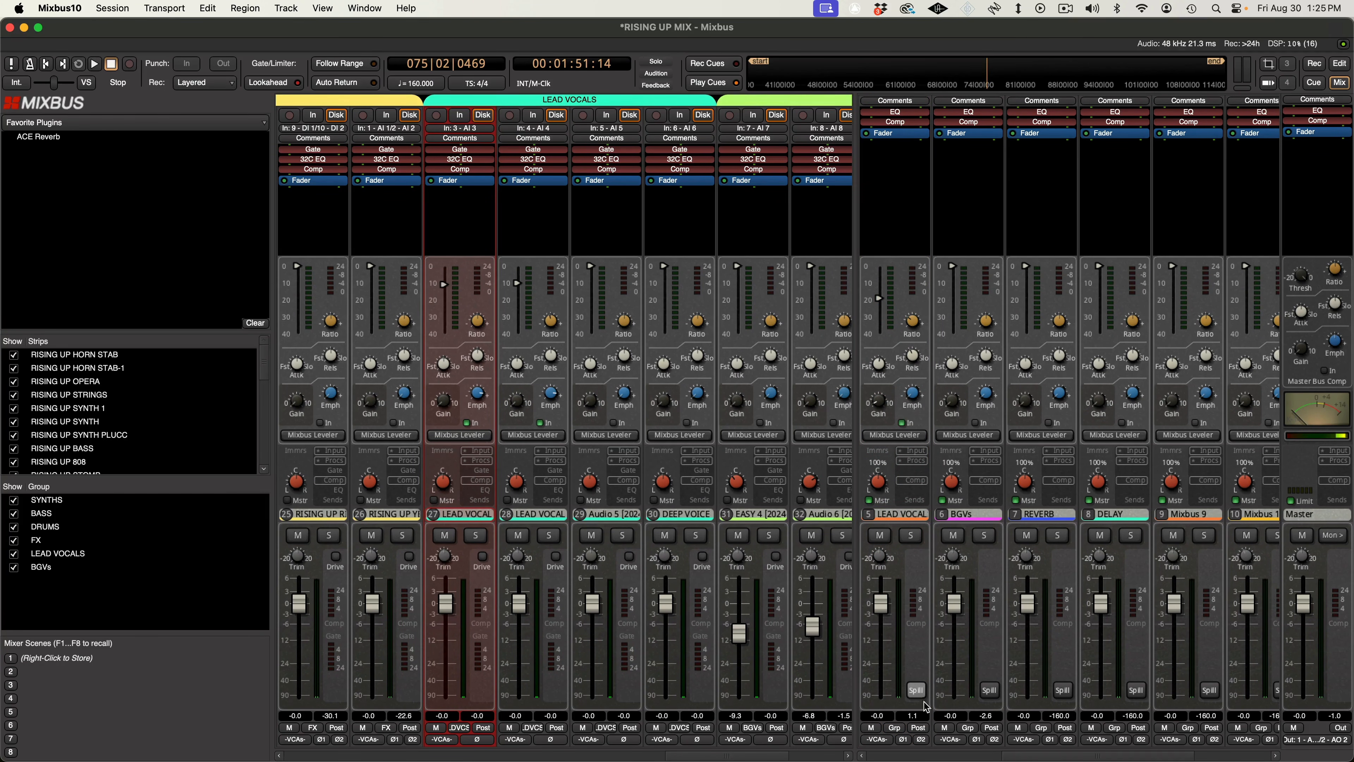
{"action": "scroll", "coordinate": [952, 756], "scroll_direction": "left", "scroll_amount": 5}
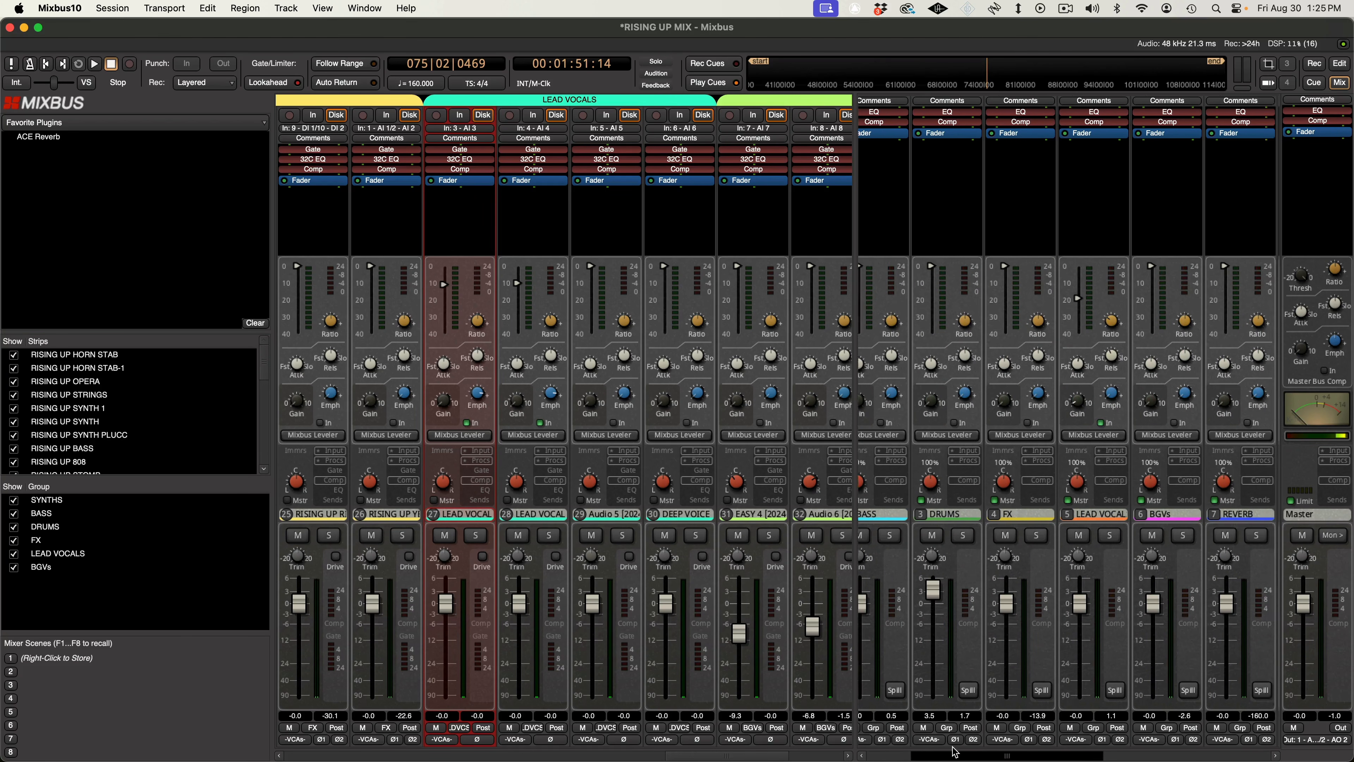
{"action": "scroll", "coordinate": [989, 749], "scroll_direction": "right", "scroll_amount": 2}
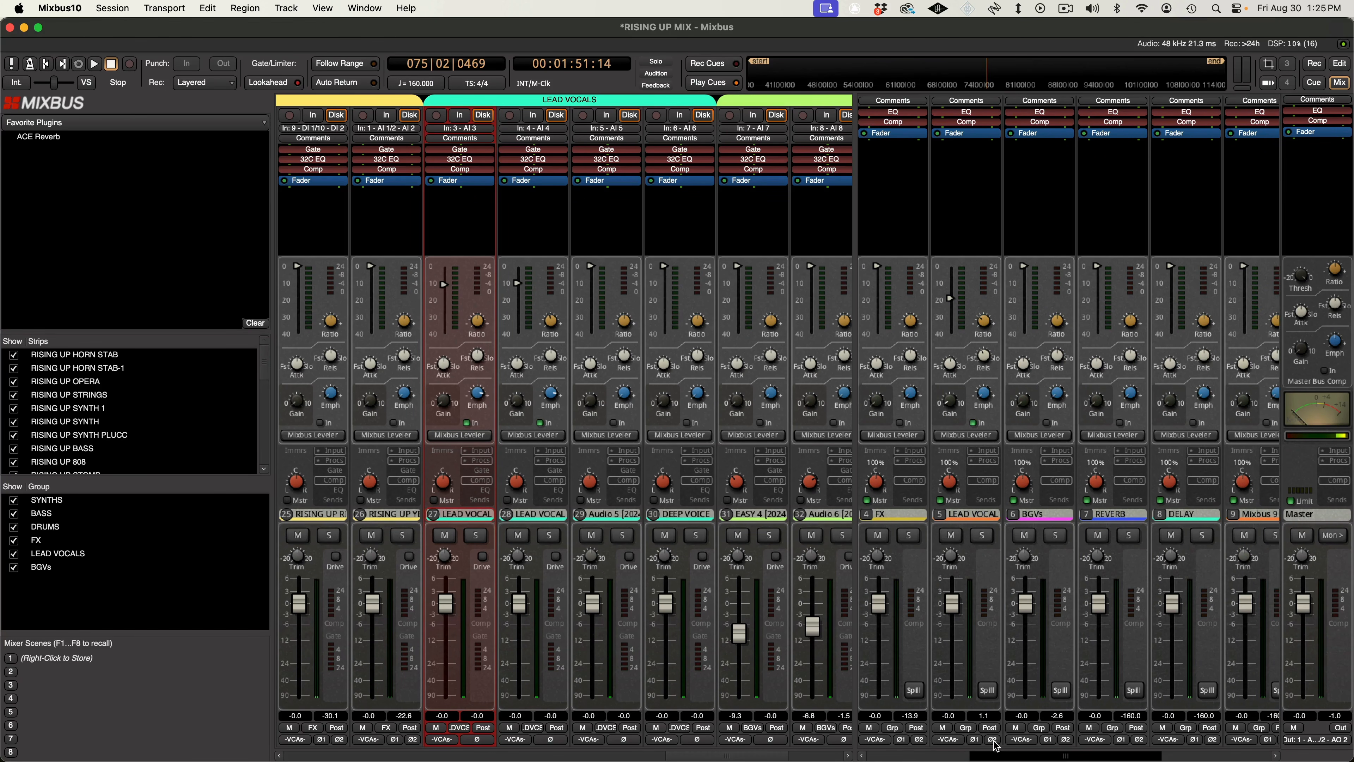
{"action": "key", "text": "space"}
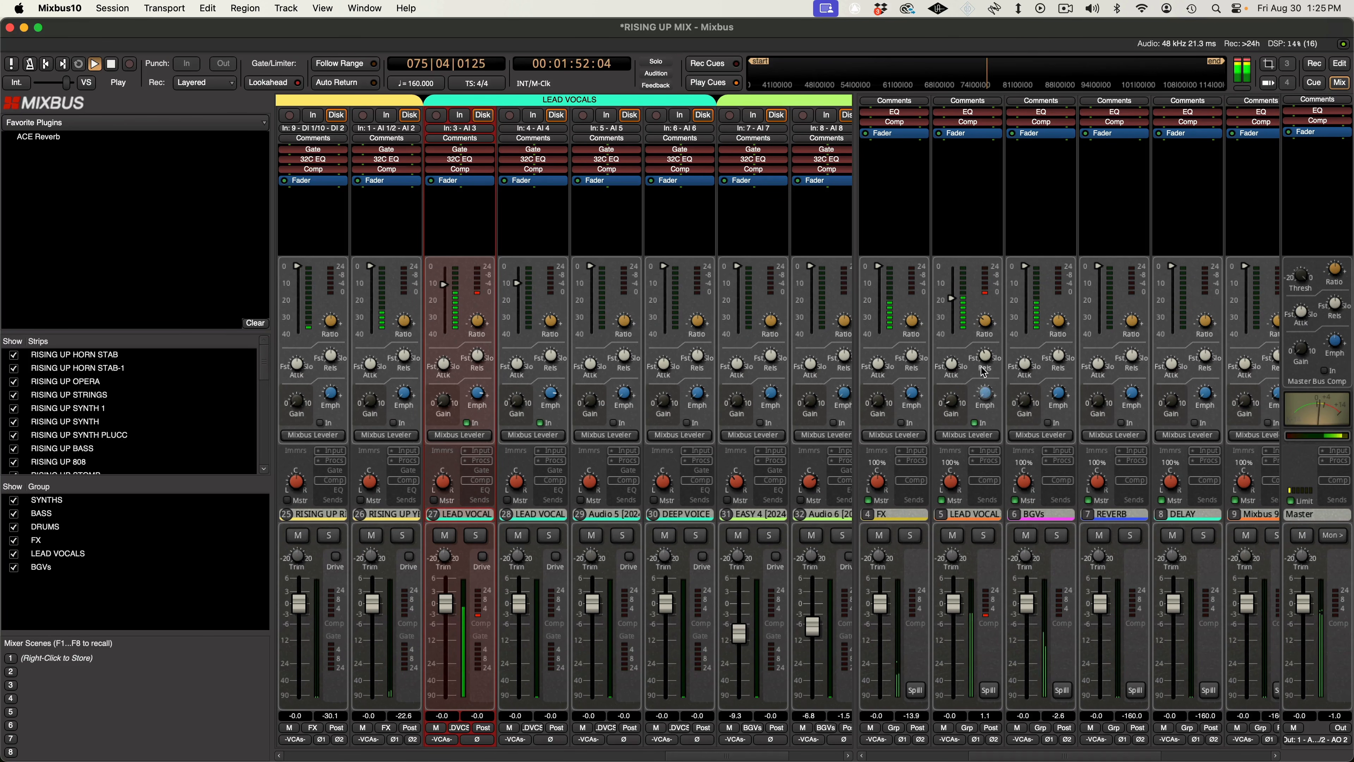
{"action": "mouse_move", "coordinate": [985, 395]}
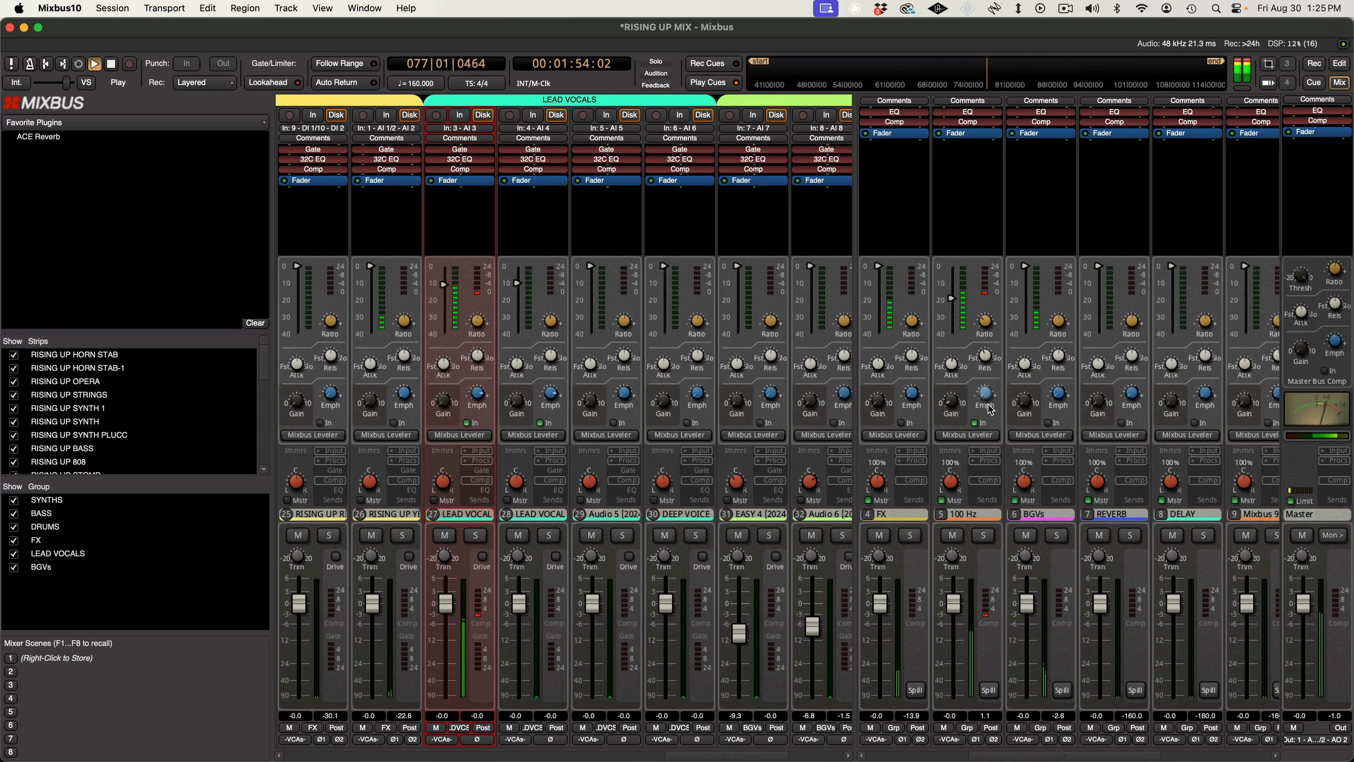
{"action": "mouse_move", "coordinate": [988, 321]}
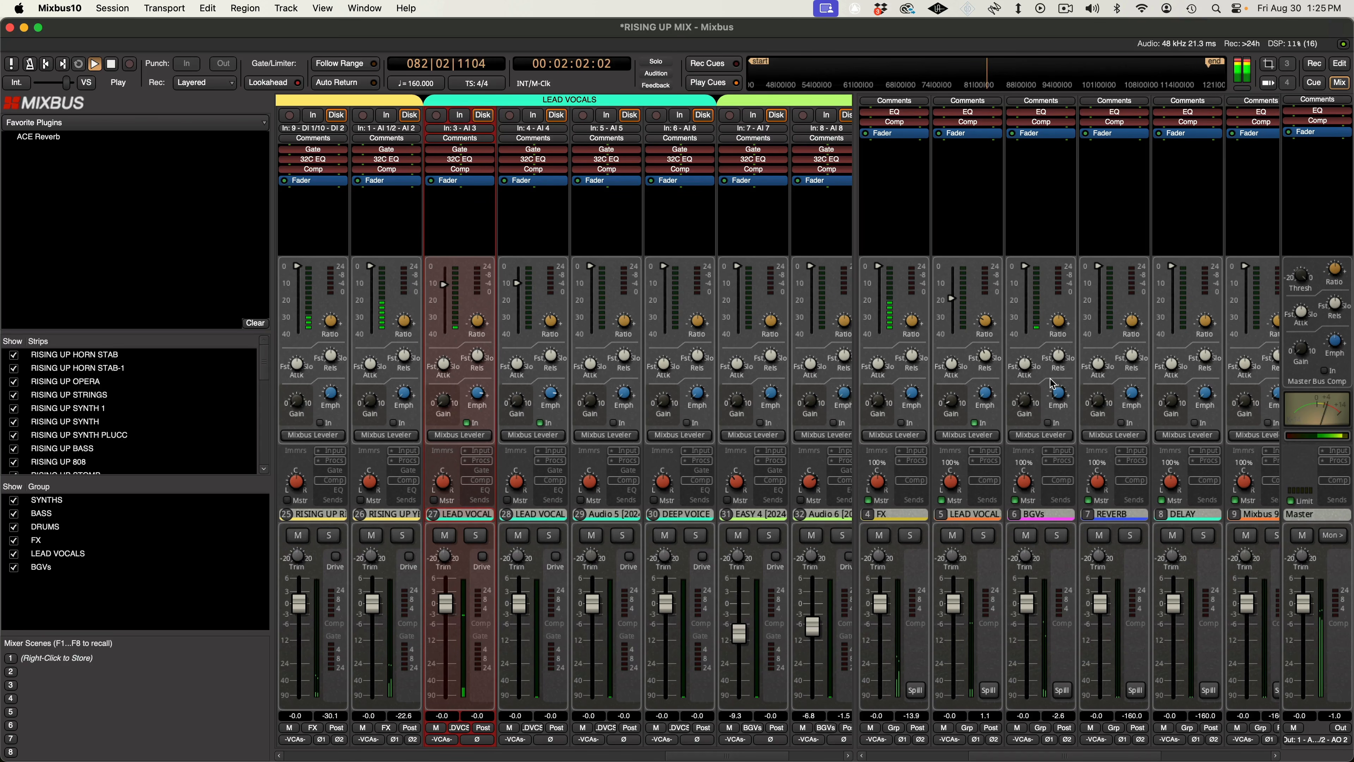
{"action": "key", "text": "space"}
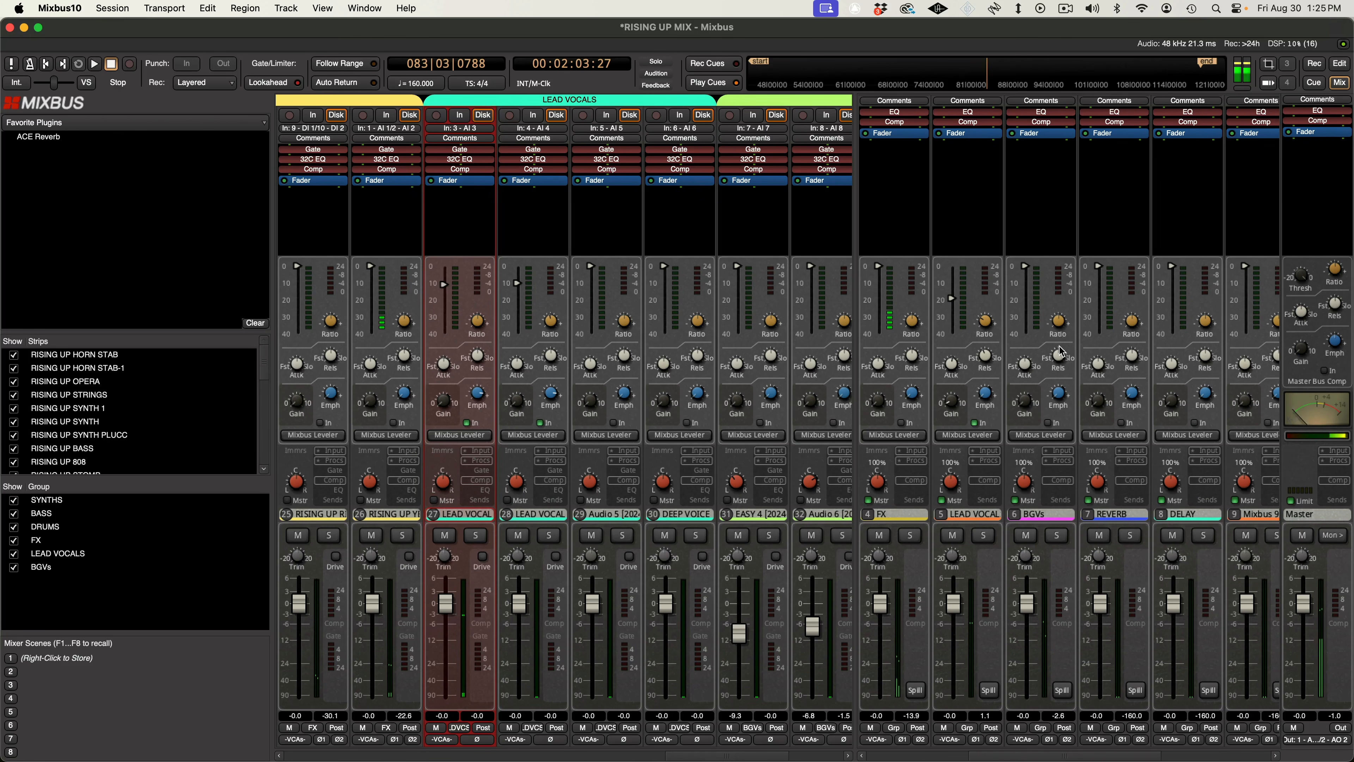
Lower the threshold of the enabled BGVs bus compressor and adjust its attack and release while playing from the song start.
{"action": "left_click_drag", "start_coordinate": [1026, 266], "coordinate": [1026, 296]}
{"action": "key", "text": "space"}
{"action": "key", "text": "Home"}
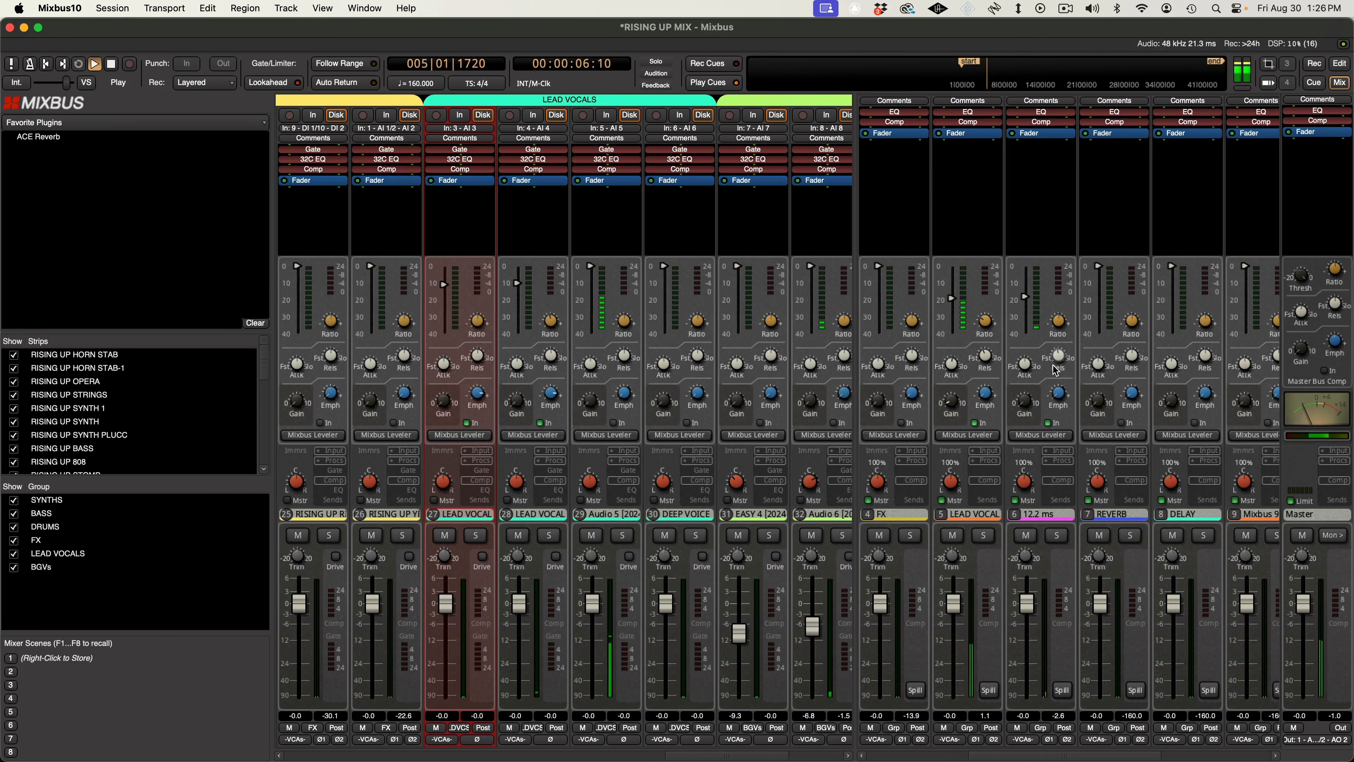
{"action": "mouse_move", "coordinate": [1035, 361]}
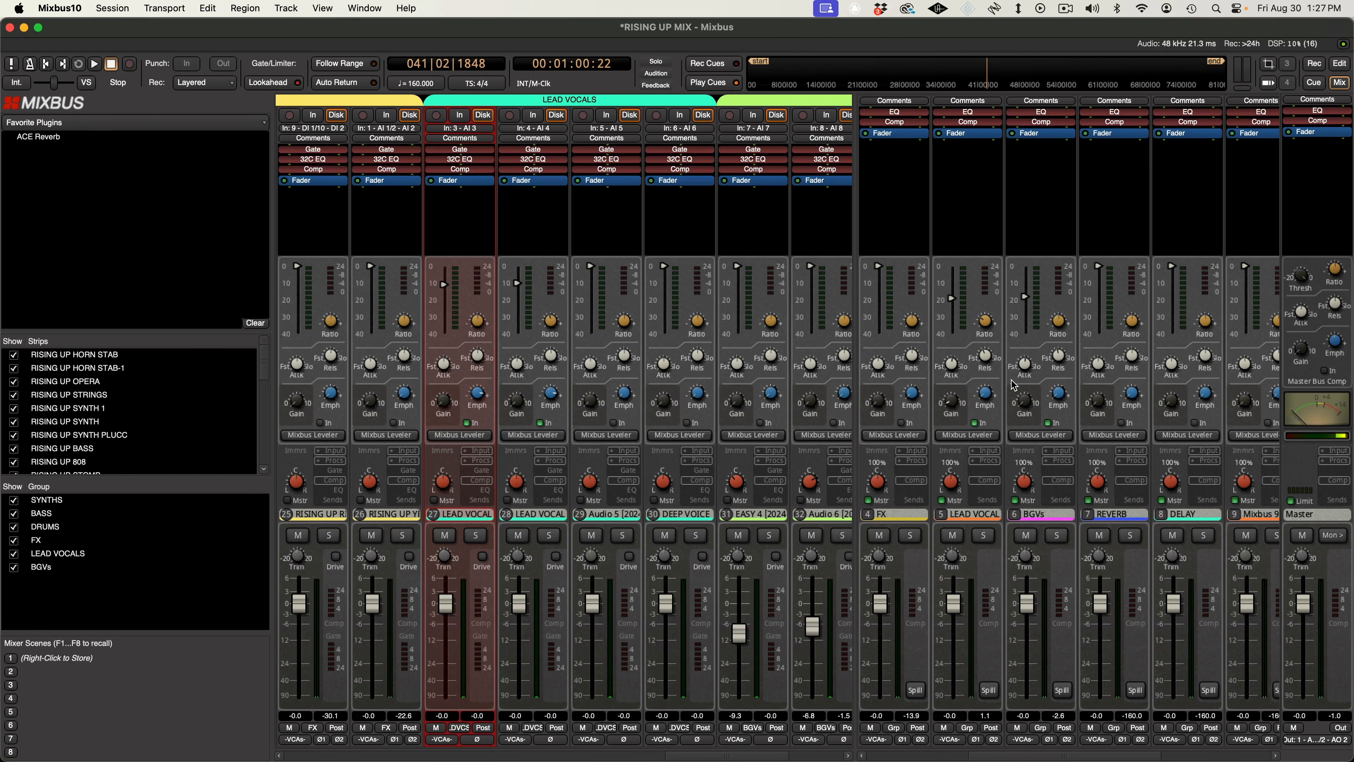
Return the mixer strips to the send and EQ view and select the LEAD VOCALS bus.
{"action": "left_click", "coordinate": [1134, 499]}
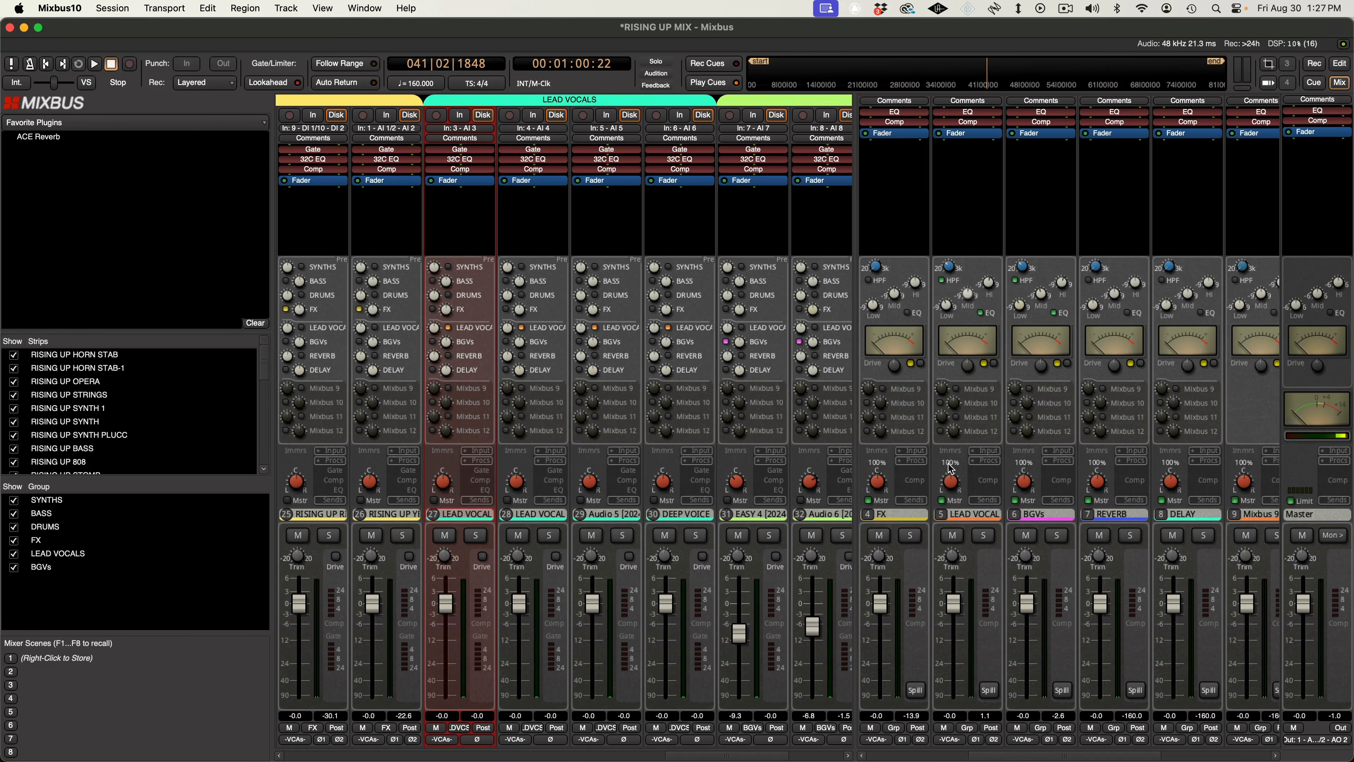
{"action": "scroll", "coordinate": [997, 410], "scroll_direction": "left", "scroll_amount": 1}
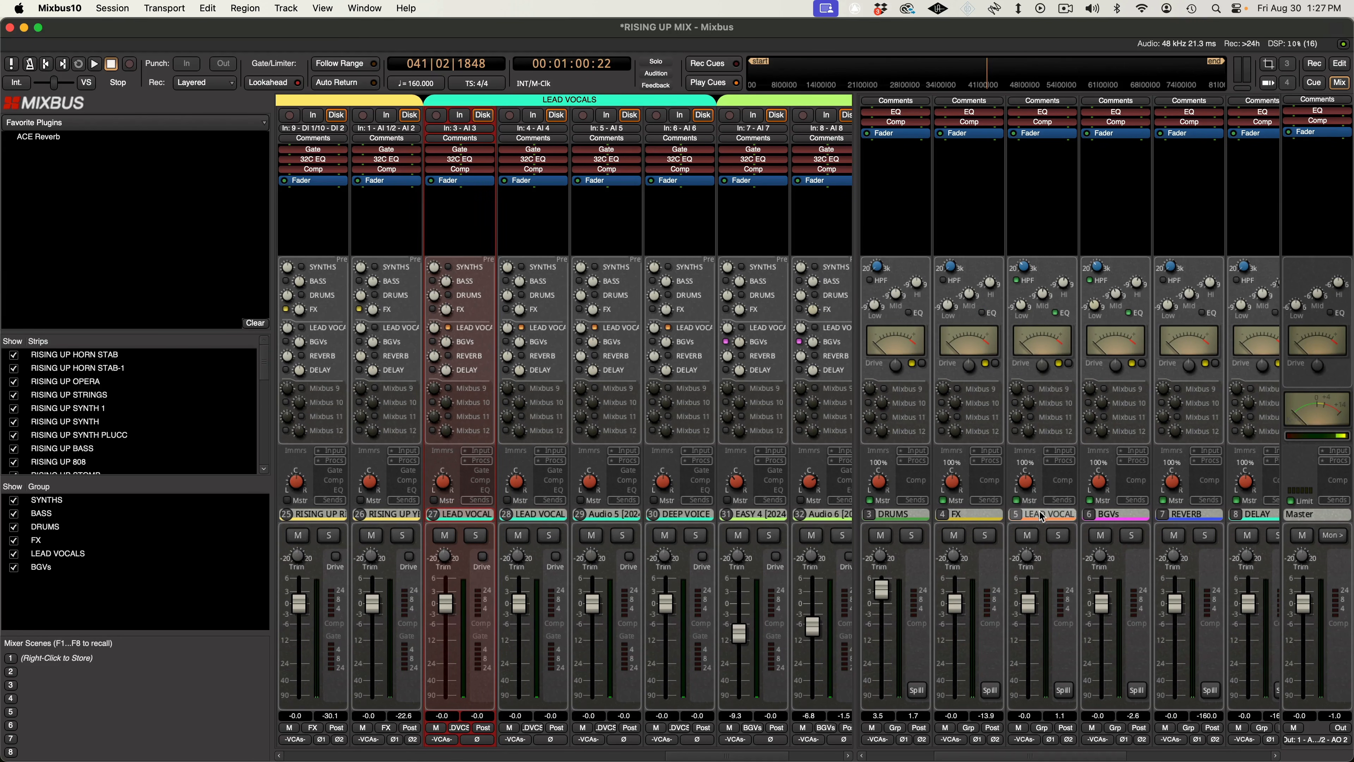
{"action": "left_click", "coordinate": [1043, 518]}
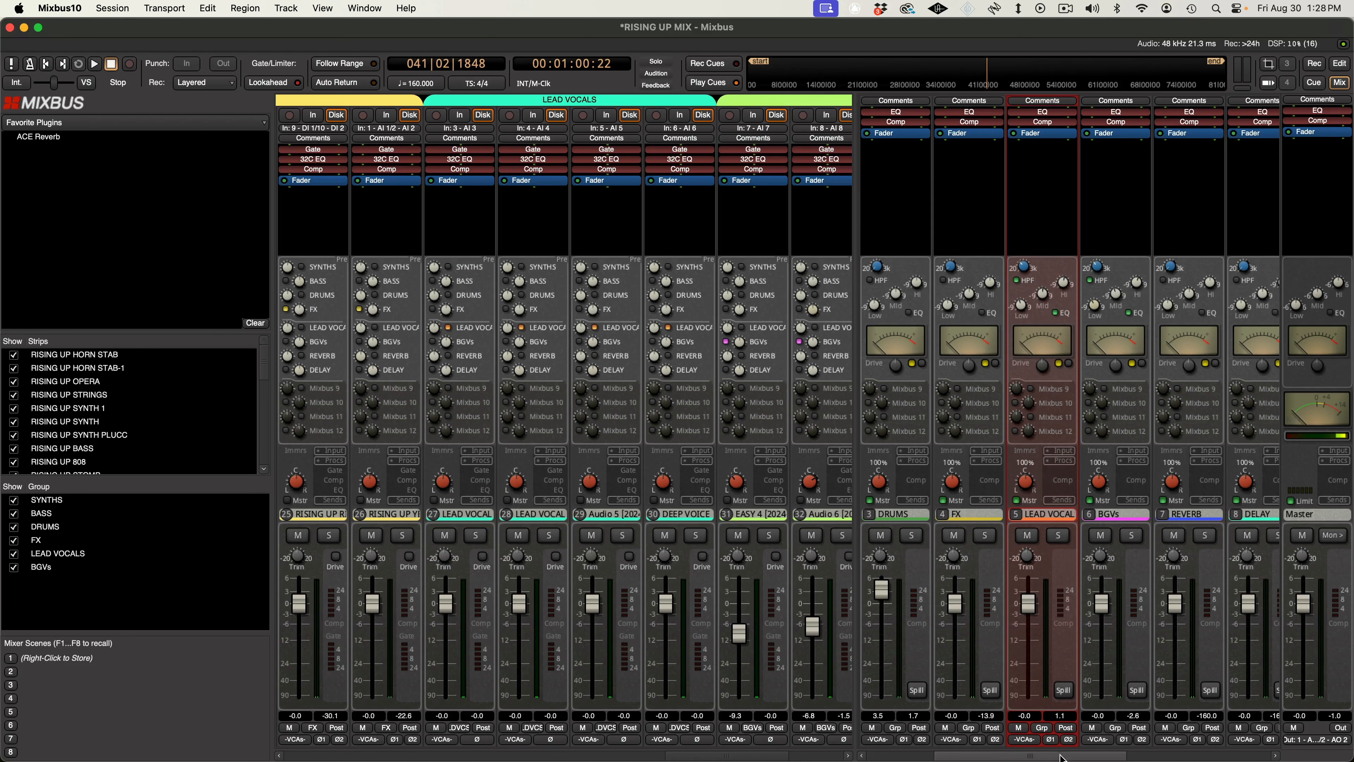
Rename the REVERB bus as BUS 7 and the DELAY bus as BUS 8.
{"action": "left_click_drag", "start_coordinate": [1092, 756], "coordinate": [1175, 756]}
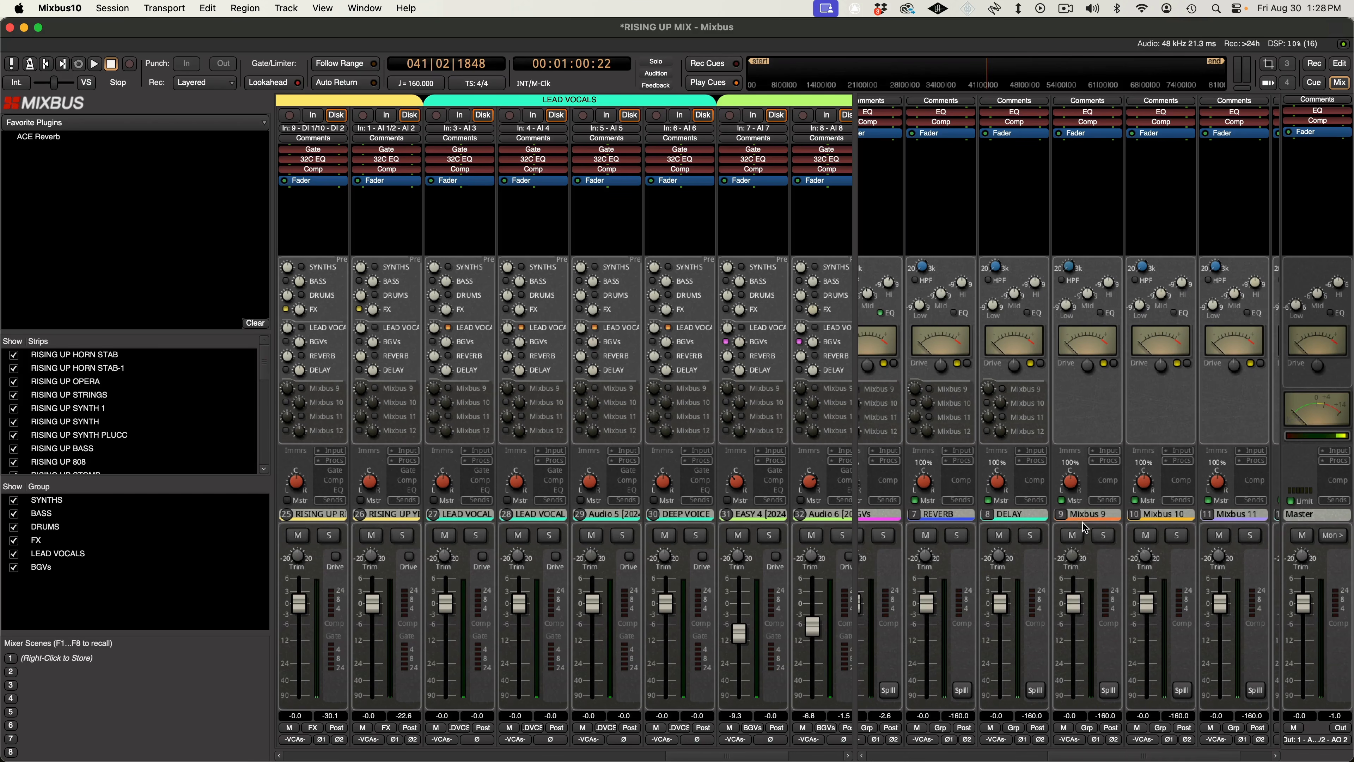
{"action": "left_click", "coordinate": [1012, 526]}
{"action": "double_click", "coordinate": [966, 516]}
{"action": "type", "text": "BUS 7"}
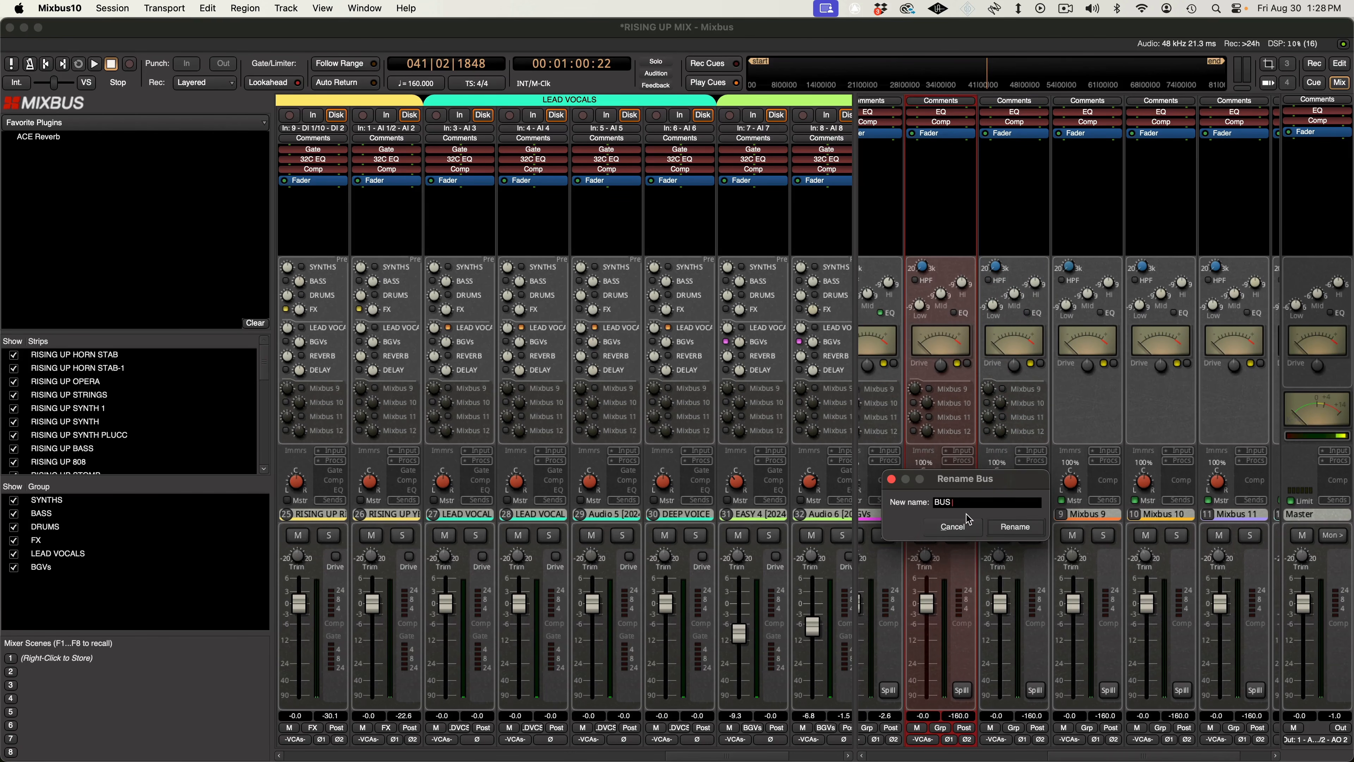
{"action": "key", "text": "Return"}
{"action": "double_click", "coordinate": [1019, 515]}
{"action": "type", "text": "BUS 8"}
{"action": "key", "text": "Return"}
Rename the Mixbus 9 bus as REVERB and the Mixbus 10 bus as DELAY 1_4.
{"action": "double_click", "coordinate": [1089, 515]}
{"action": "type", "text": "REVERB"}
{"action": "key", "text": "Return"}
{"action": "double_click", "coordinate": [1176, 515]}
{"action": "type", "text": "D"}
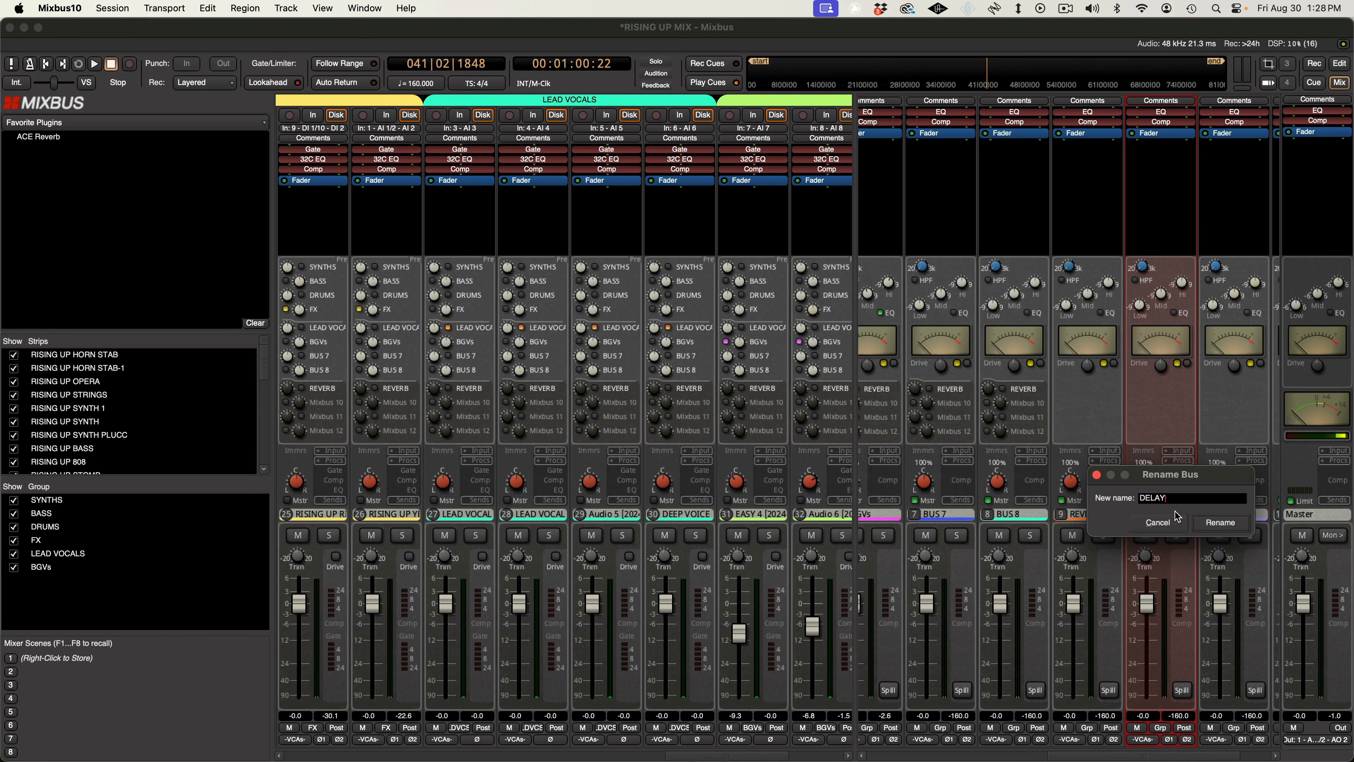
{"action": "type", "text": "ELAY"}
{"action": "key", "text": "Return"}
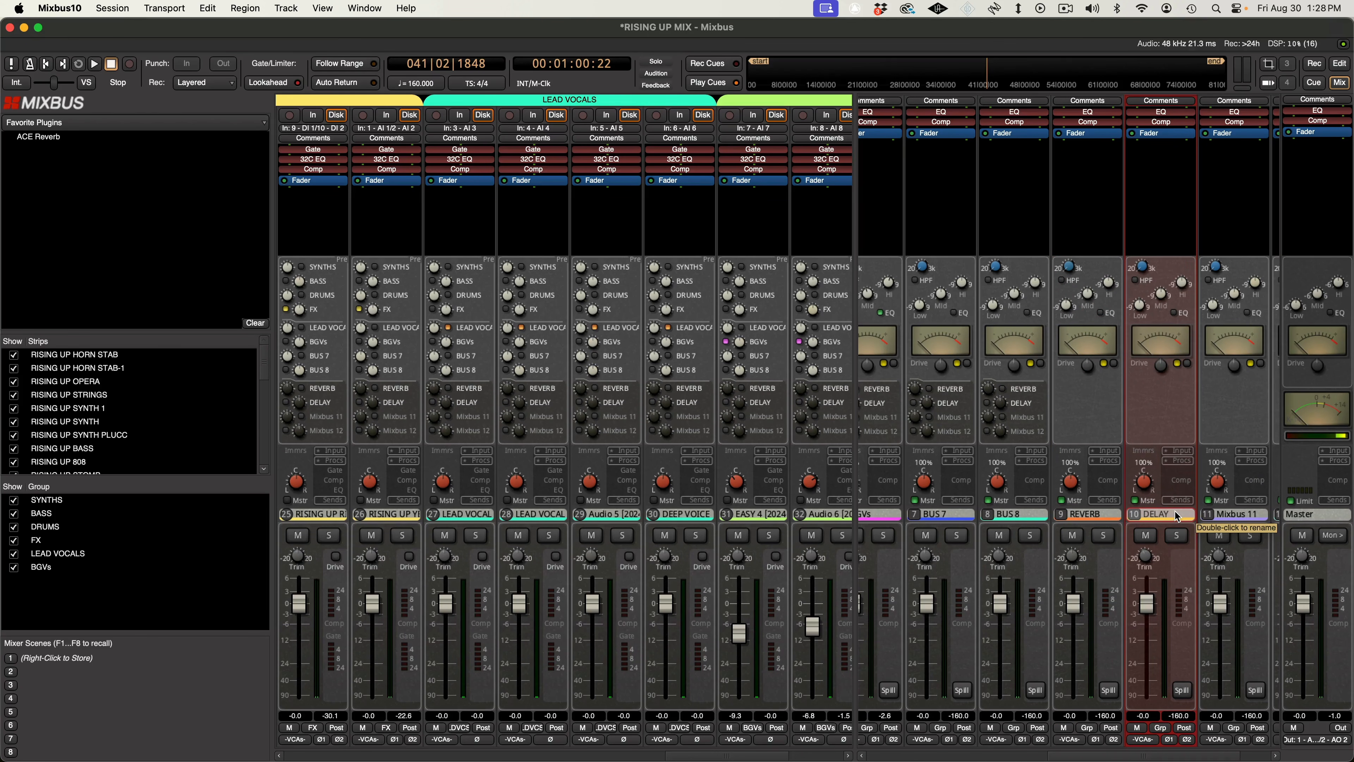
{"action": "double_click", "coordinate": [1177, 516]}
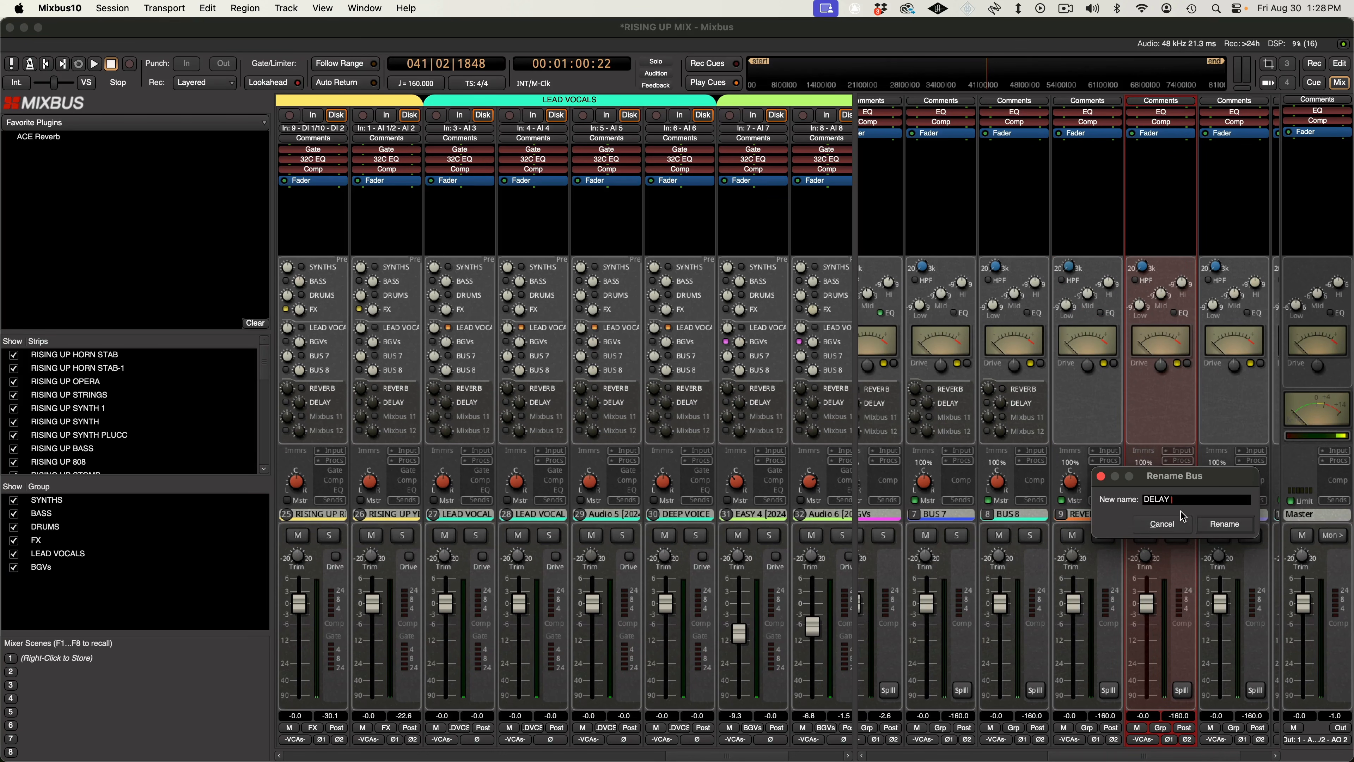
{"action": "left_click", "coordinate": [1210, 522]}
Rename the Mixbus 11 bus as SLAP DELAY.
{"action": "left_click", "coordinate": [1242, 515]}
{"action": "double_click", "coordinate": [1243, 517]}
{"action": "type", "text": "D"}
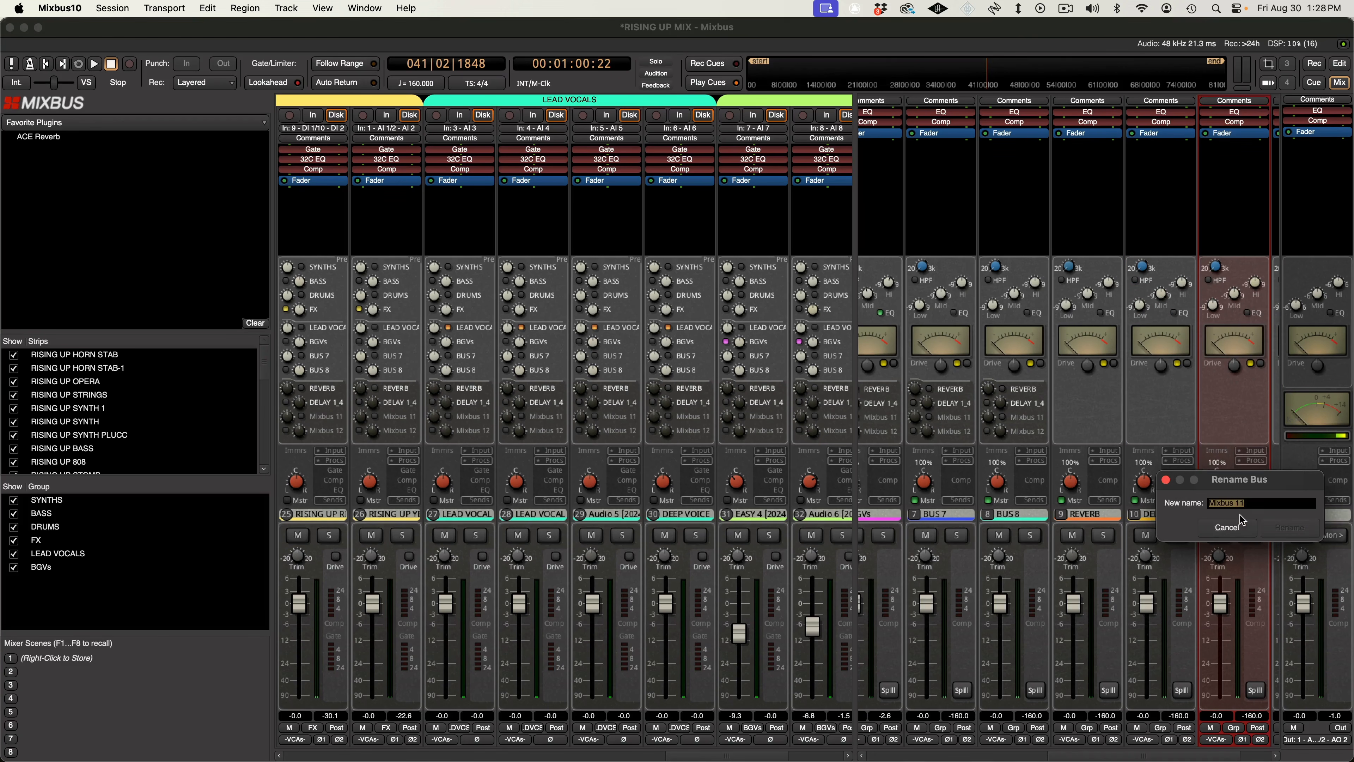
{"action": "type", "text": "LAP DELAY"}
{"action": "key", "text": "Return"}
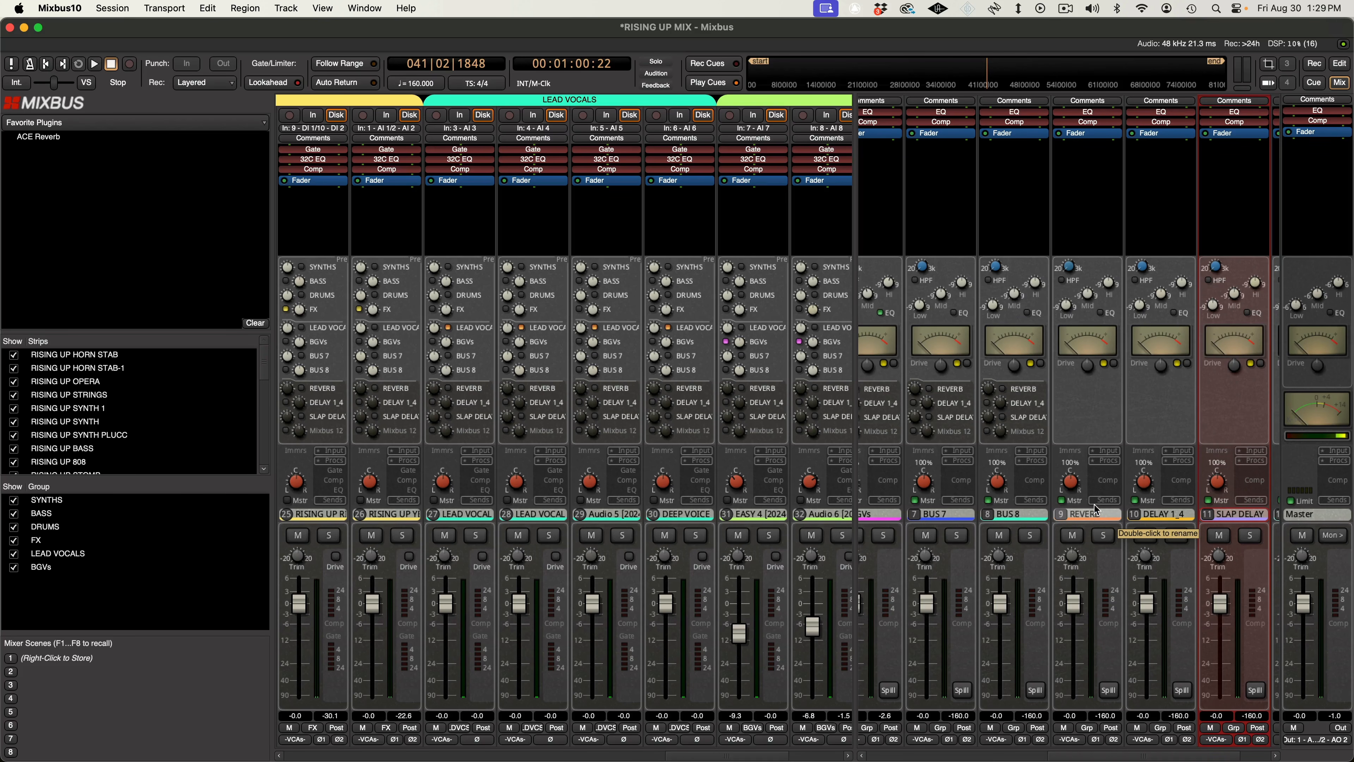
Insert the ACE Reverb plugin after the fader on the REVERB bus.
{"action": "right_click", "coordinate": [1087, 153]}
{"action": "mouse_move", "coordinate": [1158, 246]}
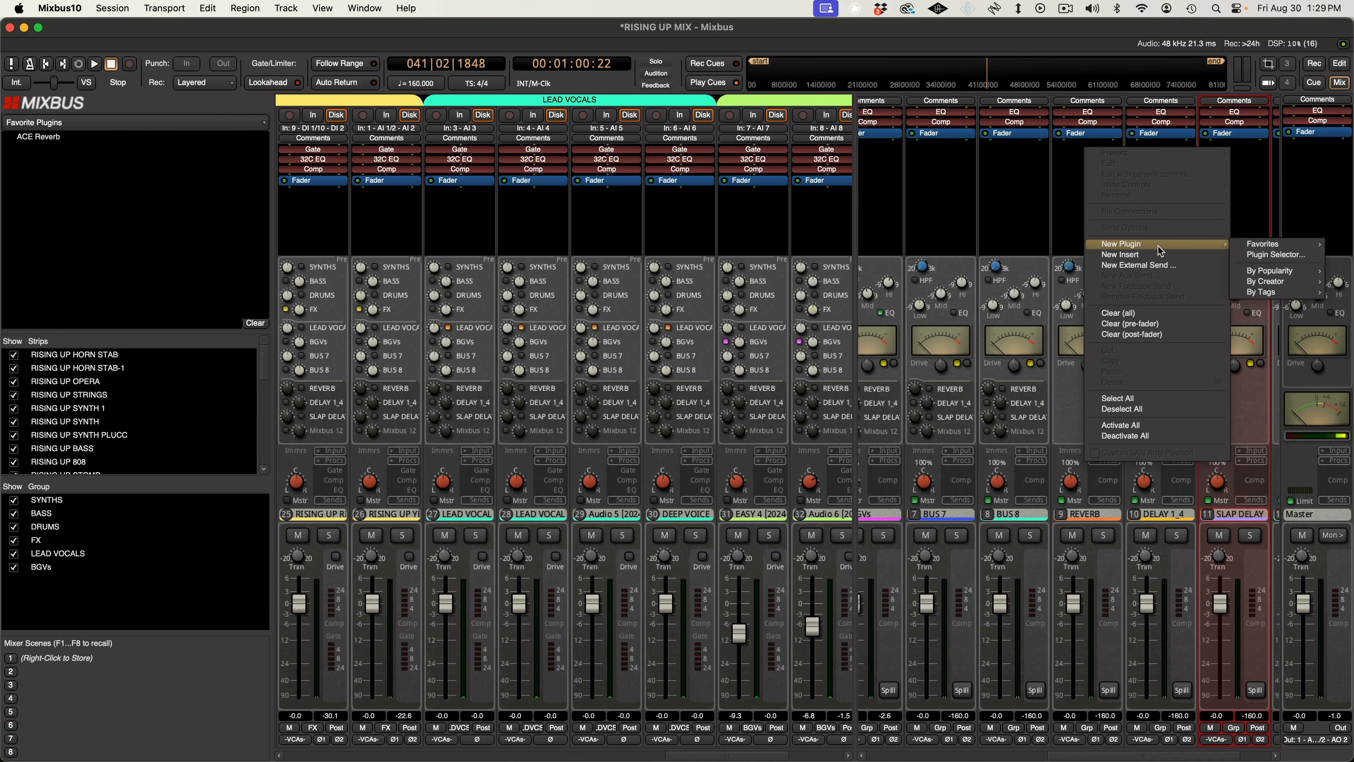
{"action": "left_click", "coordinate": [1290, 245]}
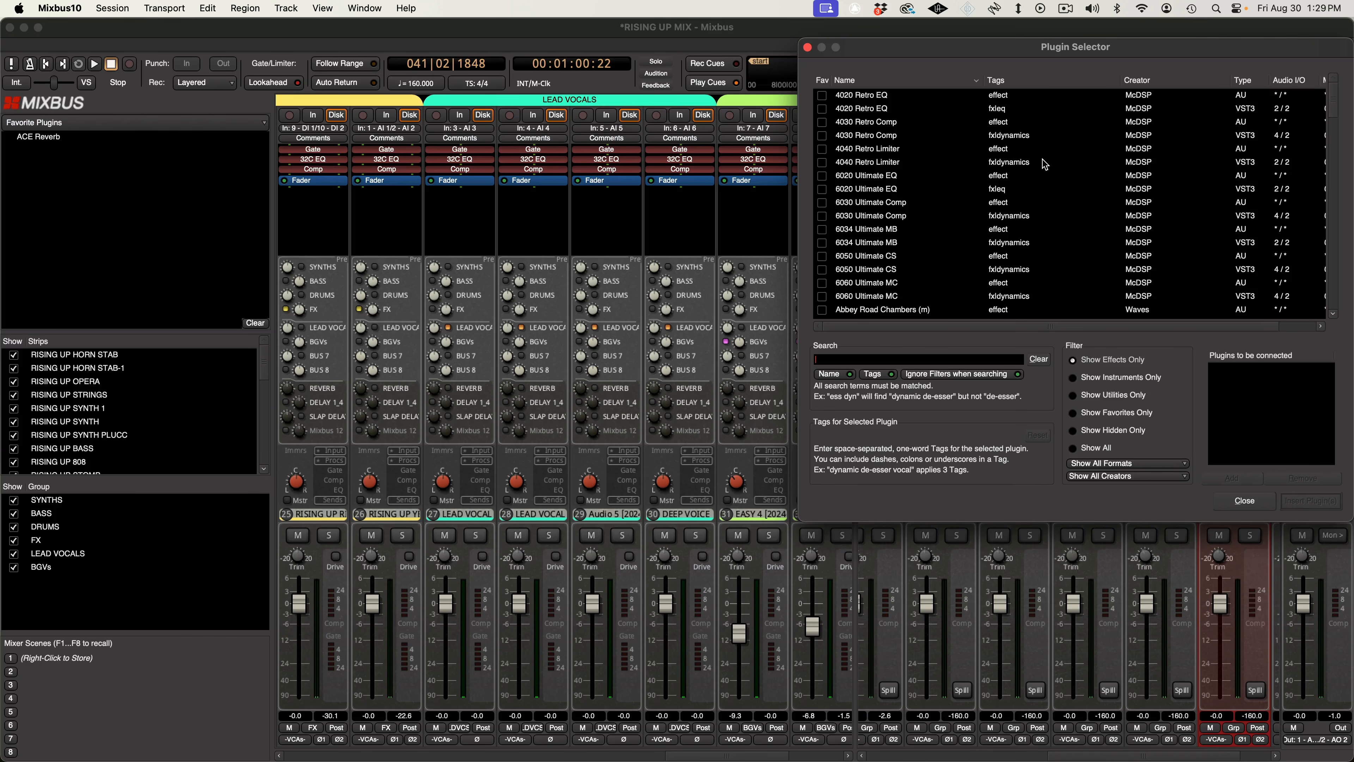
{"action": "scroll", "coordinate": [960, 160], "scroll_direction": "down", "scroll_amount": 10}
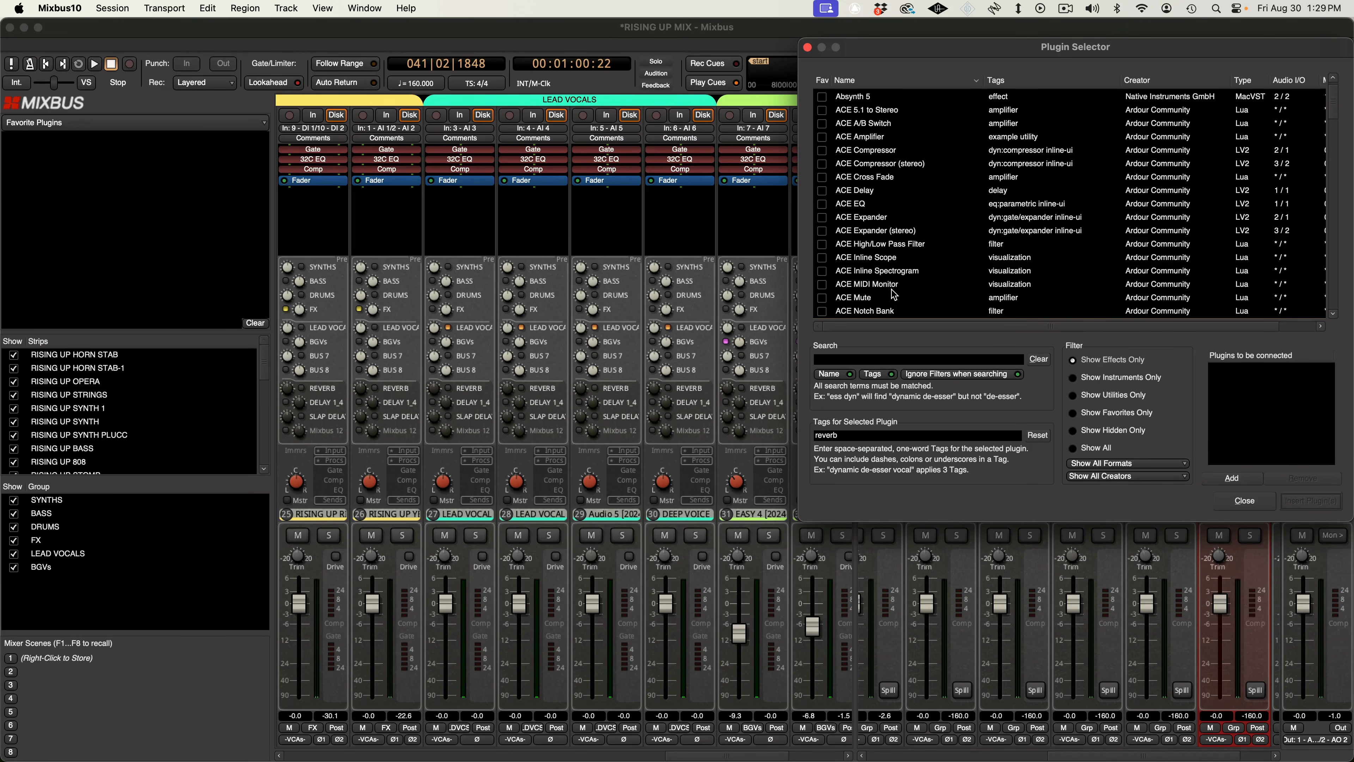
{"action": "scroll", "coordinate": [894, 294], "scroll_direction": "down", "scroll_amount": 2}
{"action": "left_click", "coordinate": [1232, 478]}
{"action": "left_click", "coordinate": [1310, 501]}
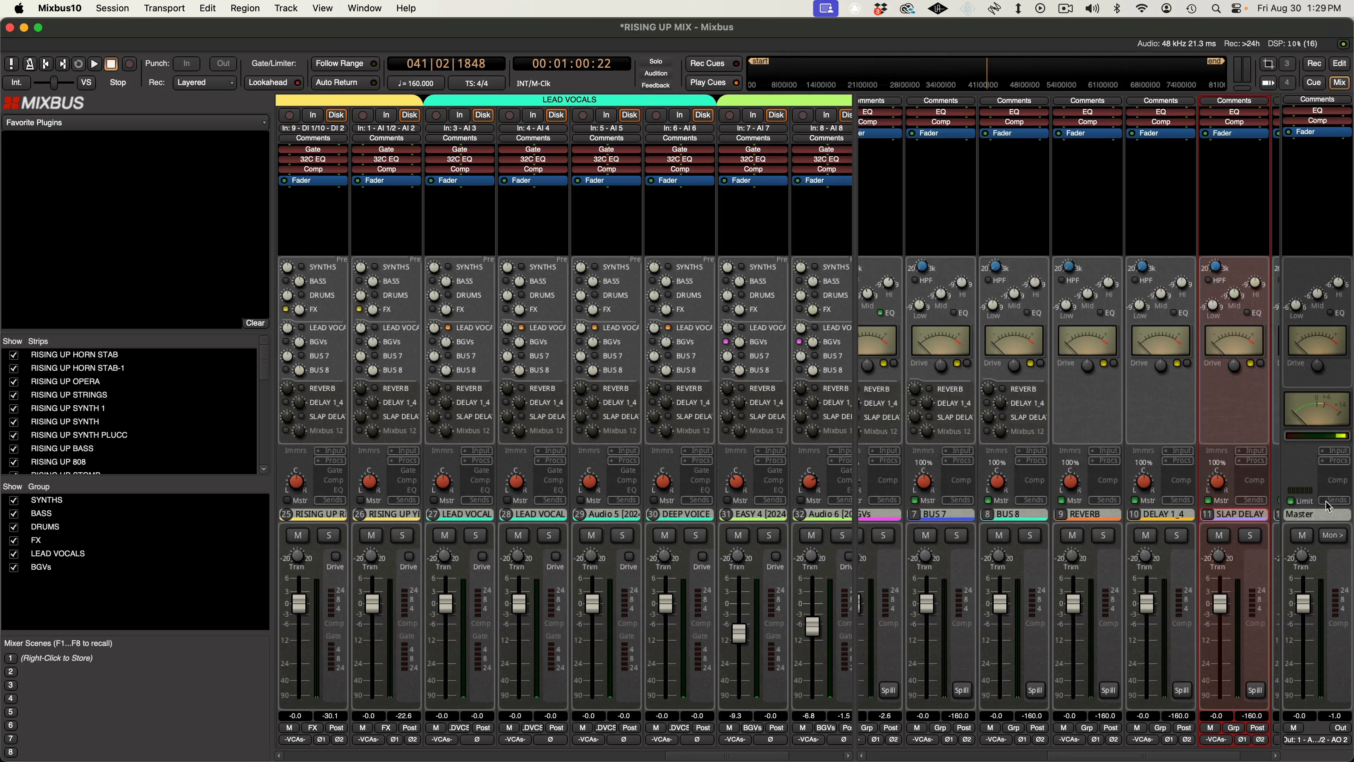
Set the ACE Reverb's blend to 1.000 and its room size to about 0.598, and move its window clear of the buses.
{"action": "left_click_drag", "start_coordinate": [1111, 329], "coordinate": [934, 240]}
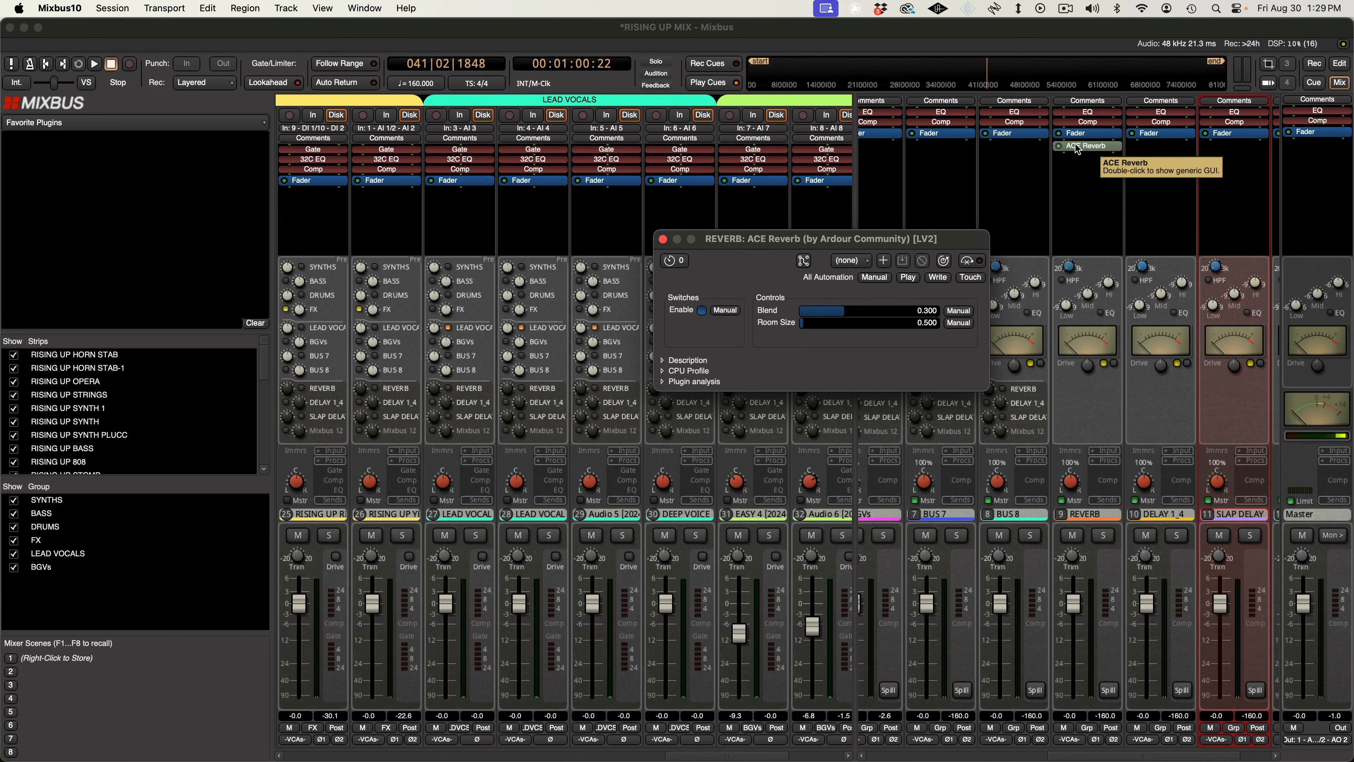
{"action": "left_click_drag", "start_coordinate": [864, 306], "coordinate": [940, 314]}
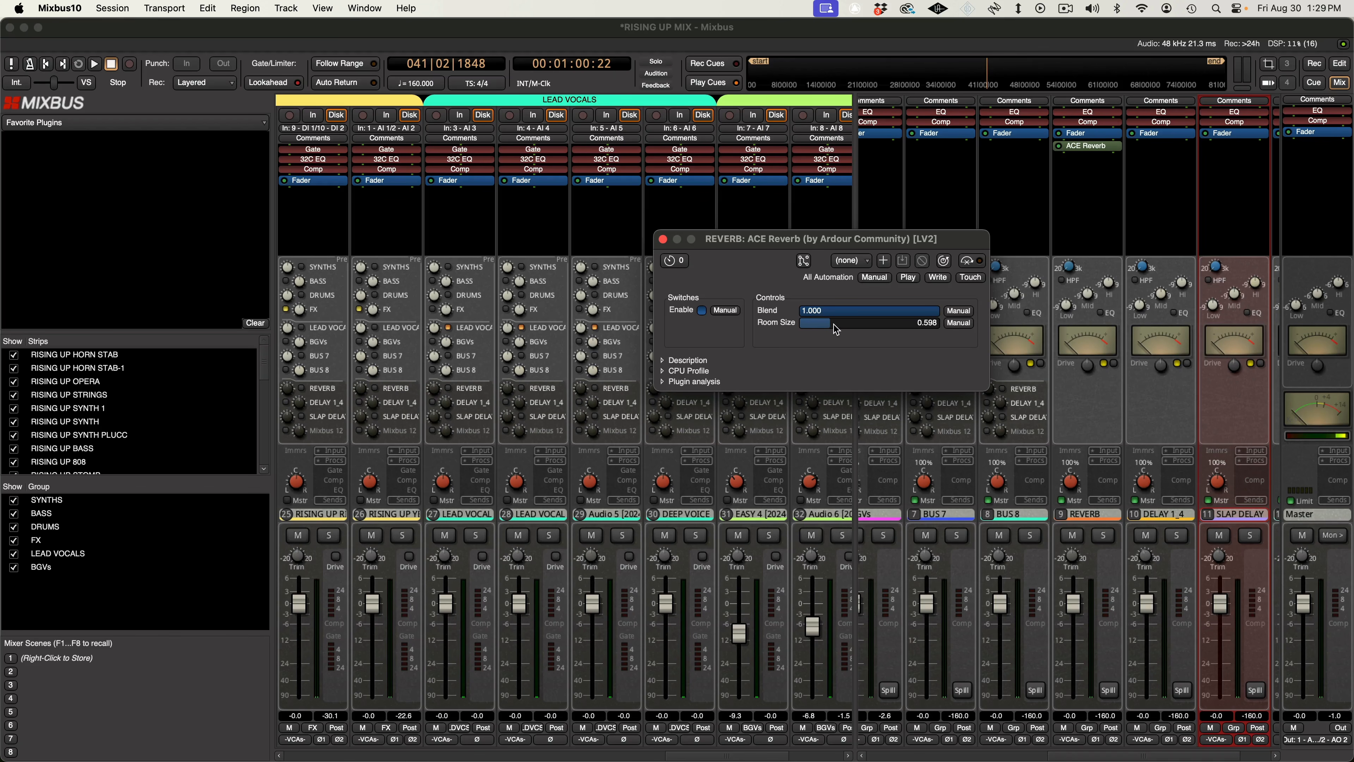
{"action": "left_click_drag", "start_coordinate": [826, 241], "coordinate": [562, 212]}
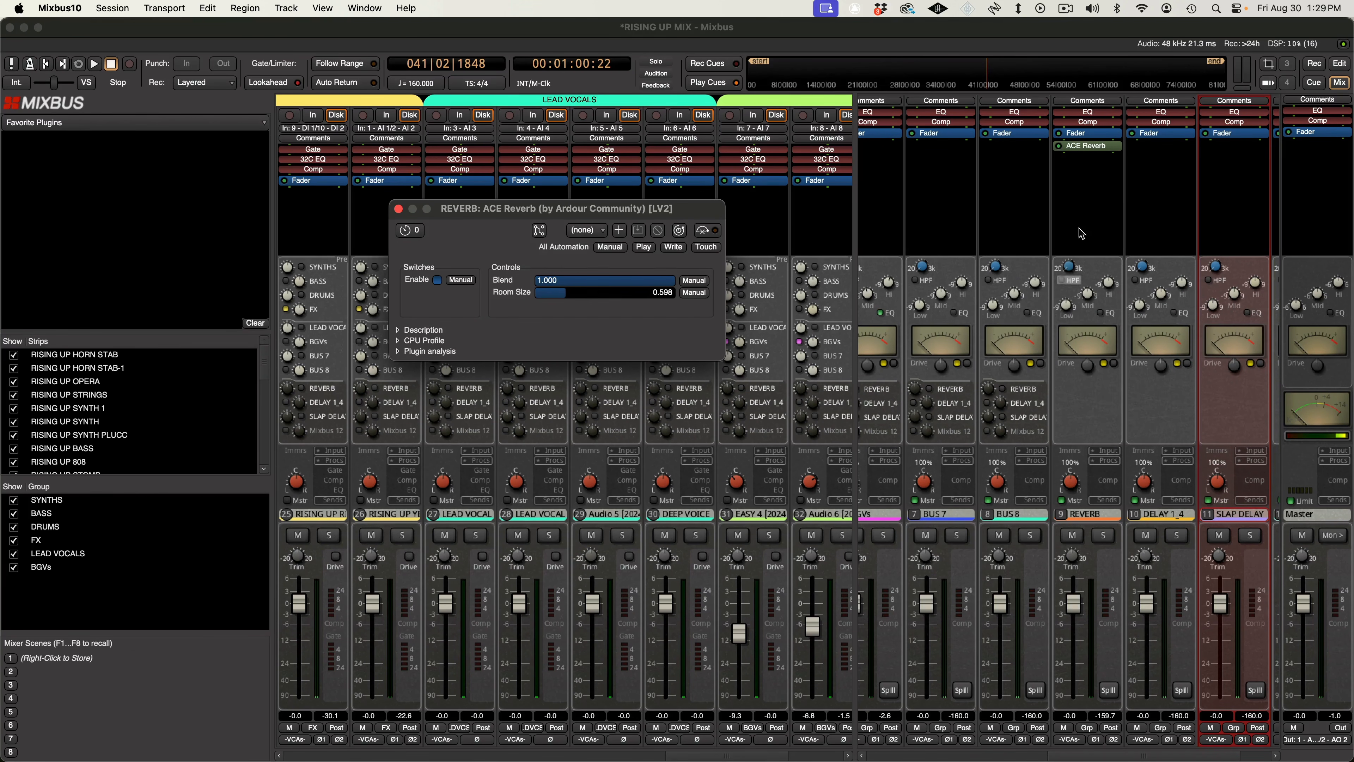
Enable the REVERB send on the LEAD VOCALS bus and lower it to about -6.3 dB while playing from the song start.
{"action": "scroll", "coordinate": [1079, 223], "scroll_direction": "left", "scroll_amount": 6}
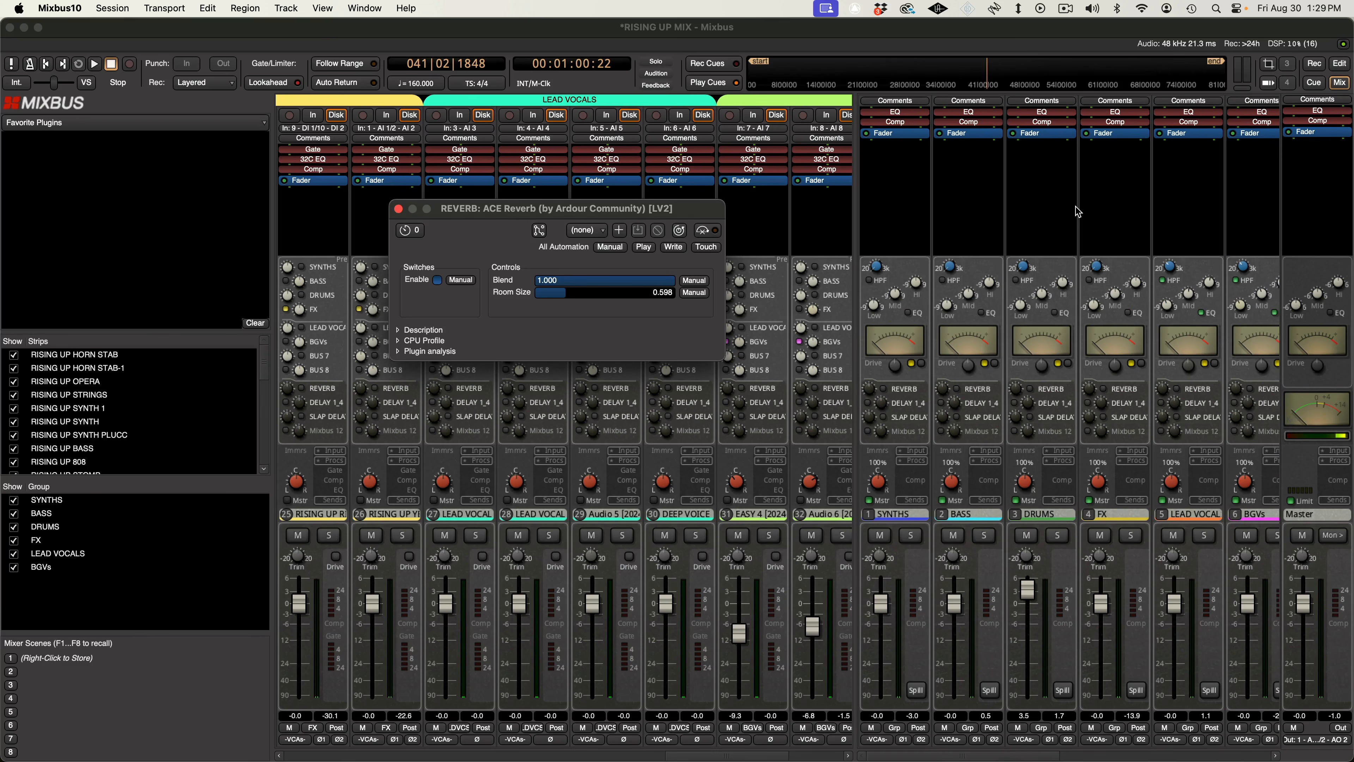
{"action": "left_click", "coordinate": [1176, 390]}
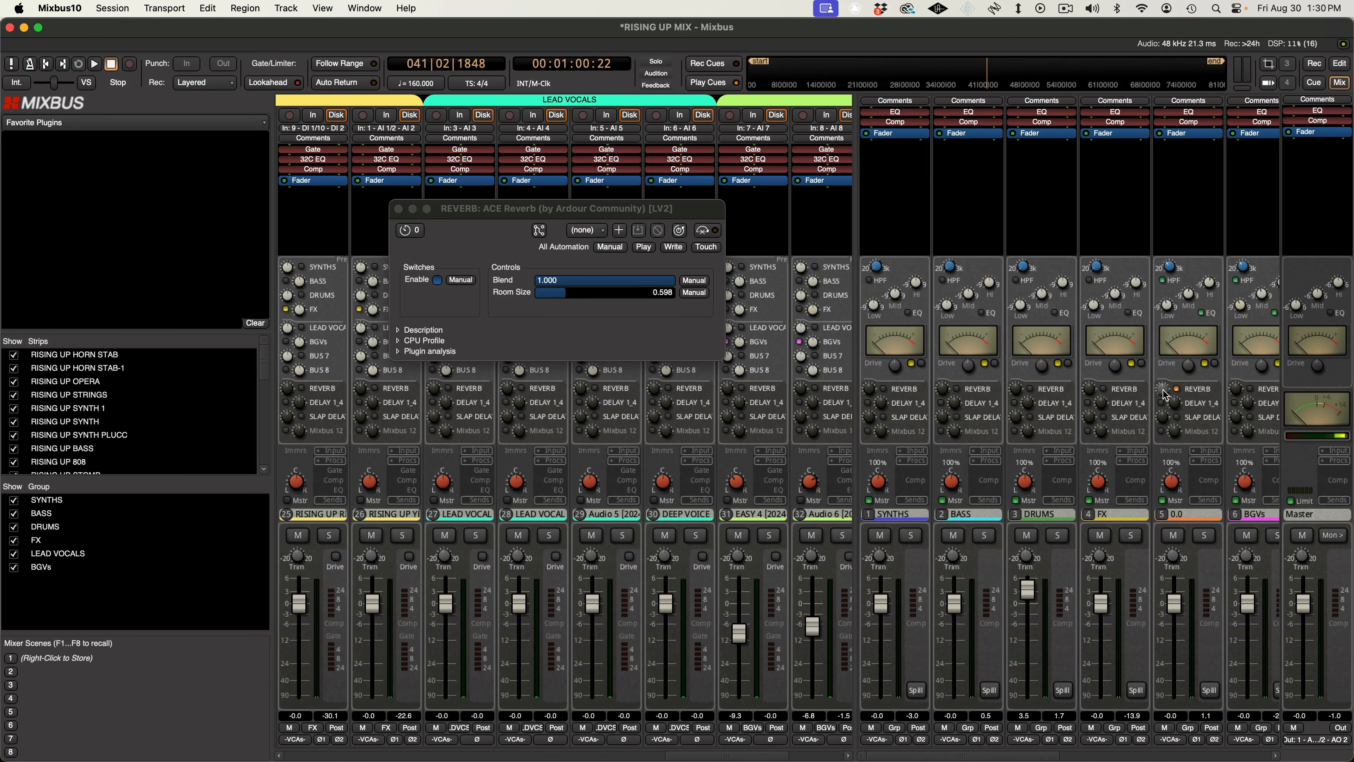
{"action": "key", "text": "Home"}
{"action": "key", "text": "space"}
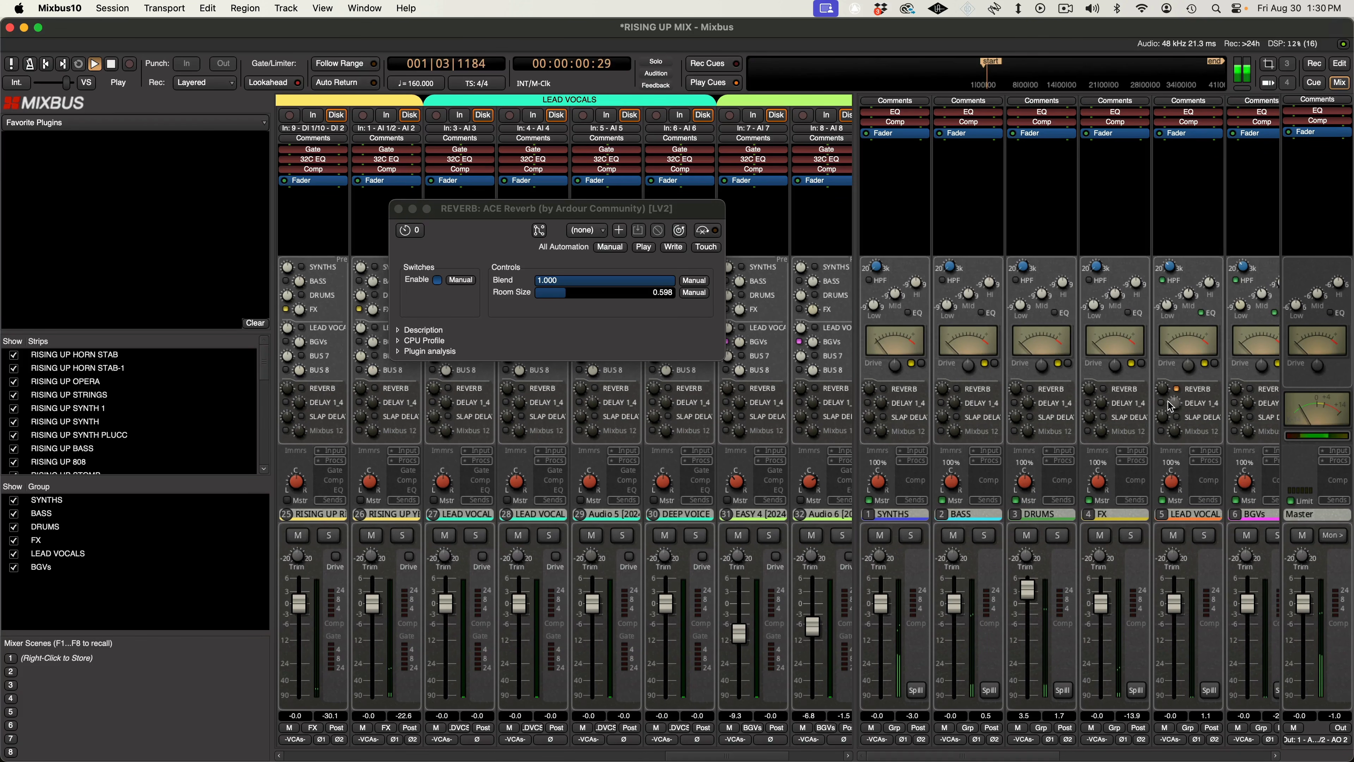
{"action": "left_click_drag", "start_coordinate": [1160, 394], "coordinate": [1160, 392]}
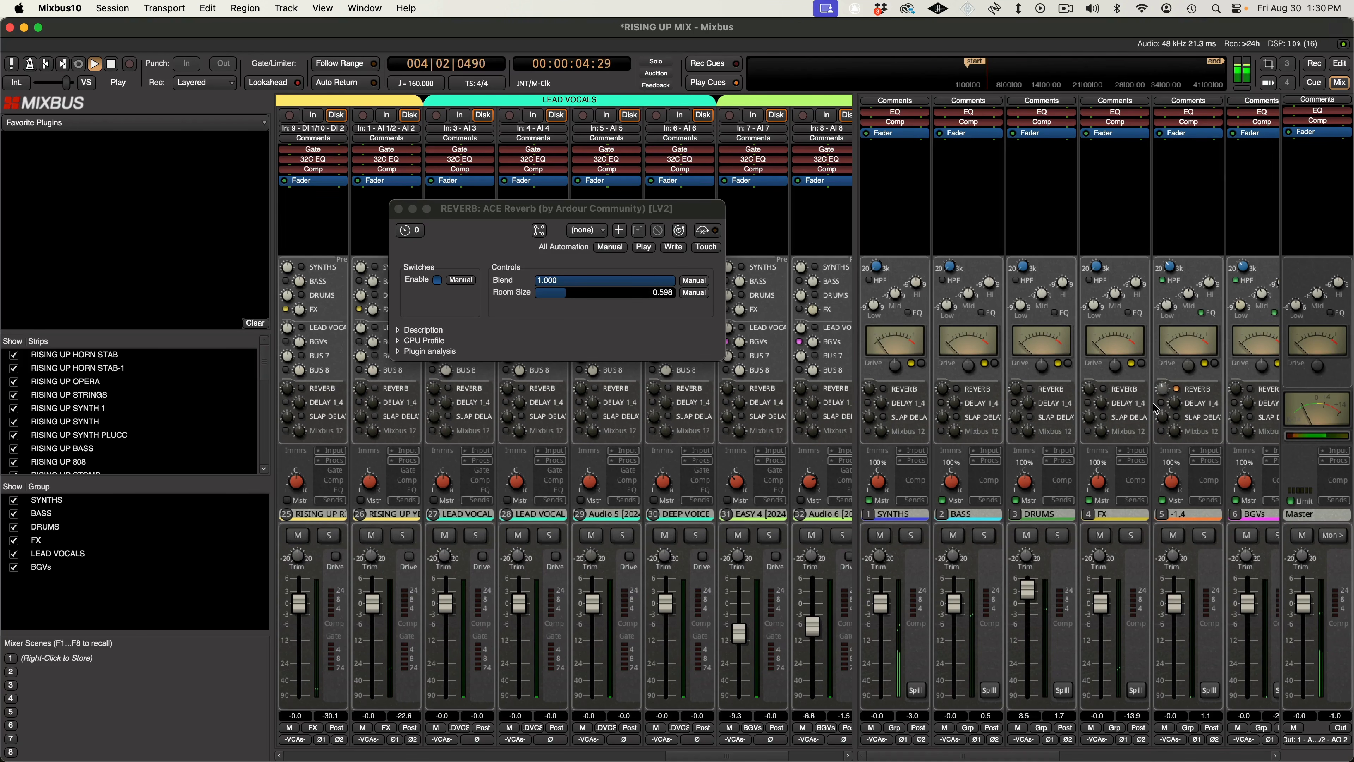
{"action": "left_click_drag", "start_coordinate": [1148, 415], "coordinate": [1143, 432]}
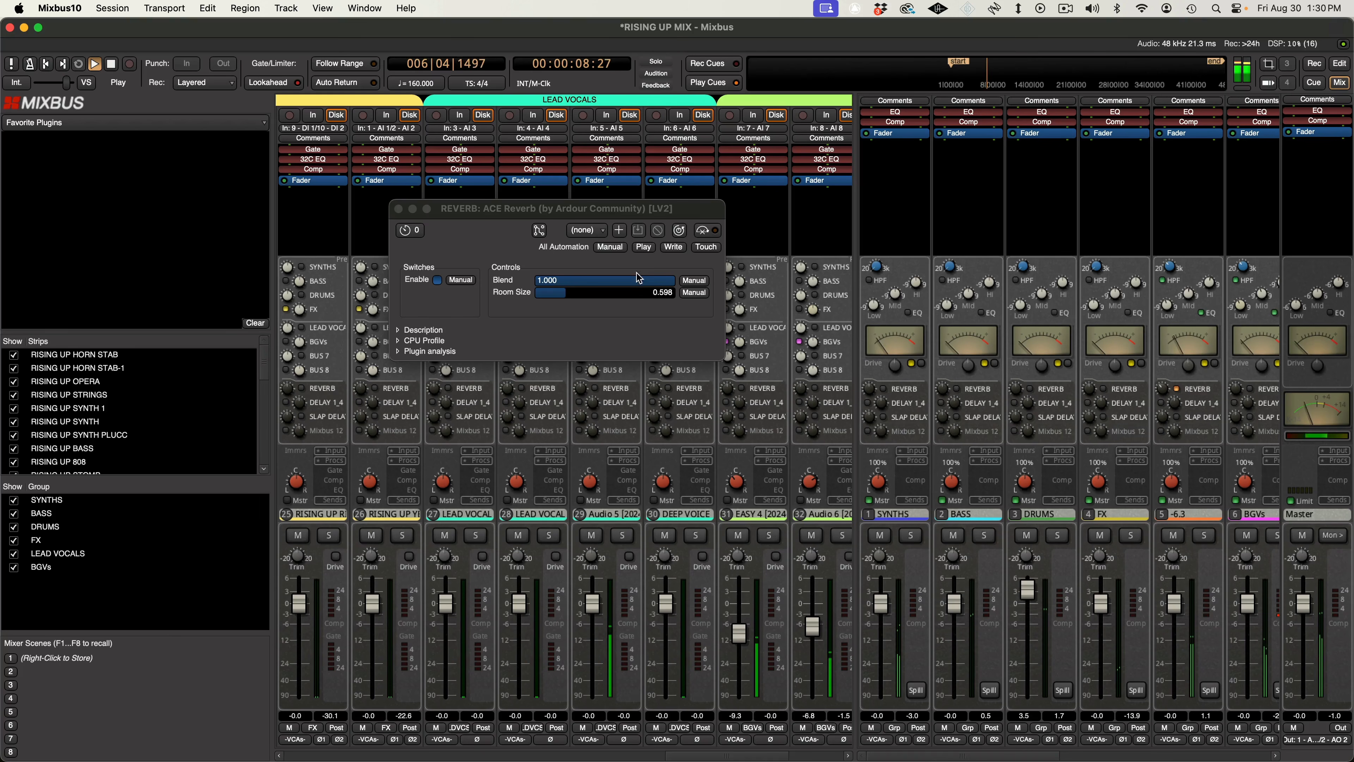
Set the ACE Reverb's room size to 1.000 and bring the LEAD VOCALS bus's REVERB send to about -12.7 dB.
{"action": "left_click_drag", "start_coordinate": [587, 292], "coordinate": [674, 296]}
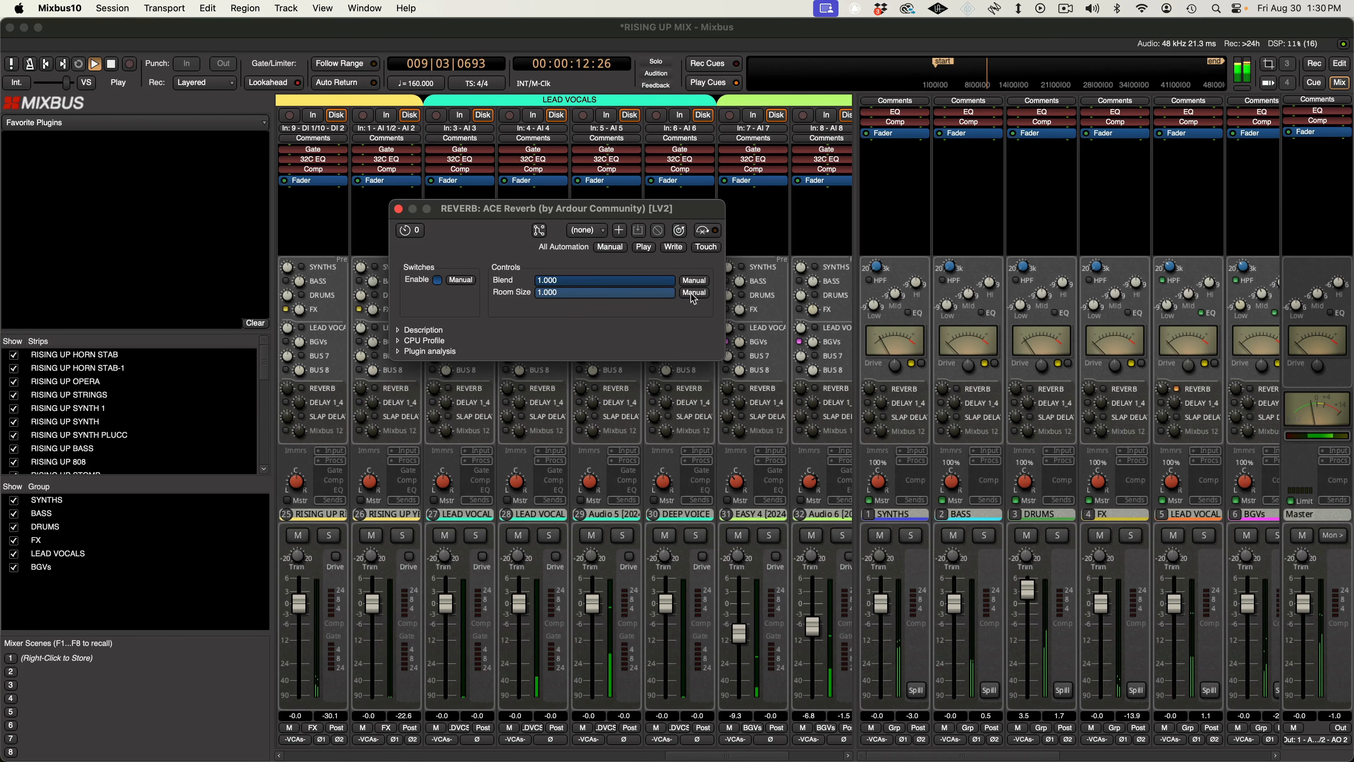
{"action": "left_click_drag", "start_coordinate": [1167, 395], "coordinate": [1148, 420]}
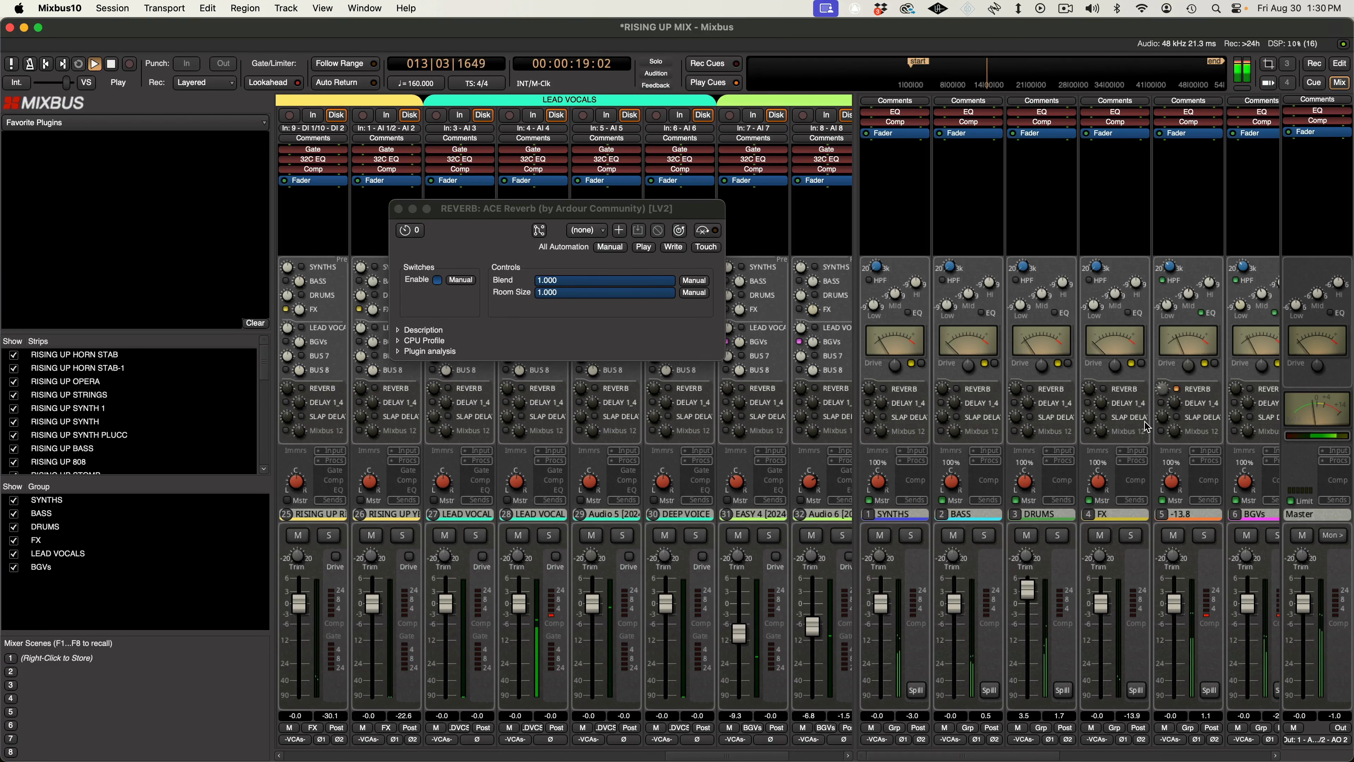
{"action": "left_click_drag", "start_coordinate": [1144, 421], "coordinate": [1150, 417]}
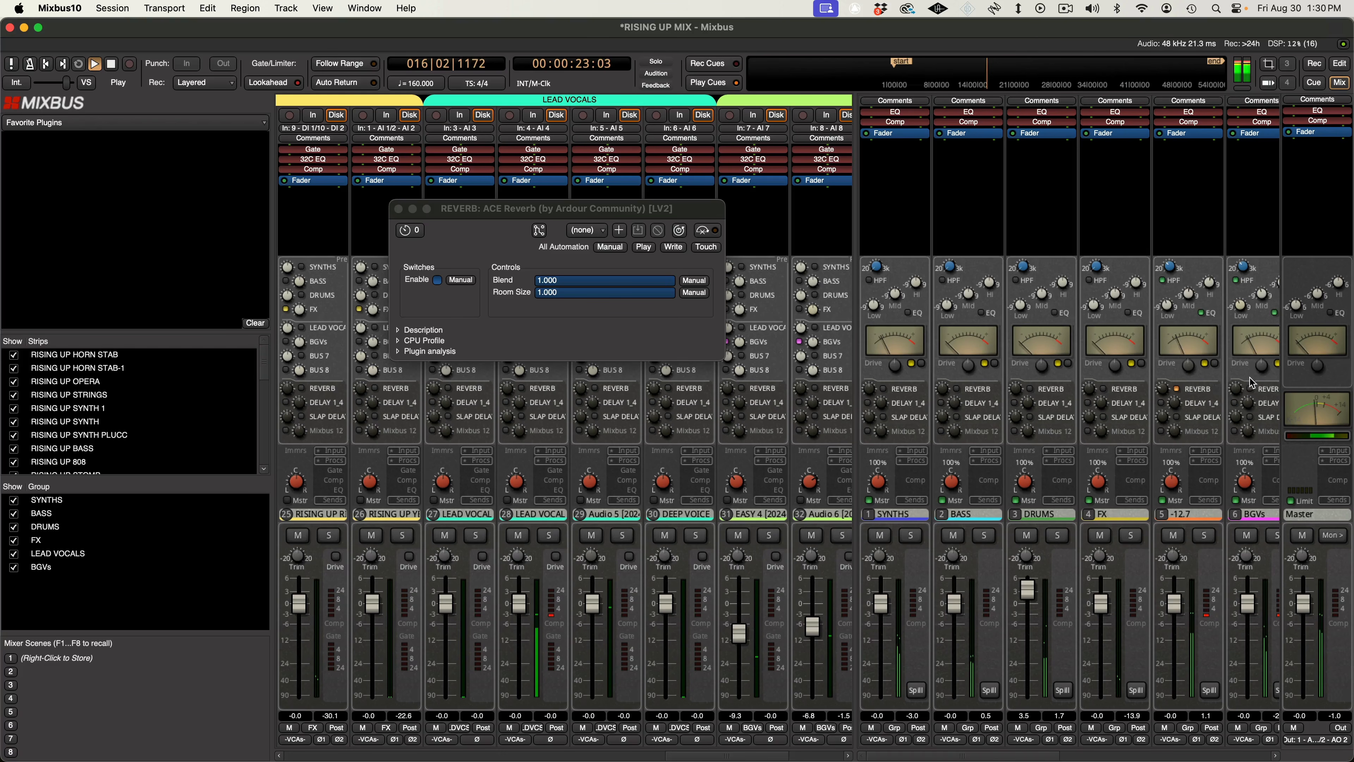
Enable the REVERB sends on the BGVs bus and the ADLIBS track and lower them during playback, closing the reverb window and stopping playback.
{"action": "scroll", "coordinate": [1239, 190], "scroll_direction": "right", "scroll_amount": 3}
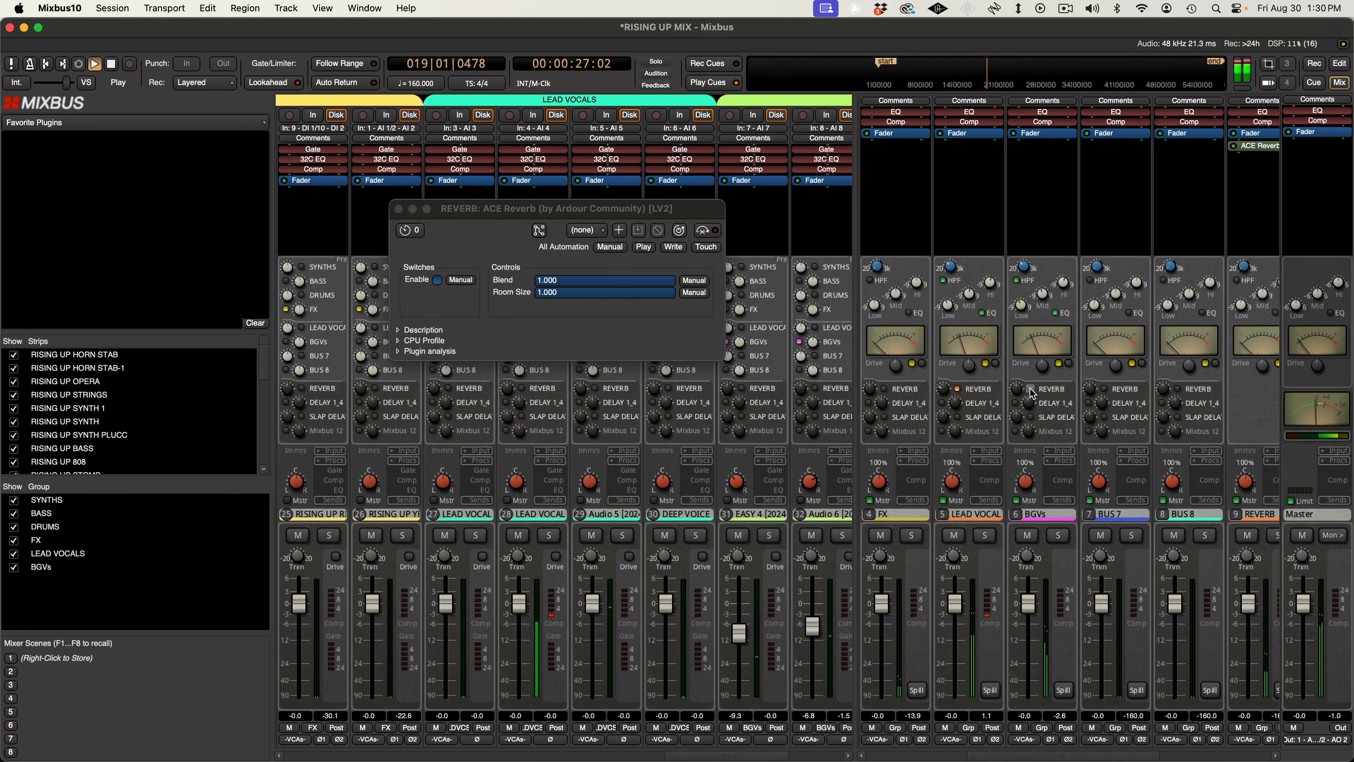
{"action": "left_click_drag", "start_coordinate": [1014, 396], "coordinate": [975, 475]}
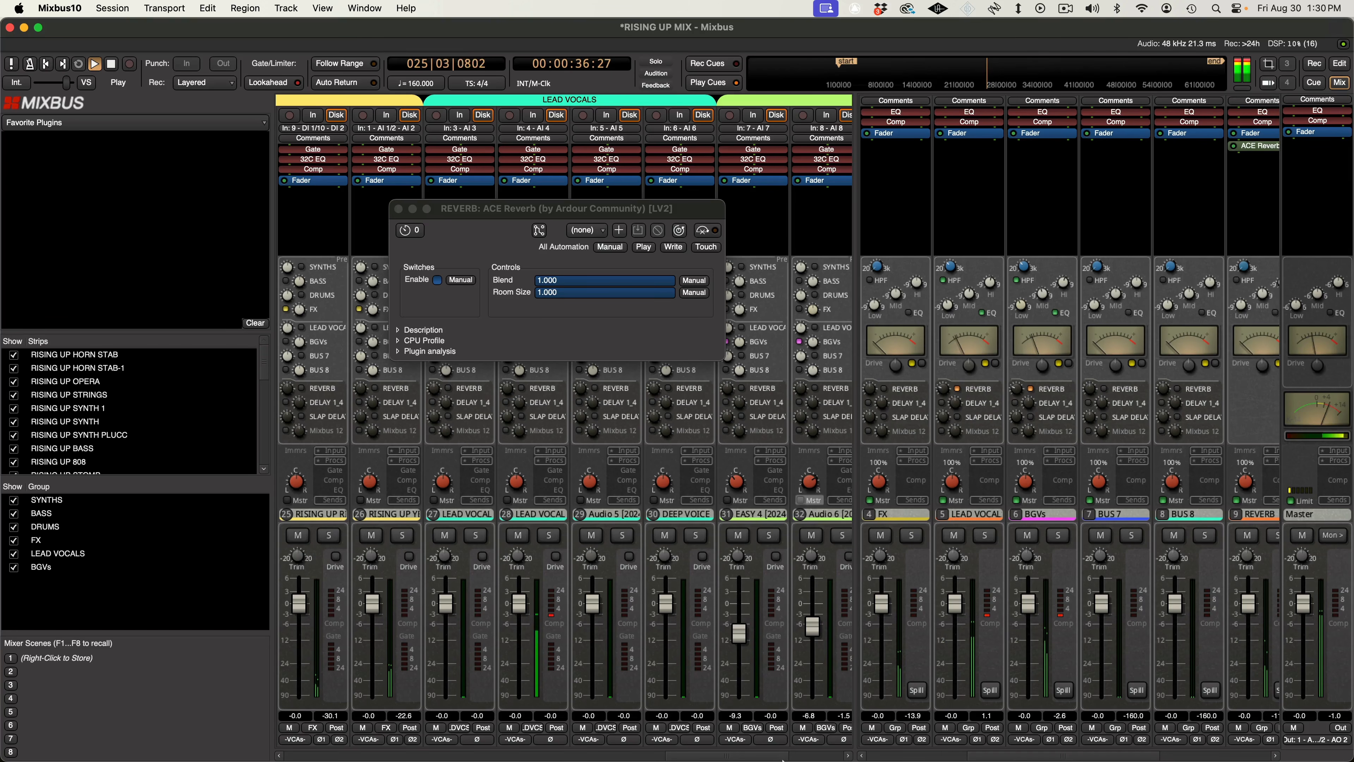
{"action": "scroll", "coordinate": [824, 758], "scroll_direction": "right", "scroll_amount": 1}
{"action": "scroll", "coordinate": [824, 758], "scroll_direction": "right", "scroll_amount": 3}
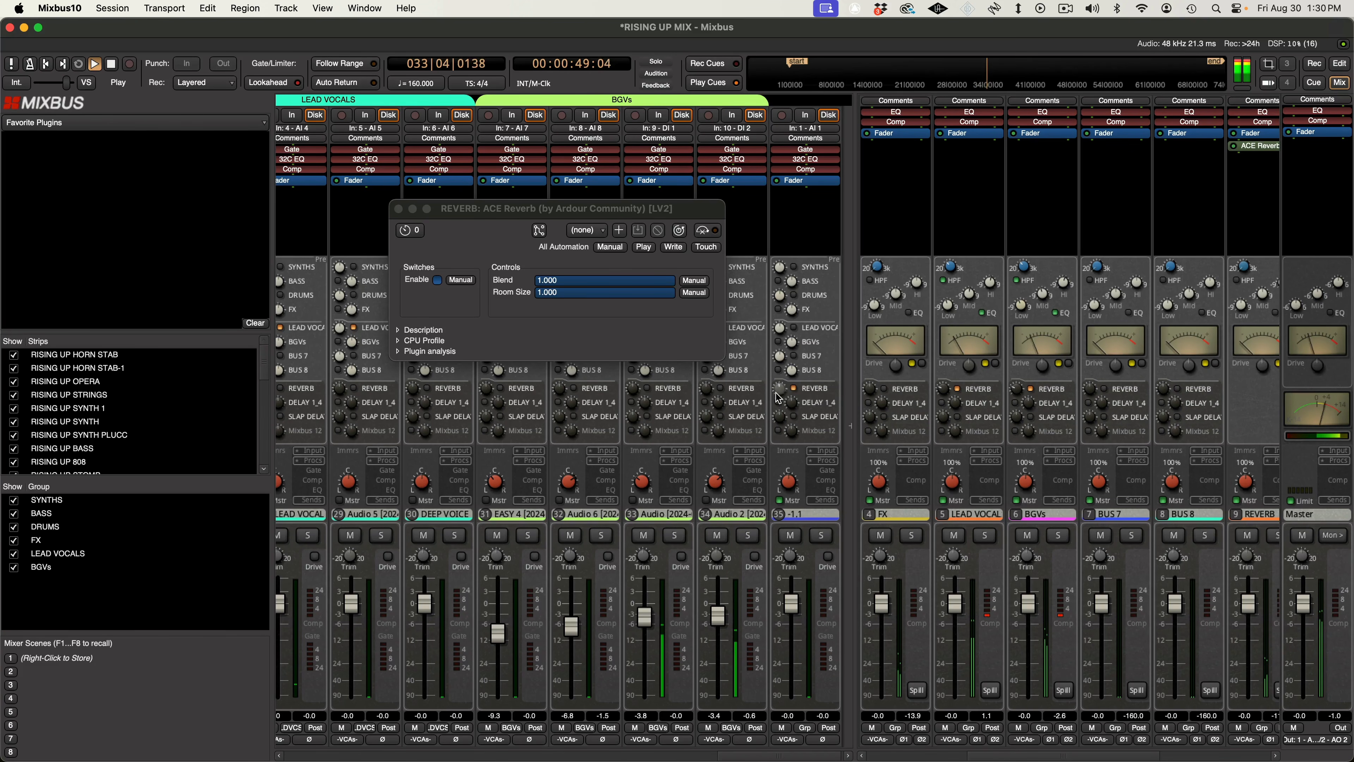
{"action": "left_click", "coordinate": [398, 208]}
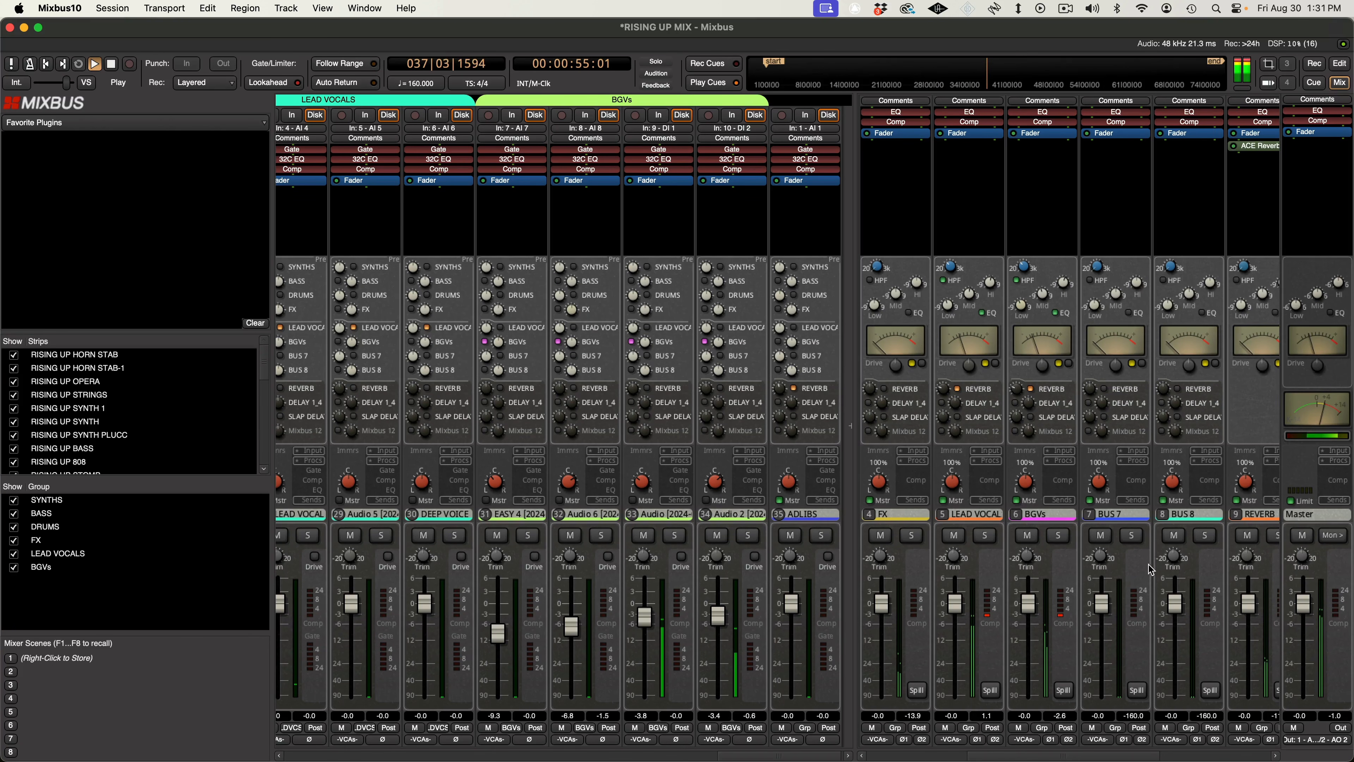
{"action": "key", "text": "space"}
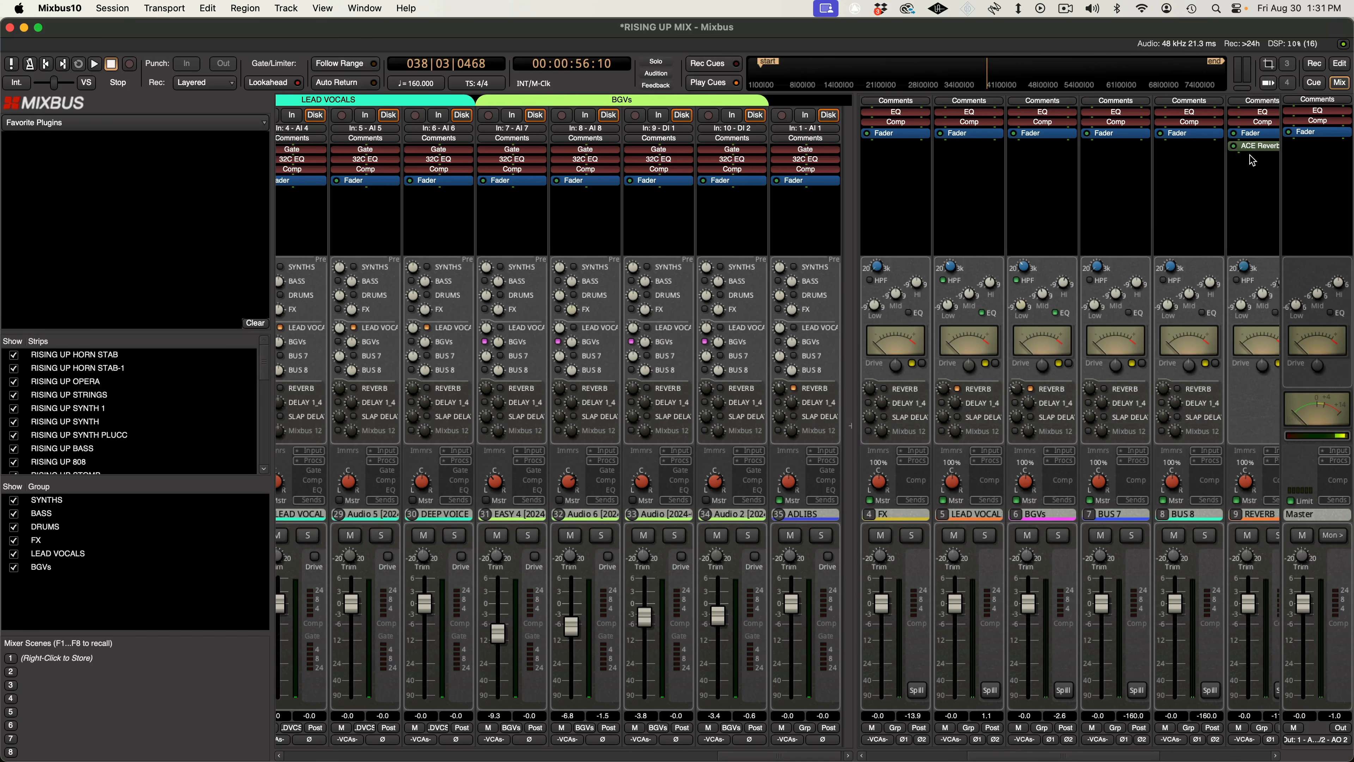
Insert the ACE Delay plugin after the fader on the DELAY 1_4 bus.
{"action": "scroll", "coordinate": [1250, 161], "scroll_direction": "right", "scroll_amount": 5}
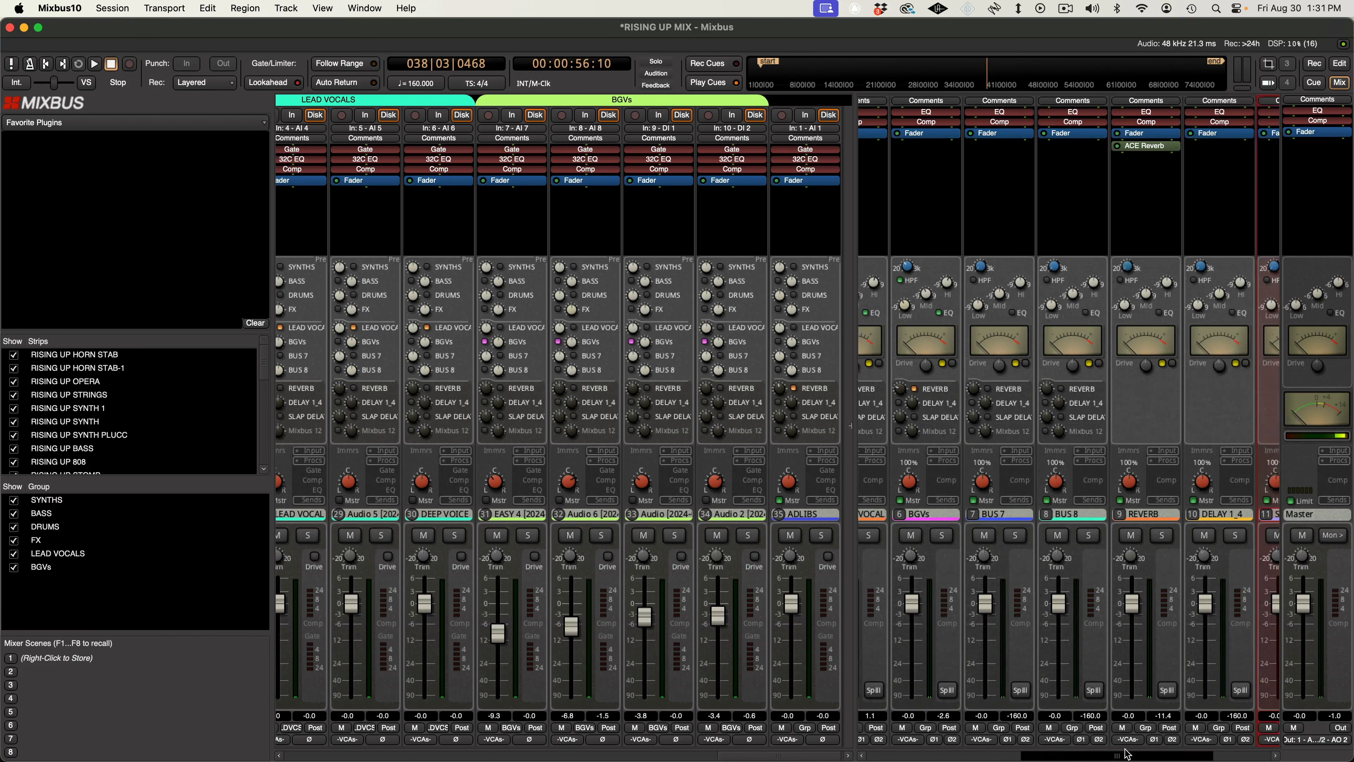
{"action": "right_click", "coordinate": [1147, 146]}
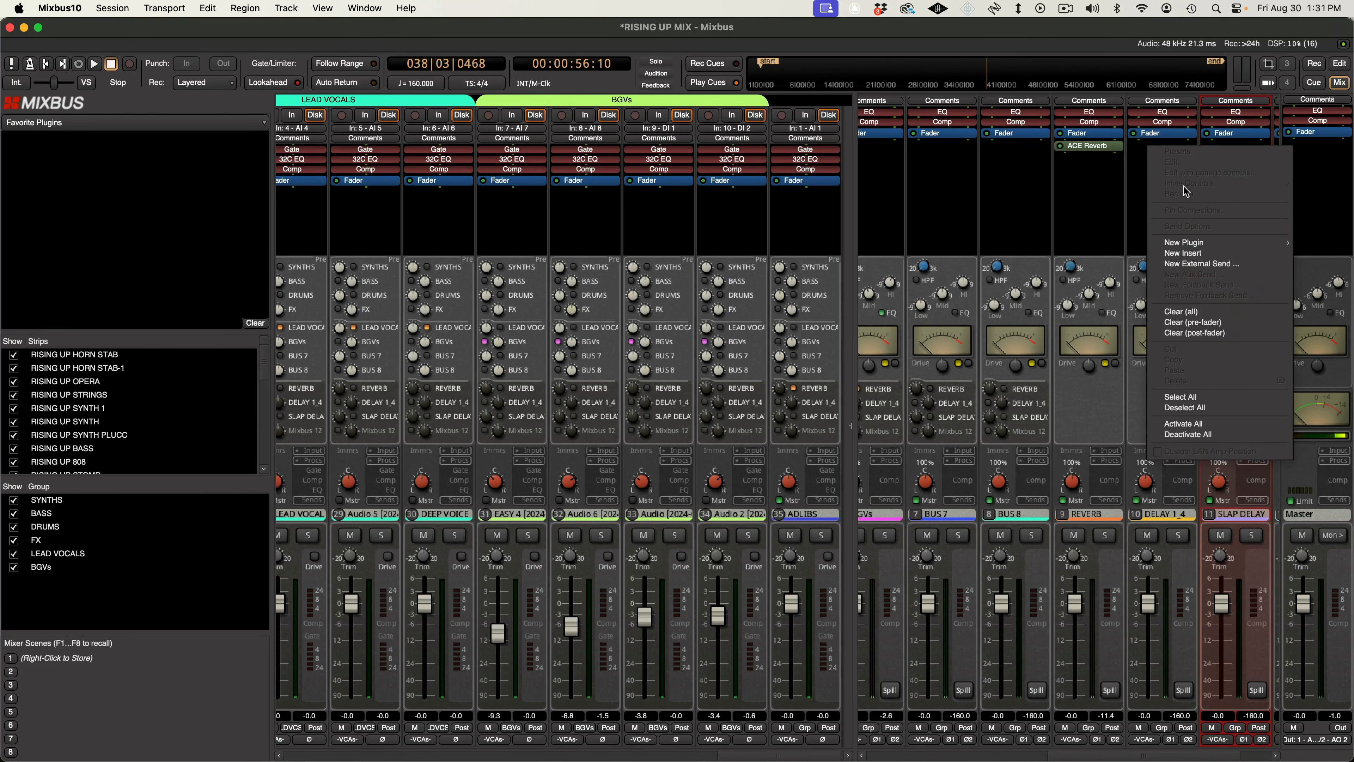
{"action": "mouse_move", "coordinate": [1227, 245]}
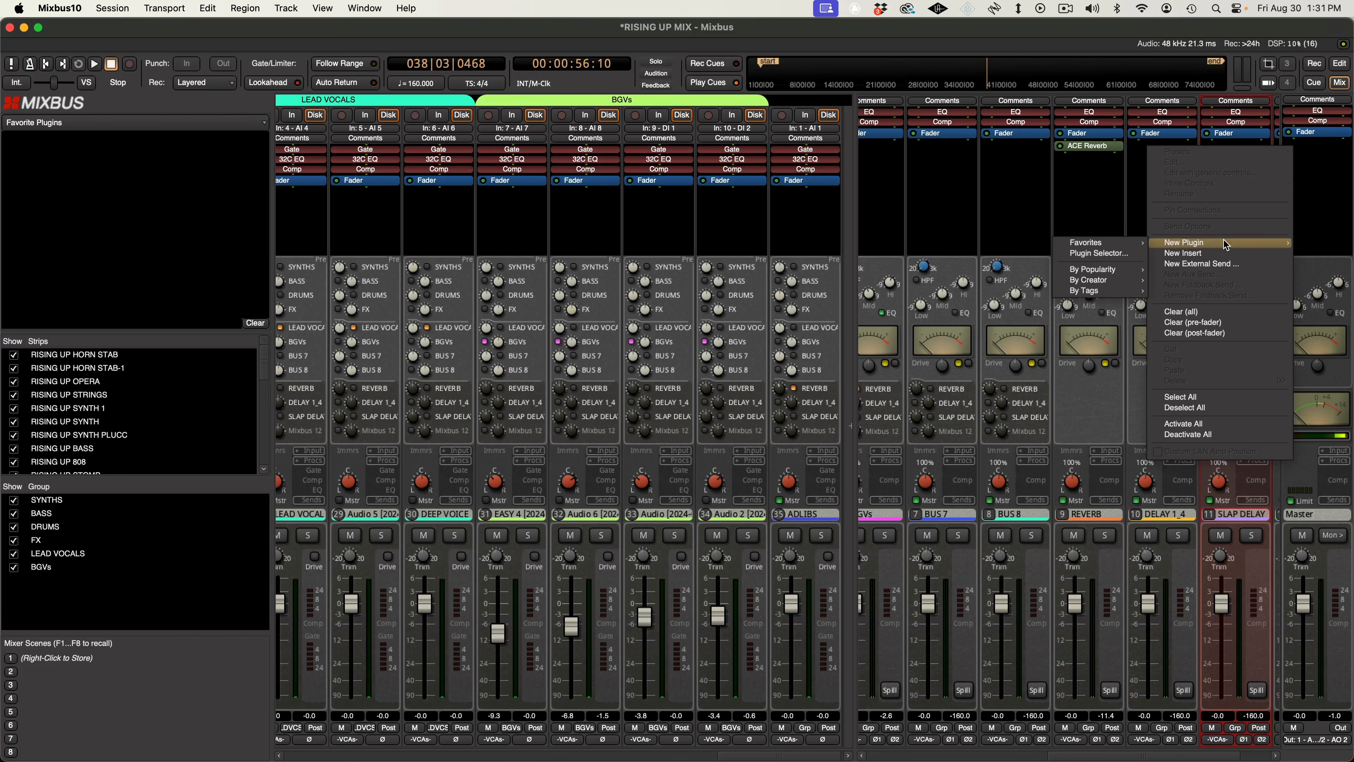
{"action": "left_click", "coordinate": [1097, 253]}
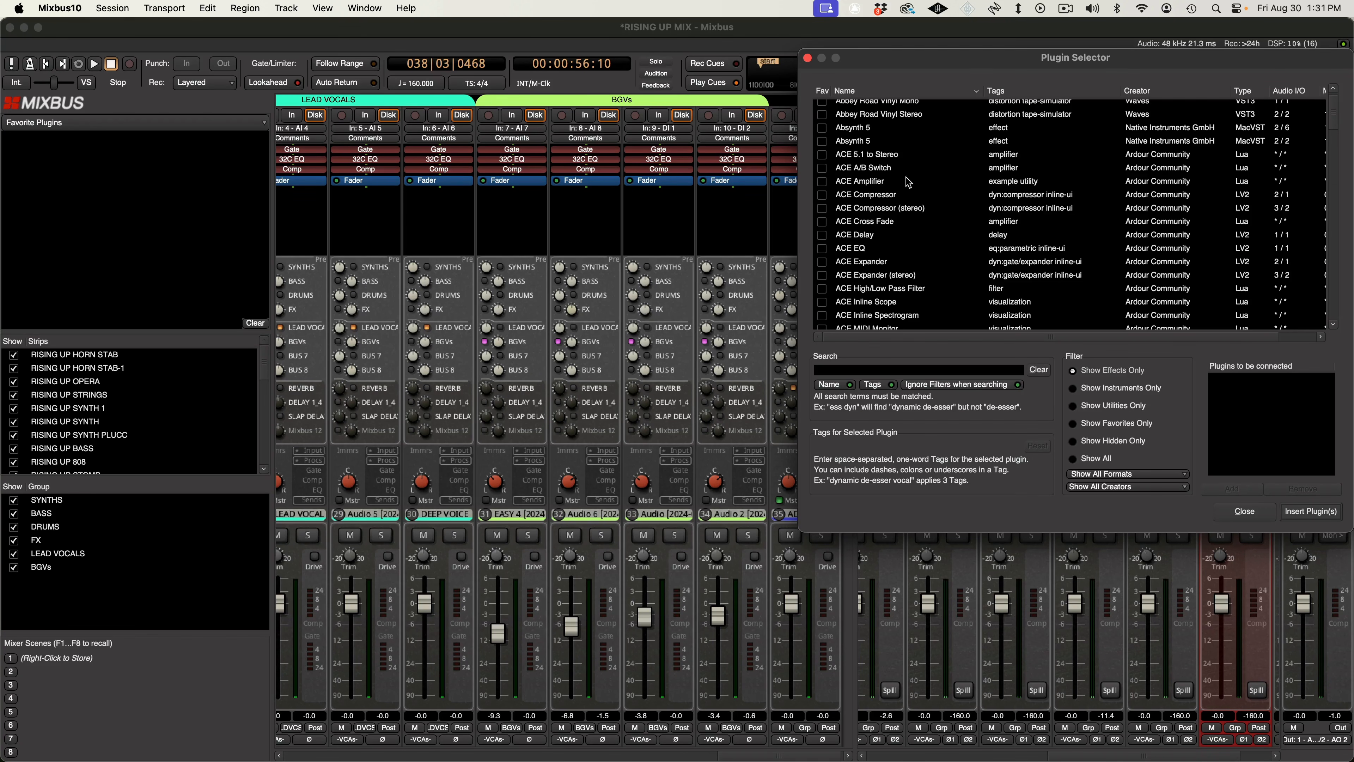
{"action": "left_click", "coordinate": [886, 235]}
{"action": "left_click", "coordinate": [1304, 512]}
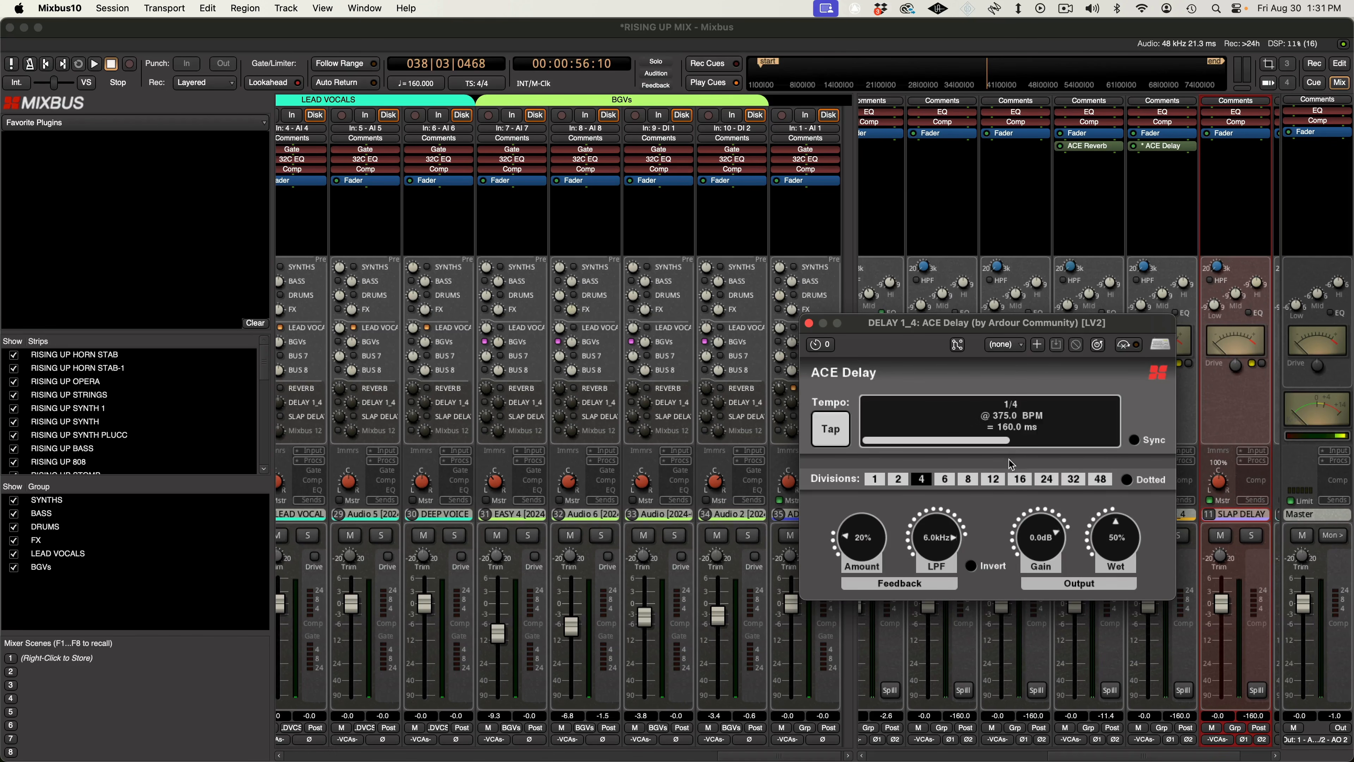
Set the ACE Delay's feedback amount to 31%, low-pass filter to 5.6 kHz and wet output to 100%, and close its window.
{"action": "left_click_drag", "start_coordinate": [860, 525], "coordinate": [866, 498]}
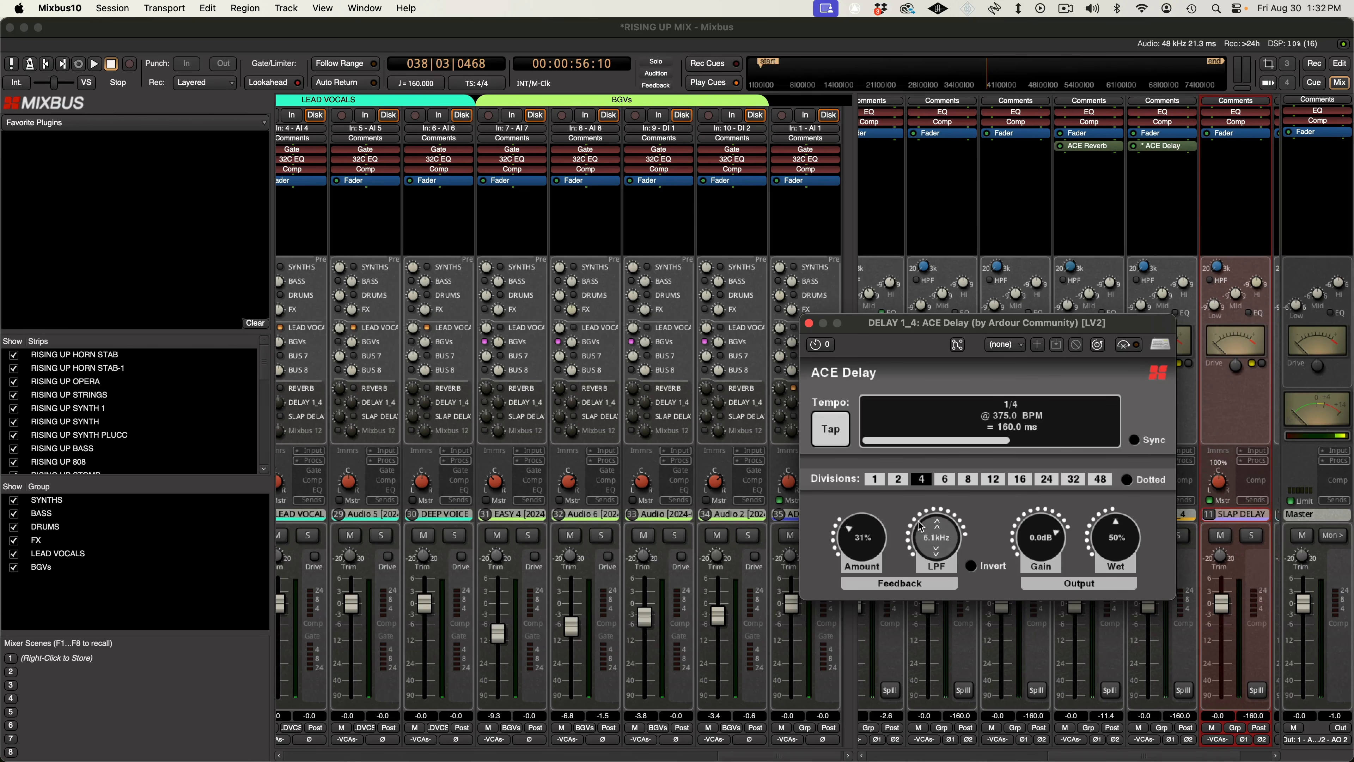
{"action": "left_click_drag", "start_coordinate": [921, 529], "coordinate": [924, 516]}
{"action": "left_click_drag", "start_coordinate": [1115, 532], "coordinate": [1180, 404]}
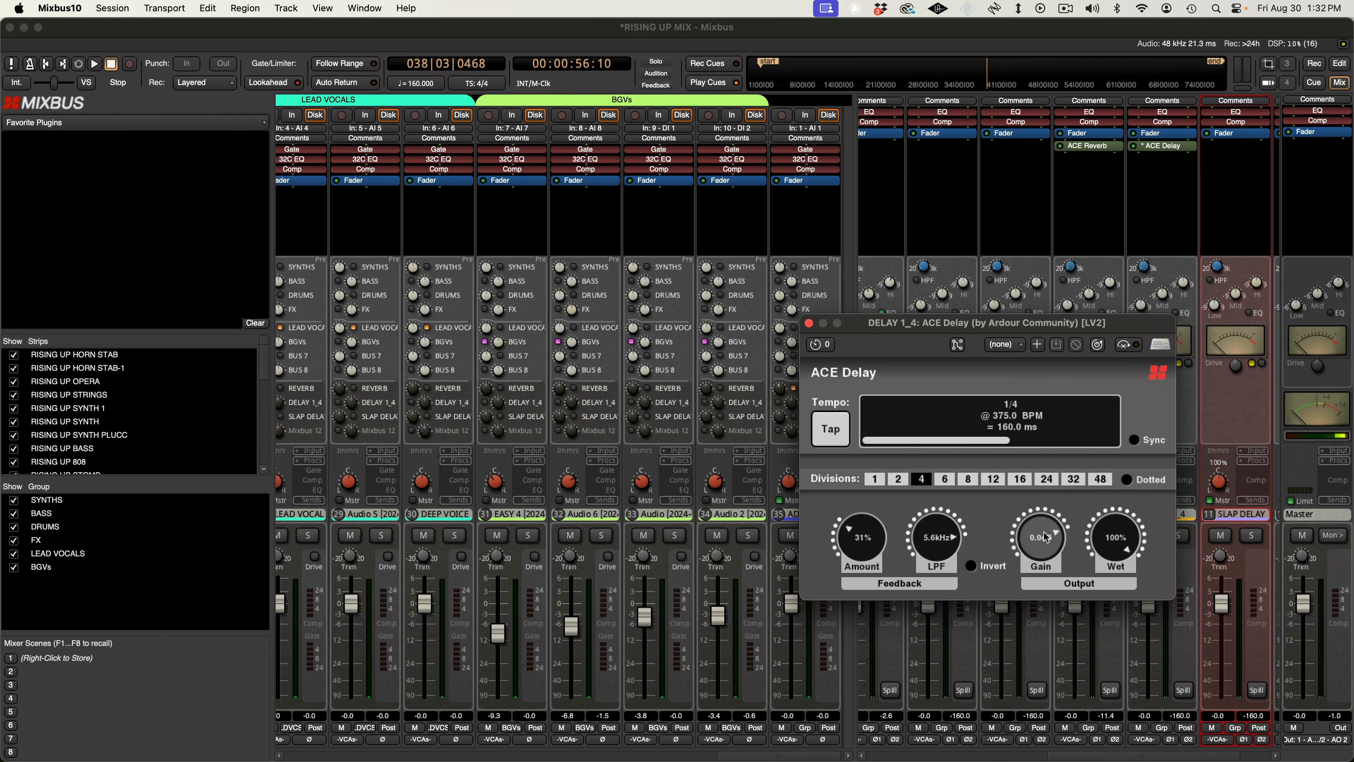
{"action": "left_click", "coordinate": [809, 323]}
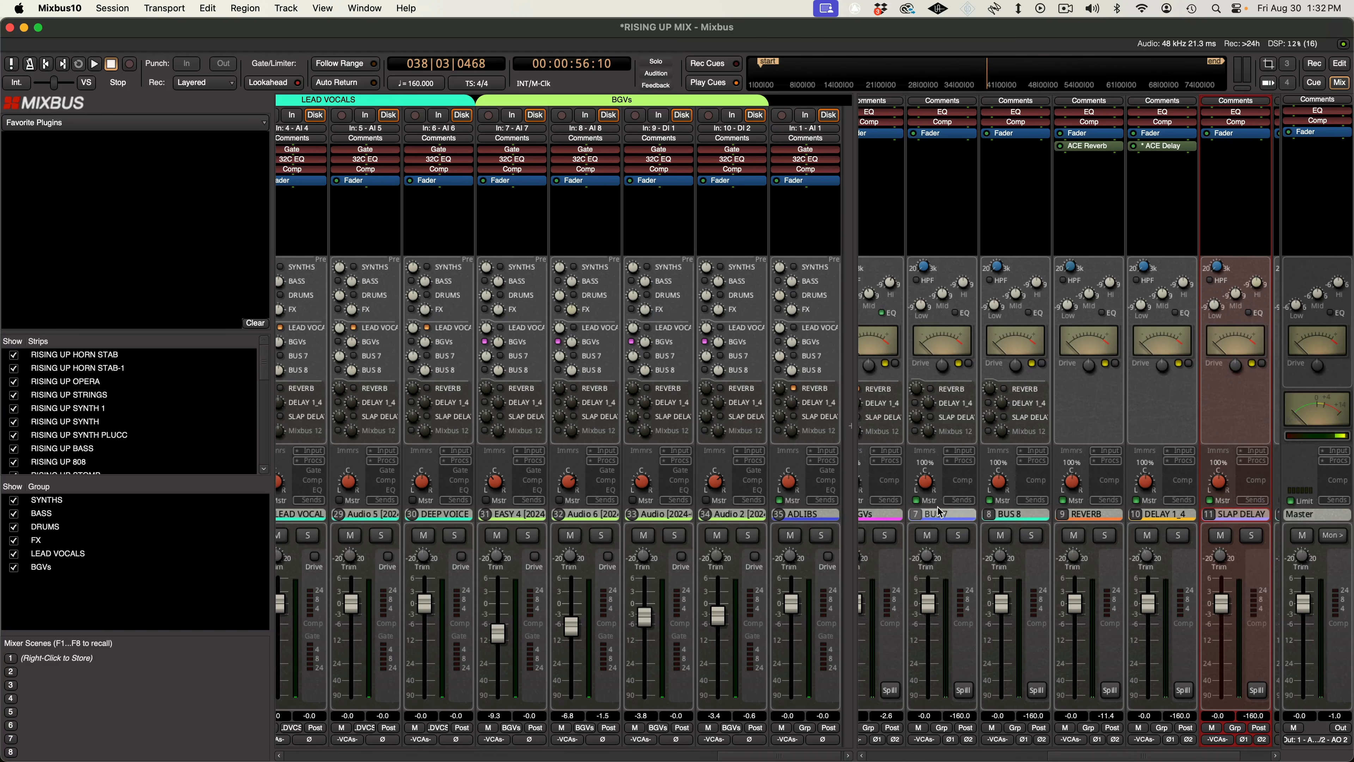
Enable the DELAY 1,4 send on the BGVs bus and audition it by briefly soloing BGVs and muting the LEAD VOCALS bus.
{"action": "left_click_drag", "start_coordinate": [1180, 755], "coordinate": [1117, 756]}
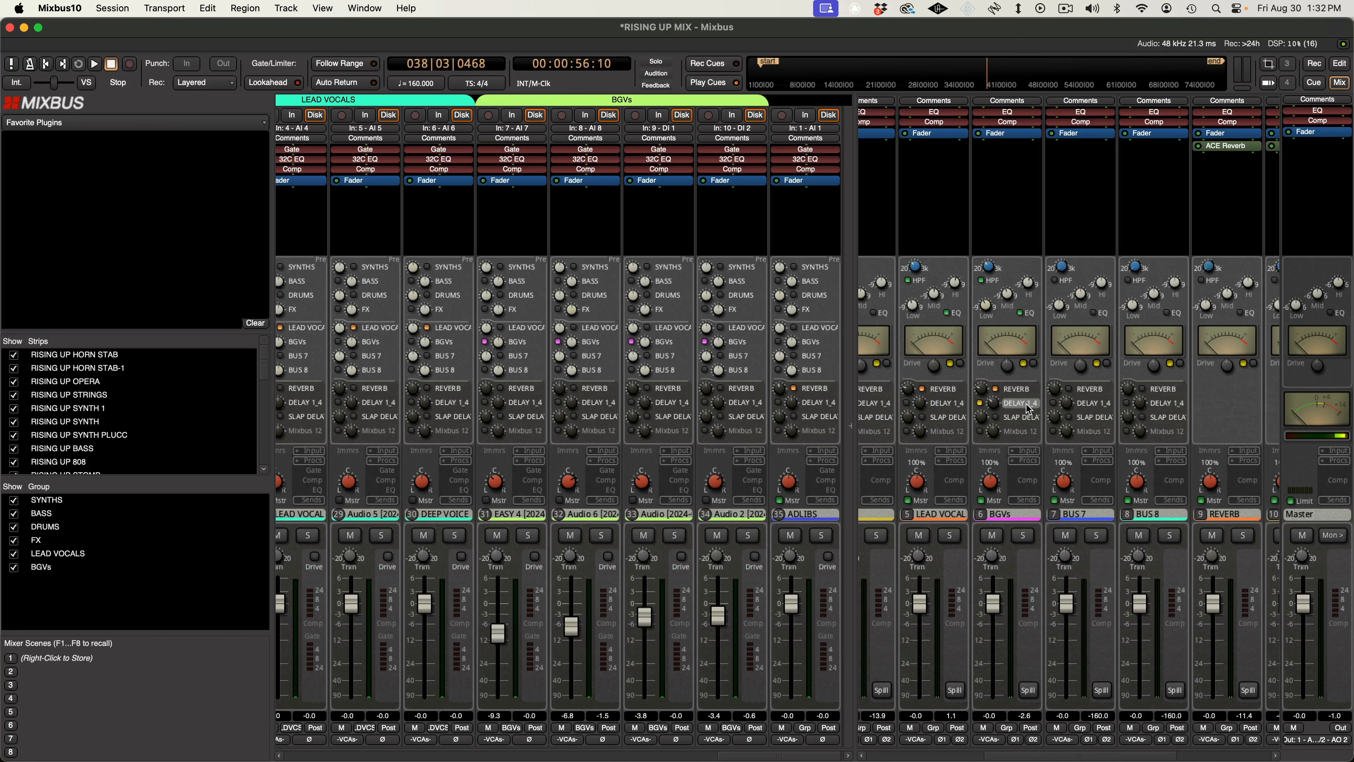
{"action": "key", "text": "space"}
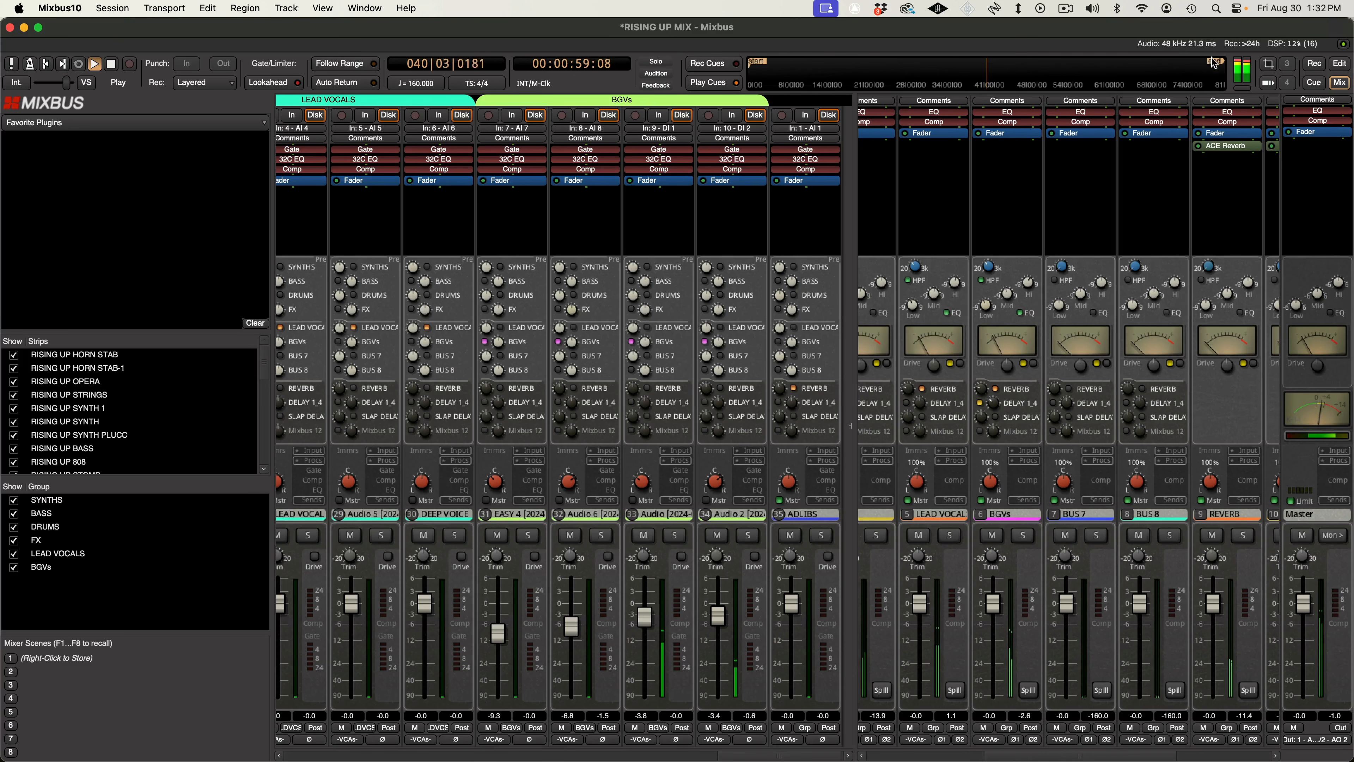
{"action": "left_click", "coordinate": [905, 67]}
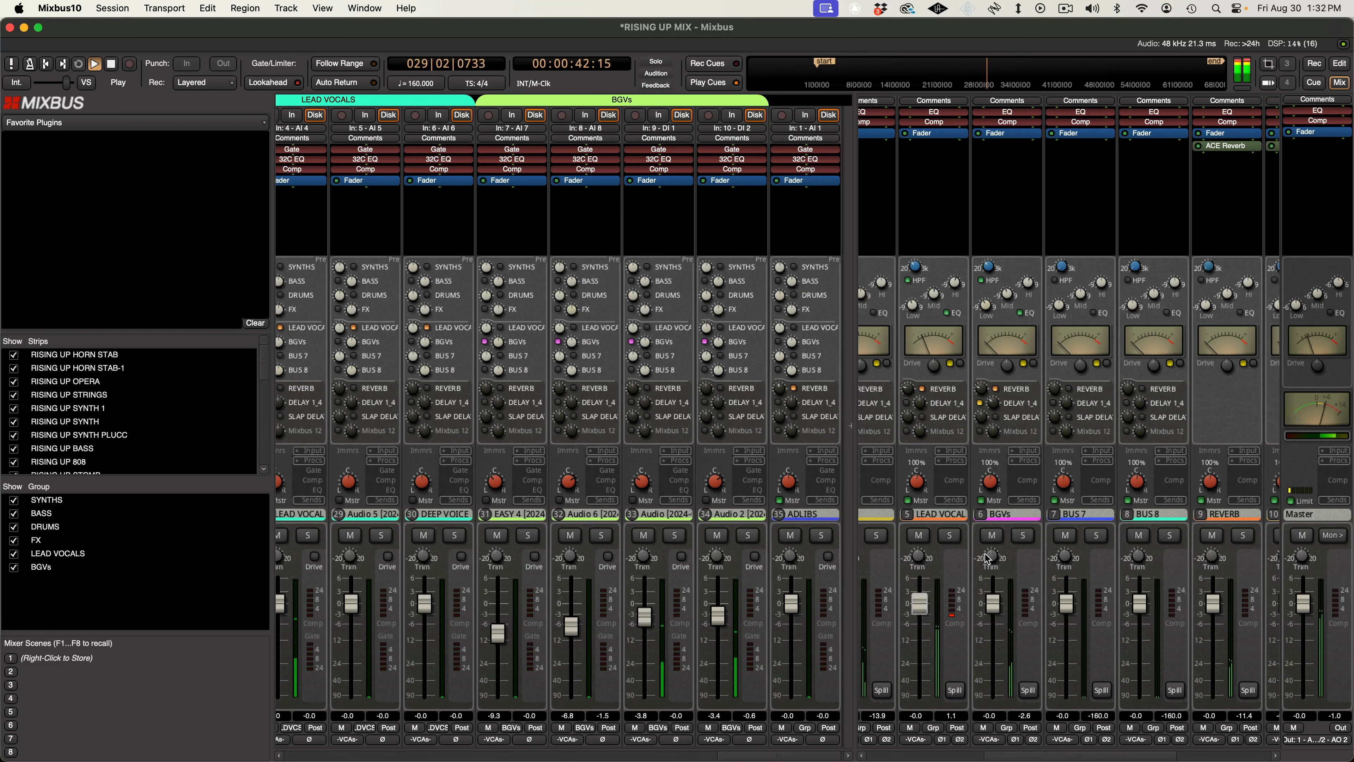
{"action": "left_click", "coordinate": [1021, 536]}
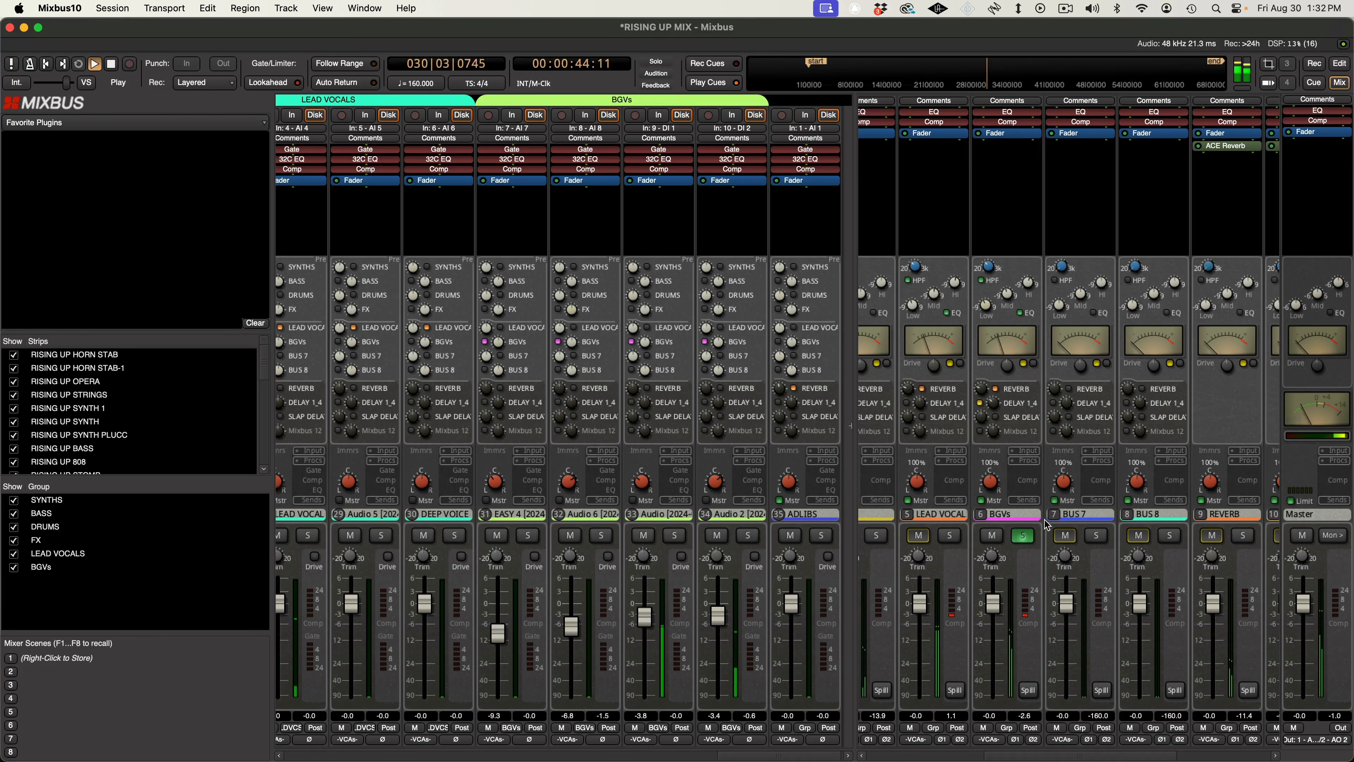
{"action": "left_click", "coordinate": [1022, 535]}
{"action": "left_click", "coordinate": [918, 535]}
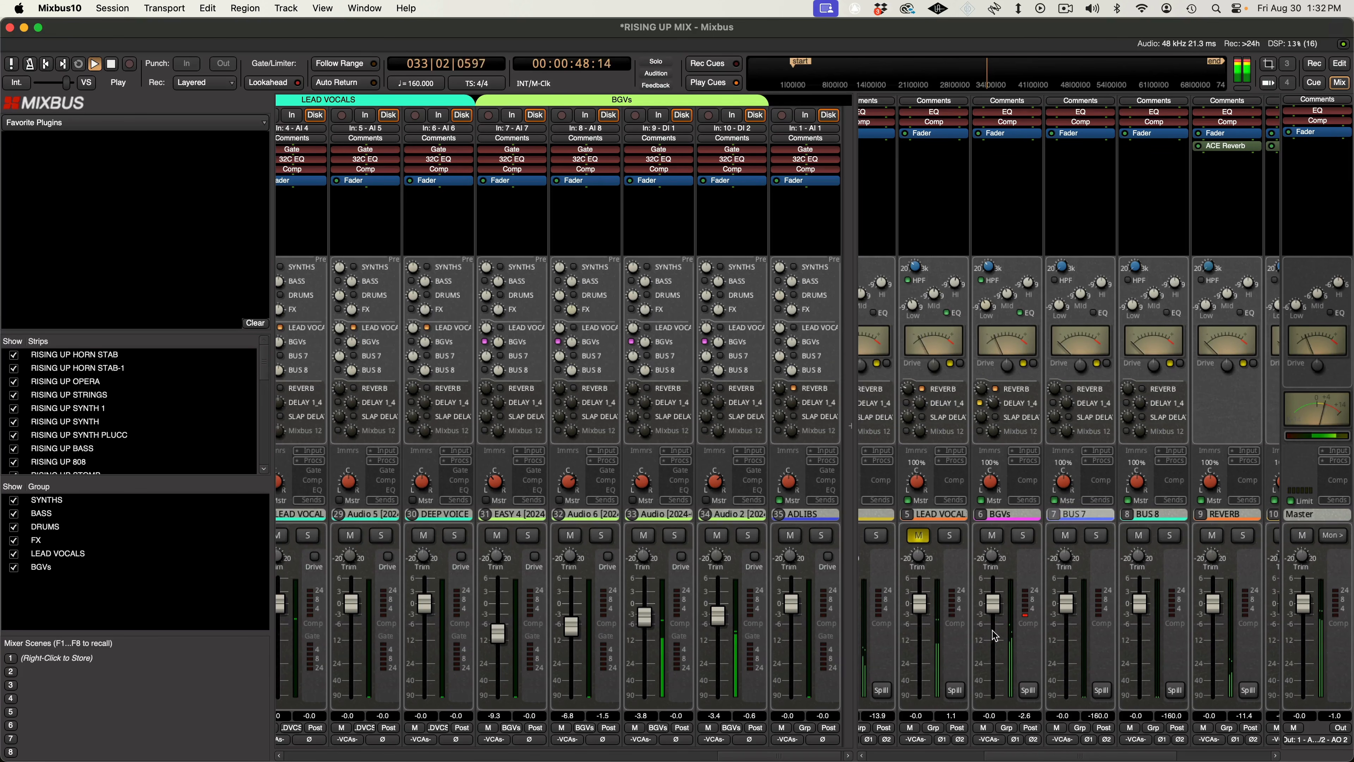
{"action": "key", "text": "space"}
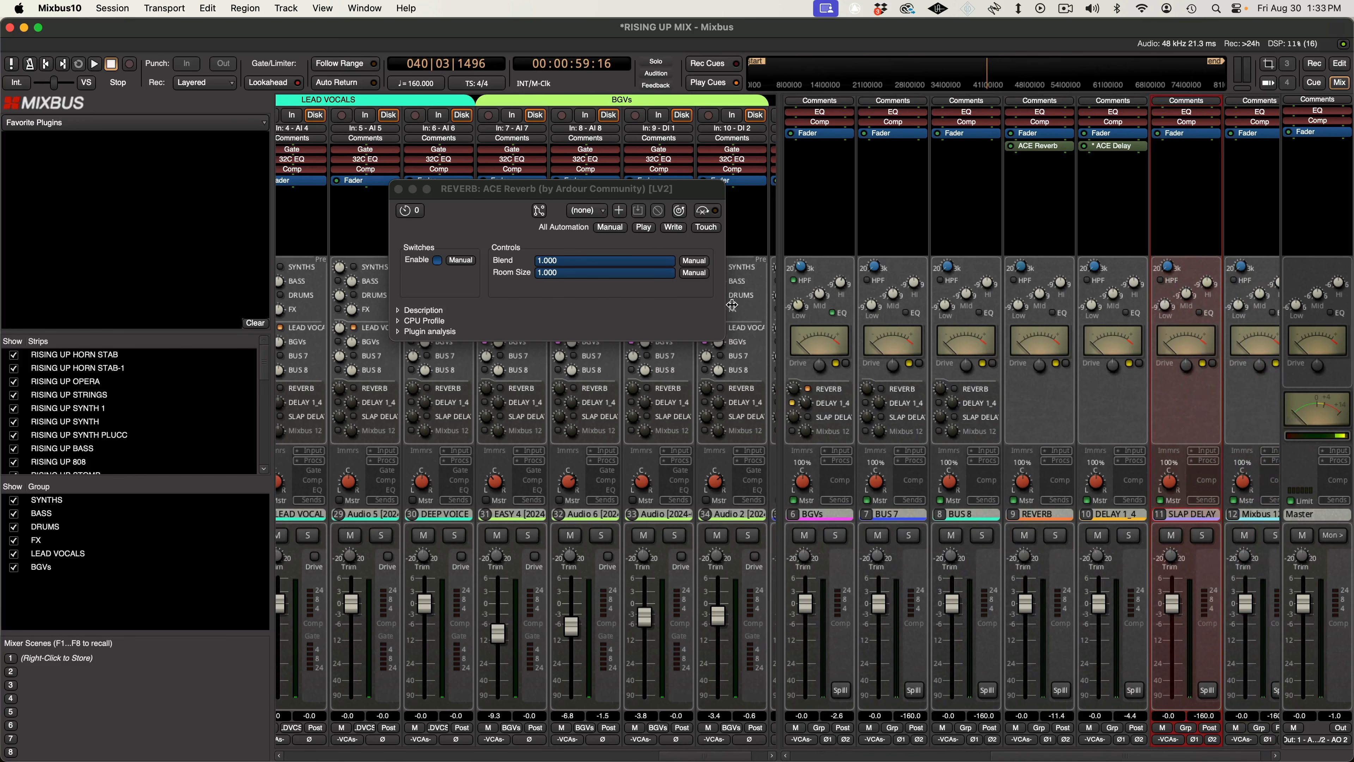
Set the ACE Delay on the DELAY 1_4 bus to the 1/2 division and check it in playback, closing the reverb window.
{"action": "left_click_drag", "start_coordinate": [730, 312], "coordinate": [274, 300]}
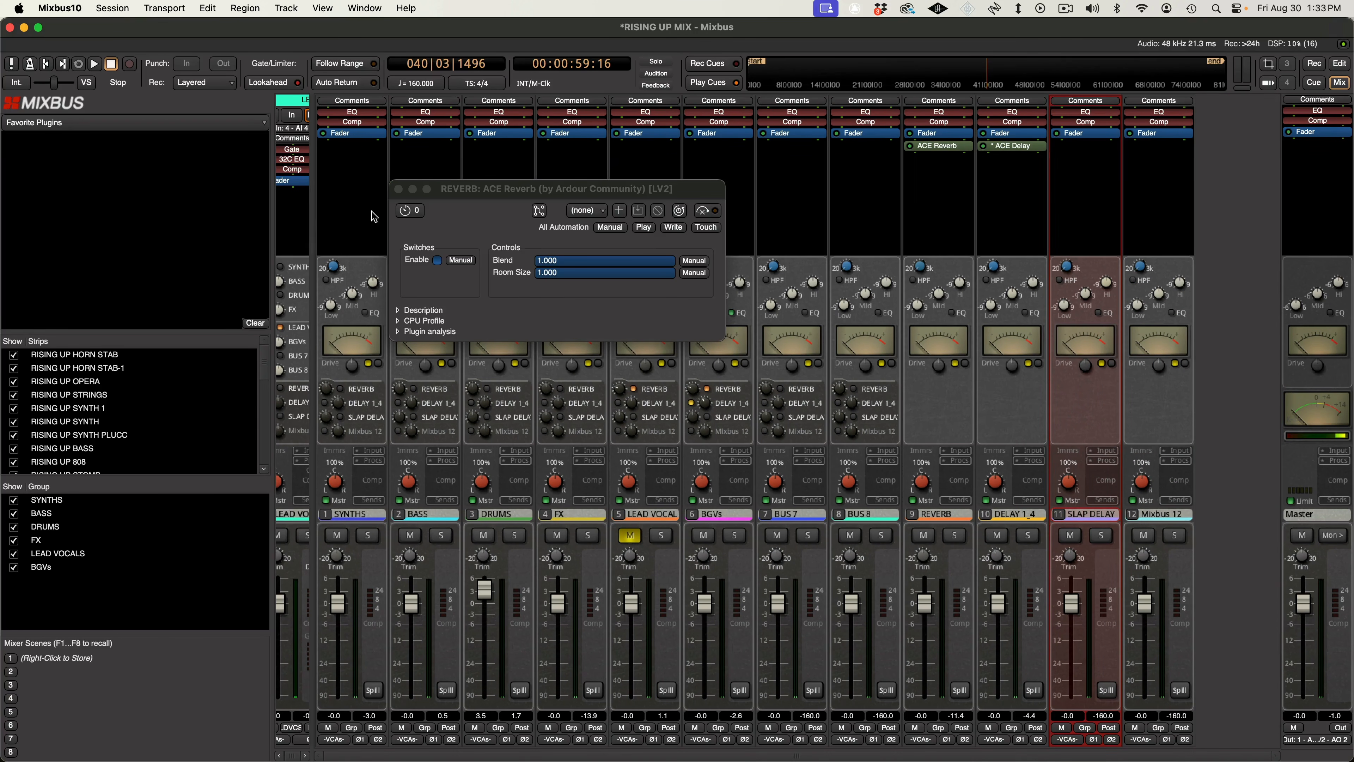
{"action": "left_click", "coordinate": [398, 190]}
{"action": "double_click", "coordinate": [1011, 146]}
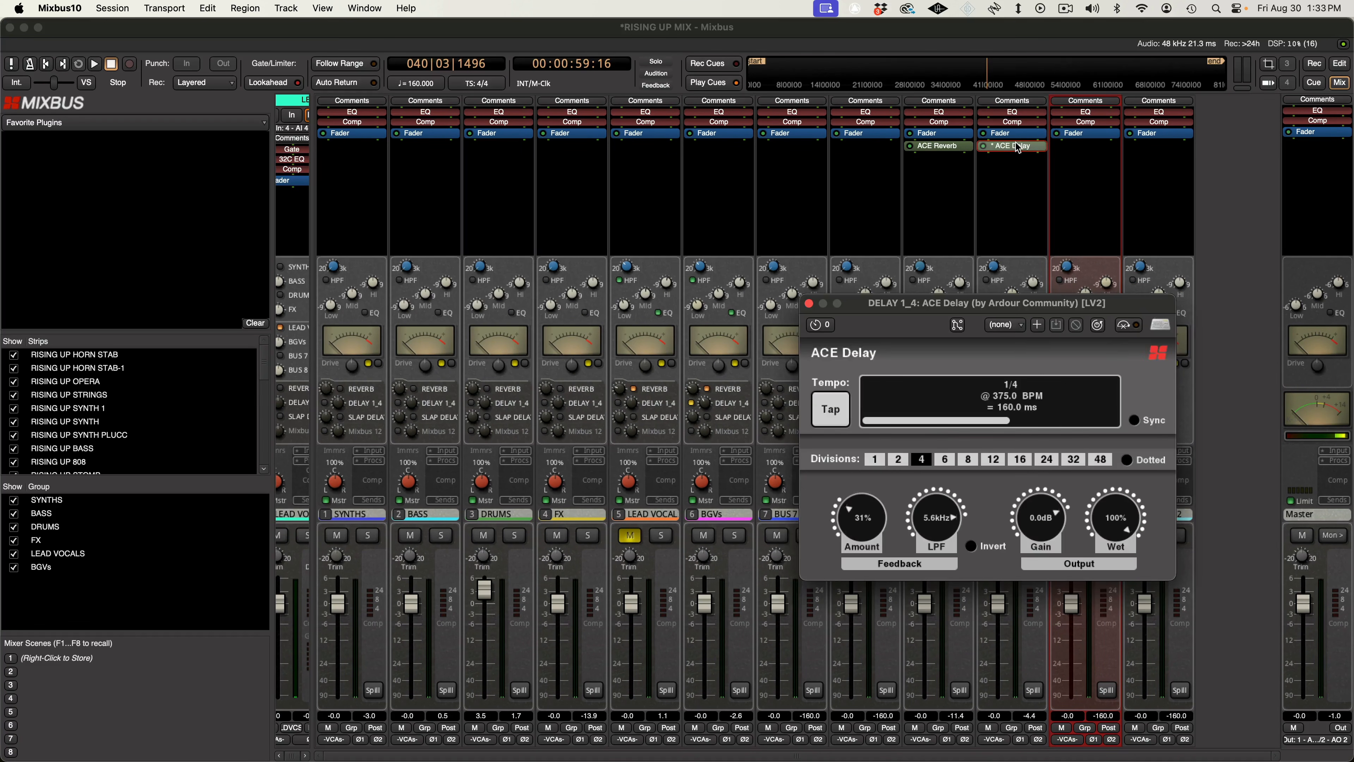
{"action": "left_click", "coordinate": [967, 459]}
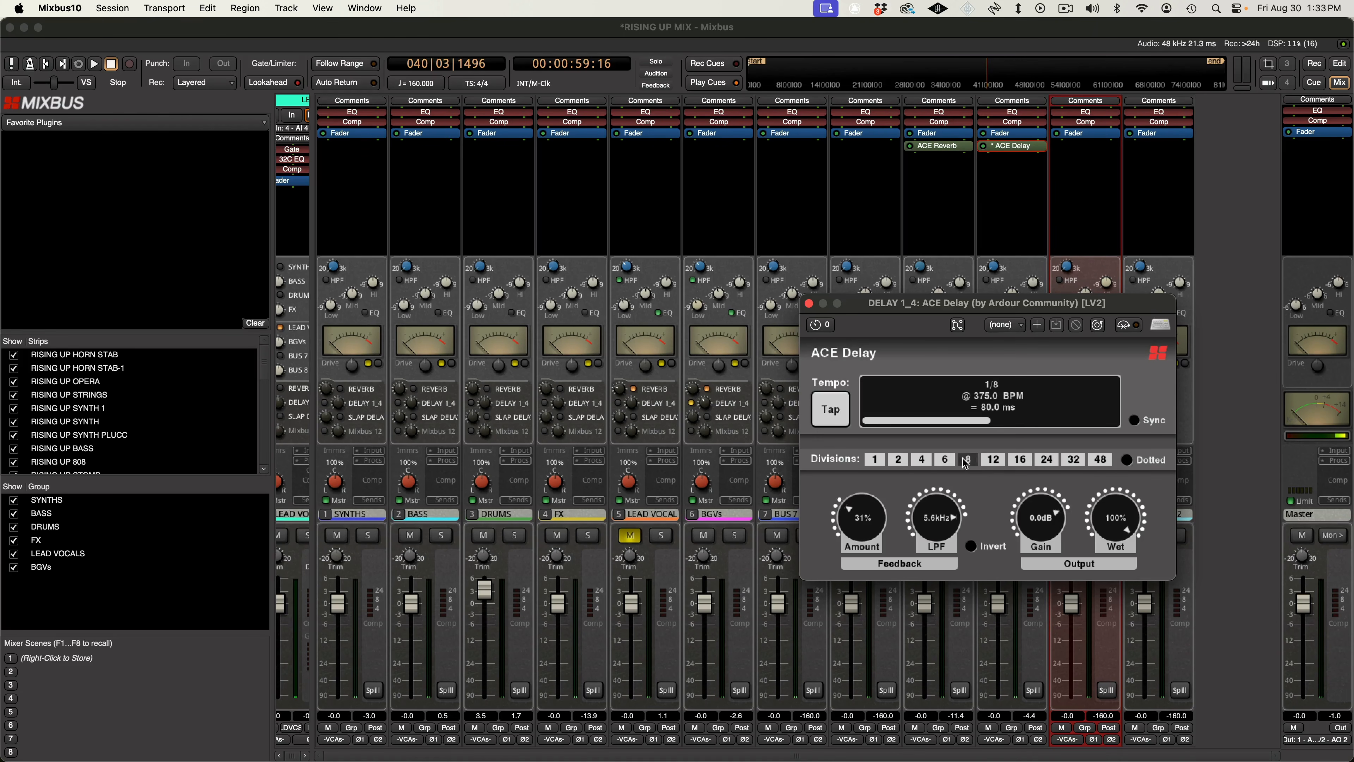
{"action": "left_click", "coordinate": [900, 460]}
{"action": "left_click", "coordinate": [827, 73]}
{"action": "key", "text": "space"}
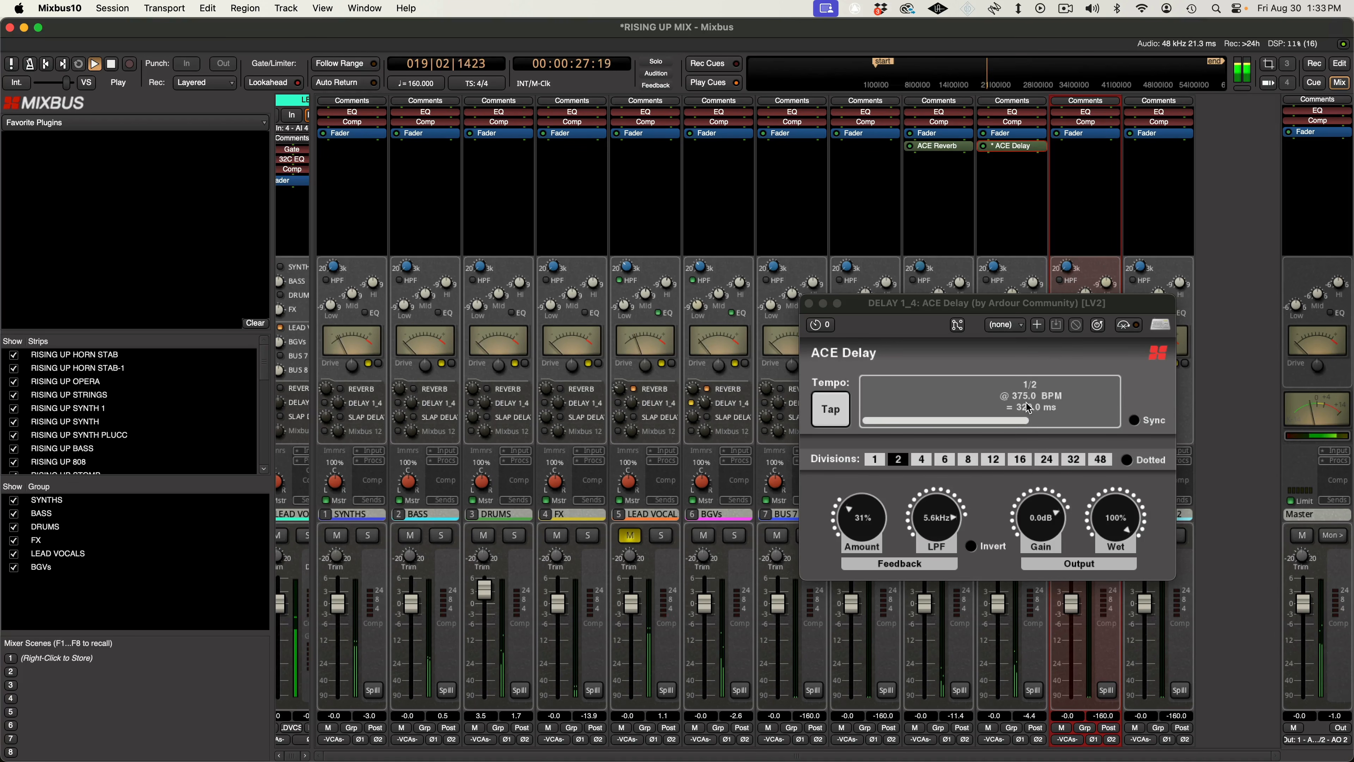
{"action": "left_click", "coordinate": [949, 524]}
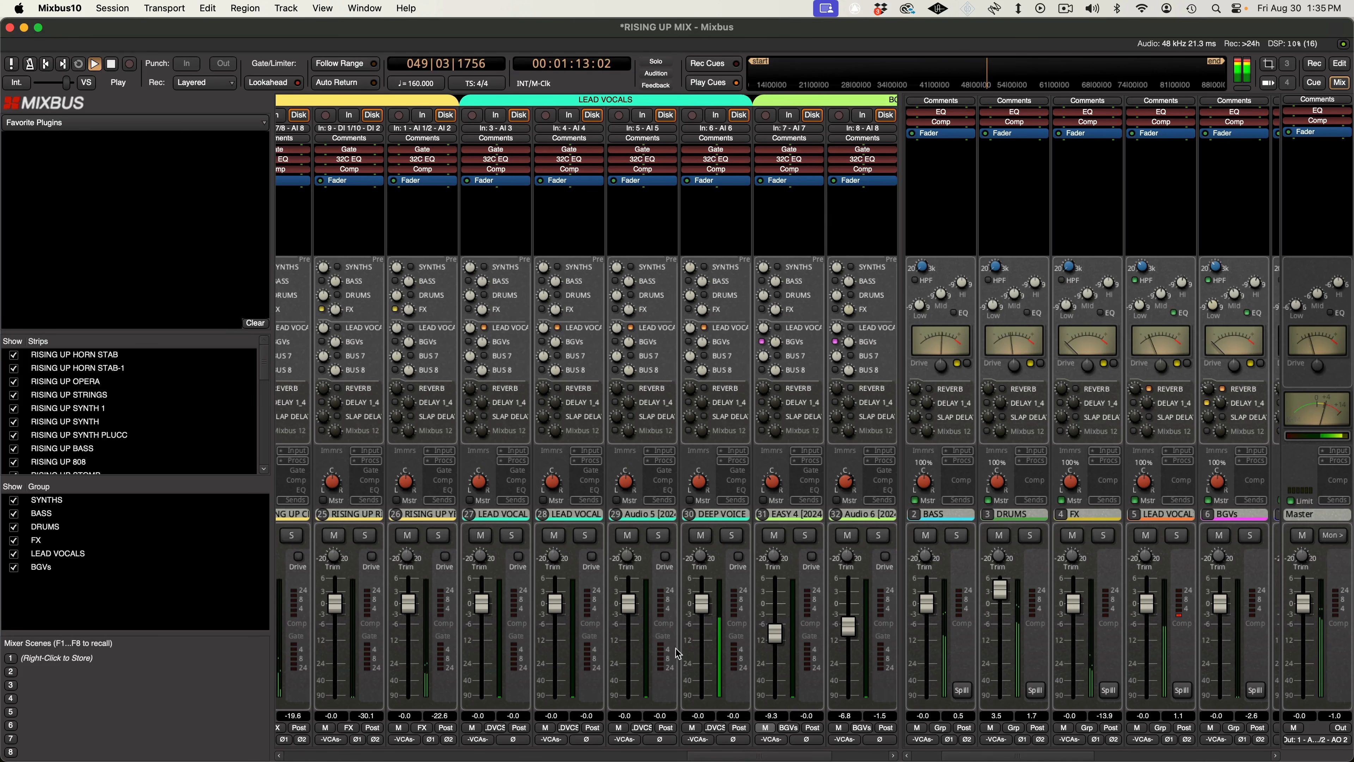
Solo the lead vocal tracks and deactivate the LEAD VOCALS group.
{"action": "left_click", "coordinate": [738, 541]}
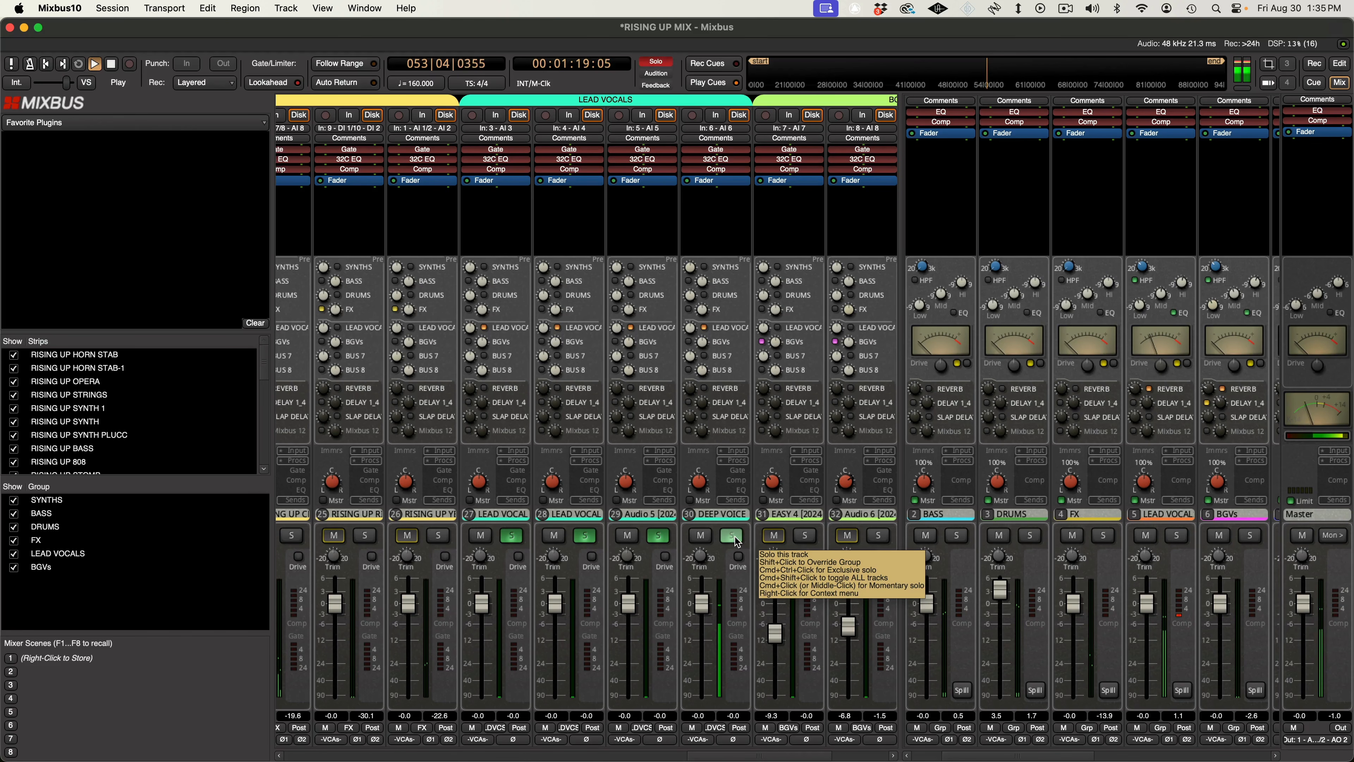
{"action": "left_click", "coordinate": [717, 100]}
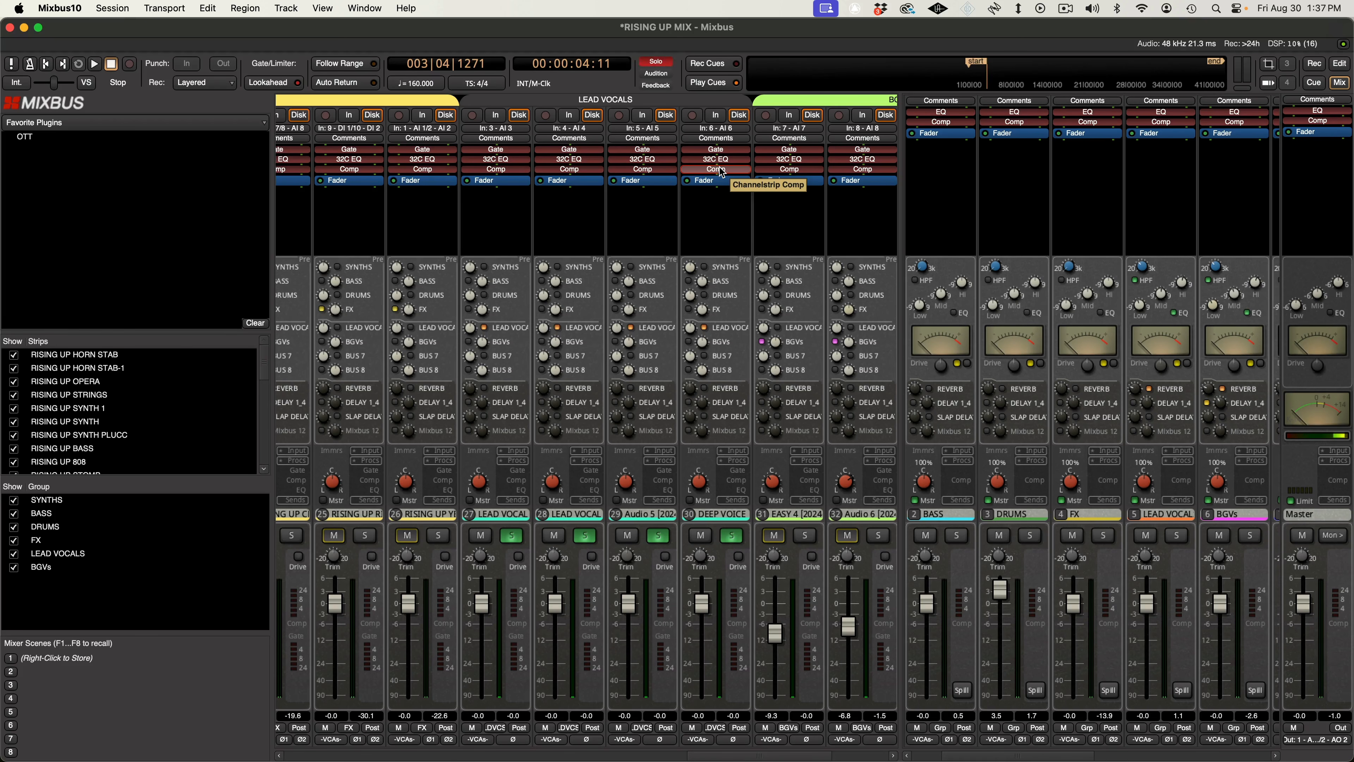
Show the channel compressors and enable the one on DEEP VOICE, lowering its threshold to about -6 dB and adjusting attack and makeup gain.
{"action": "left_click", "coordinate": [740, 482]}
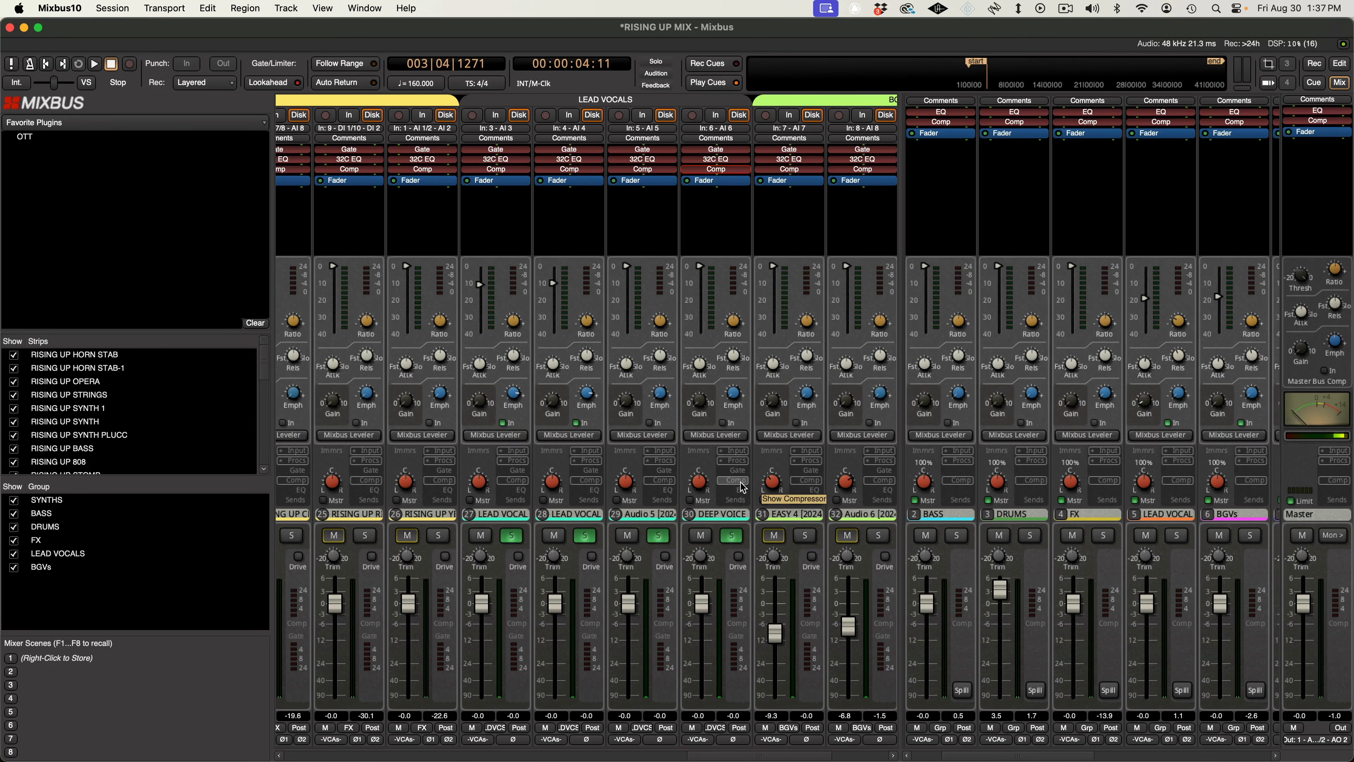
{"action": "left_click_drag", "start_coordinate": [700, 267], "coordinate": [700, 294]}
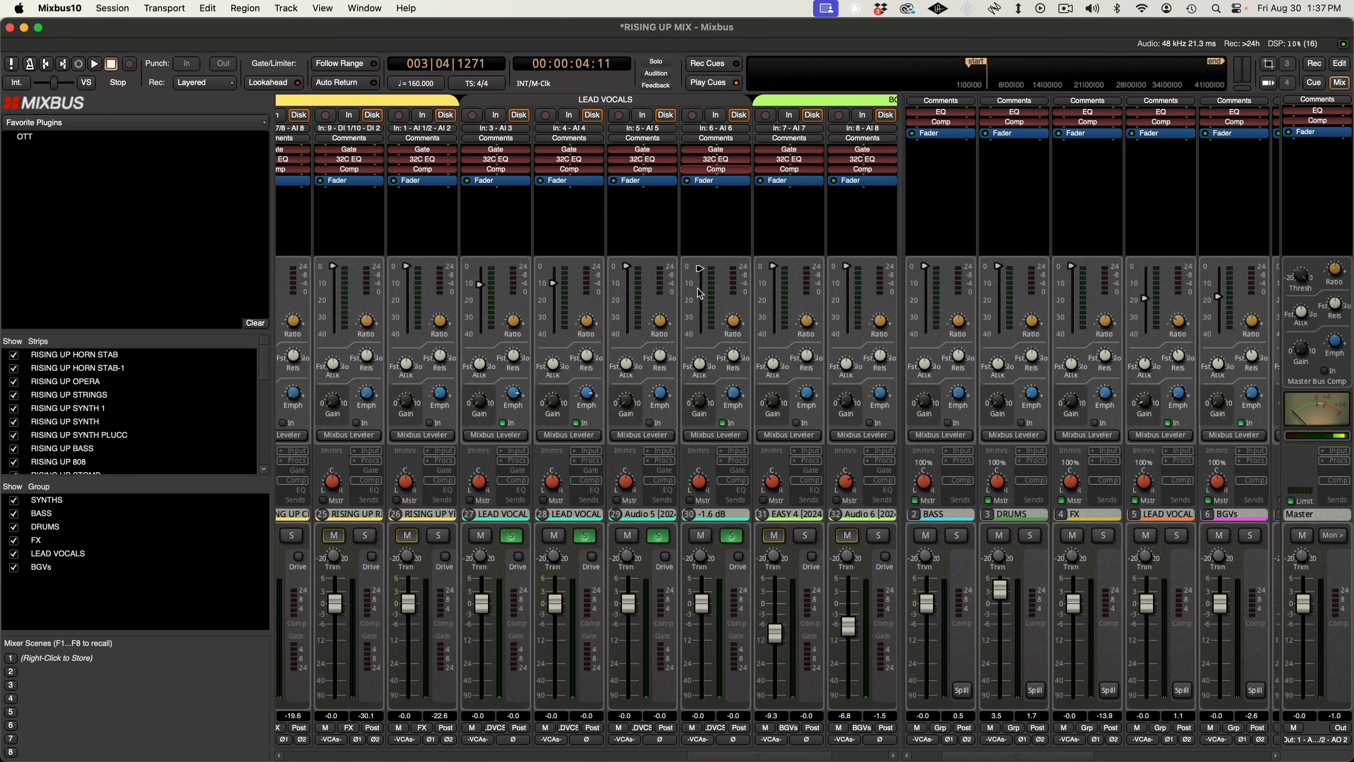
{"action": "left_click_drag", "start_coordinate": [703, 367], "coordinate": [704, 350]}
{"action": "left_click_drag", "start_coordinate": [705, 407], "coordinate": [680, 500]}
Find a DEEP VOICE passage in playback and set the track's compressor threshold to about -22 dB and makeup gain to about 1.5 dB.
{"action": "key", "text": "space"}
{"action": "left_click", "coordinate": [945, 73]}
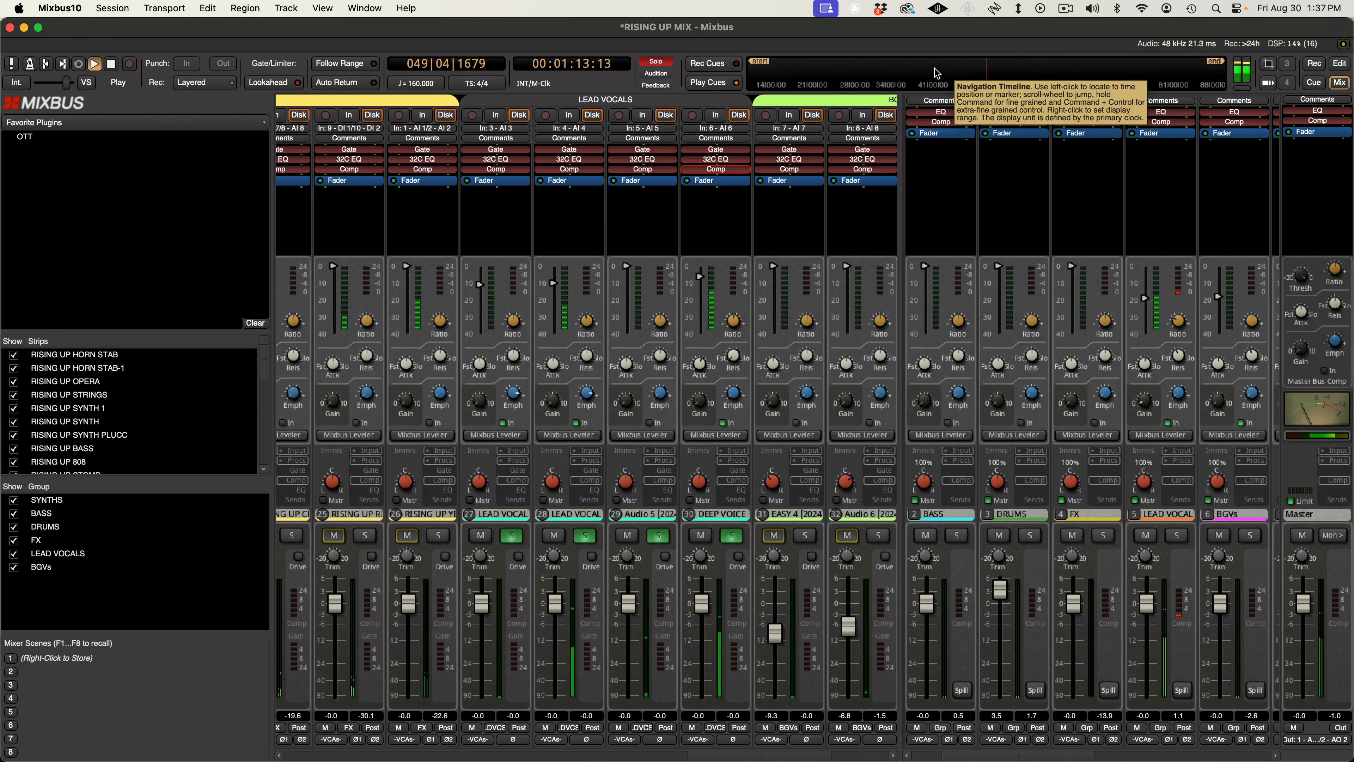
{"action": "left_click", "coordinate": [935, 73]}
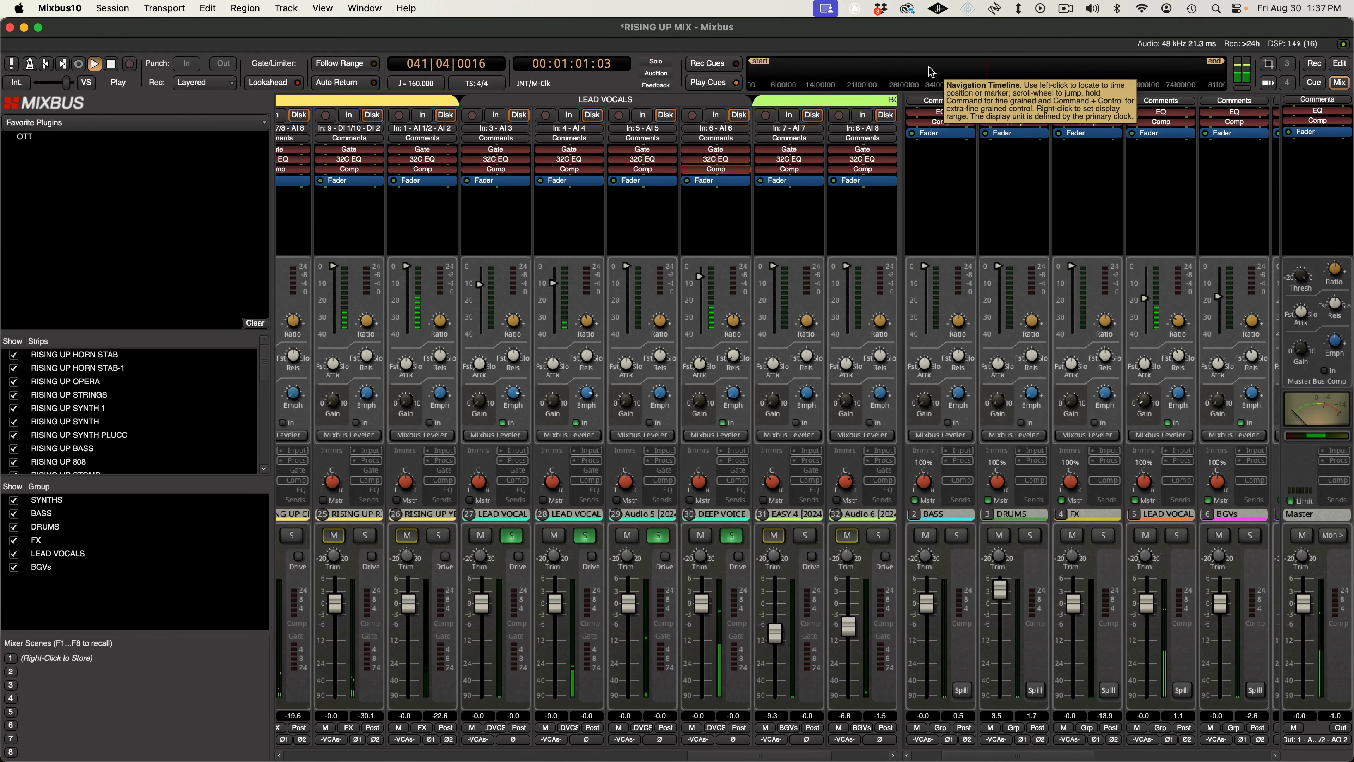
{"action": "left_click", "coordinate": [931, 72]}
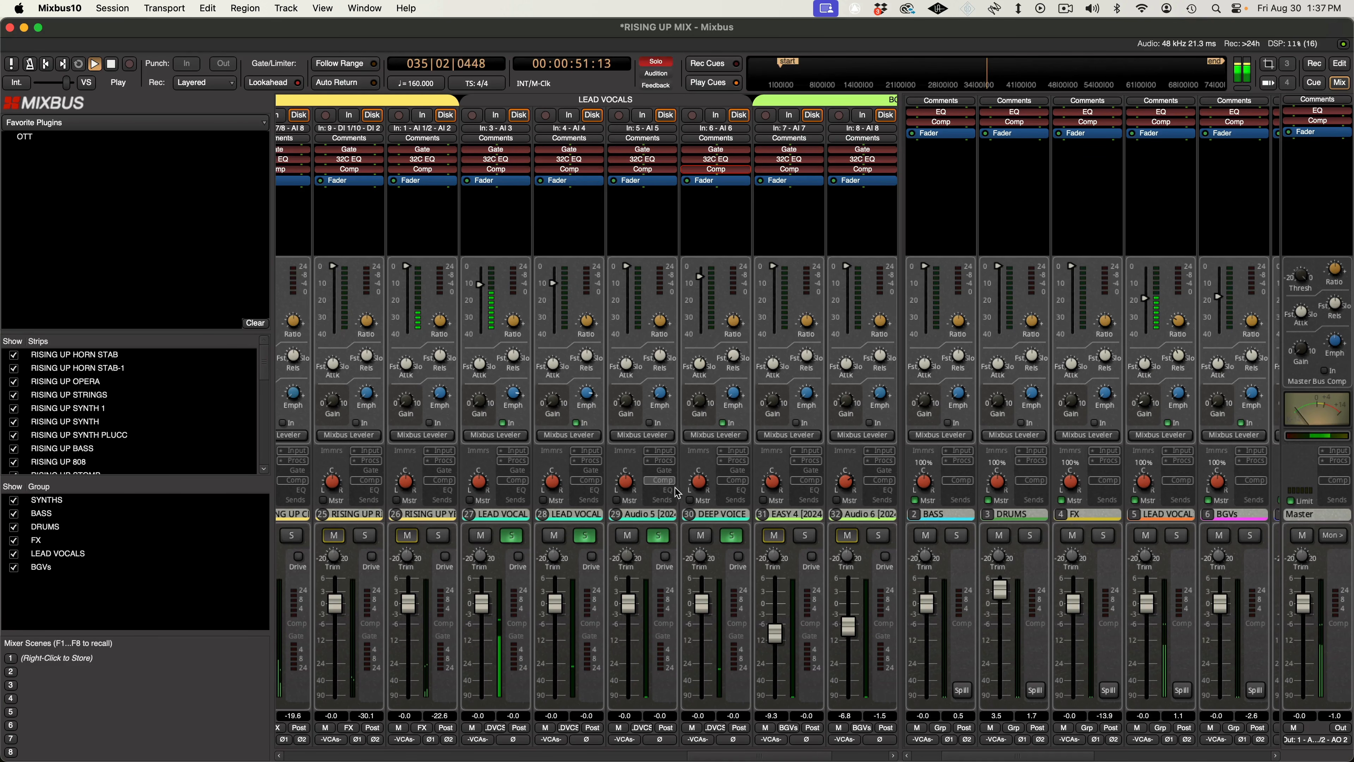
{"action": "left_click", "coordinate": [719, 515]}
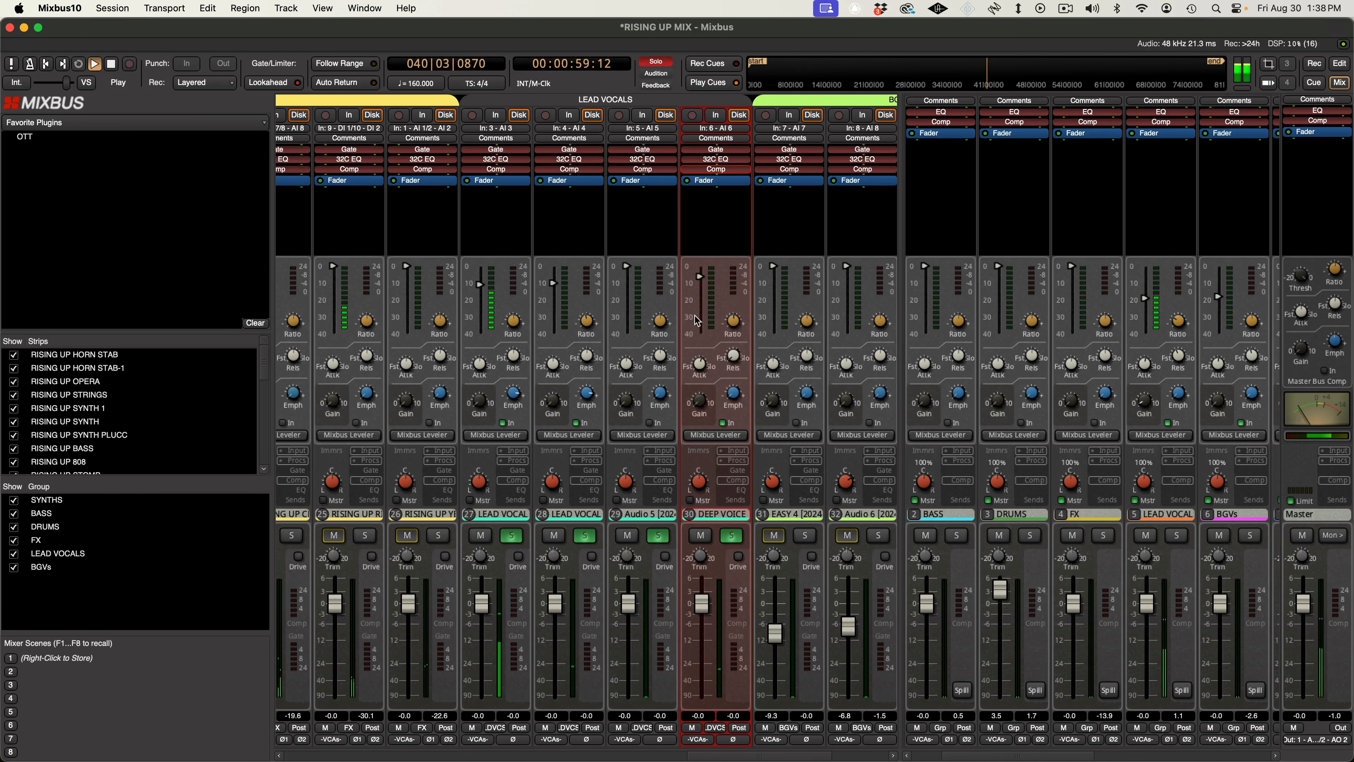
{"action": "left_click", "coordinate": [1006, 83]}
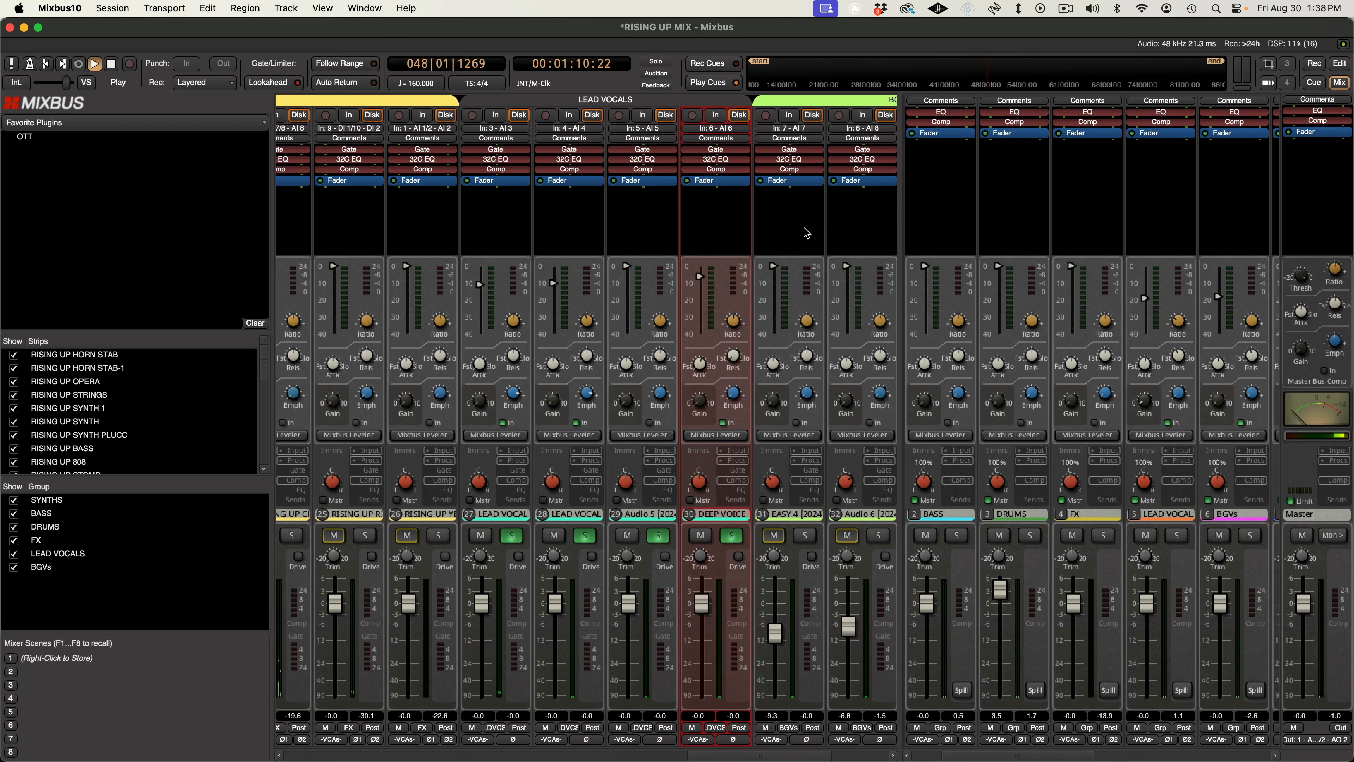
{"action": "left_click_drag", "start_coordinate": [700, 277], "coordinate": [696, 350]}
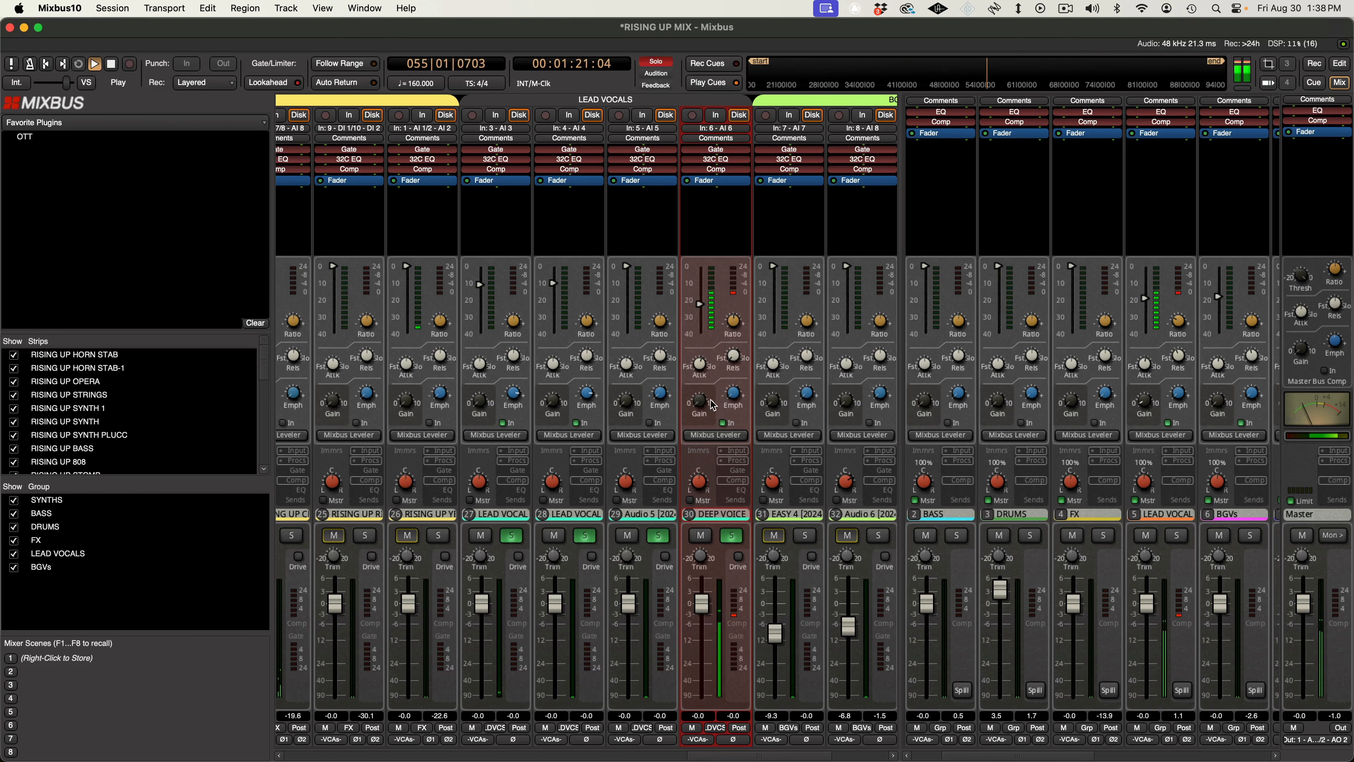
{"action": "left_click_drag", "start_coordinate": [701, 403], "coordinate": [706, 339]}
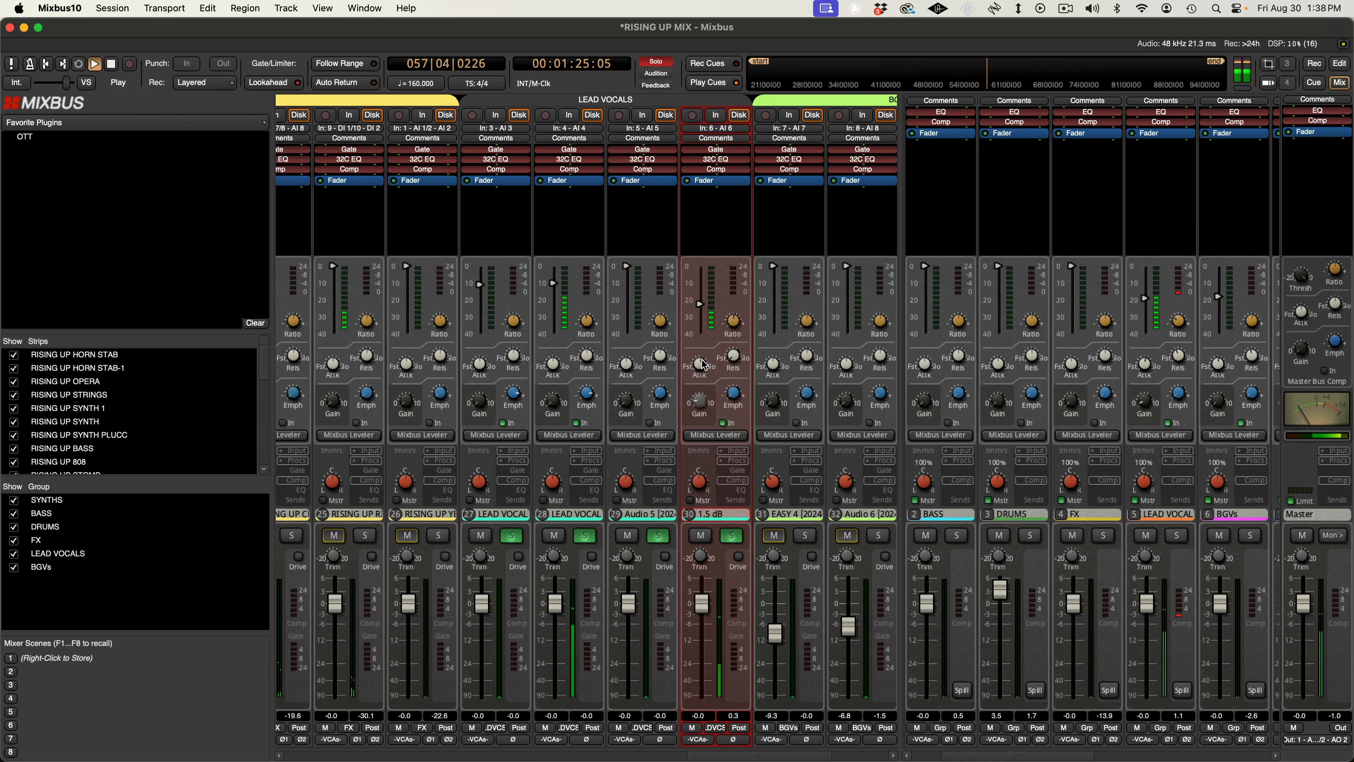
{"action": "left_click_drag", "start_coordinate": [710, 355], "coordinate": [709, 355]}
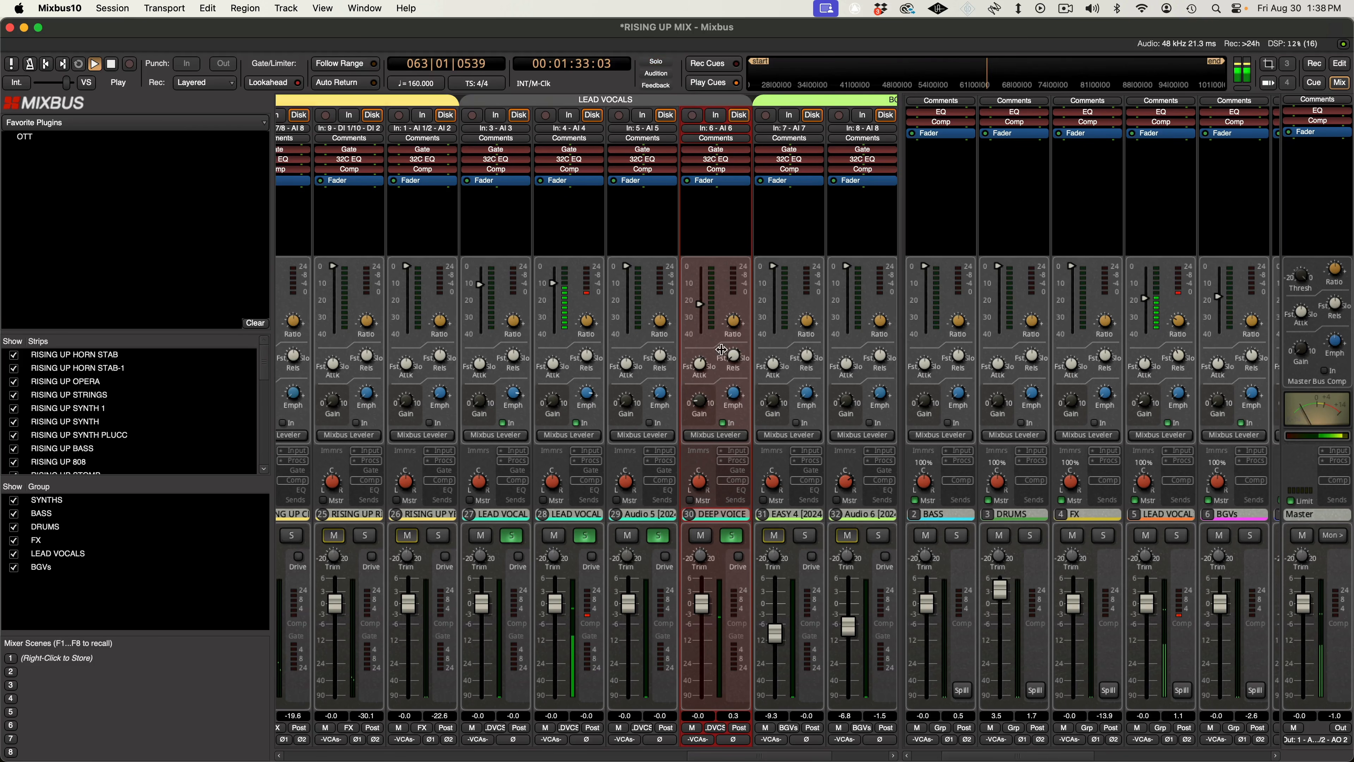
Reactivate the LEAD VOCALS group and unsolo all of its tracks.
{"action": "left_click", "coordinate": [733, 536]}
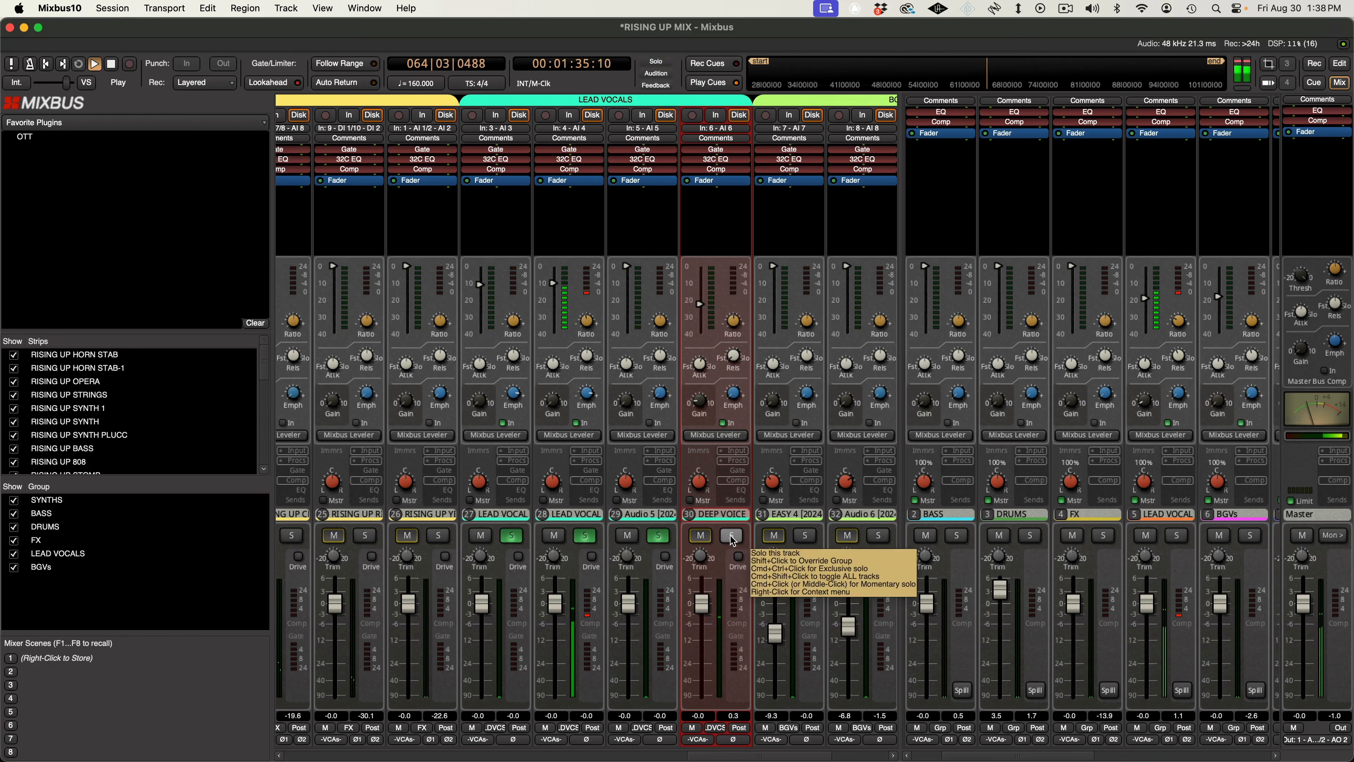
{"action": "left_click", "coordinate": [591, 535]}
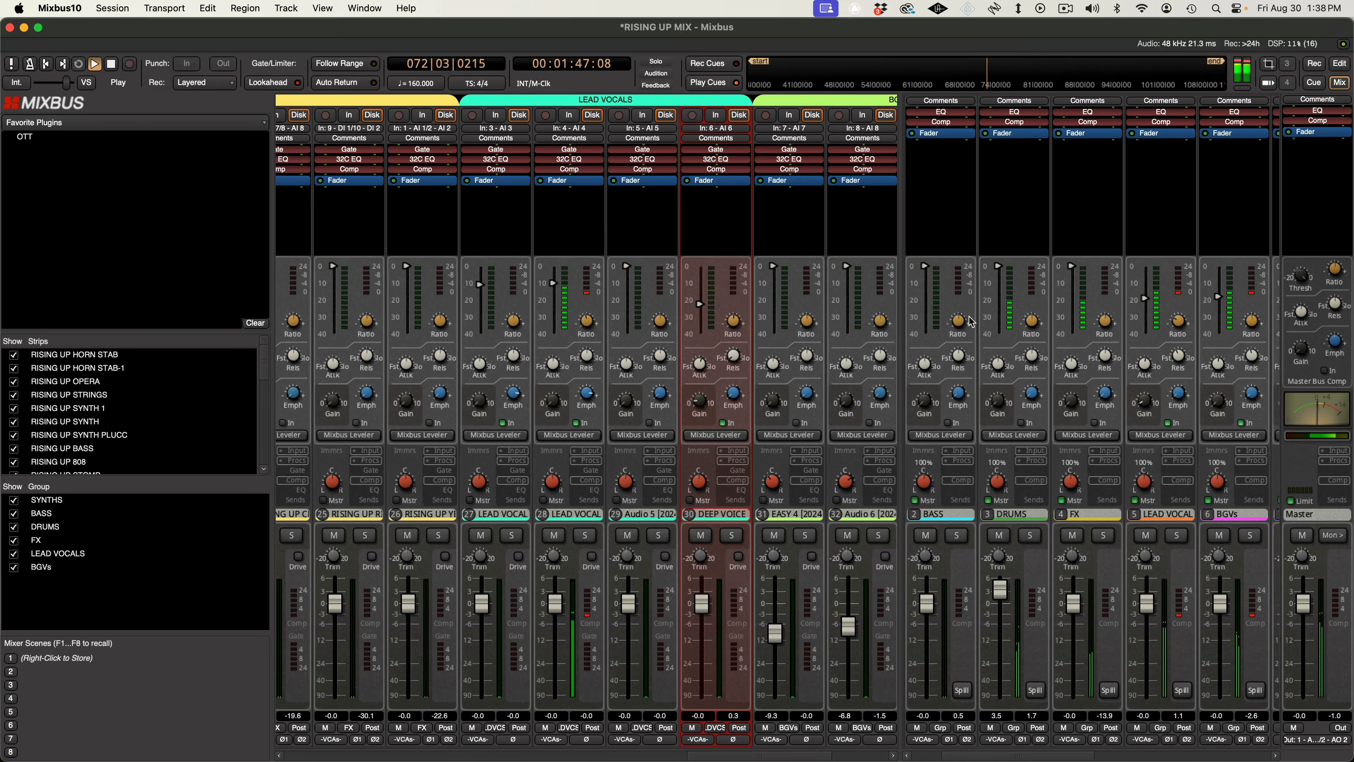
Lower the ADLIBS track's fader to about -5.6 dB and show the channel EQ controls.
{"action": "scroll", "coordinate": [1123, 575], "scroll_direction": "right", "scroll_amount": 5}
{"action": "scroll", "coordinate": [895, 469], "scroll_direction": "right", "scroll_amount": 4}
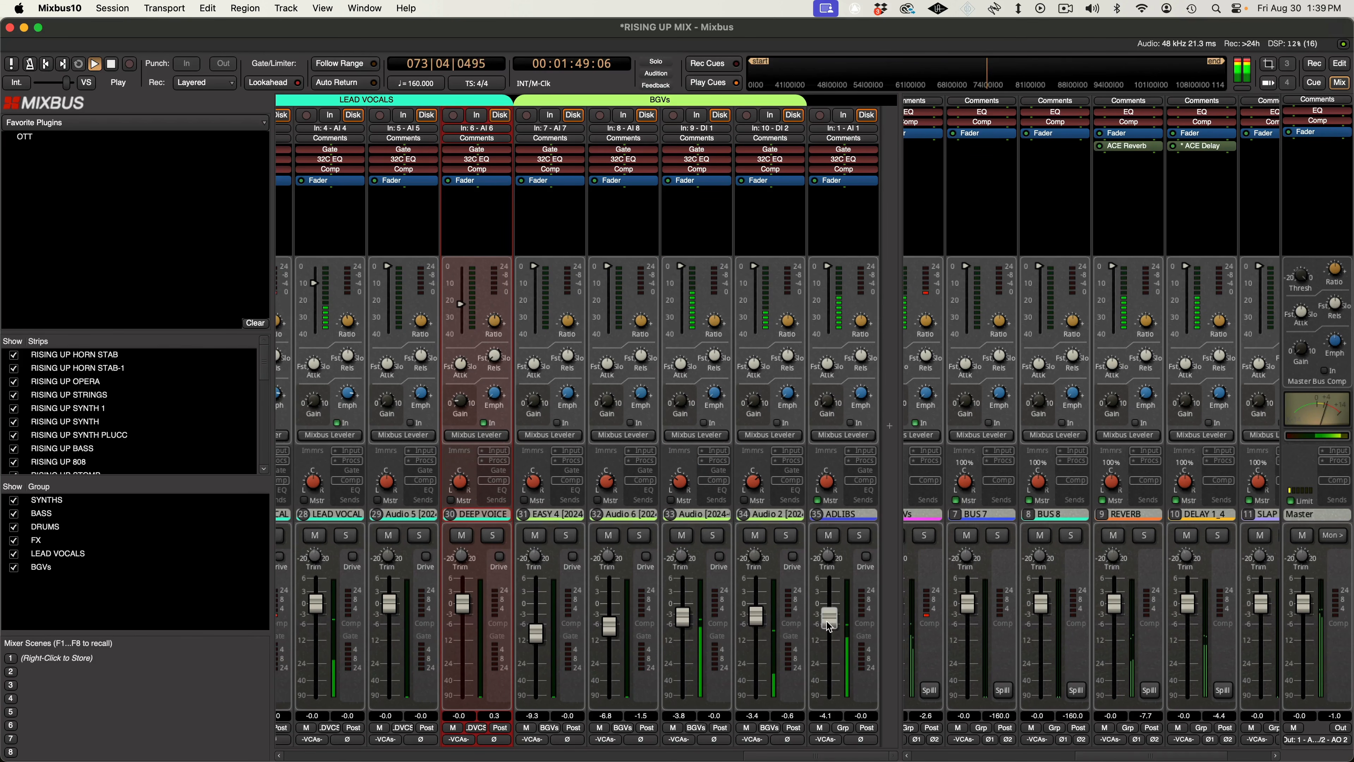
{"action": "scroll", "coordinate": [829, 637], "scroll_direction": "down", "scroll_amount": 3}
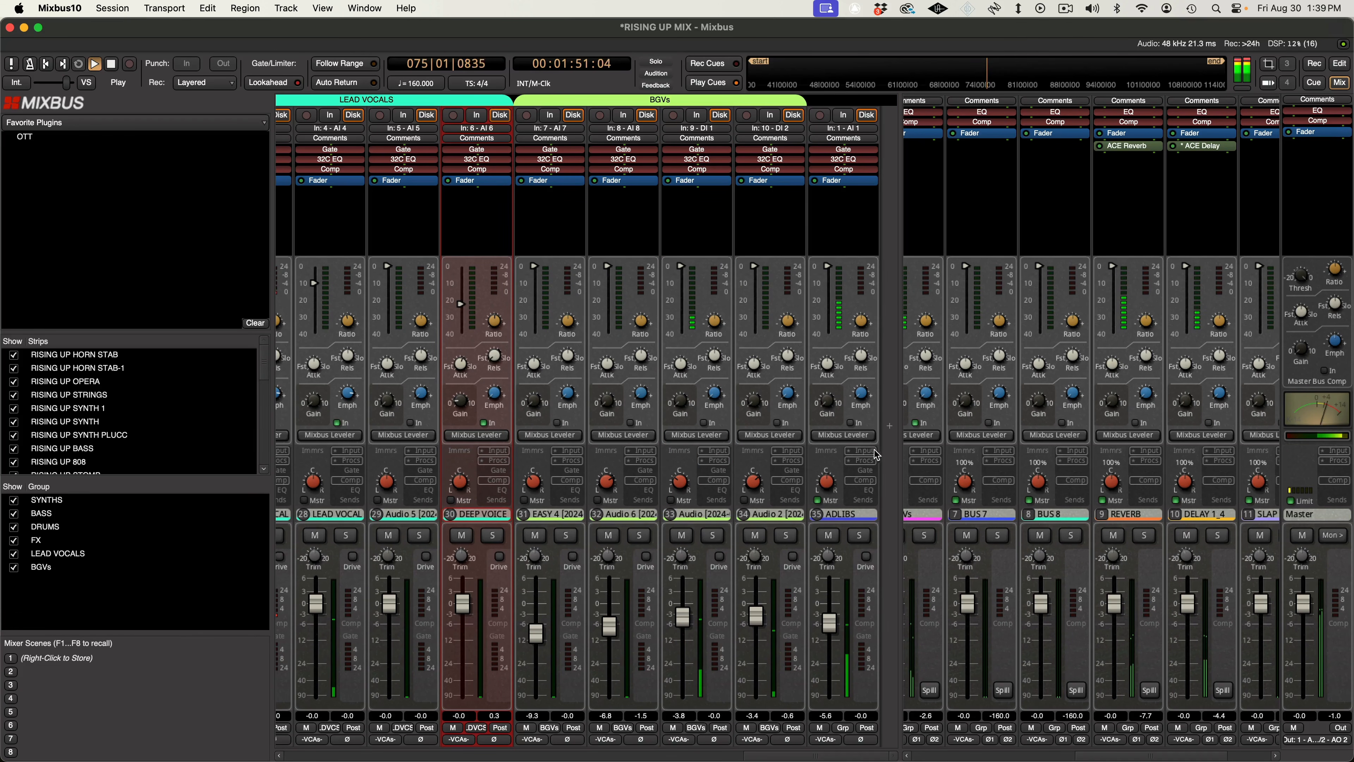
{"action": "left_click", "coordinate": [847, 160]}
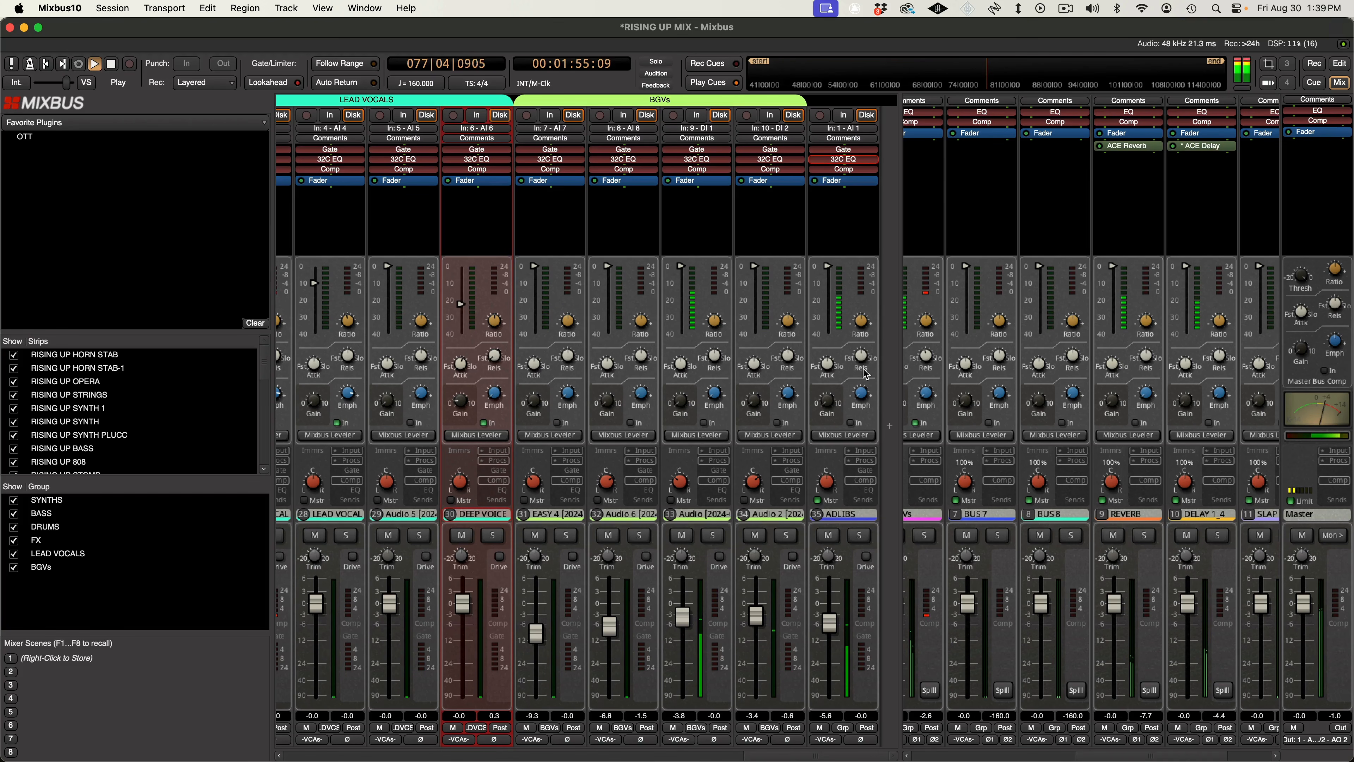
{"action": "left_click", "coordinate": [863, 490]}
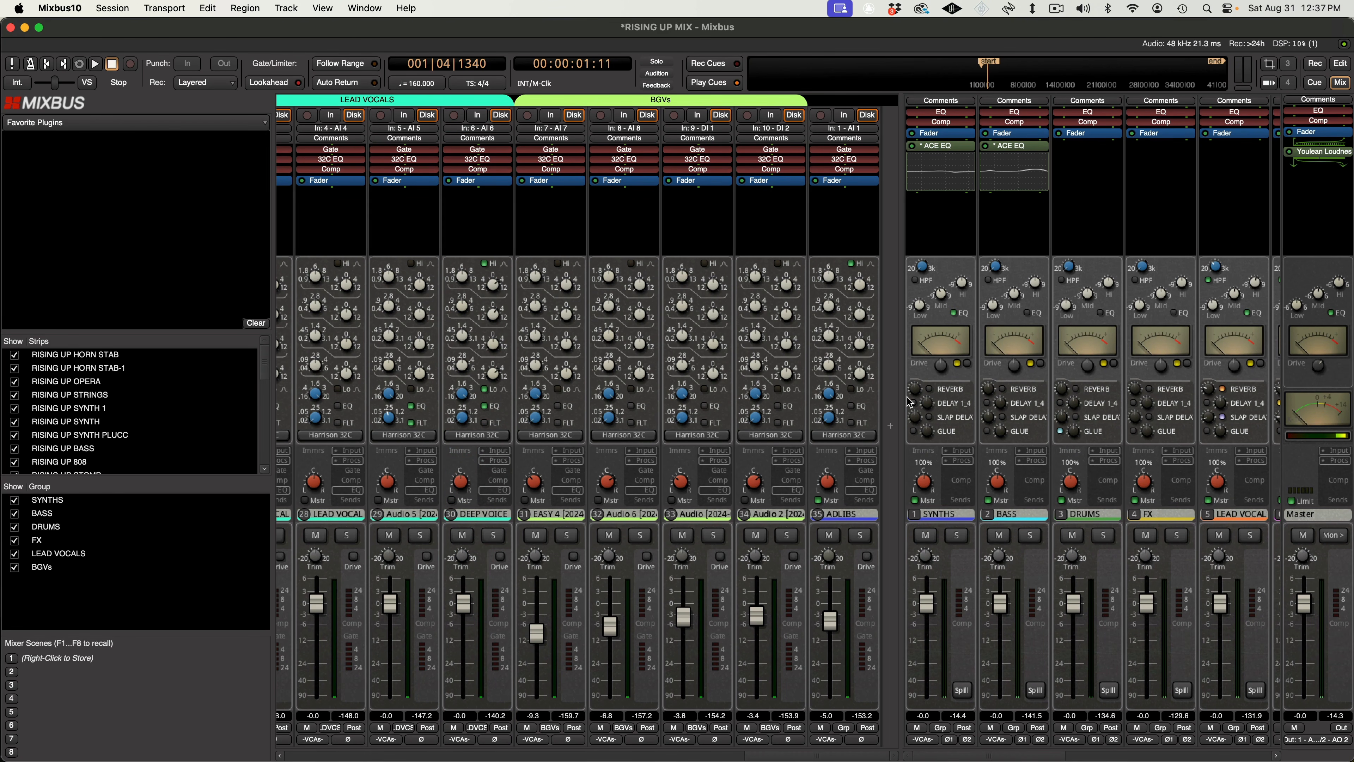
Switch the ADLIBS track's EQ mode to SSL 9000J, enable its filters and EQ, and adjust the filter and band knobs.
{"action": "left_click", "coordinate": [847, 440]}
{"action": "left_click", "coordinate": [879, 453]}
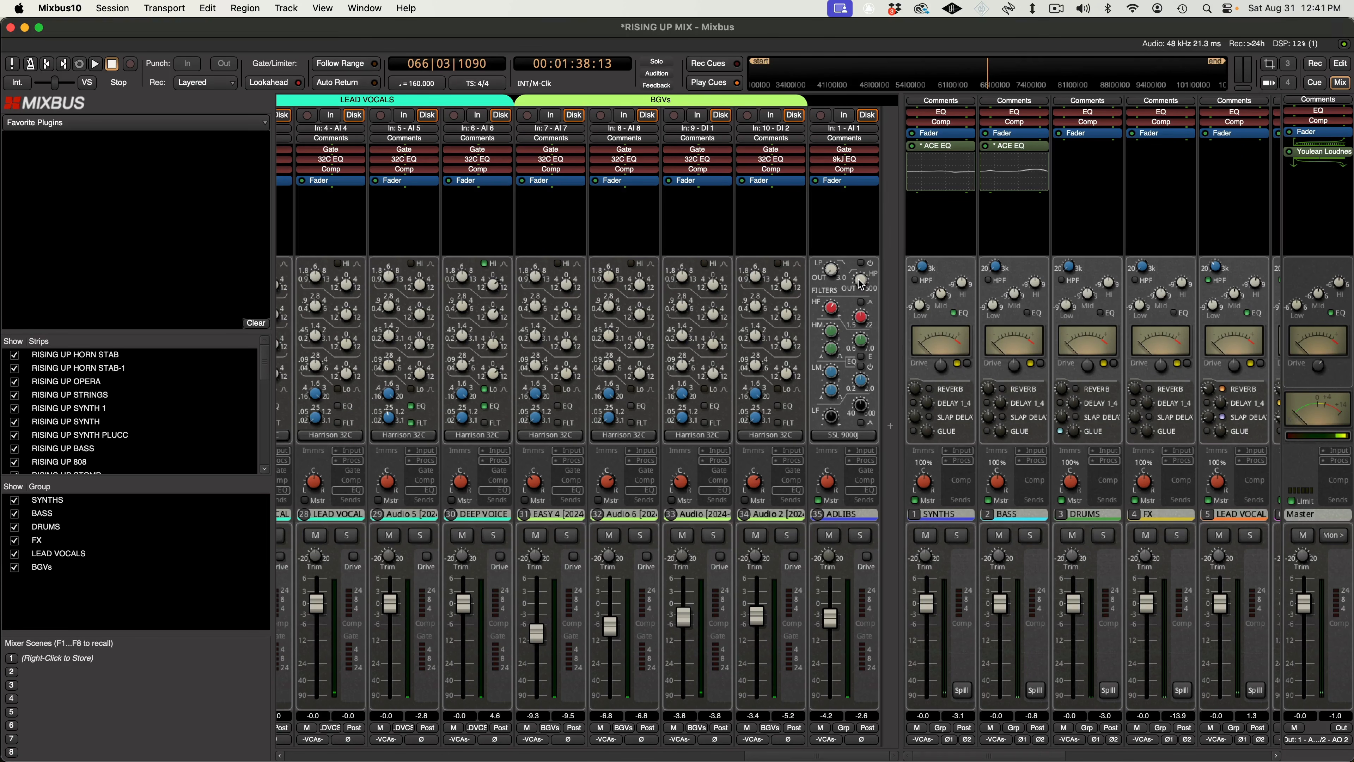
{"action": "left_click_drag", "start_coordinate": [858, 274], "coordinate": [854, 253]}
{"action": "left_click_drag", "start_coordinate": [855, 153], "coordinate": [844, 95]}
{"action": "left_click_drag", "start_coordinate": [834, 279], "coordinate": [832, 253]}
{"action": "left_click_drag", "start_coordinate": [832, 317], "coordinate": [829, 339]}
Solo ADLIBS during playback, set its high-pass filter to about 442 Hz and unsolo the track.
{"action": "key", "text": "space"}
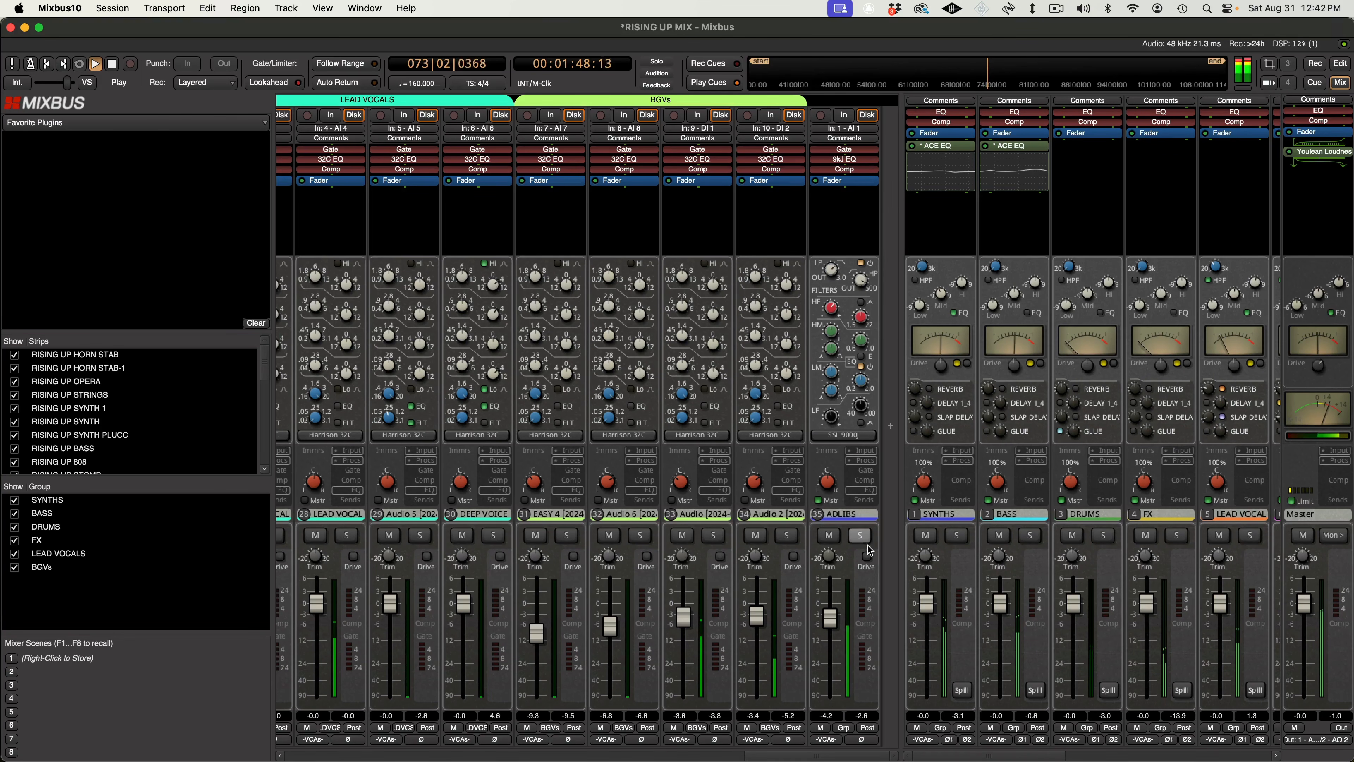
{"action": "left_click", "coordinate": [859, 535]}
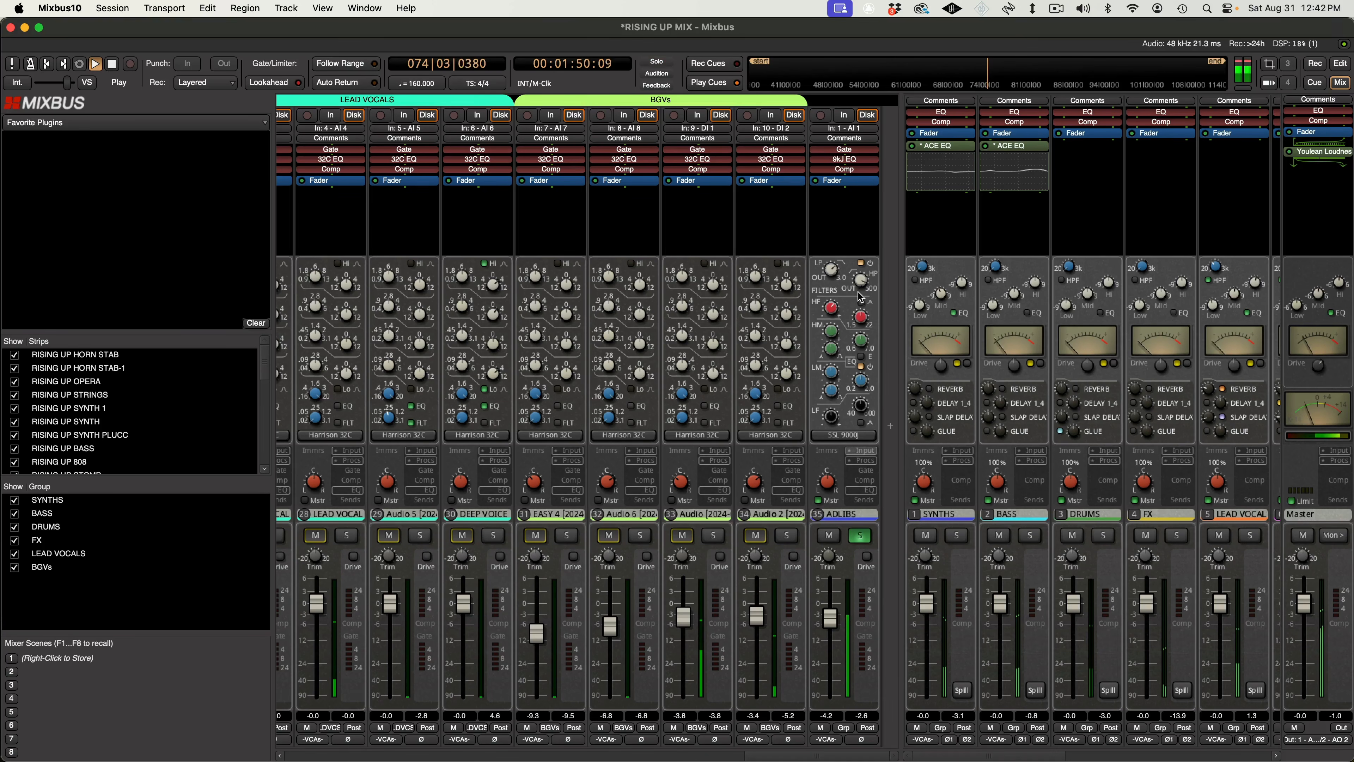
{"action": "mouse_move", "coordinate": [861, 271]}
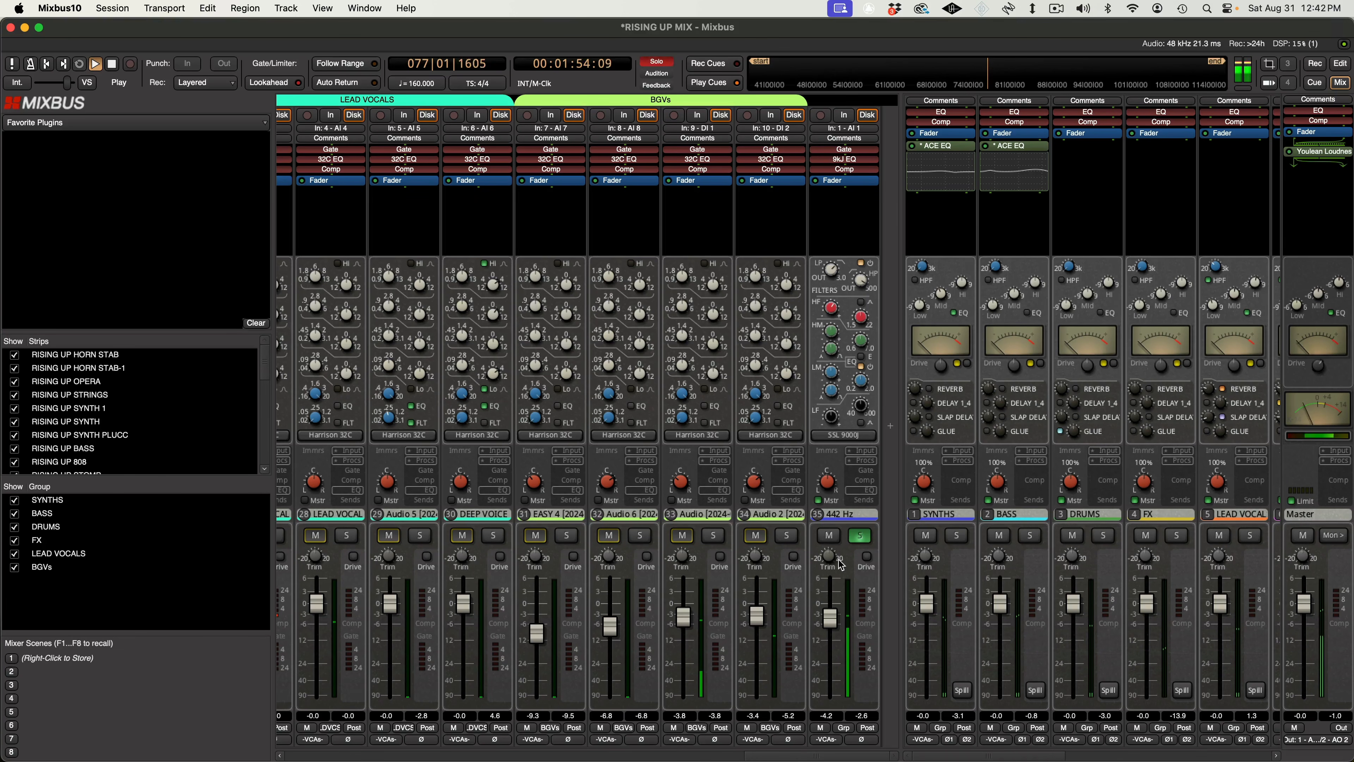
{"action": "left_click", "coordinate": [859, 538]}
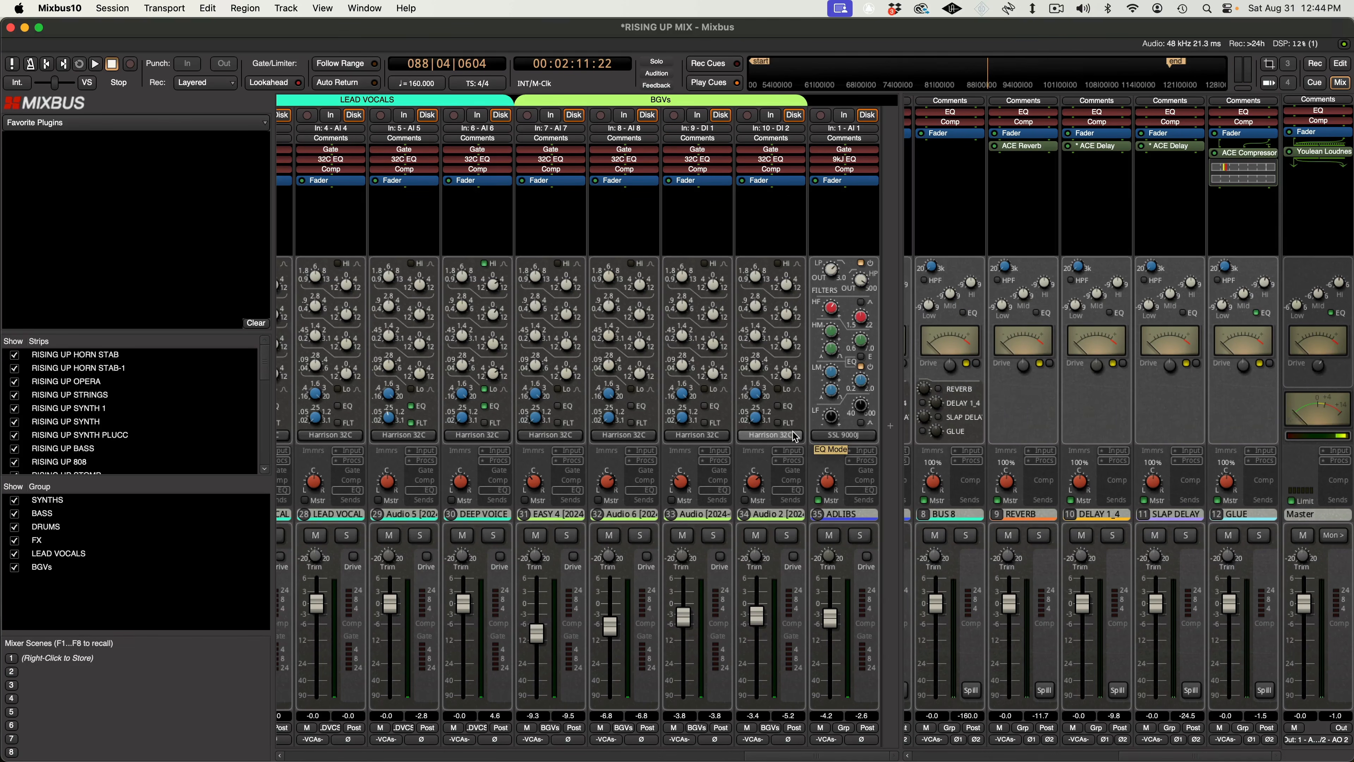
Switch the channel EQ mode of the four BGVs tracks from Harrison 32C to SSL 9000J.
{"action": "left_click", "coordinate": [776, 437]}
{"action": "left_click", "coordinate": [697, 436]}
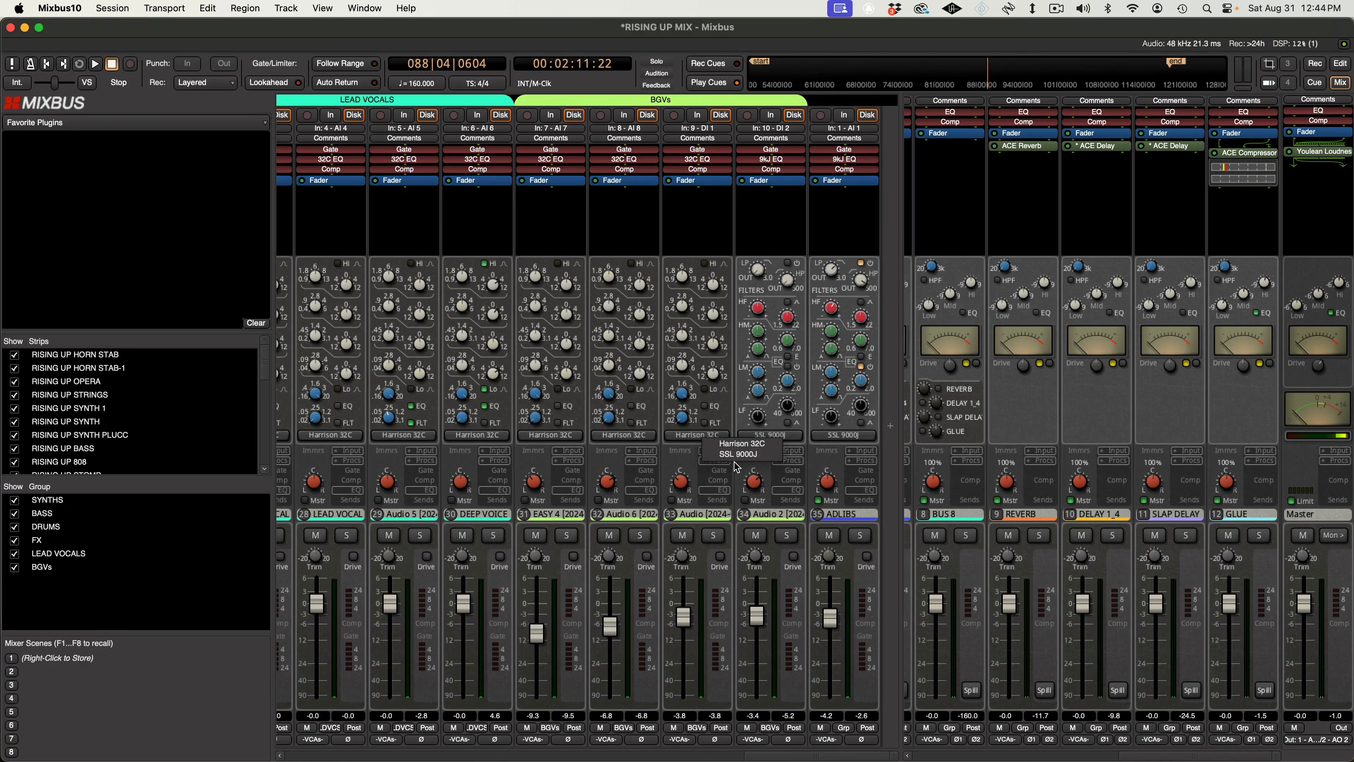
{"action": "left_click", "coordinate": [643, 442]}
{"action": "left_click", "coordinate": [653, 454]}
{"action": "left_click", "coordinate": [565, 436]}
{"action": "left_click", "coordinate": [575, 455]}
Switch the channel EQ mode of the four LEAD VOCALS group tracks, including DEEP VOICE, to SSL 9000J.
{"action": "left_click", "coordinate": [493, 436]}
{"action": "left_click", "coordinate": [507, 454]}
{"action": "left_click", "coordinate": [426, 437]}
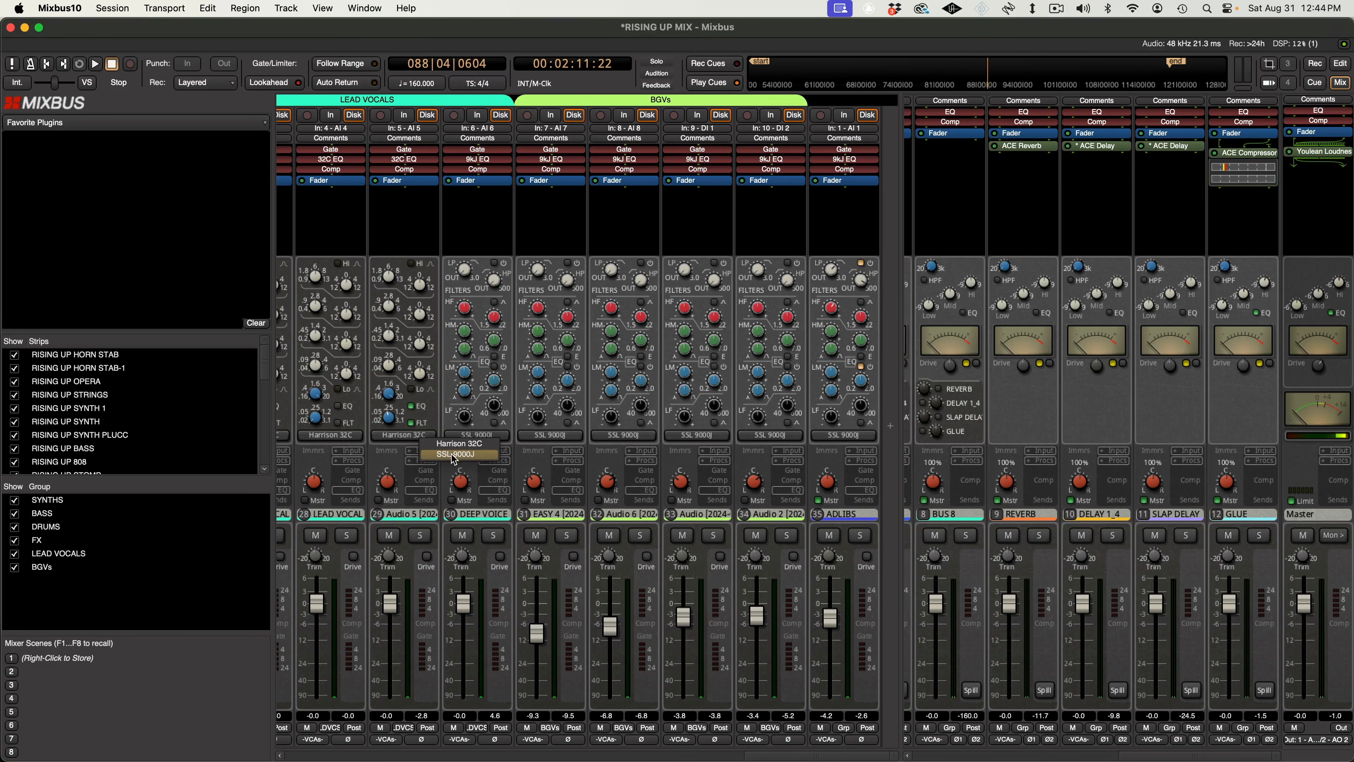
{"action": "left_click", "coordinate": [439, 454]}
{"action": "left_click", "coordinate": [341, 436]}
{"action": "left_click", "coordinate": [354, 454]}
{"action": "left_click_drag", "start_coordinate": [798, 754], "coordinate": [748, 754]}
{"action": "left_click", "coordinate": [474, 436]}
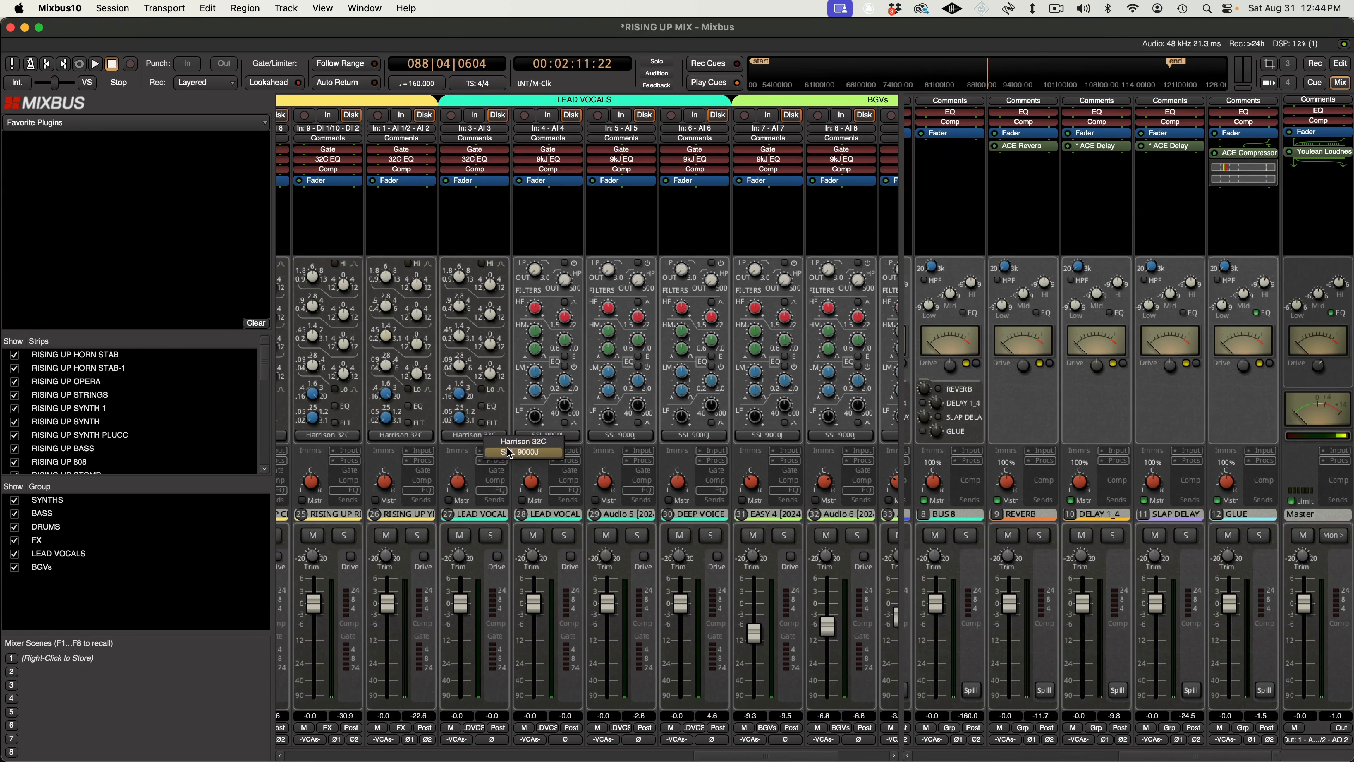
{"action": "left_click", "coordinate": [504, 454]}
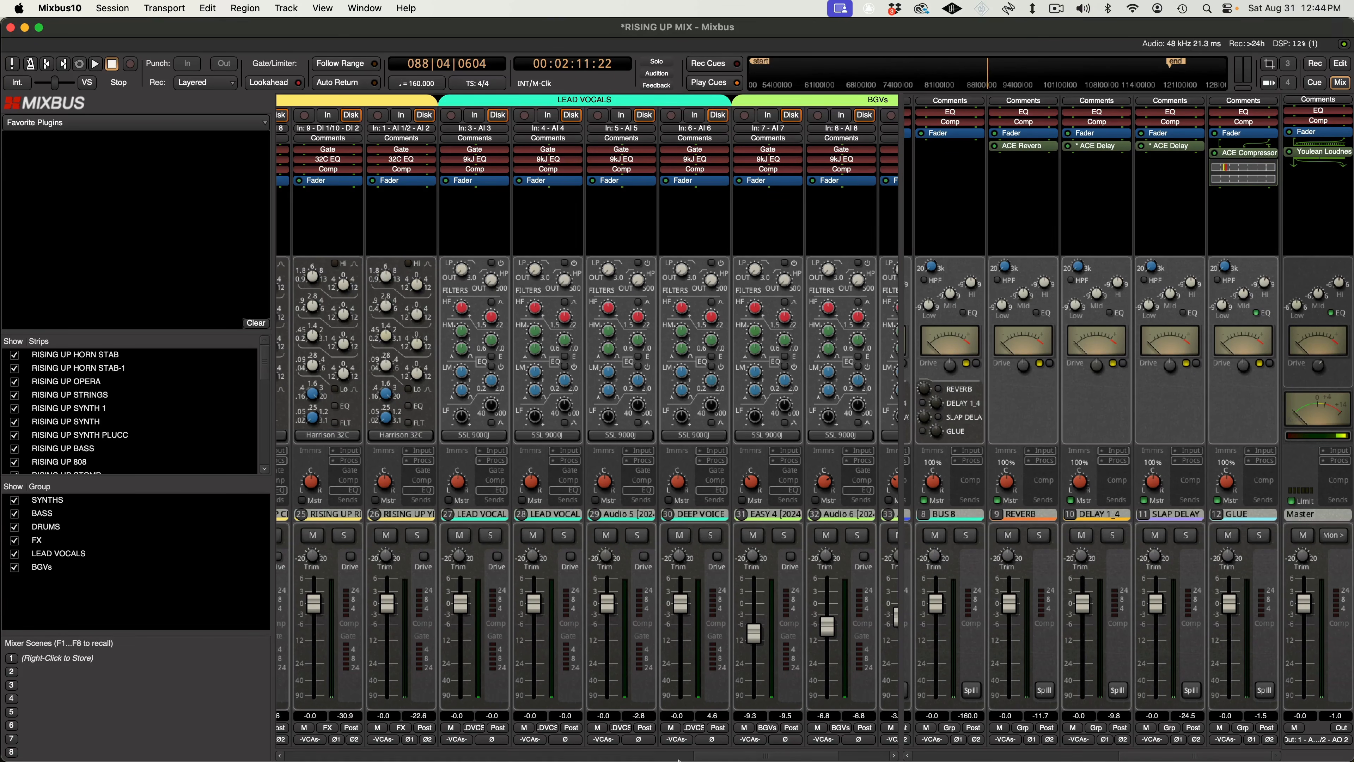
Return the LEAD VOCALS group tracks to the Harrison 32C EQ mode.
{"action": "mouse_move", "coordinate": [736, 757]}
{"action": "left_mouse_down"}
{"action": "mouse_move", "coordinate": [803, 753]}
{"action": "mouse_move", "coordinate": [749, 755]}
{"action": "left_mouse_up"}
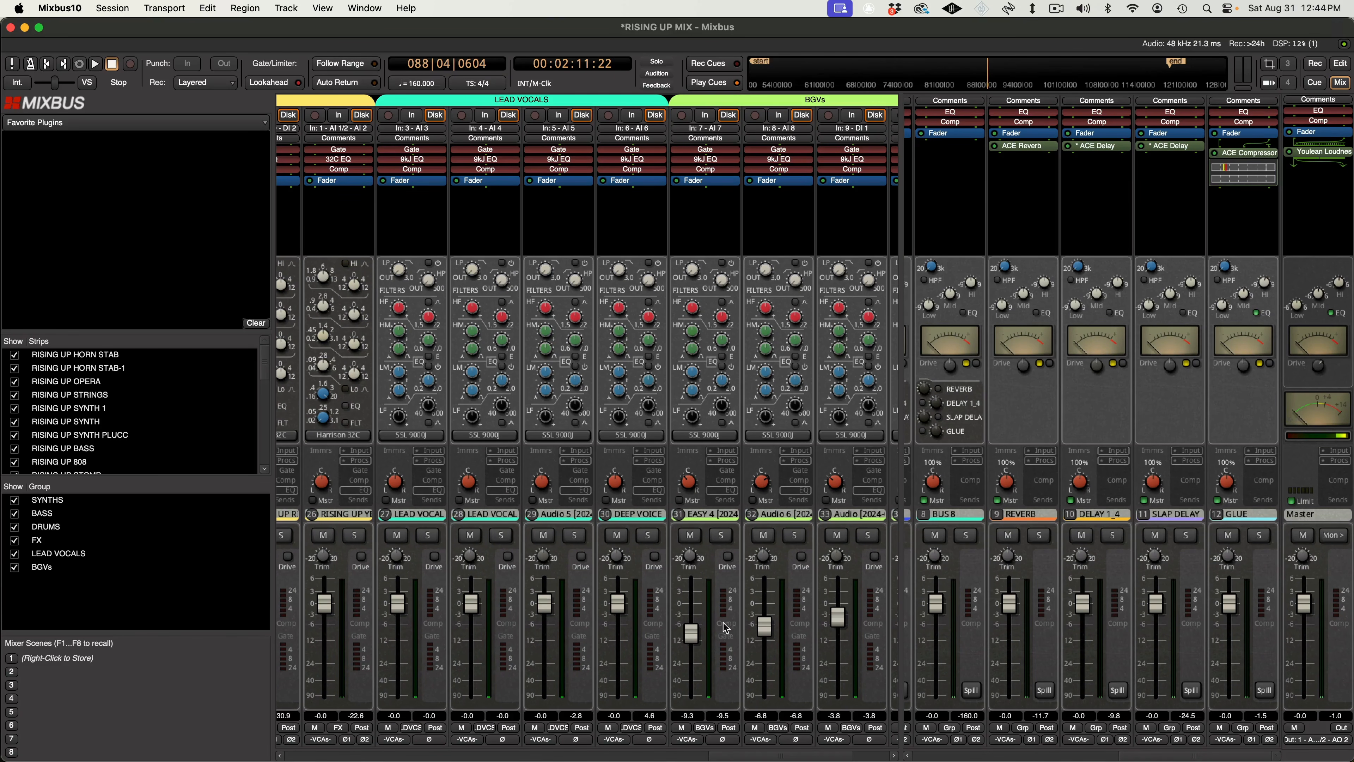
{"action": "left_click", "coordinate": [485, 437]}
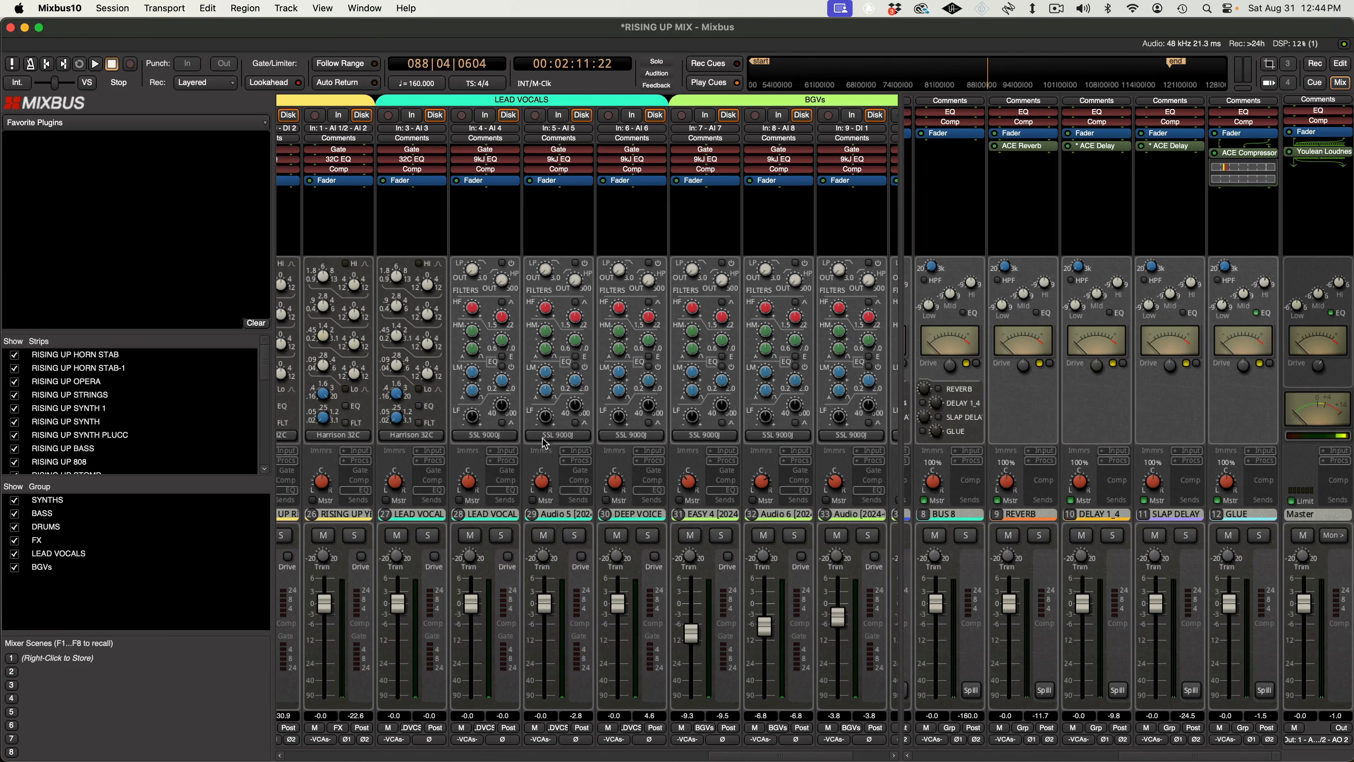
{"action": "left_click", "coordinate": [493, 443]}
{"action": "left_click", "coordinate": [560, 436]}
{"action": "left_click", "coordinate": [567, 443]}
{"action": "left_click", "coordinate": [634, 436]}
{"action": "left_click", "coordinate": [640, 444]}
Return the BGVs group tracks to the Harrison 32C EQ mode.
{"action": "left_click", "coordinate": [710, 436]}
{"action": "left_click", "coordinate": [710, 443]}
{"action": "left_click", "coordinate": [778, 436]}
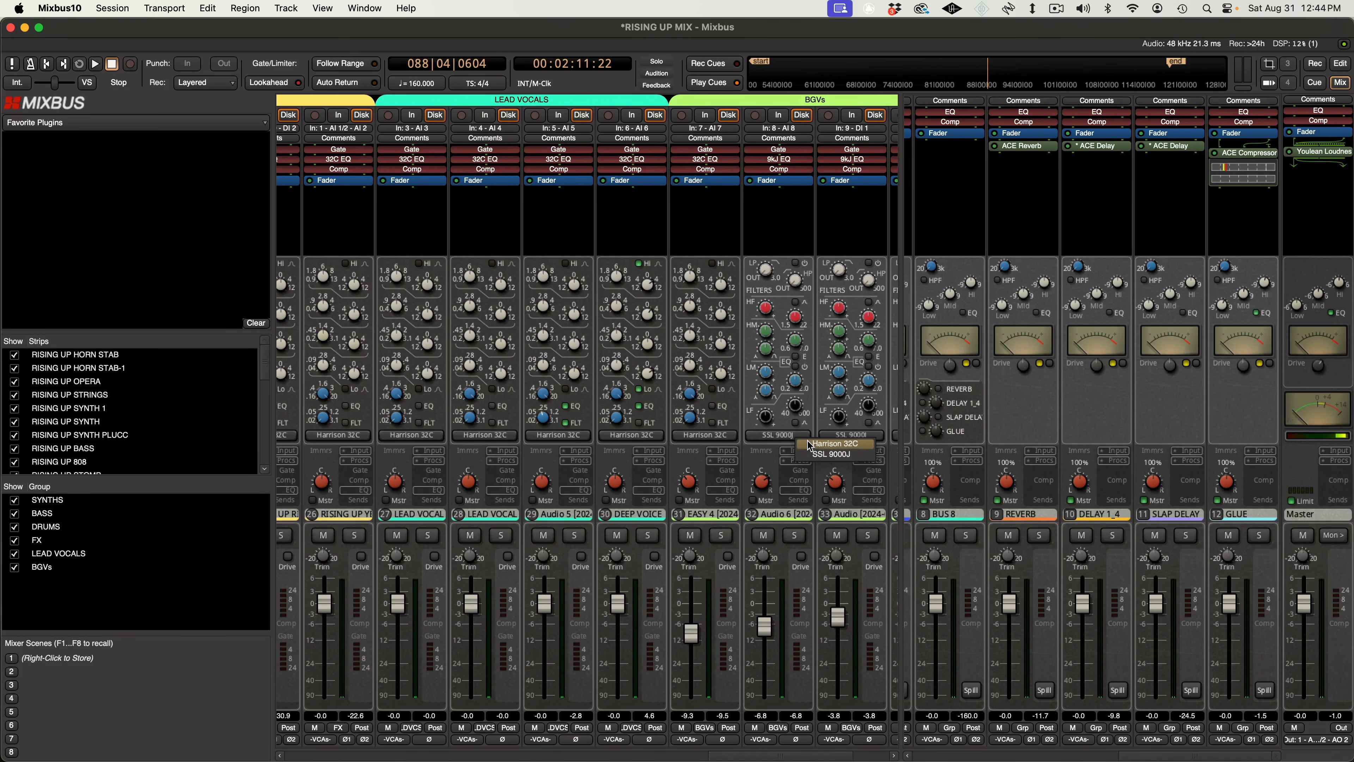
{"action": "left_click", "coordinate": [784, 443]}
{"action": "left_click", "coordinate": [852, 436]}
{"action": "left_click", "coordinate": [858, 443]}
{"action": "left_click_drag", "start_coordinate": [851, 755], "coordinate": [862, 754]}
{"action": "left_click", "coordinate": [853, 435]}
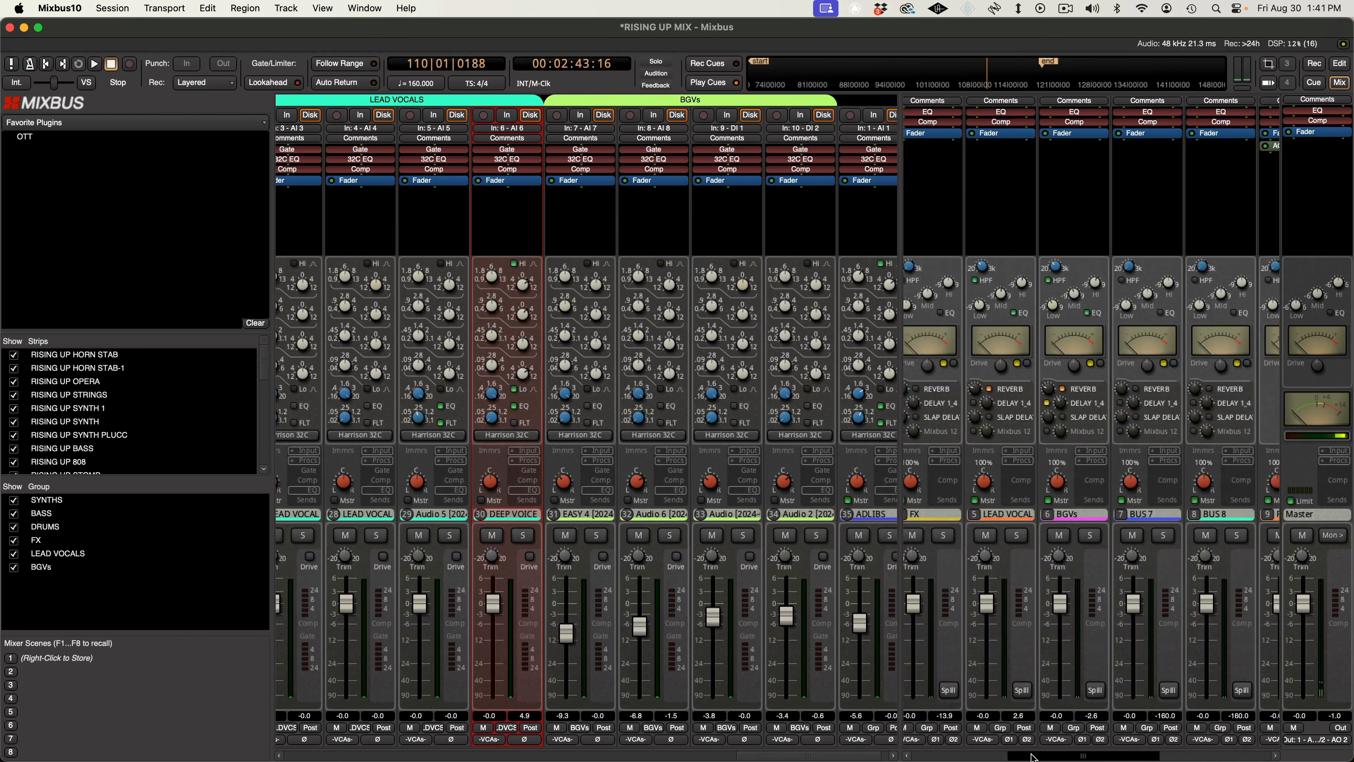
Copy the ACE Delay plugin from the DELAY 1_4 bus to the SLAP DELAY bus and open its settings.
{"action": "left_click_drag", "start_coordinate": [1031, 754], "coordinate": [1046, 753]}
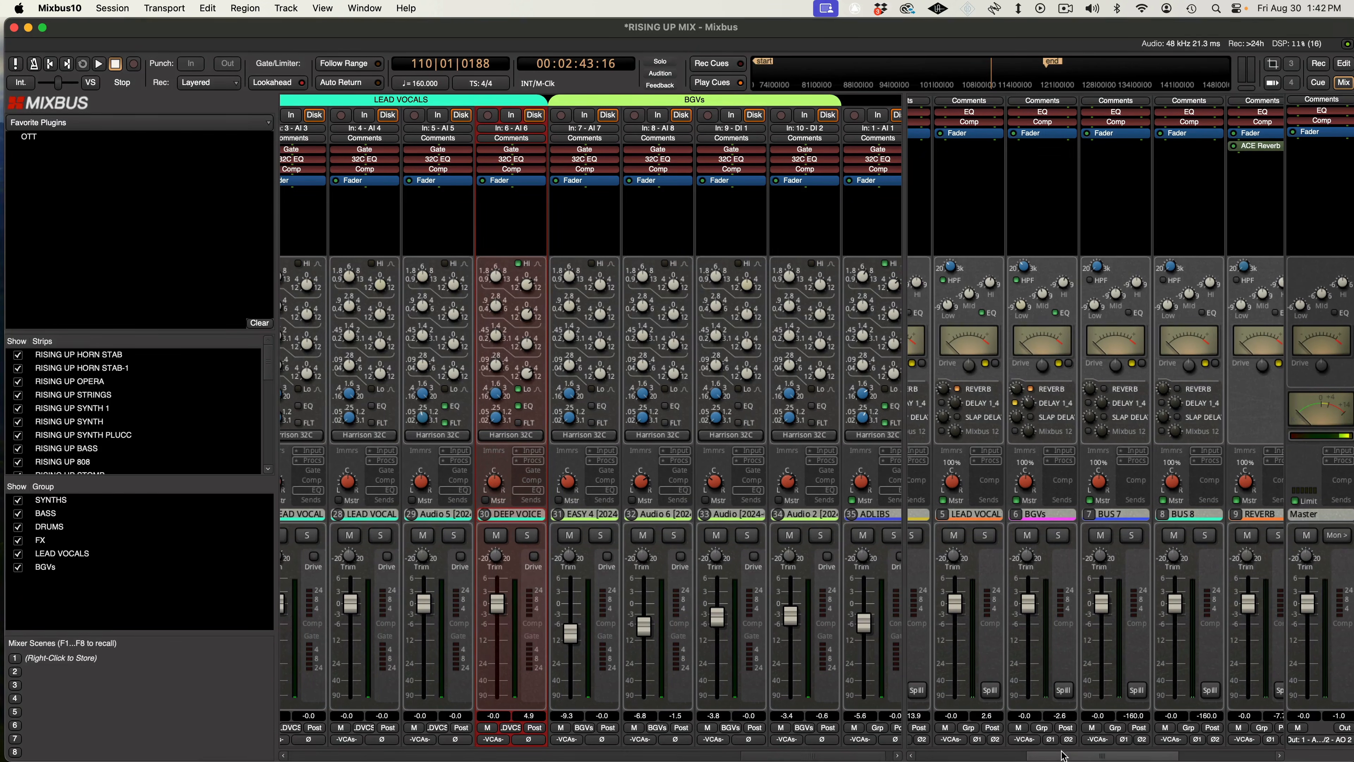
{"action": "left_click_drag", "start_coordinate": [1130, 753], "coordinate": [1173, 752]}
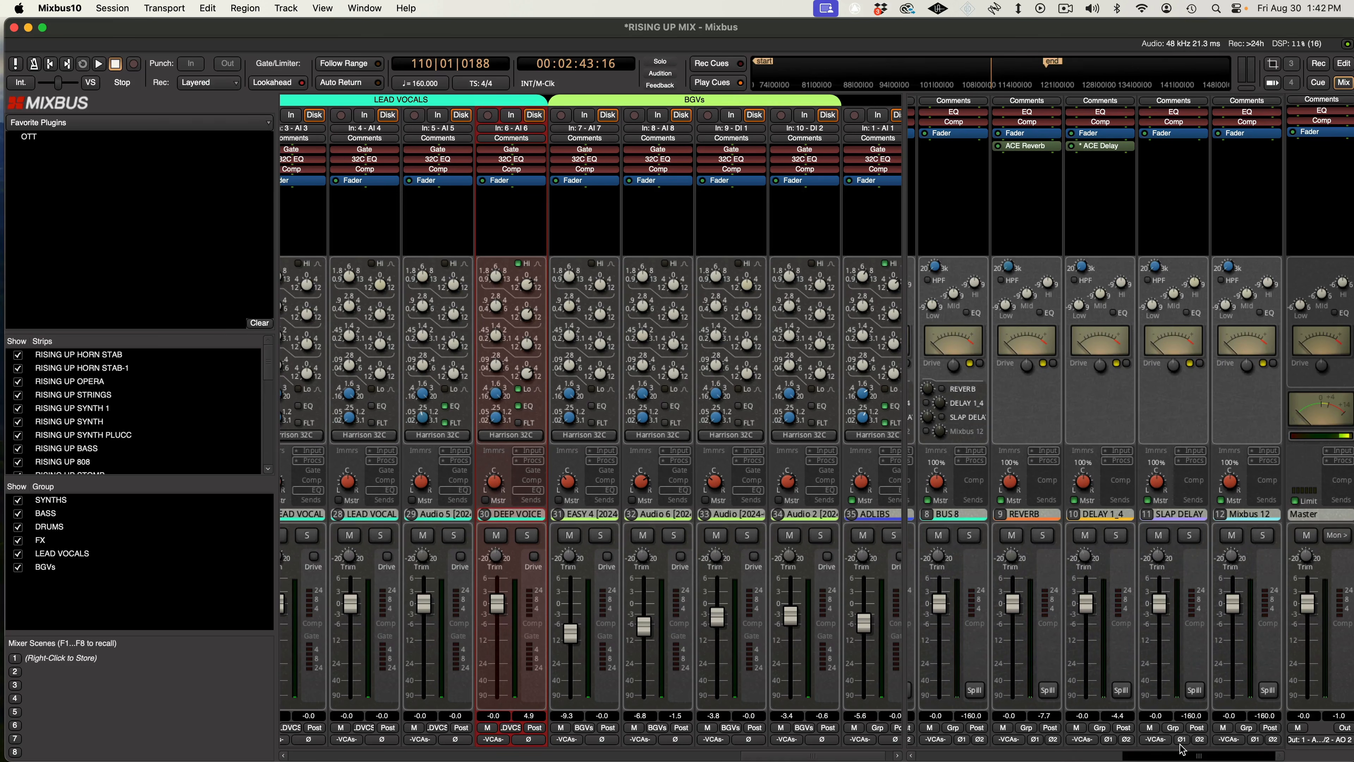
{"action": "left_click_drag", "start_coordinate": [1100, 147], "coordinate": [1172, 145]}
{"action": "double_click", "coordinate": [1171, 145]}
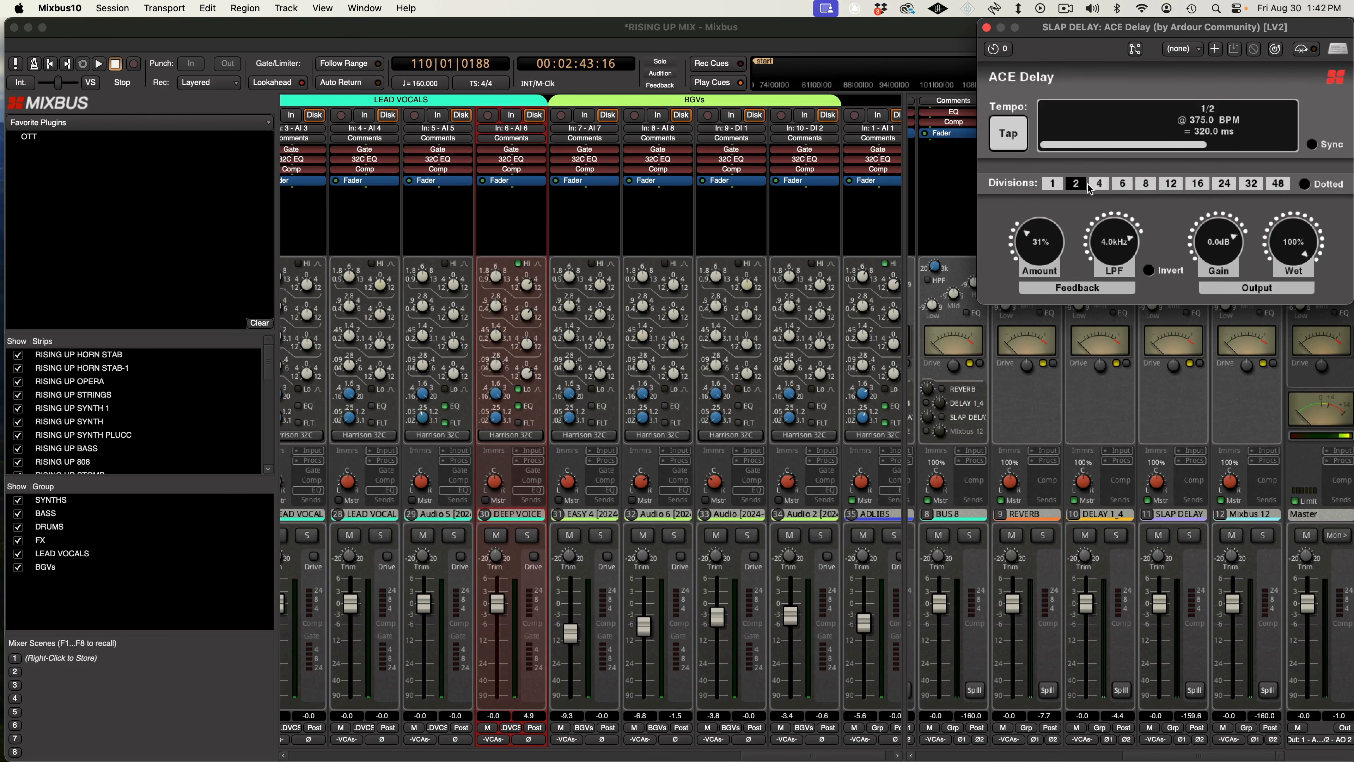
Set the SLAP DELAY bus's ACE Delay to division 8, feedback amount 4.7% and LPF 8.2 kHz, and close its window.
{"action": "left_click", "coordinate": [1145, 183]}
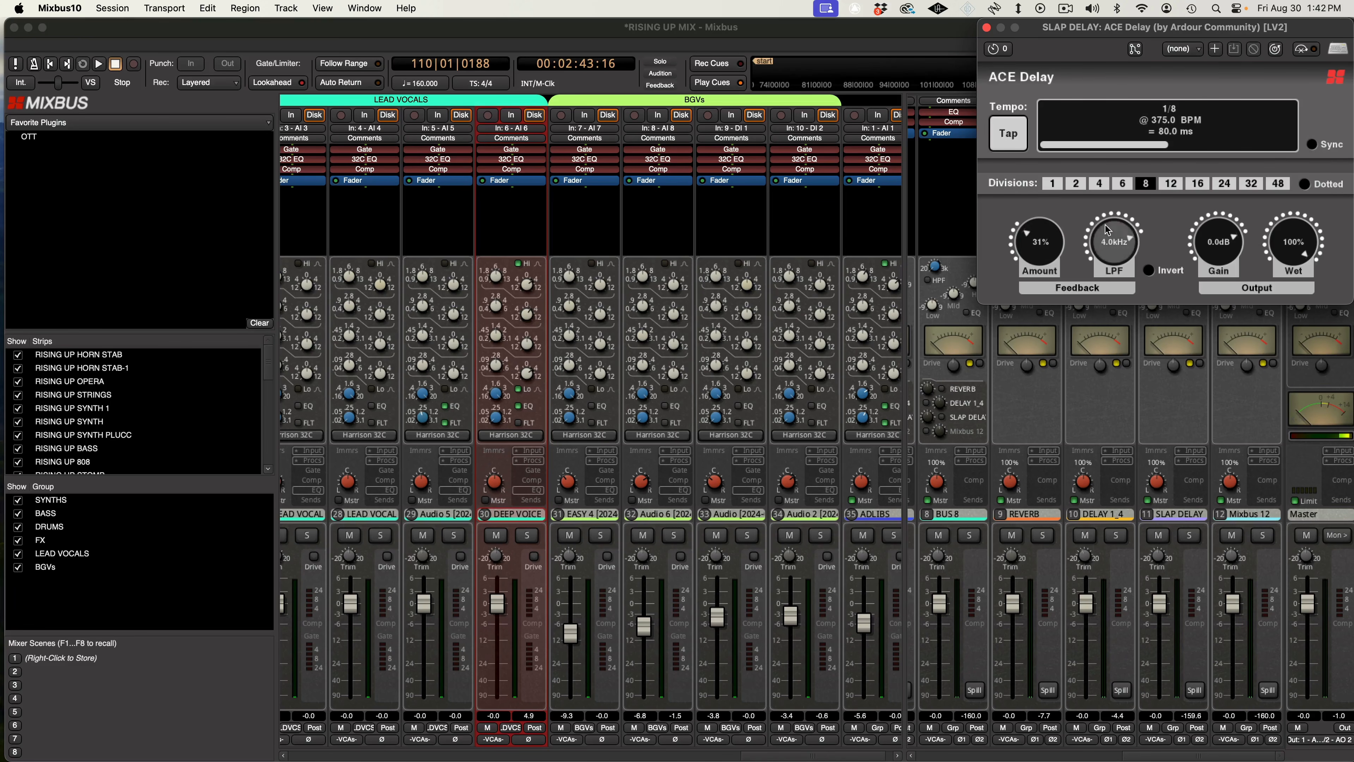
{"action": "left_click_drag", "start_coordinate": [1044, 252], "coordinate": [1044, 296]}
{"action": "left_click_drag", "start_coordinate": [1093, 251], "coordinate": [1108, 211]}
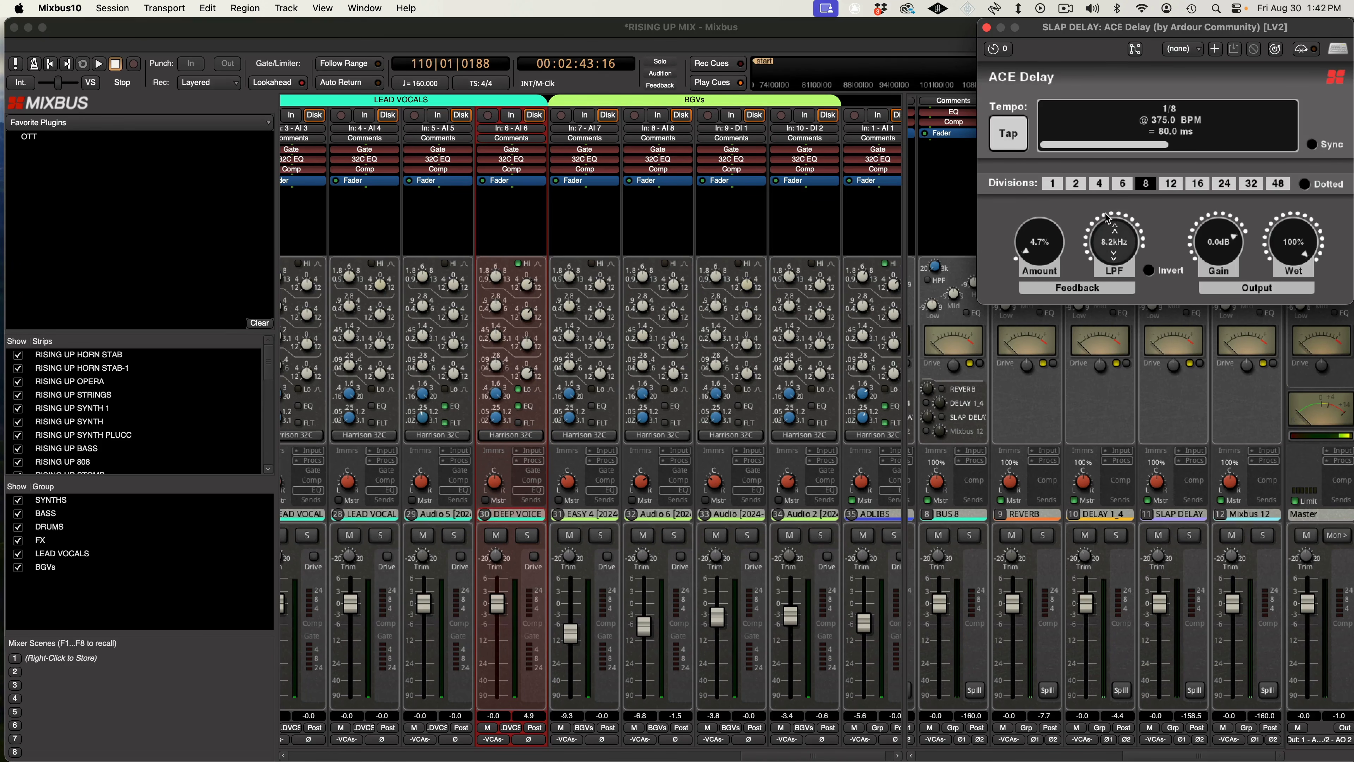
{"action": "left_click", "coordinate": [987, 28]}
Enable the SLAP DELAY send on the BGVs bus at about -2.8 dB and play the song from a vocal section.
{"action": "scroll", "coordinate": [1035, 302], "scroll_direction": "left", "scroll_amount": 5}
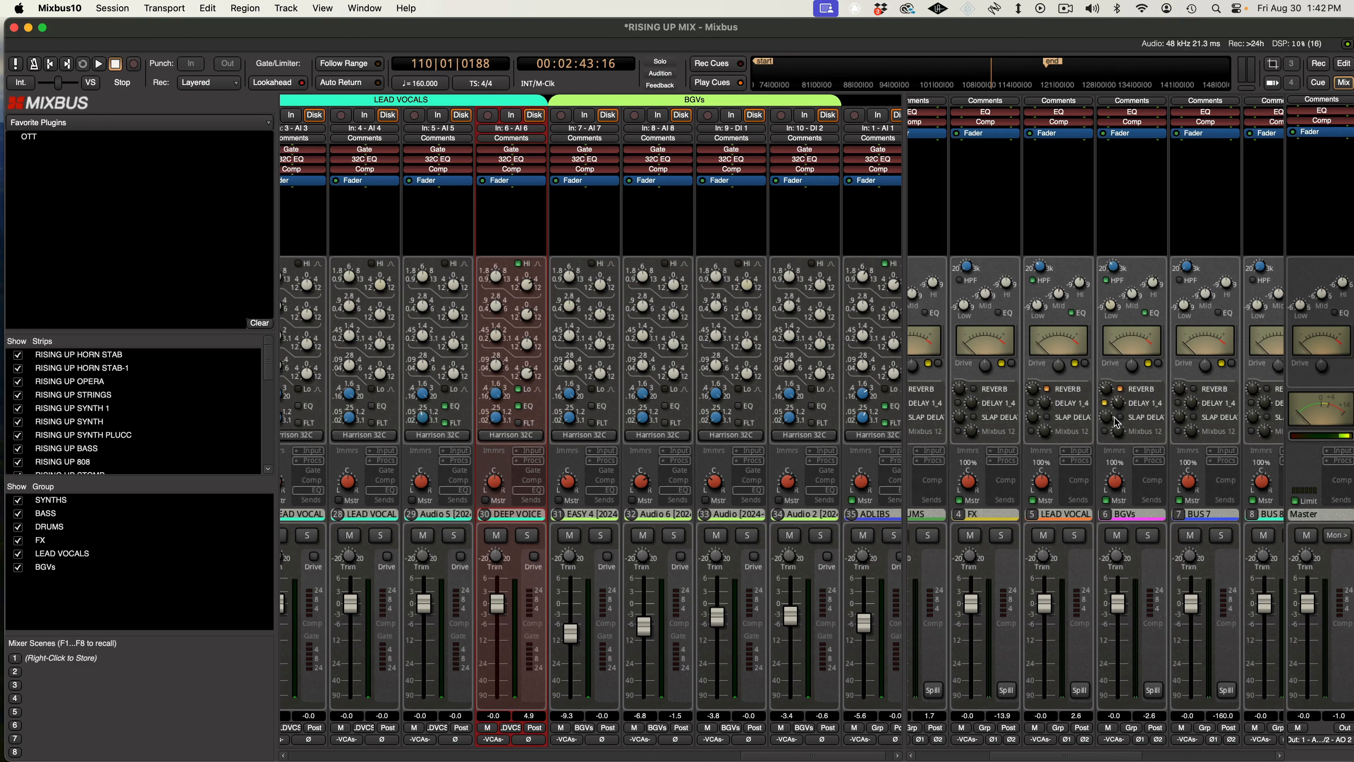
{"action": "left_click_drag", "start_coordinate": [1111, 417], "coordinate": [1101, 428]}
{"action": "key", "text": "space"}
{"action": "left_click", "coordinate": [1016, 88]}
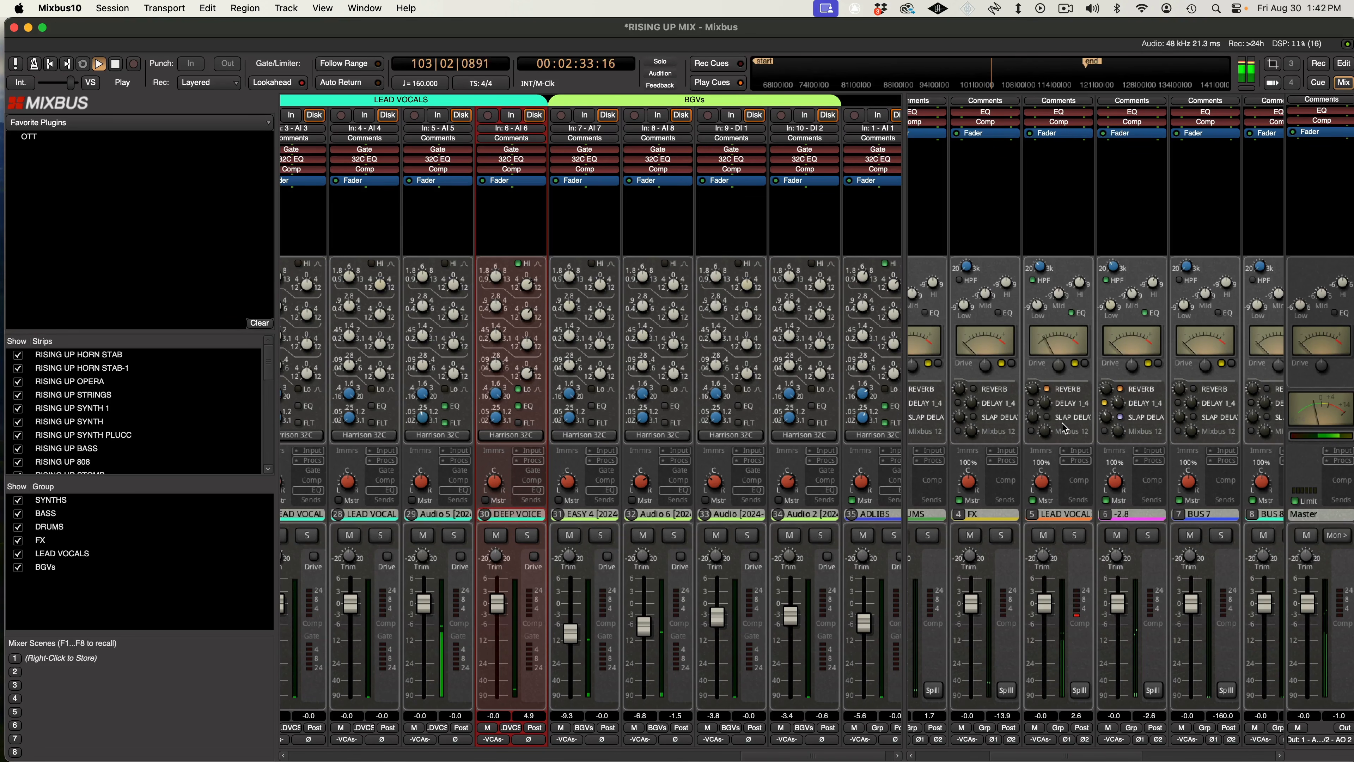
Enable the LEAD VOCAL bus's SLAP DELAY send and lower its level to about -22.8 dB during playback.
{"action": "left_click", "coordinate": [1046, 416]}
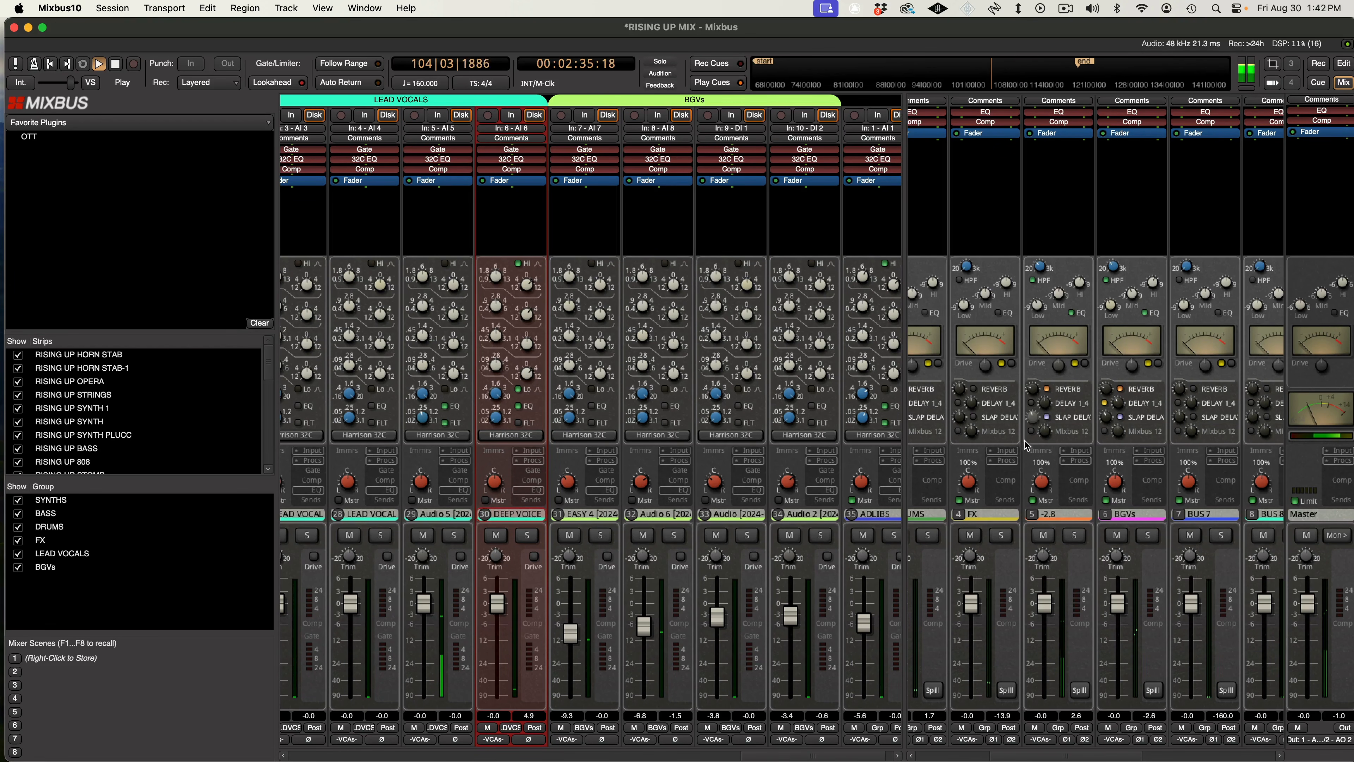
{"action": "left_click", "coordinate": [921, 78]}
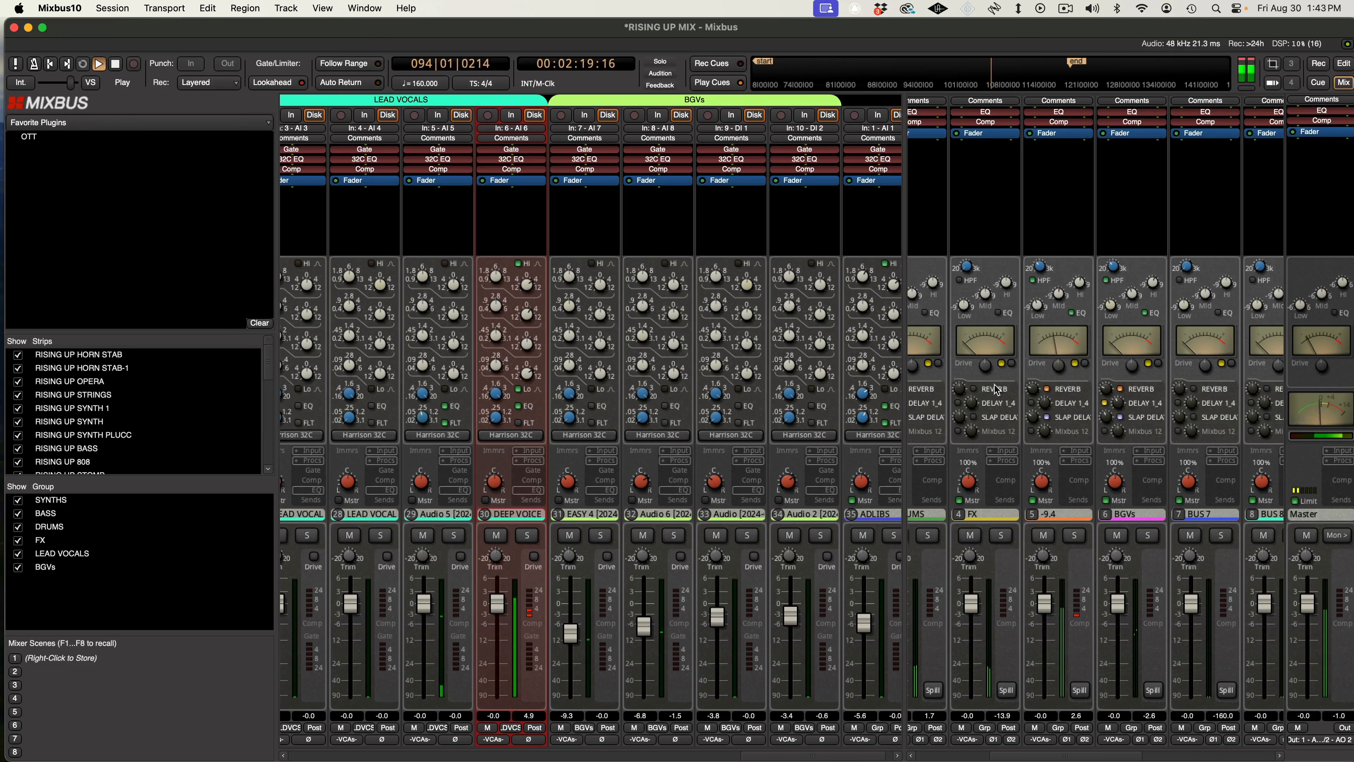
{"action": "left_click_drag", "start_coordinate": [1026, 437], "coordinate": [1014, 469]}
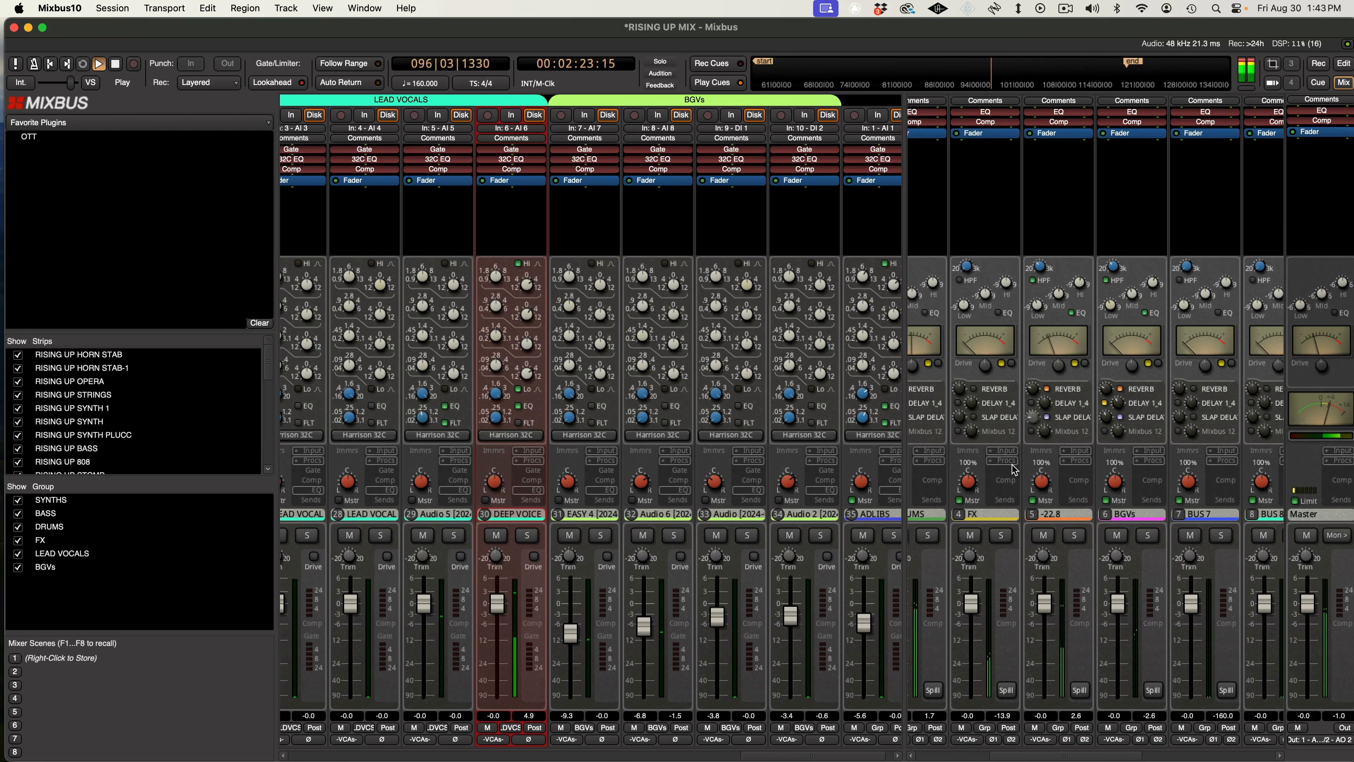
{"action": "left_click_drag", "start_coordinate": [1013, 472], "coordinate": [1073, 465]}
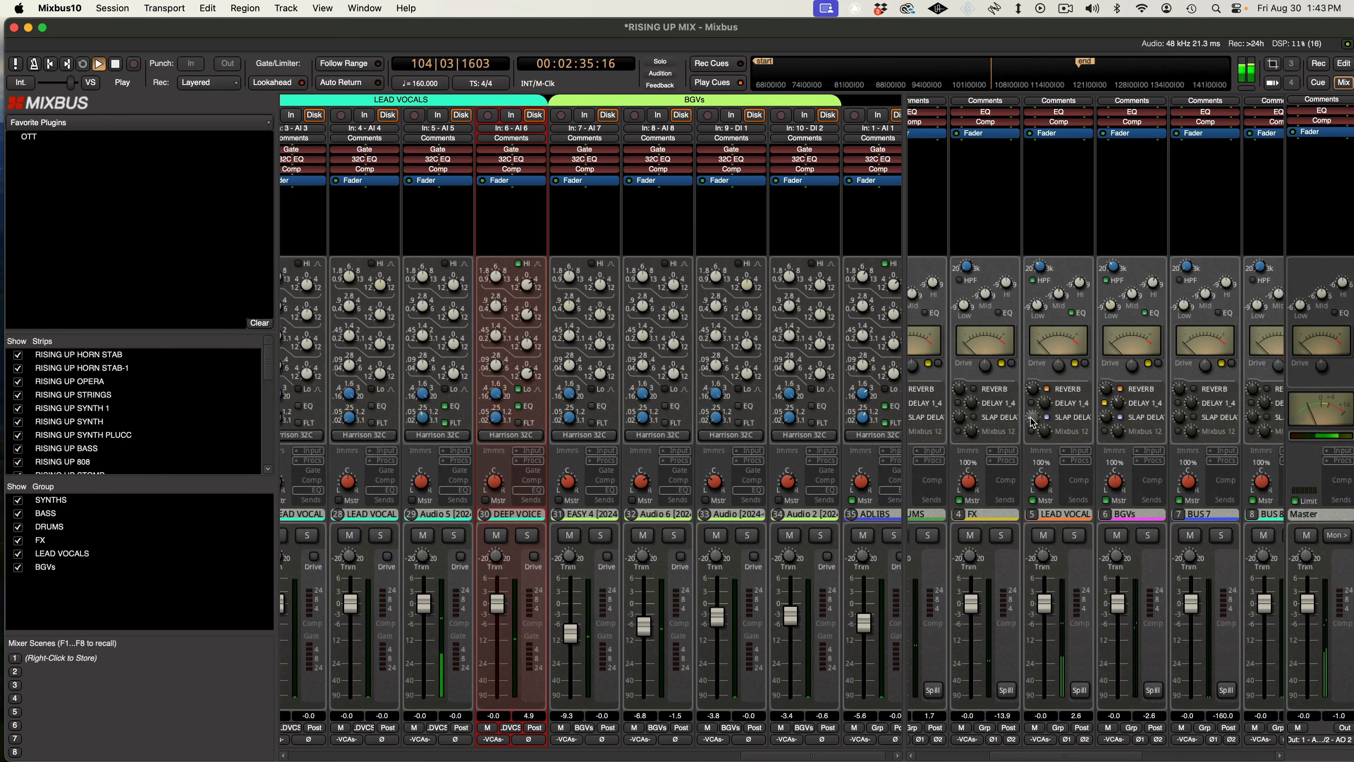
{"action": "left_click", "coordinate": [1163, 754]}
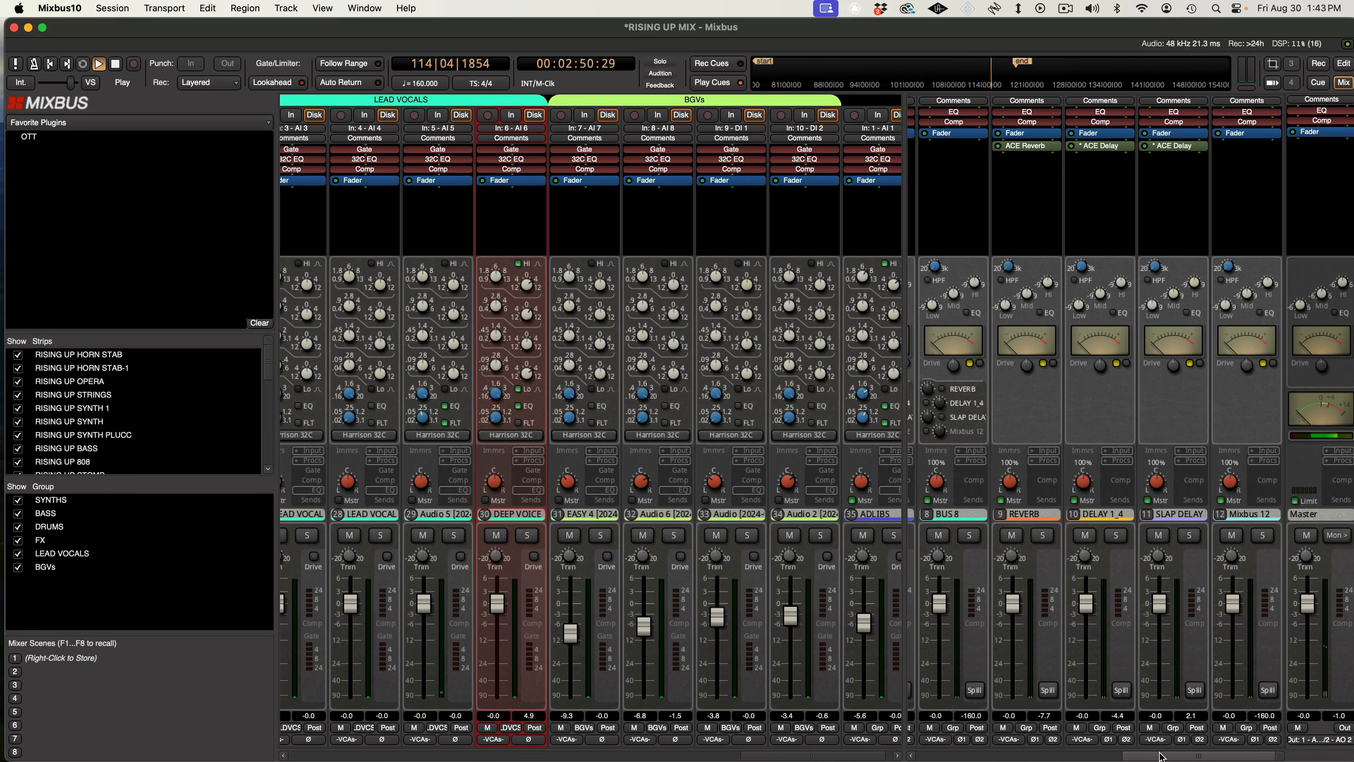
{"action": "left_click", "coordinate": [1073, 753]}
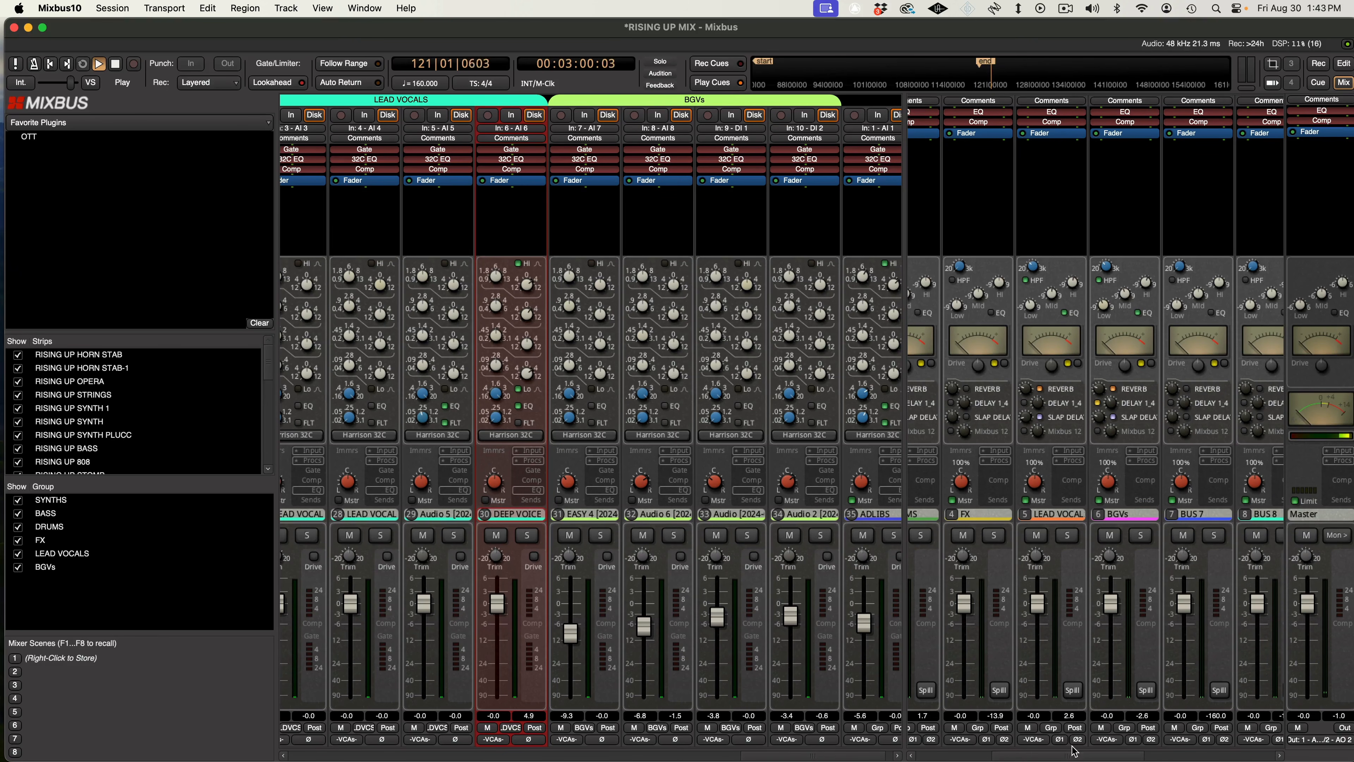
Solo the SYNTHS bus and play it from the song start, jumping ahead on the timeline.
{"action": "left_click_drag", "start_coordinate": [1065, 757], "coordinate": [983, 758]}
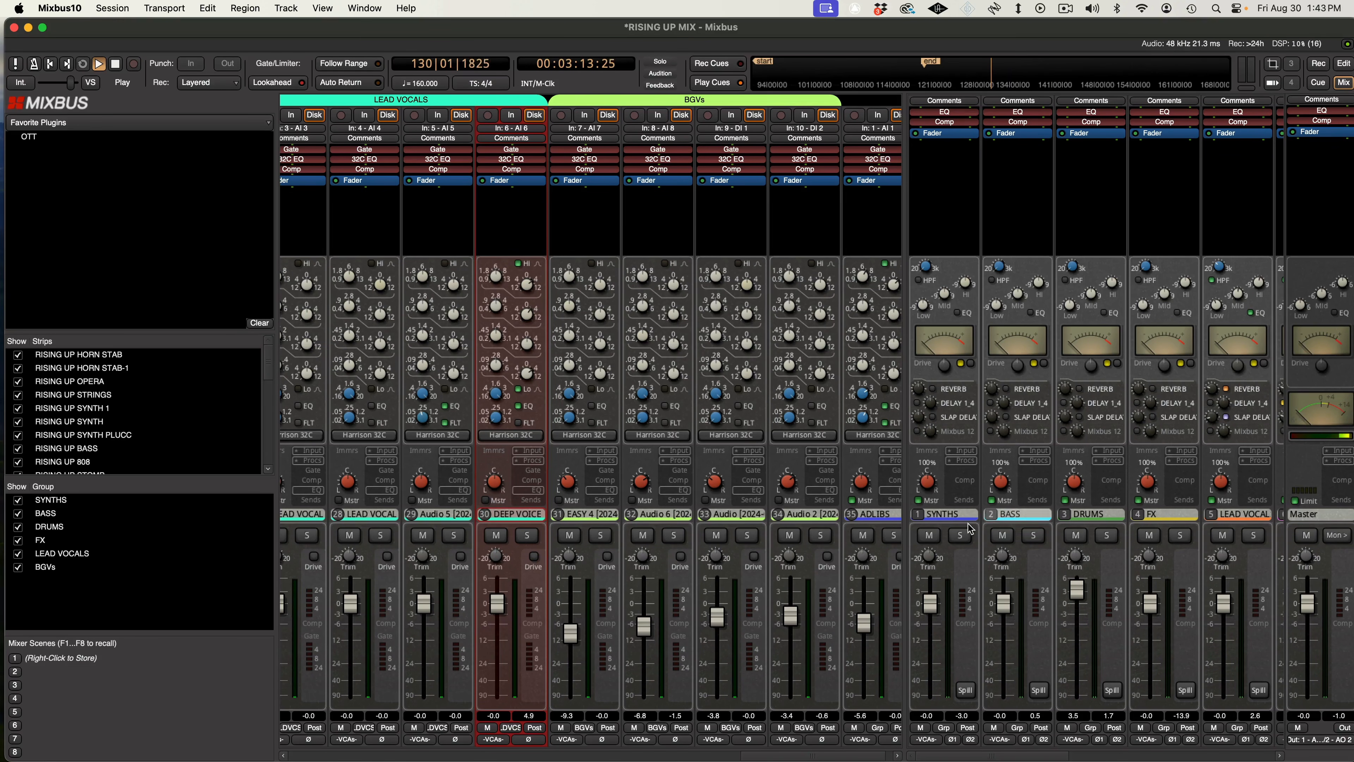
{"action": "left_click", "coordinate": [962, 535]}
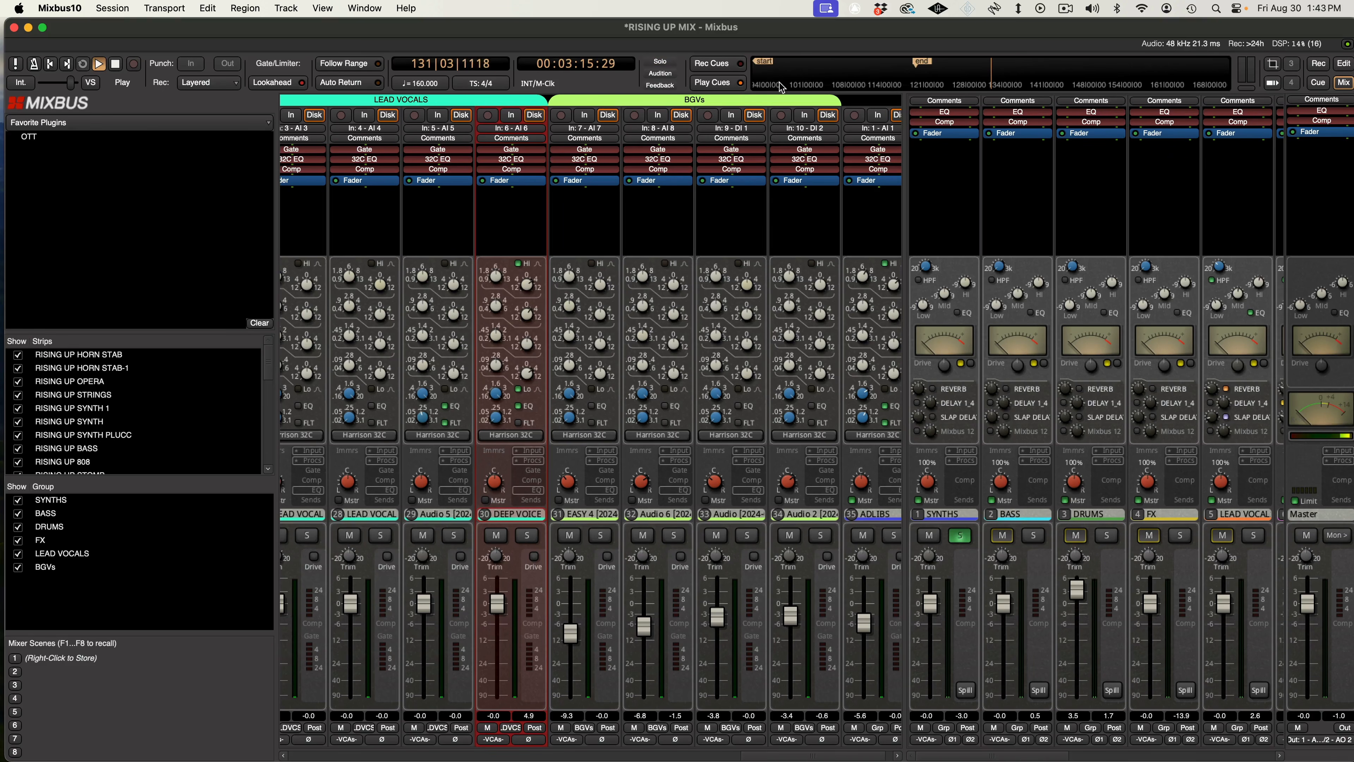
{"action": "key", "text": "Home"}
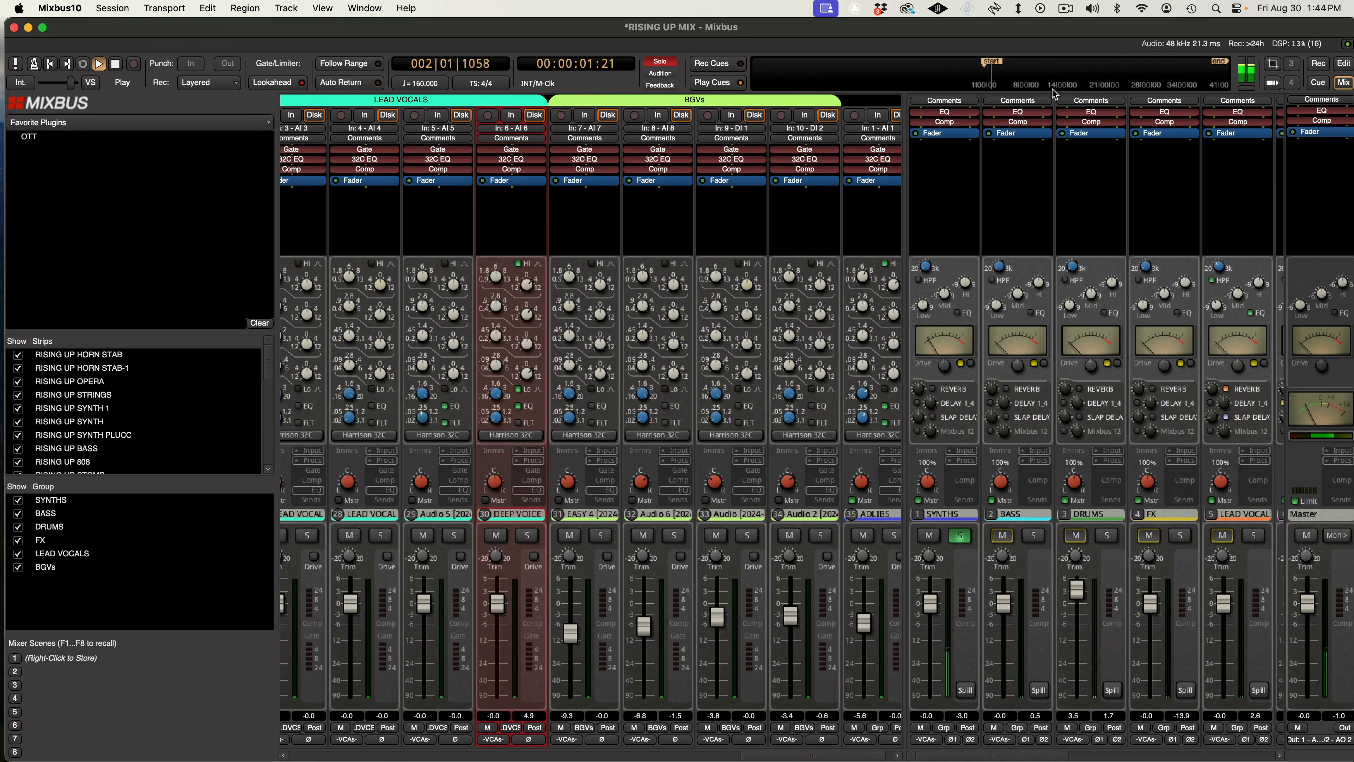
{"action": "left_click", "coordinate": [1093, 63]}
{"action": "left_click", "coordinate": [1076, 69]}
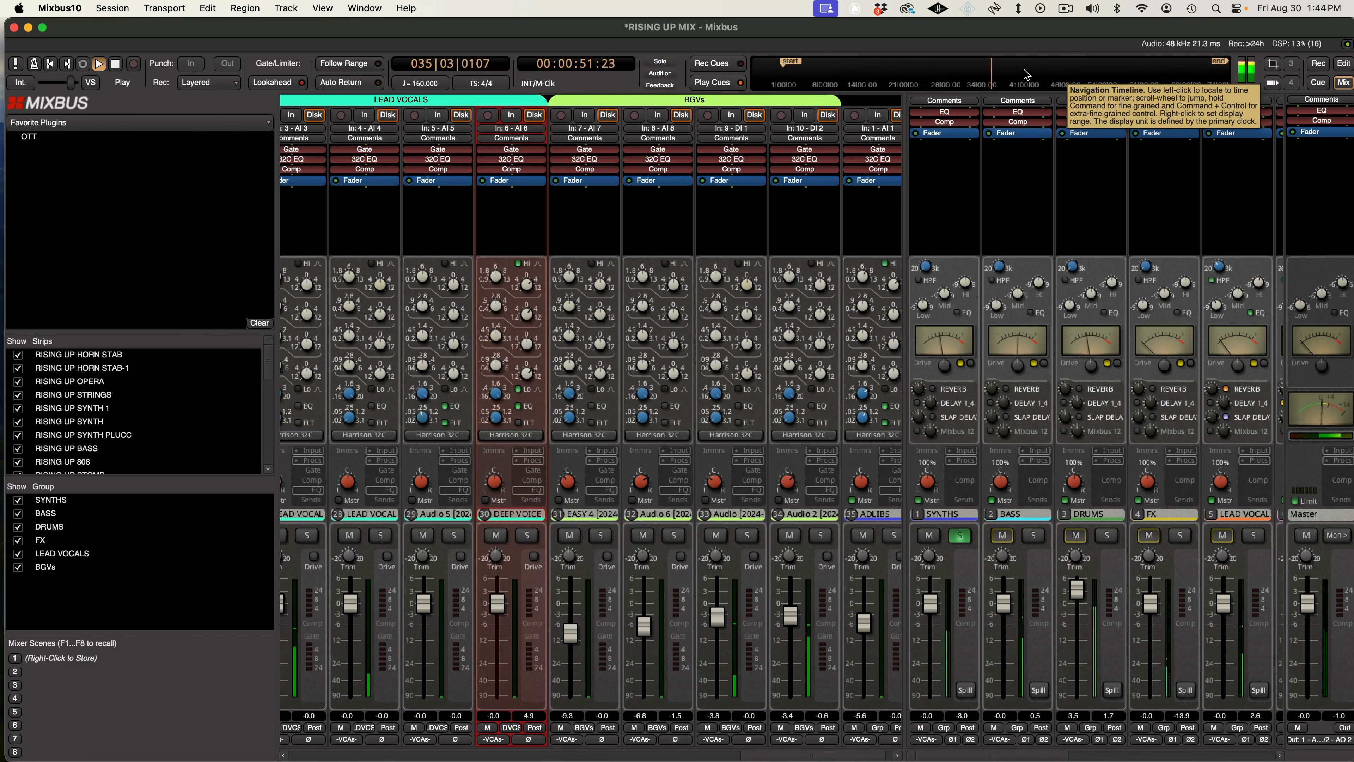
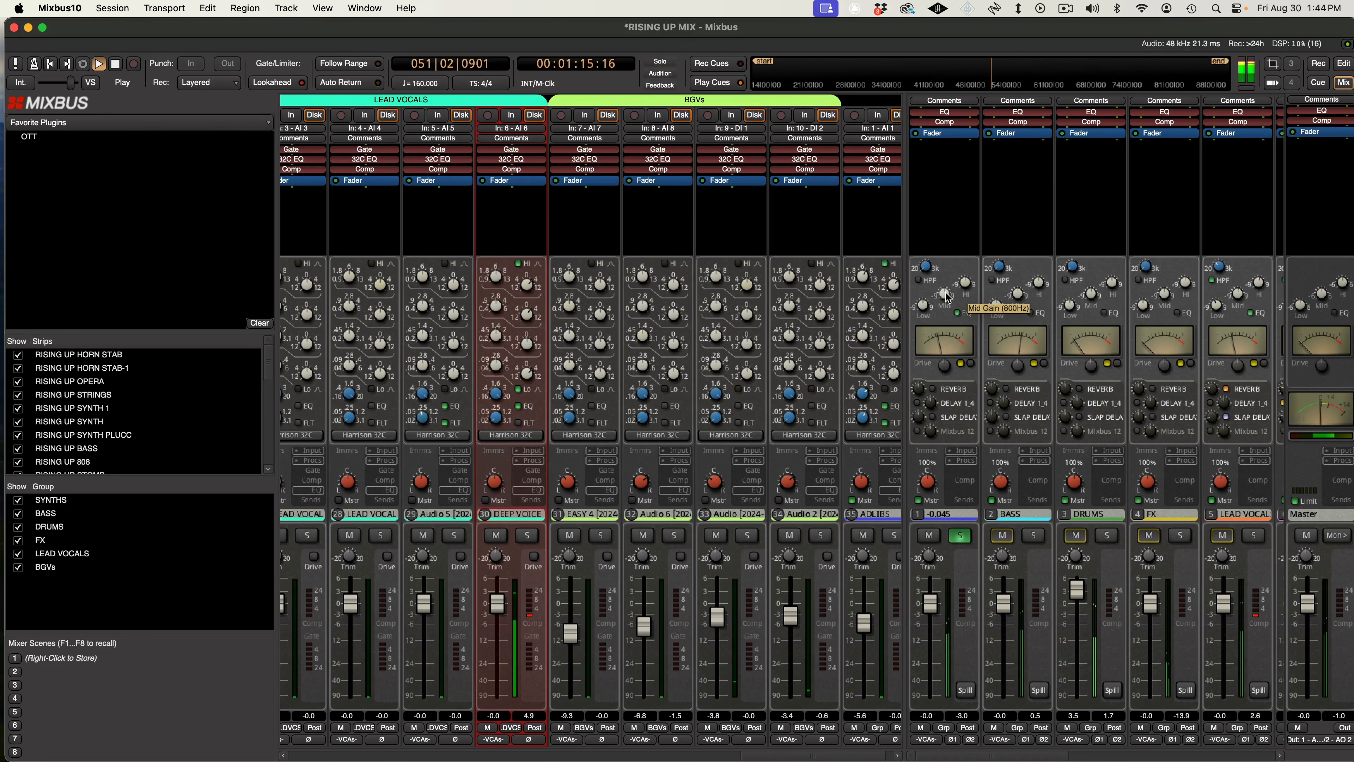
Lower the 800 Hz mid gain slightly on the SYNTHS bus with its EQ enabled, and unsolo the bus.
{"action": "scroll", "coordinate": [943, 303], "scroll_direction": "down", "scroll_amount": 3}
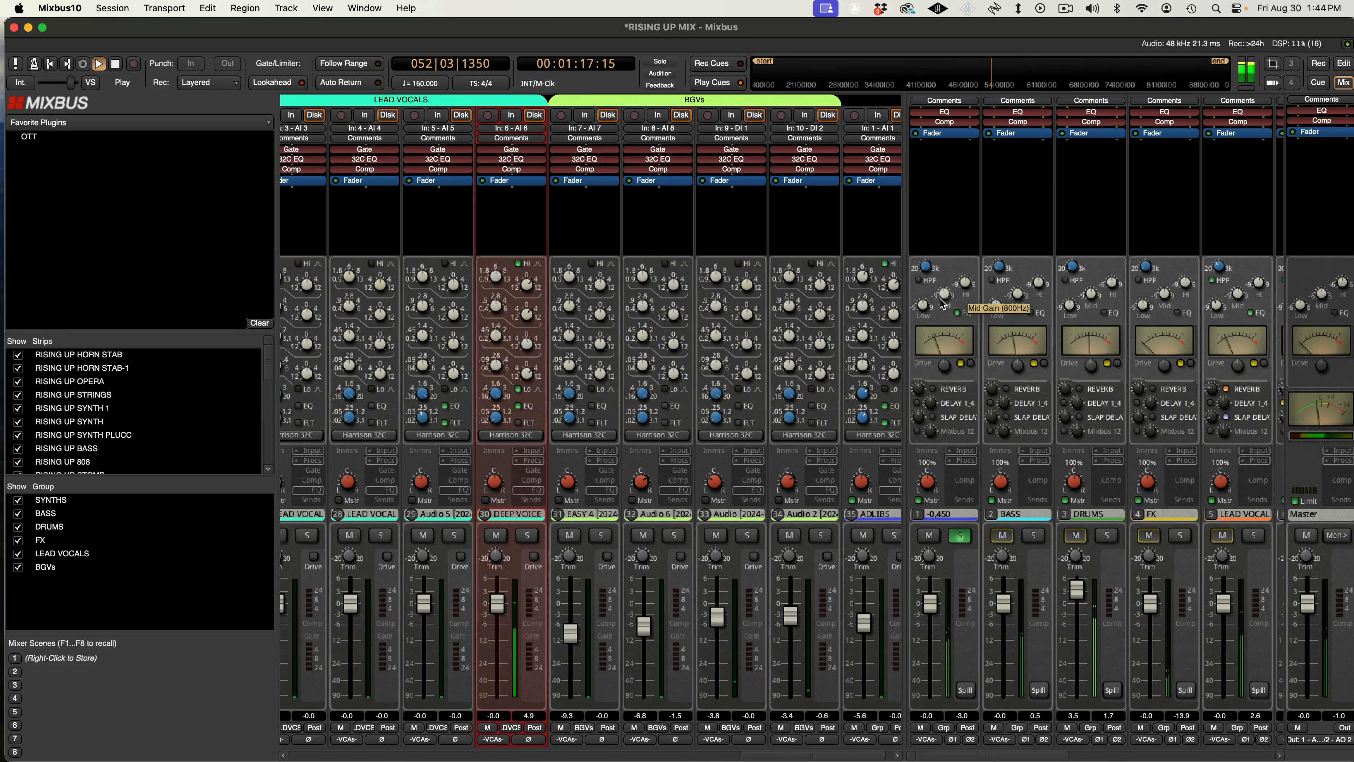
{"action": "scroll", "coordinate": [941, 304], "scroll_direction": "down", "scroll_amount": 5}
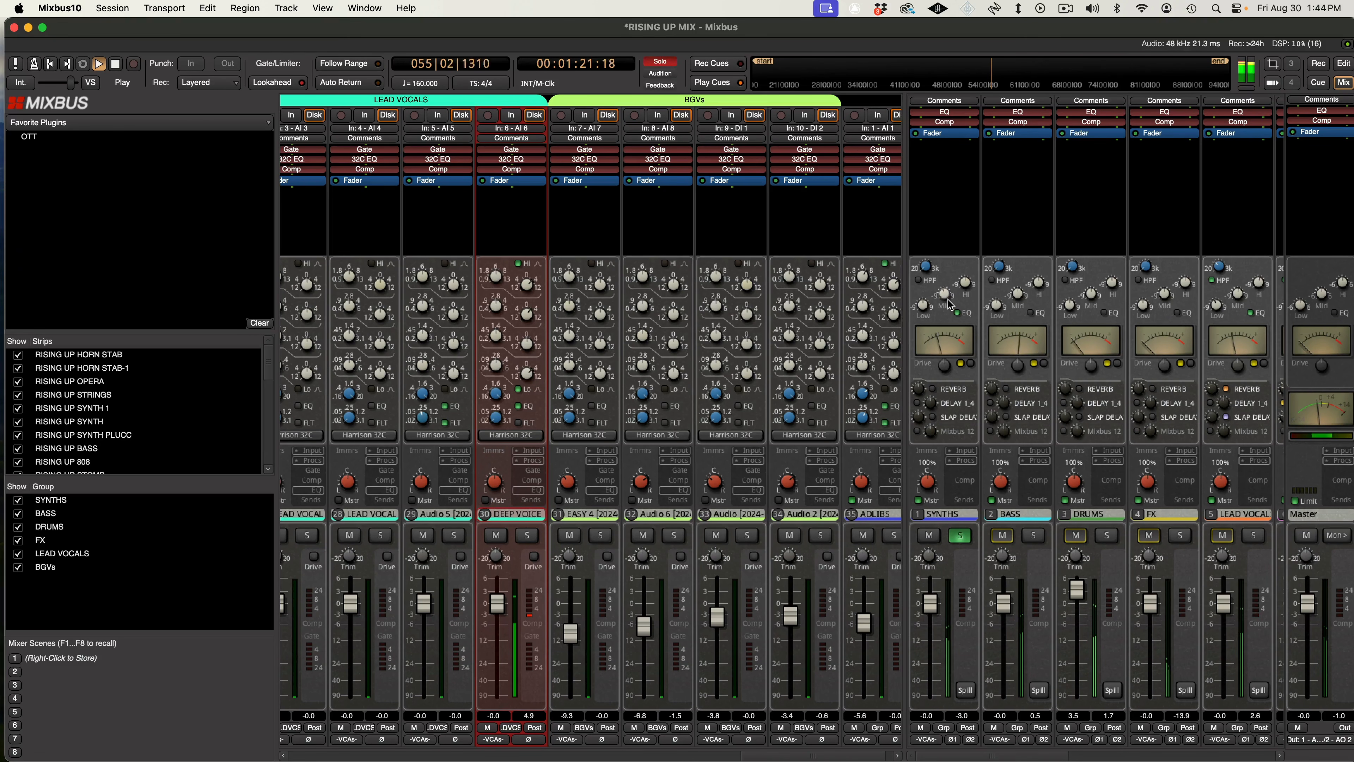
{"action": "left_click", "coordinate": [960, 535]}
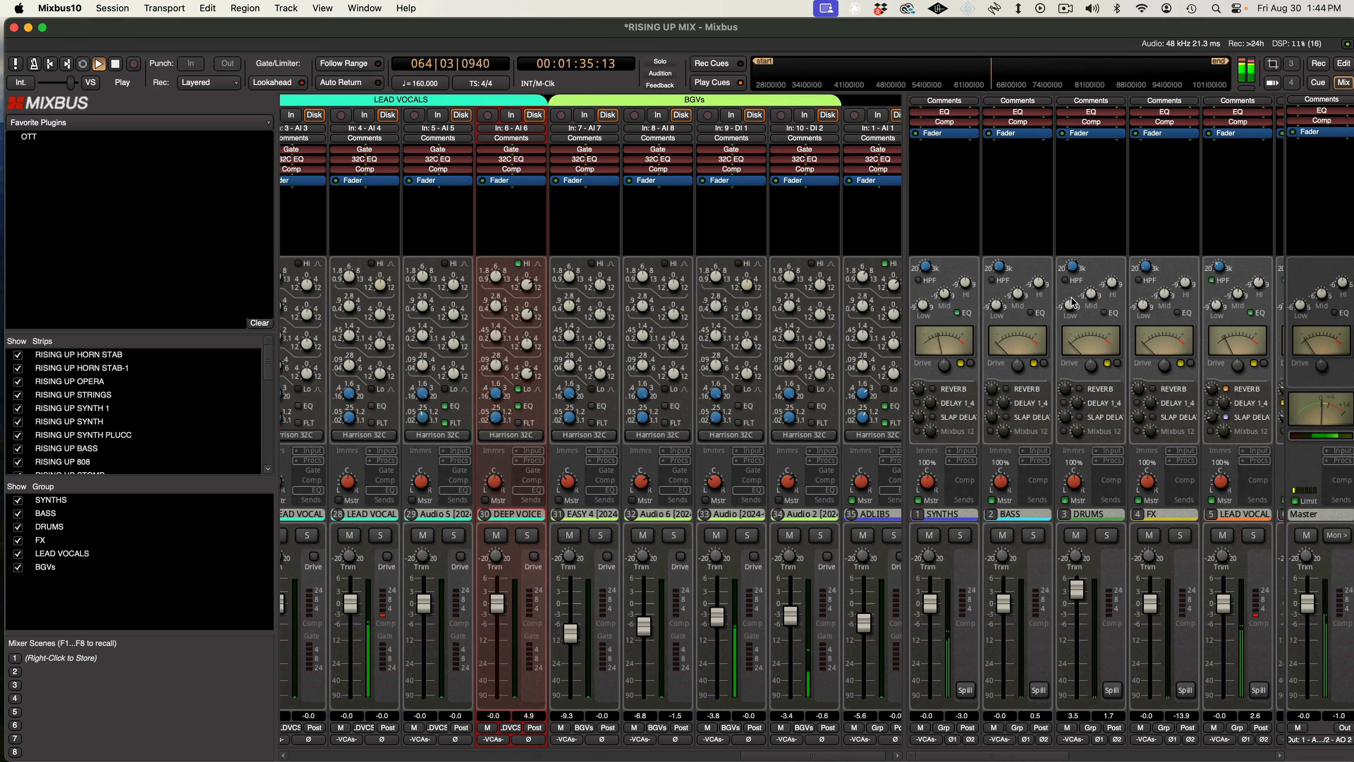
{"action": "left_click", "coordinate": [949, 515]}
{"action": "left_click", "coordinate": [1031, 513]}
{"action": "left_click", "coordinate": [1101, 512]}
{"action": "left_click", "coordinate": [1189, 515]}
{"action": "scroll", "coordinate": [770, 759], "scroll_direction": "left", "scroll_amount": 5}
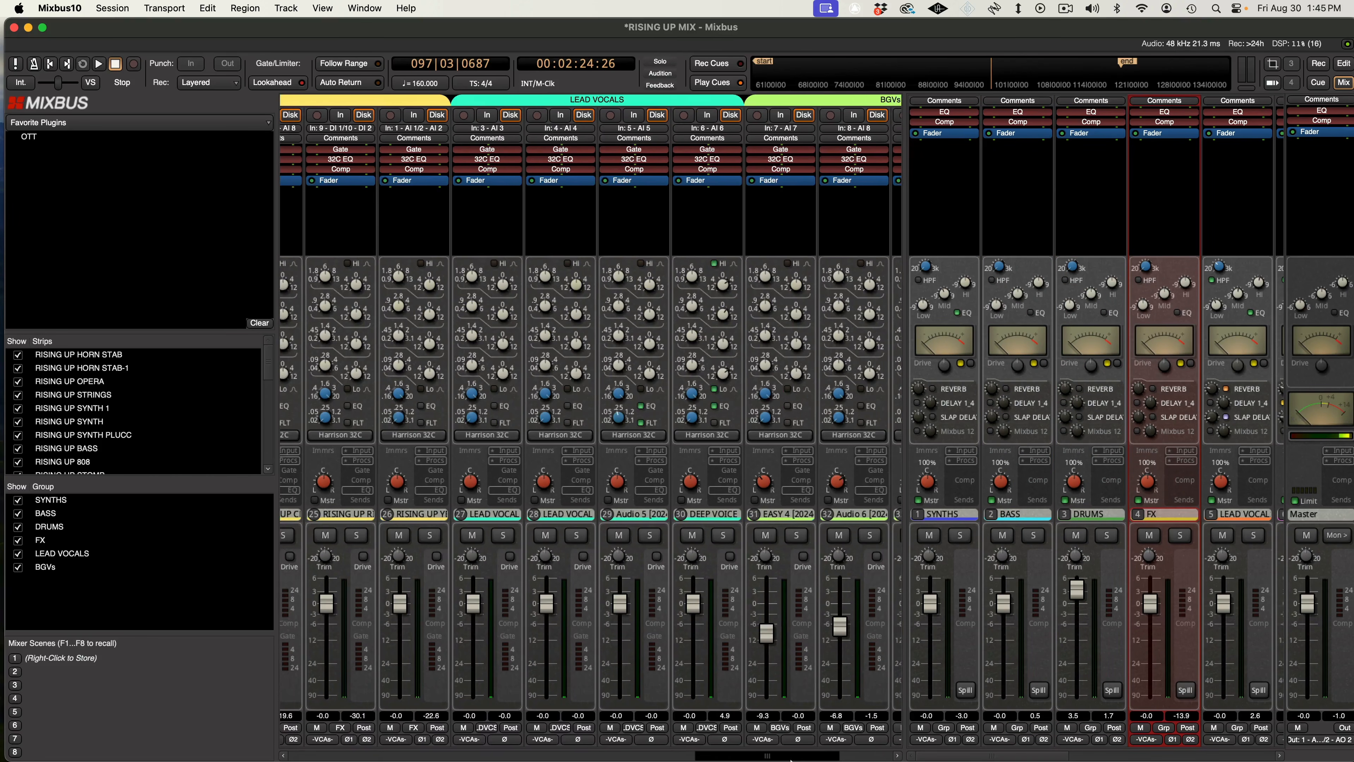
{"action": "scroll", "coordinate": [770, 759], "scroll_direction": "left", "scroll_amount": 1}
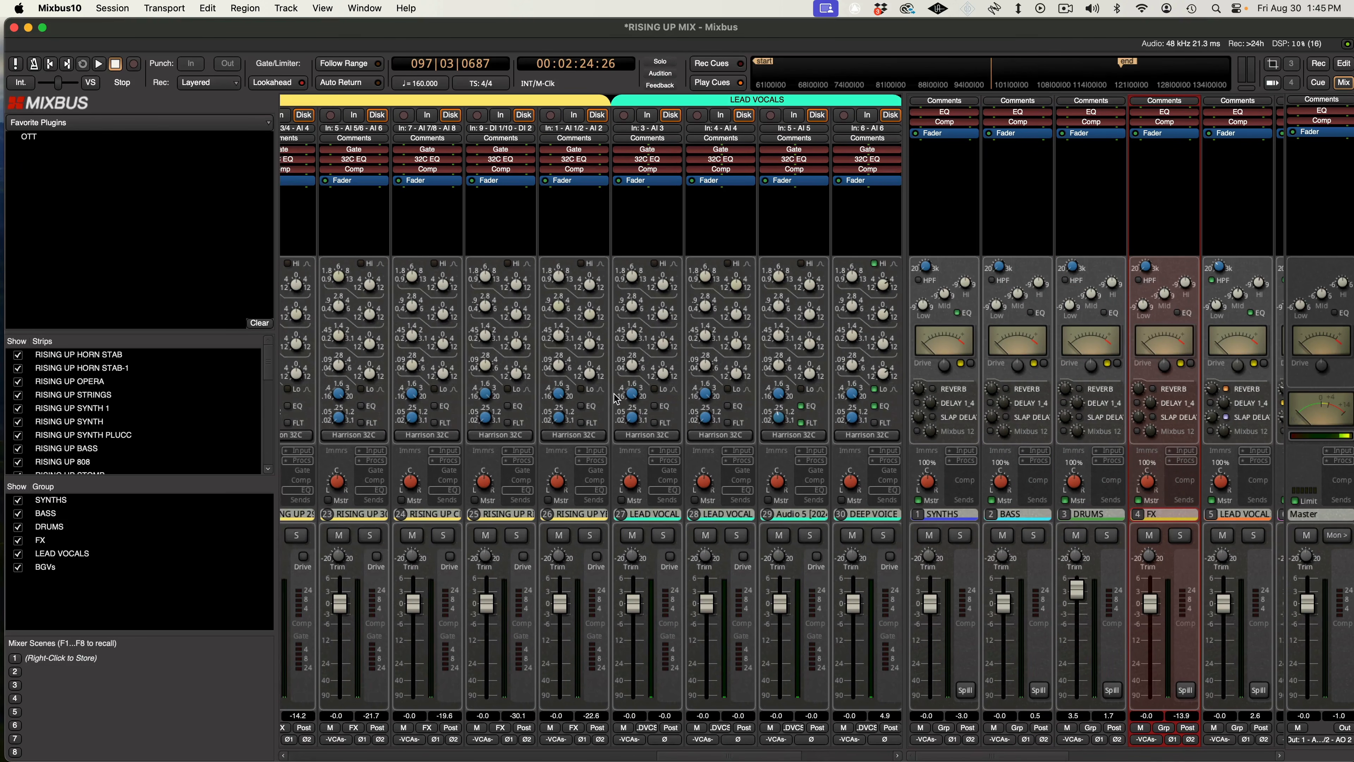
{"action": "left_click_drag", "start_coordinate": [803, 756], "coordinate": [395, 758]}
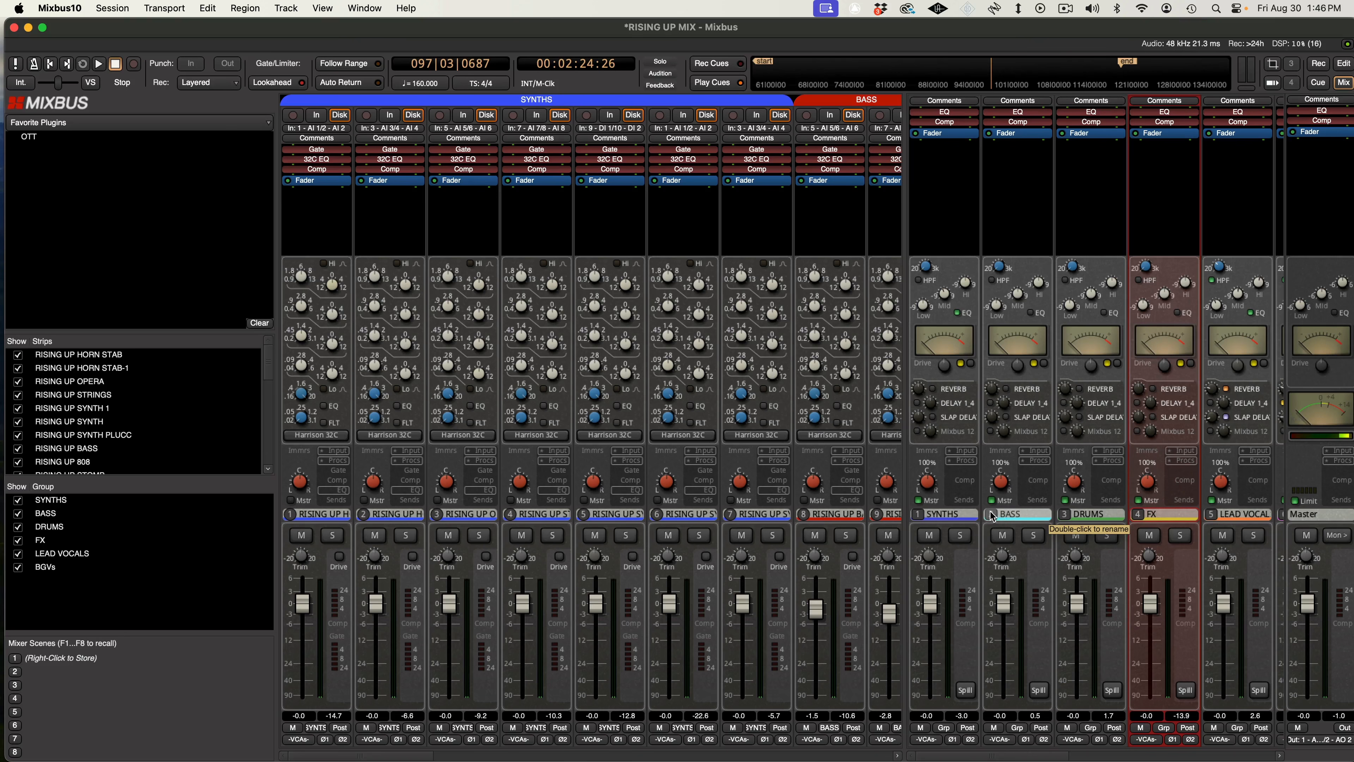
Add the ACE EQ plugin to the SYNTHS bus below its fader.
{"action": "right_click", "coordinate": [956, 154]}
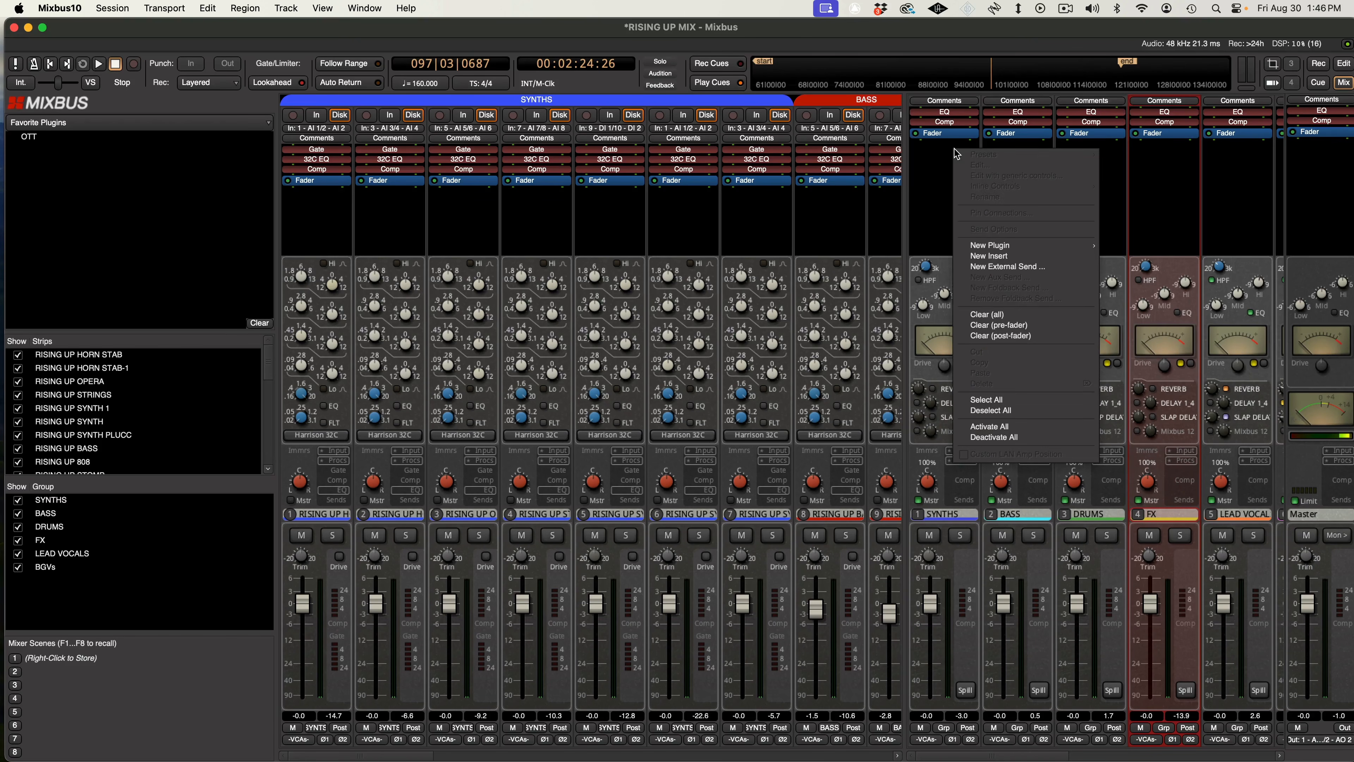
{"action": "mouse_move", "coordinate": [1044, 247]}
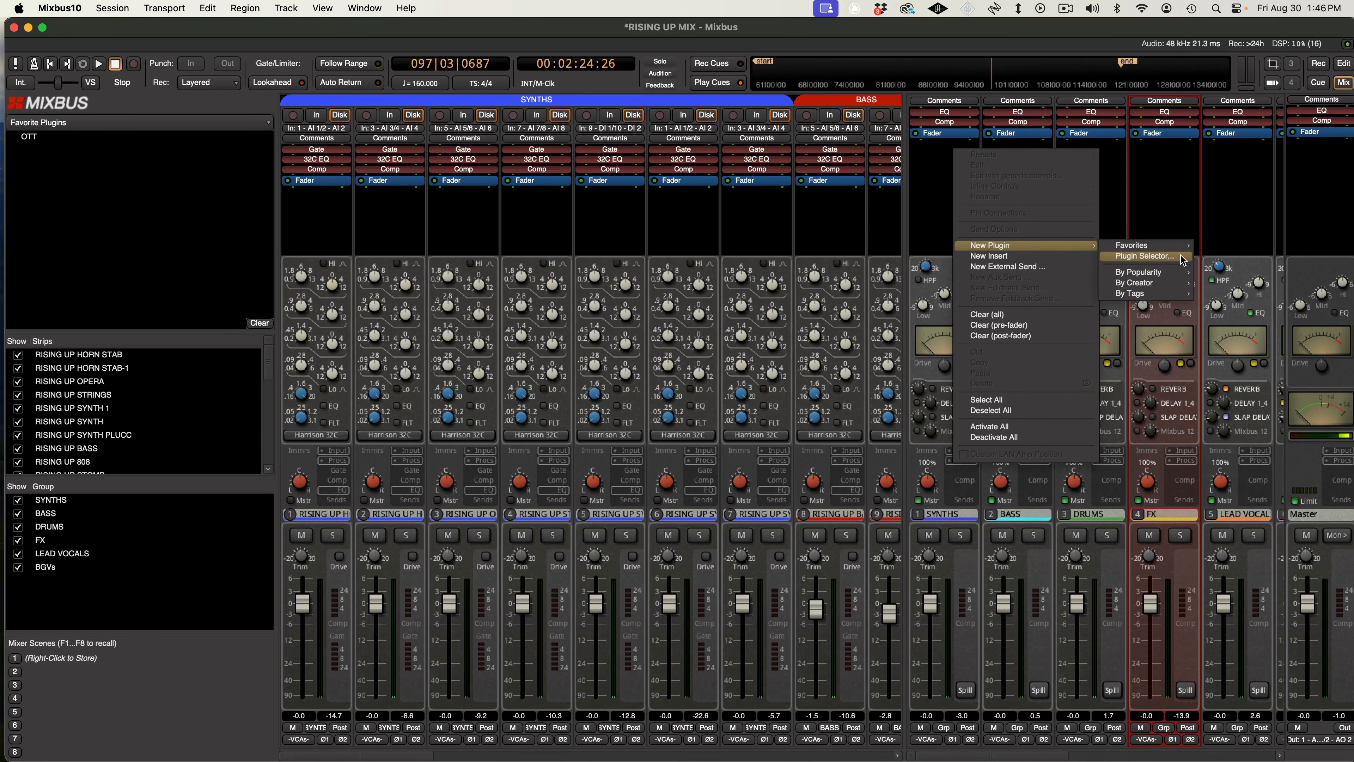
{"action": "left_click", "coordinate": [1146, 250]}
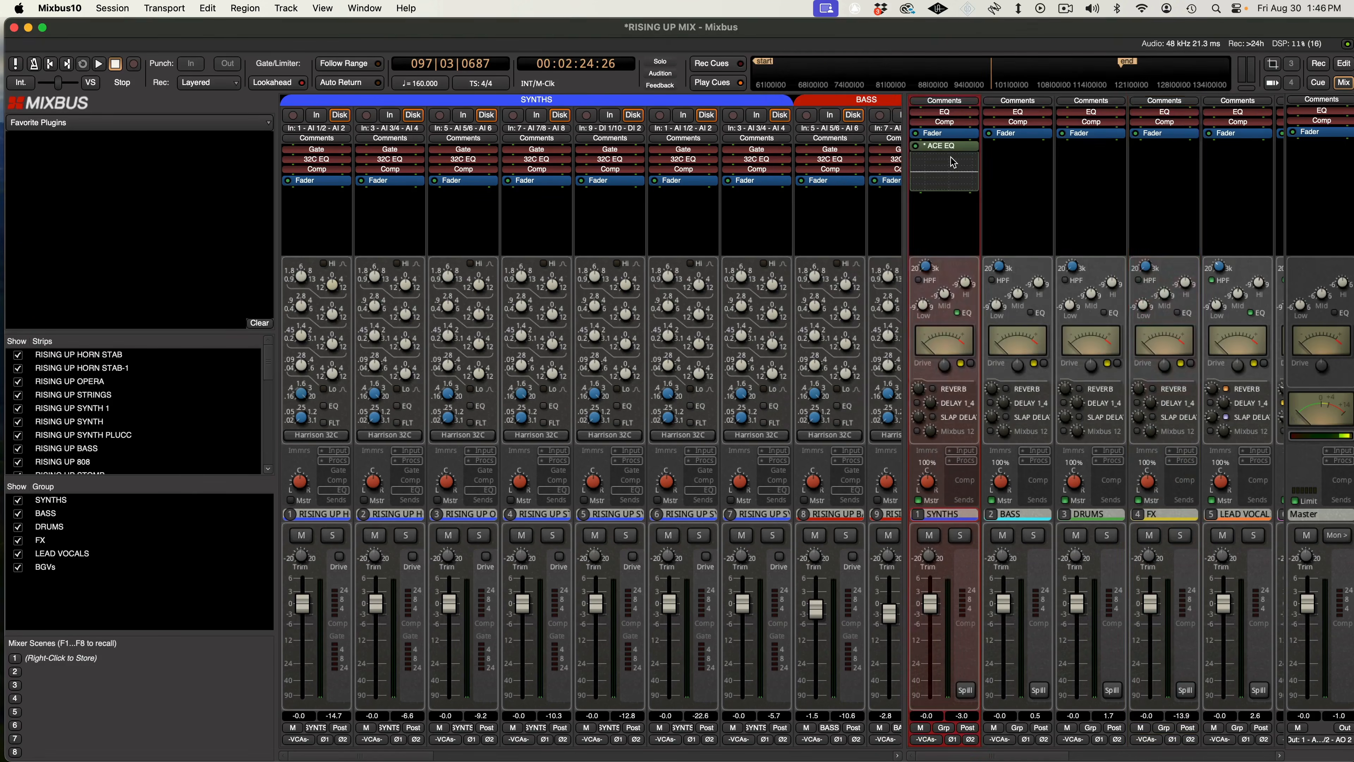
Open the SYNTHS bus's ACE EQ and set band 2 to about 593 Hz, 1.0 dB and 2.7 octaves during playback.
{"action": "double_click", "coordinate": [951, 157]}
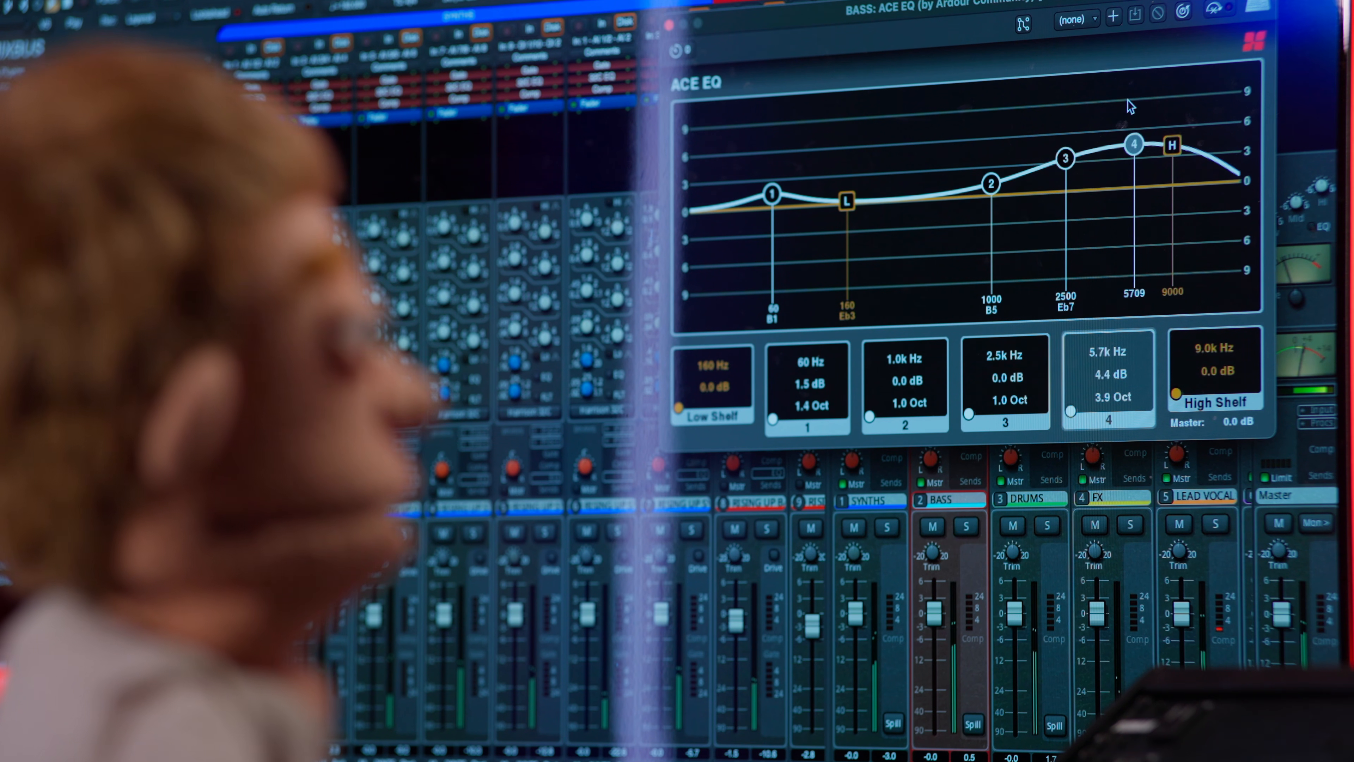
{"action": "left_click_drag", "start_coordinate": [1131, 106], "coordinate": [1125, 150]}
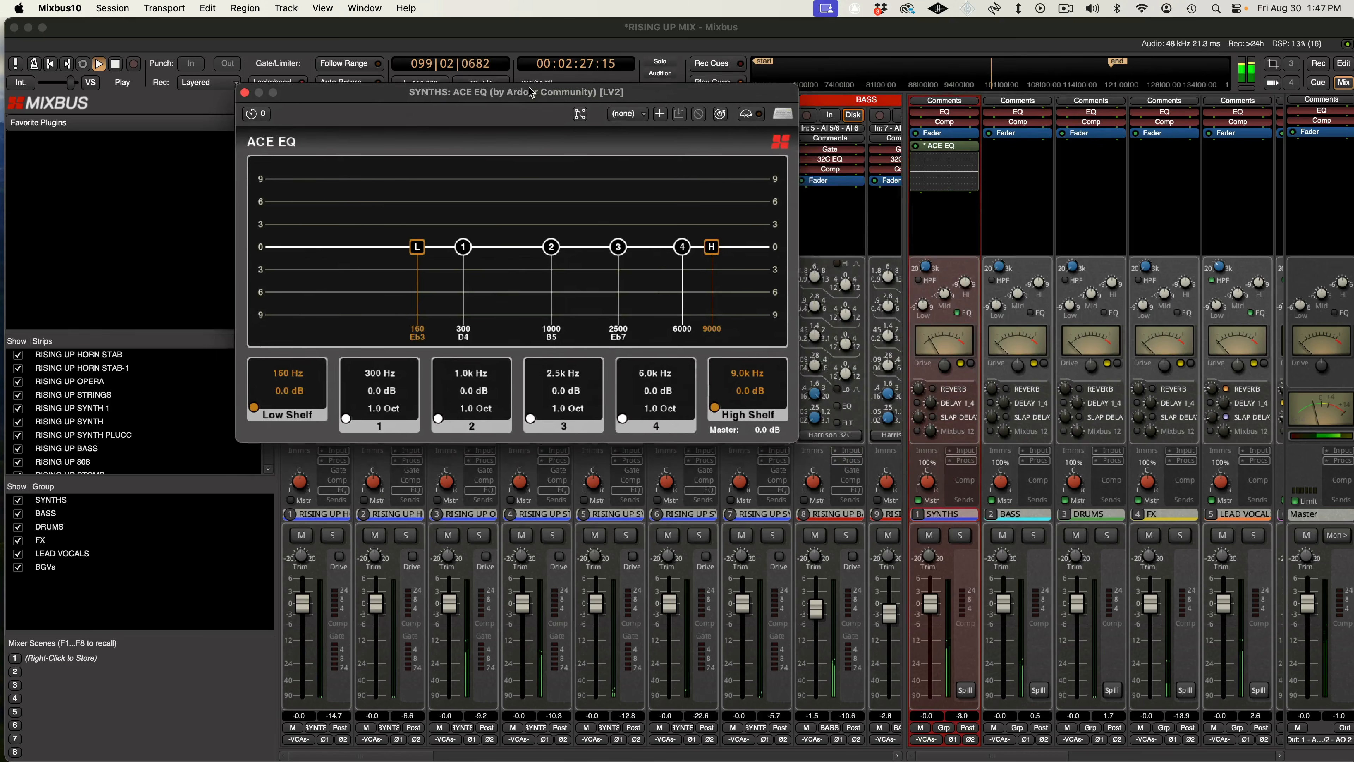
{"action": "left_click_drag", "start_coordinate": [517, 93], "coordinate": [555, 69]}
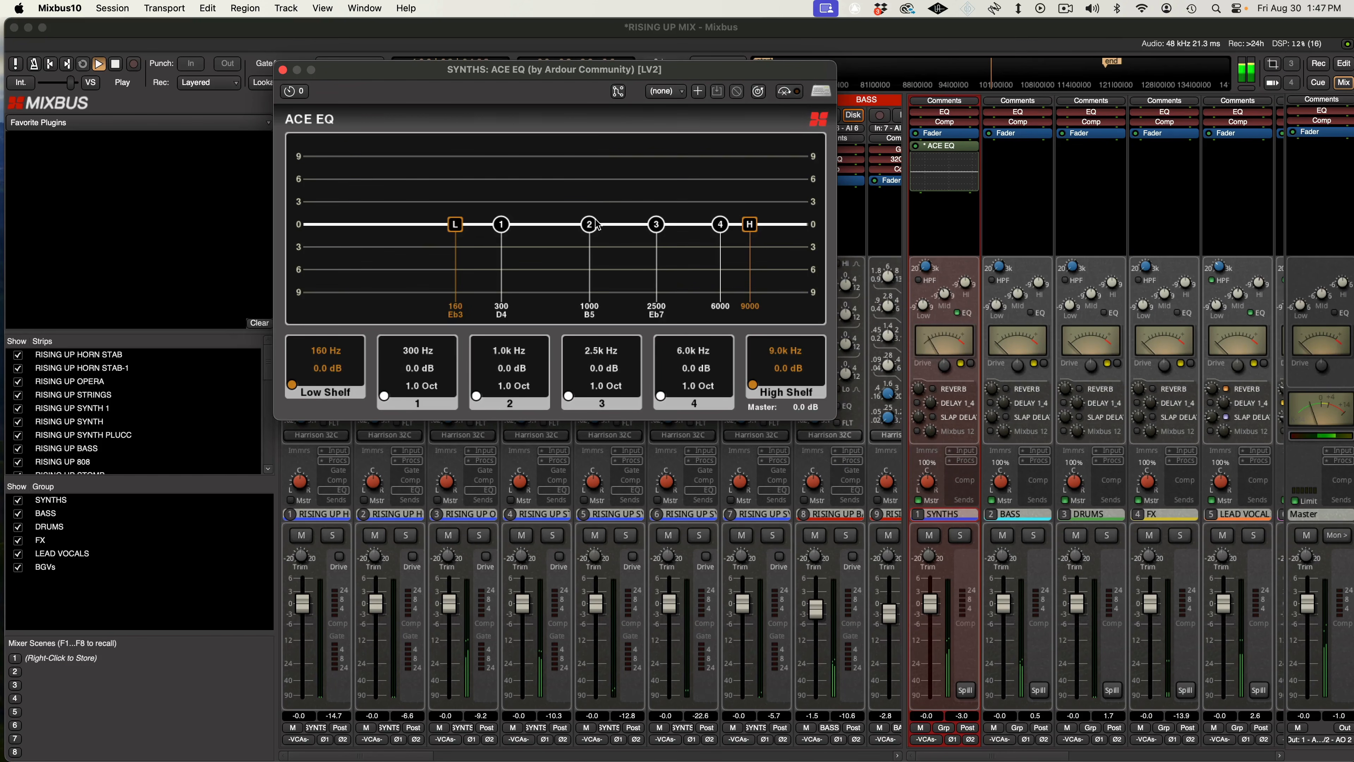
{"action": "left_click_drag", "start_coordinate": [590, 224], "coordinate": [590, 237]}
{"action": "scroll", "coordinate": [589, 238], "scroll_direction": "down", "scroll_amount": 10}
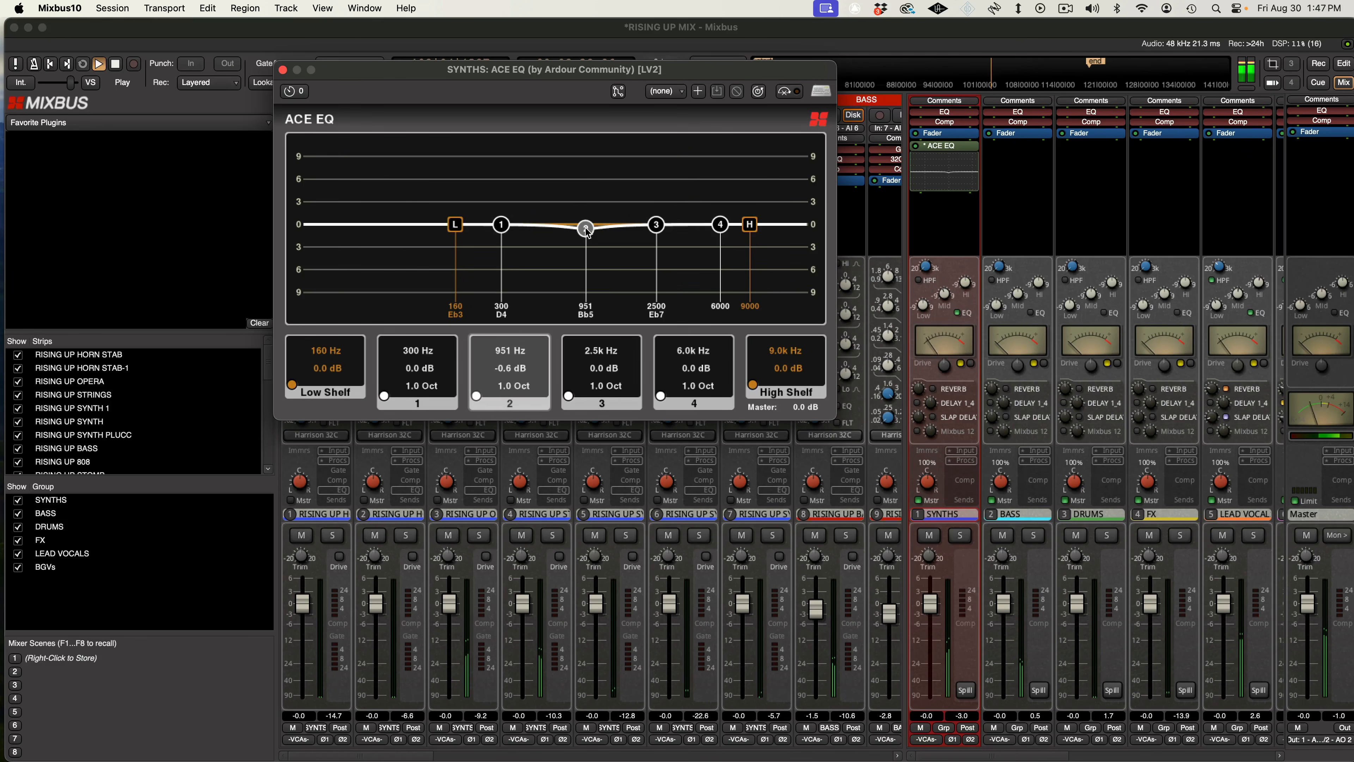
{"action": "scroll", "coordinate": [591, 240], "scroll_direction": "up", "scroll_amount": 10}
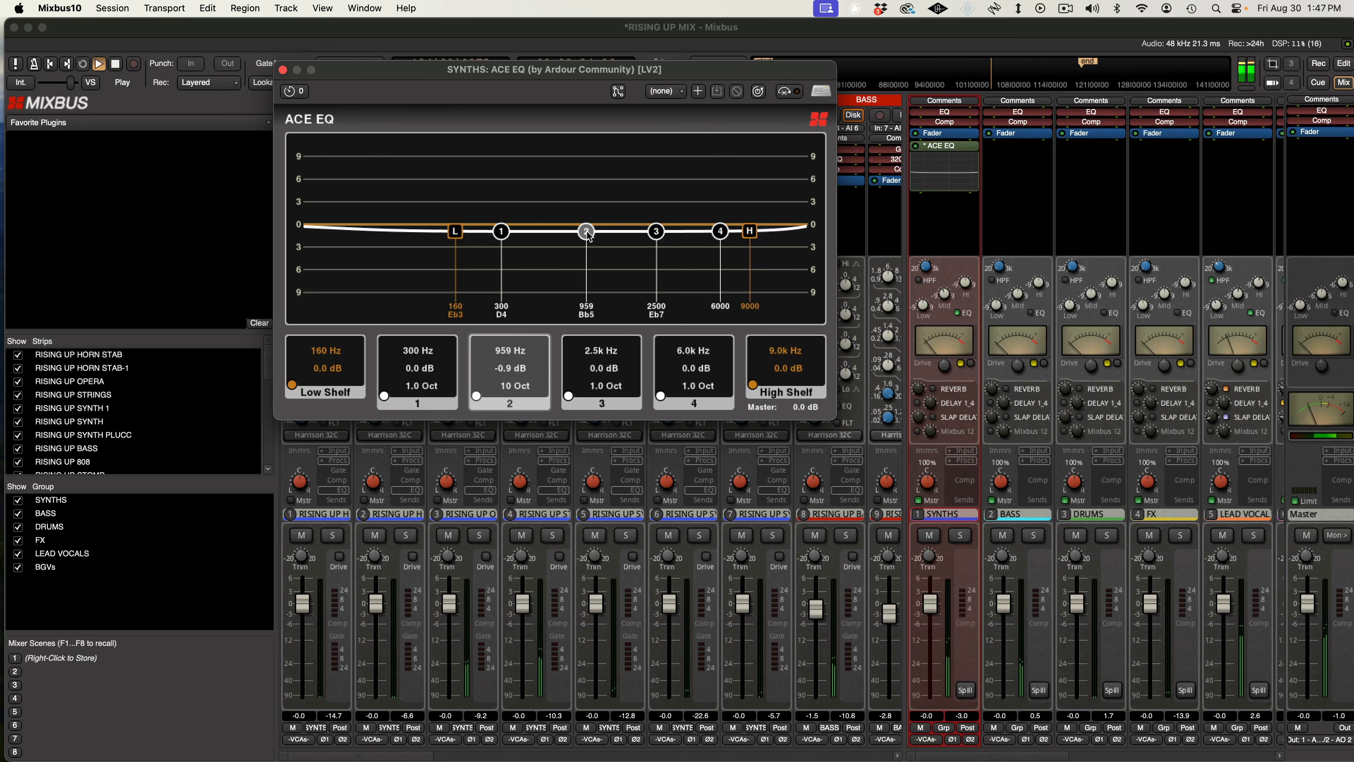
{"action": "scroll", "coordinate": [589, 235], "scroll_direction": "down", "scroll_amount": 5}
{"action": "left_click_drag", "start_coordinate": [585, 233], "coordinate": [543, 199]}
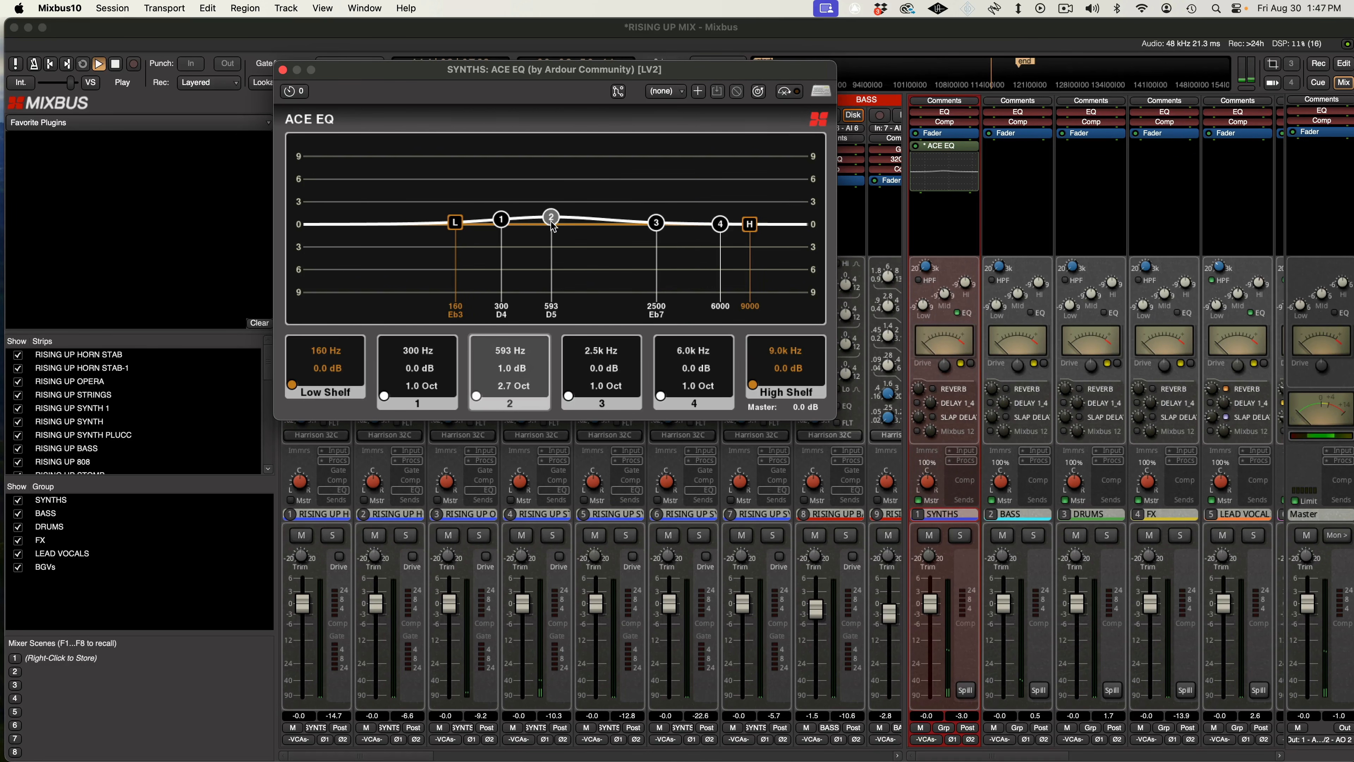
Jump playback back to around bar 80 and toggle the SYNTHS bus's ACE EQ to compare the sound.
{"action": "left_click_drag", "start_coordinate": [800, 62], "coordinate": [746, 158]}
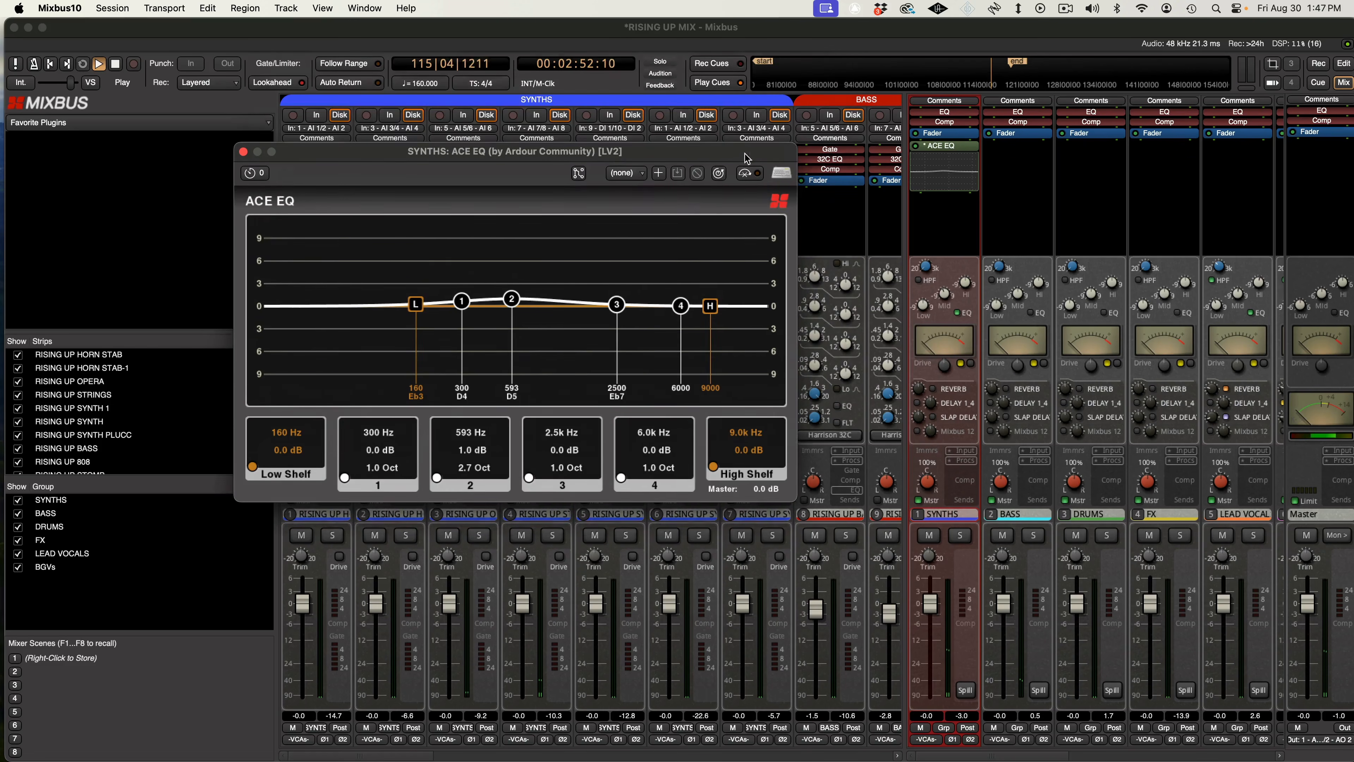
{"action": "left_click", "coordinate": [772, 71]}
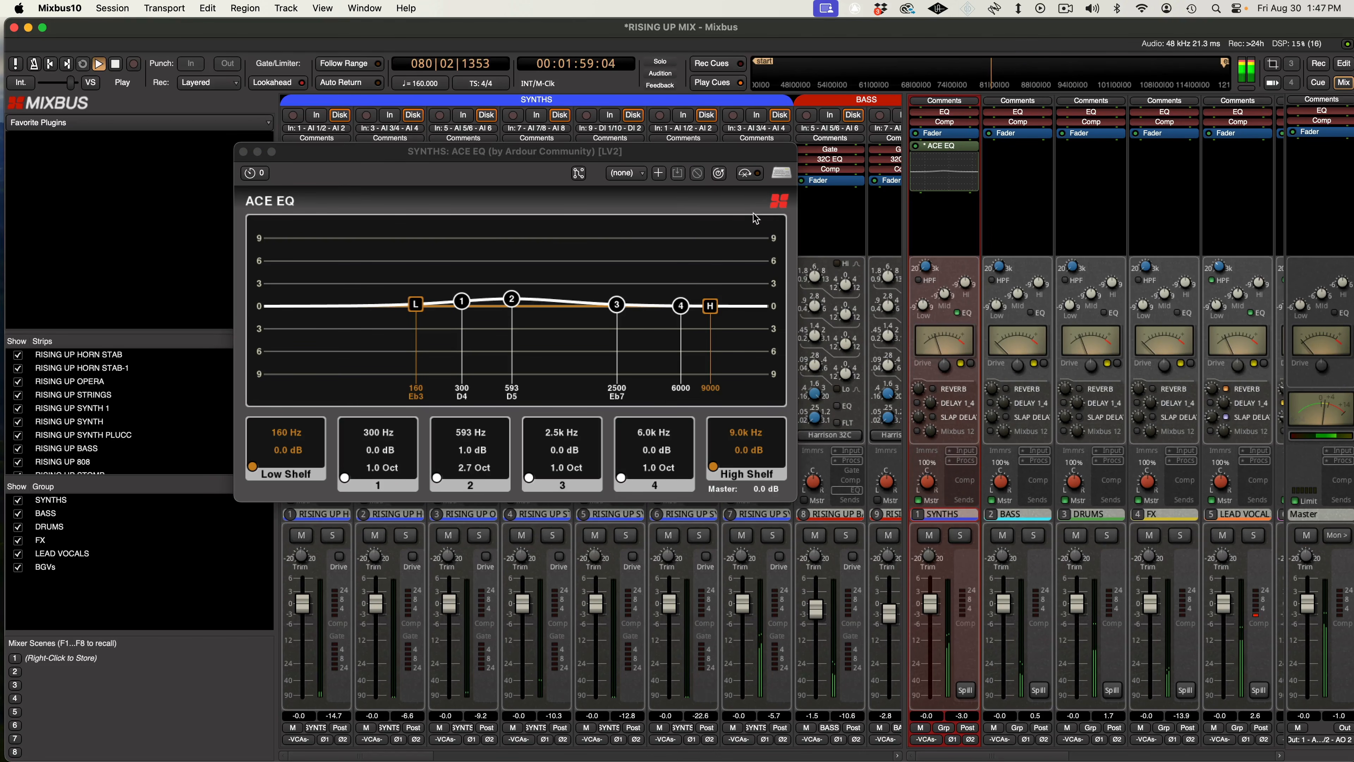
{"action": "left_click_drag", "start_coordinate": [707, 150], "coordinate": [684, 117]}
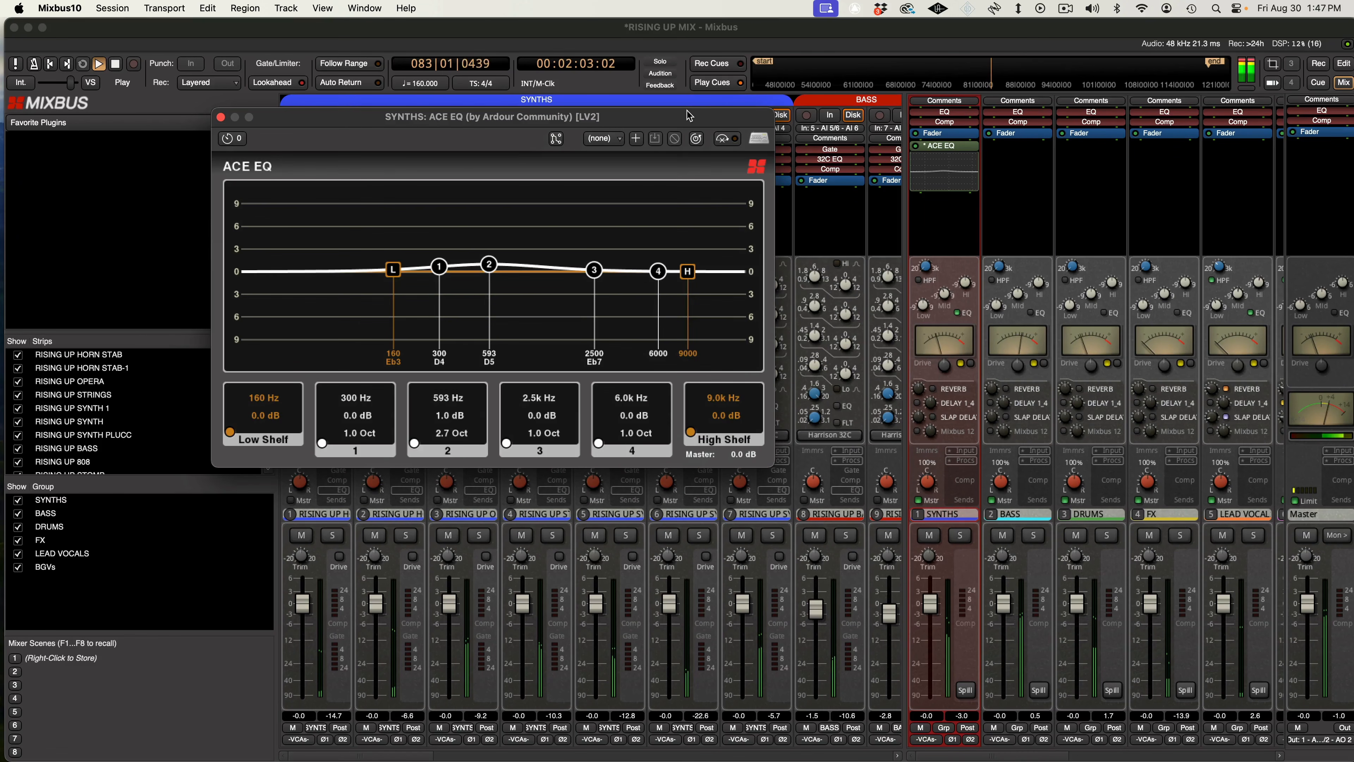
{"action": "left_click", "coordinate": [917, 147]}
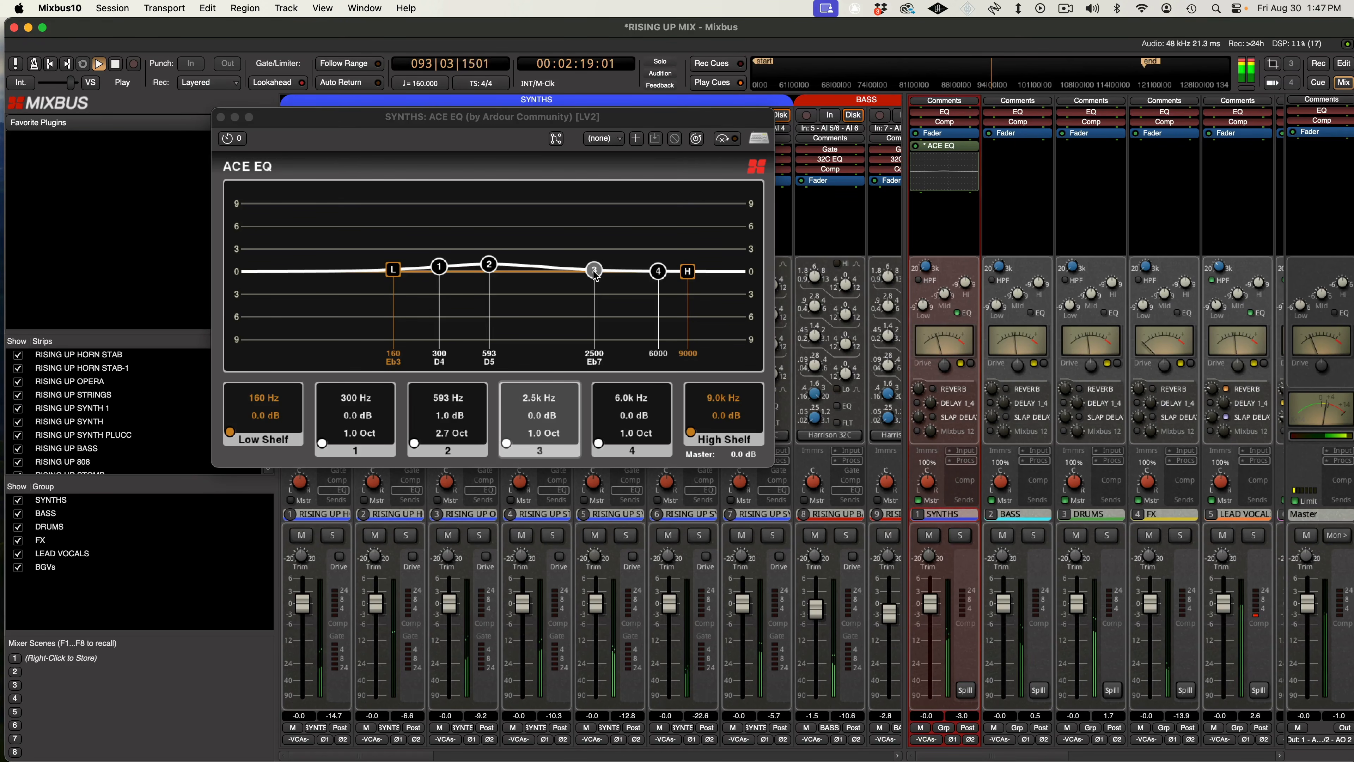
Set band 3 of the SYNTHS bus's ACE EQ to -0.7 dB and 1.2 octaves at 2.5 kHz, and close the EQ.
{"action": "left_click", "coordinate": [595, 276]}
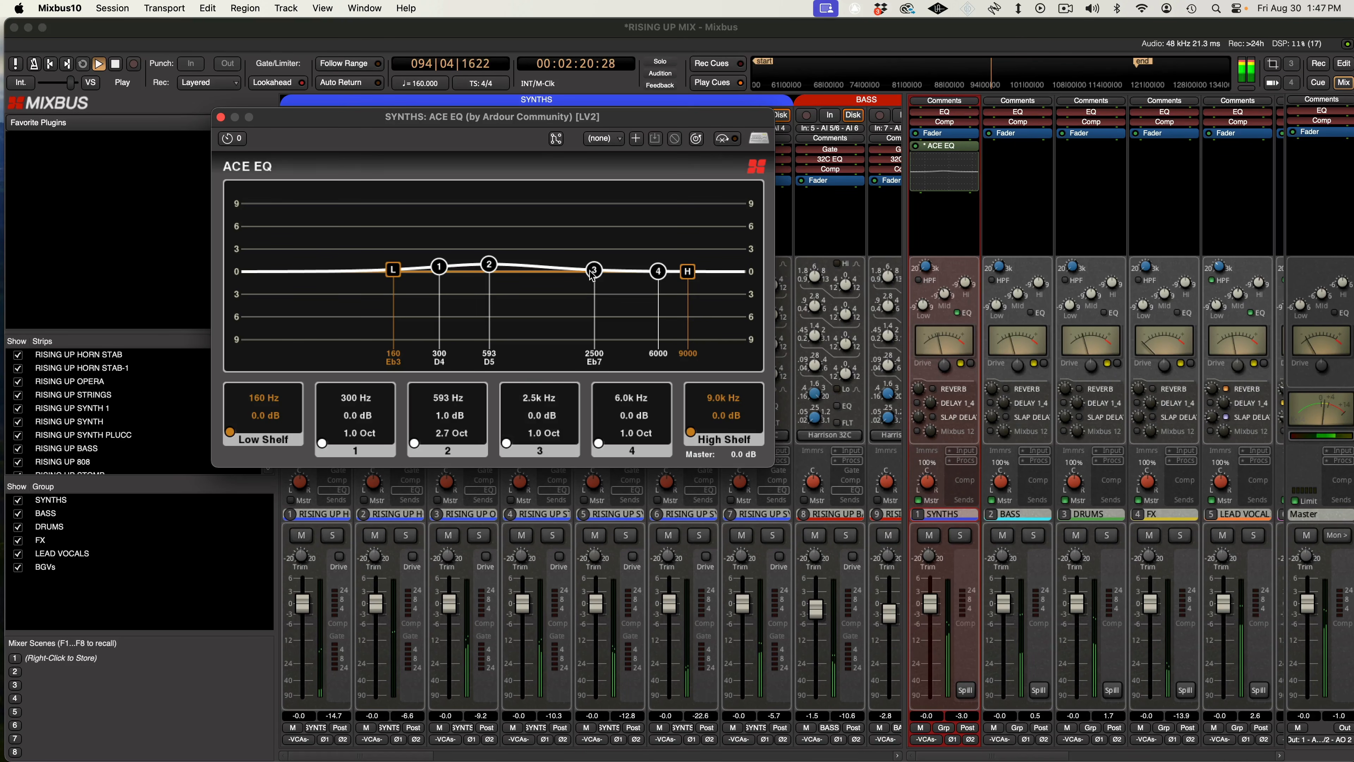
{"action": "mouse_move", "coordinate": [534, 433]}
{"action": "left_mouse_down"}
{"action": "mouse_move", "coordinate": [520, 430]}
{"action": "mouse_move", "coordinate": [550, 436]}
{"action": "left_mouse_up"}
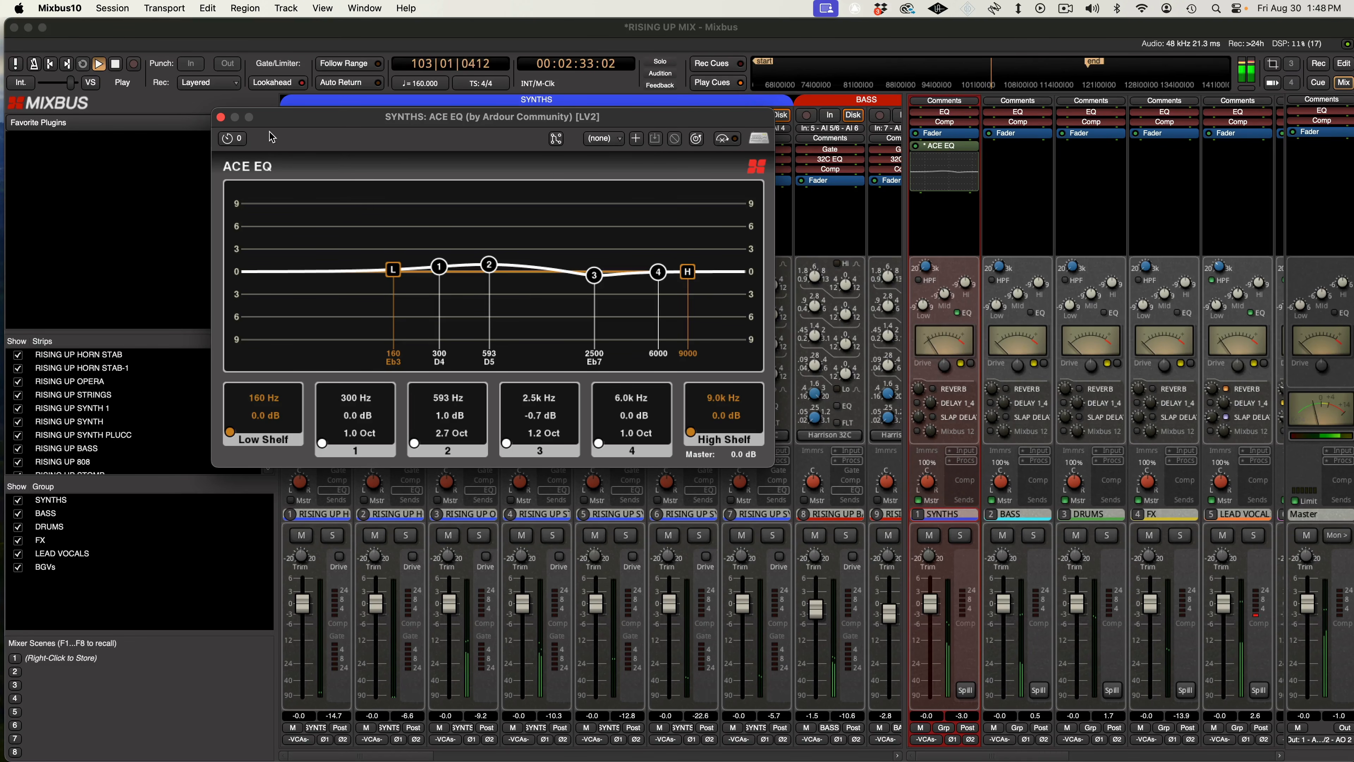
{"action": "left_click", "coordinate": [220, 117]}
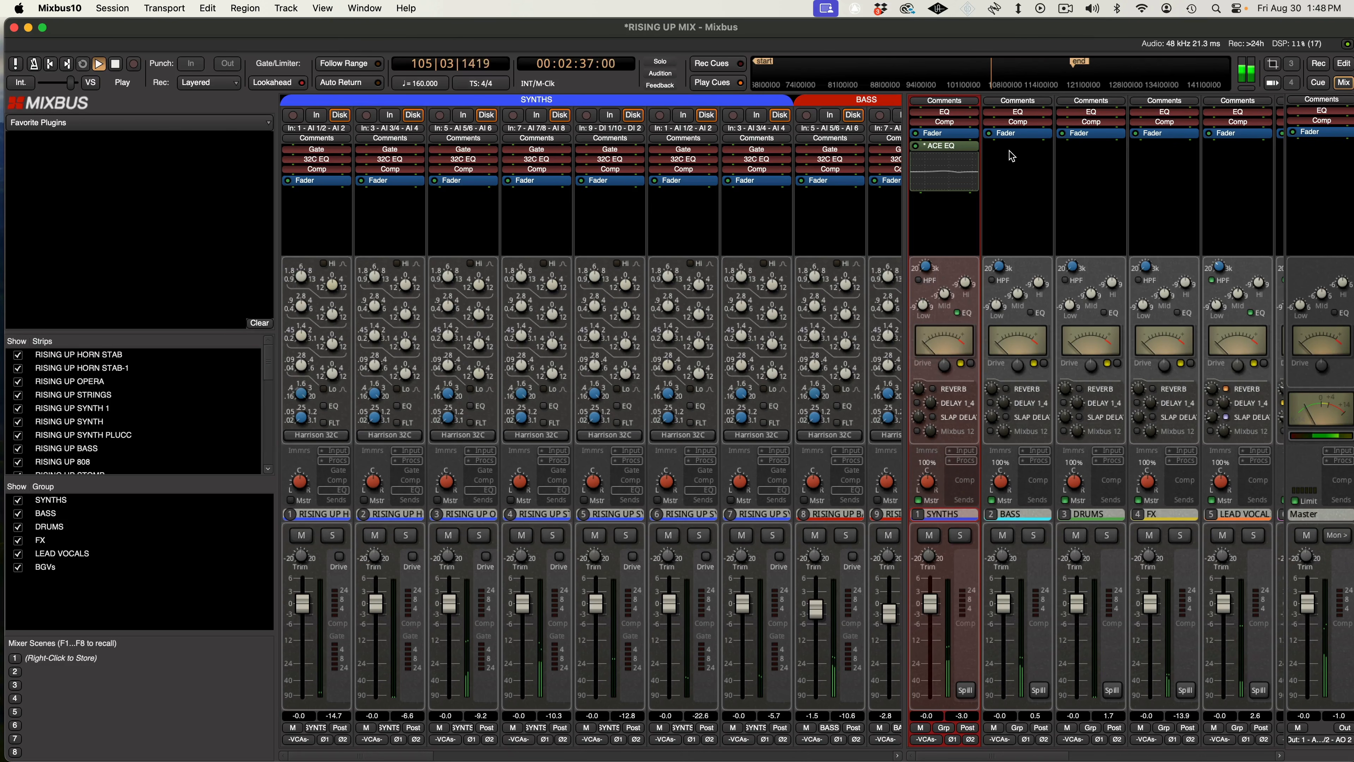
Add the ACE EQ plugin to the BASS bus below its fader and open it with the song playing from an earlier point.
{"action": "key", "text": "space"}
{"action": "right_click", "coordinate": [1016, 159]}
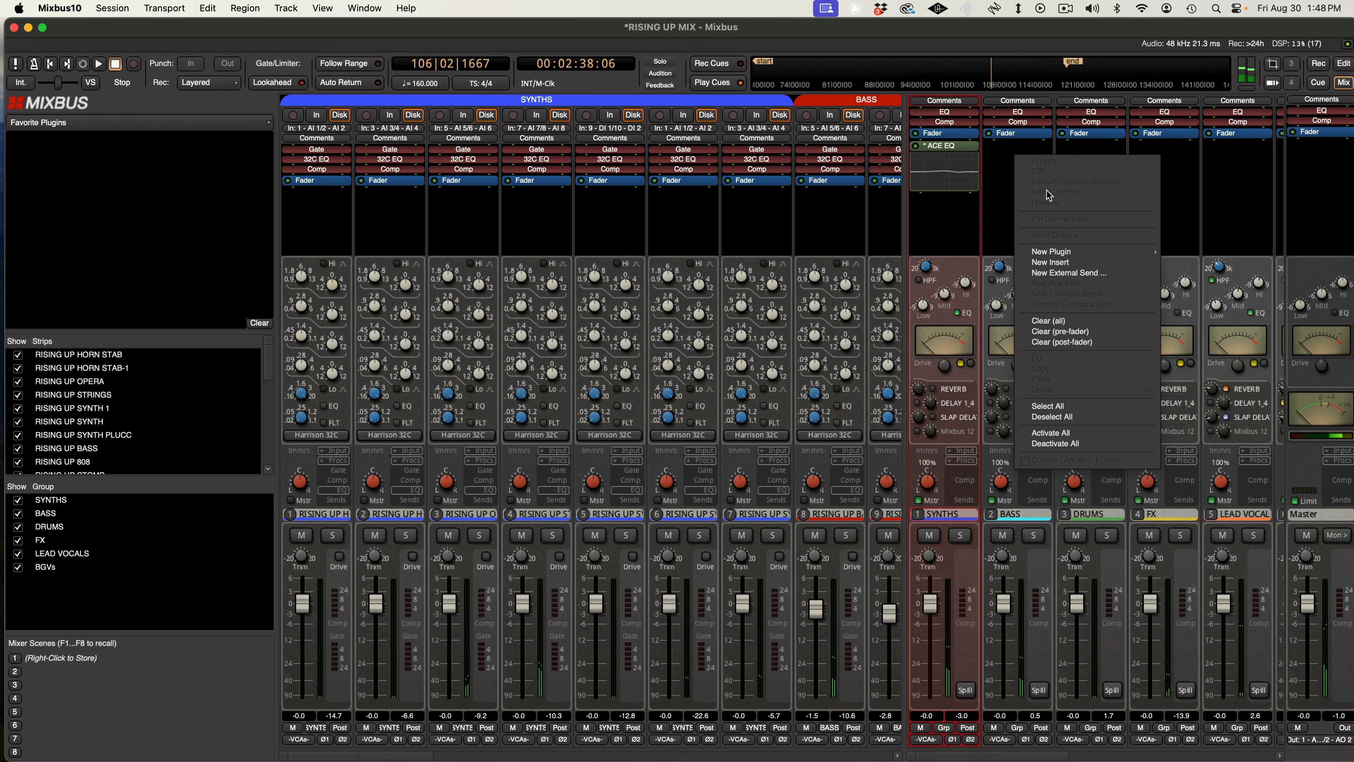
{"action": "mouse_move", "coordinate": [1093, 252]}
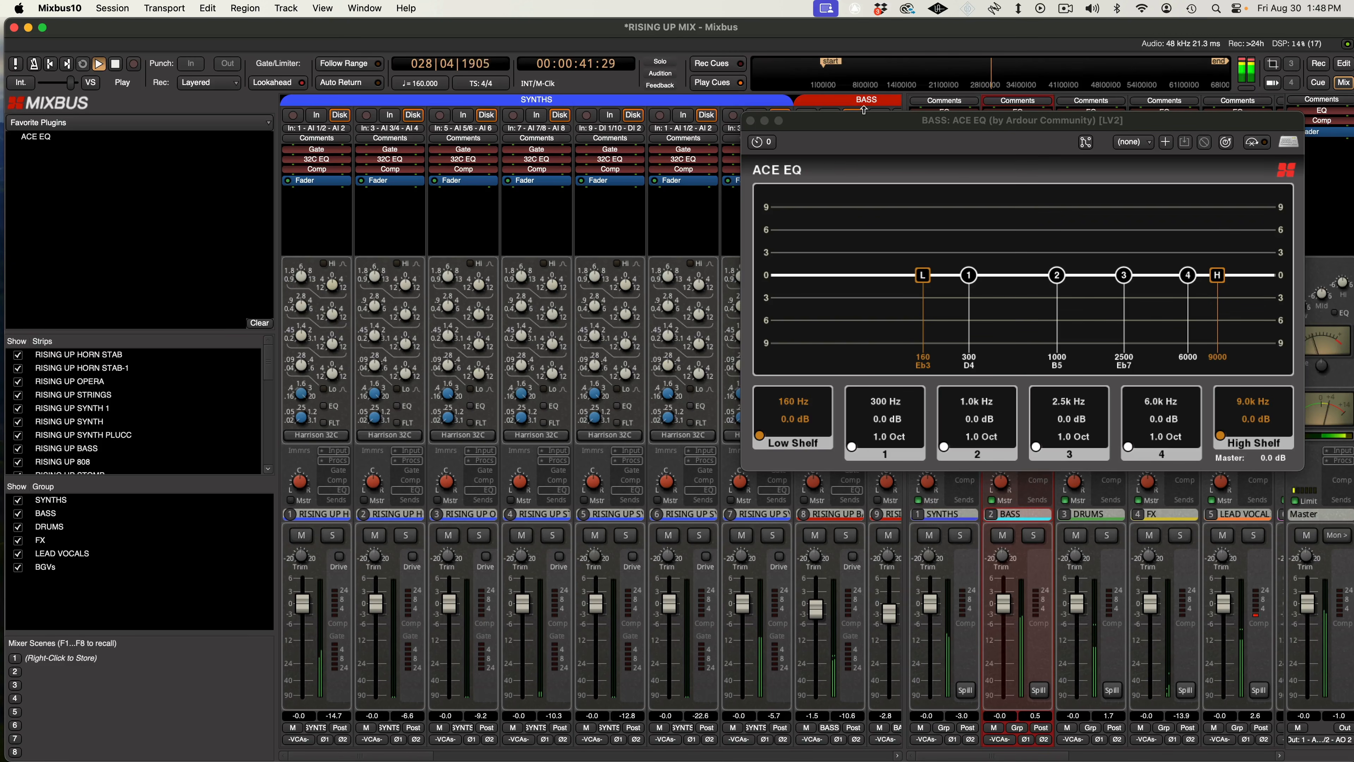
{"action": "left_click", "coordinate": [959, 270]}
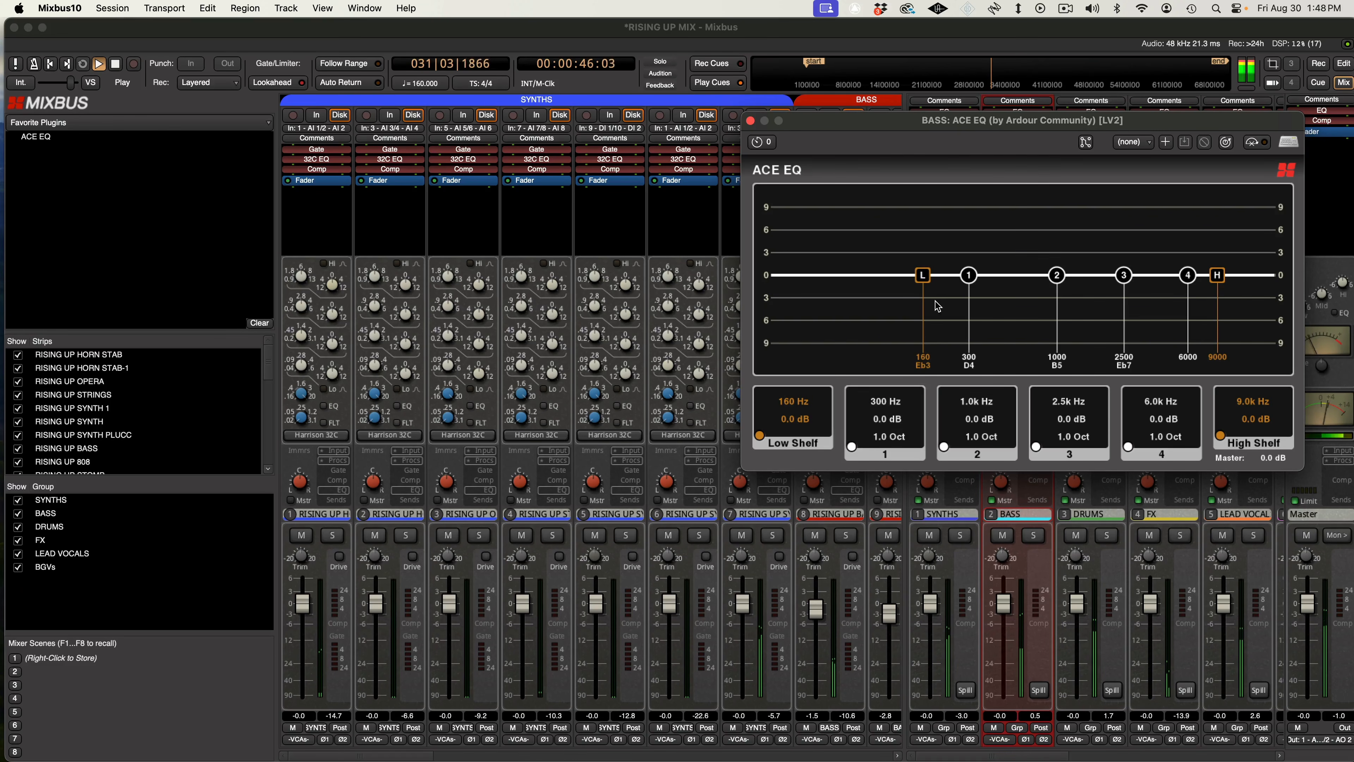
Set band 1 of the BASS bus's ACE EQ to 60 Hz, 1.5 dB and 1.4 octaves.
{"action": "mouse_move", "coordinate": [969, 275]}
{"action": "left_mouse_down"}
{"action": "mouse_move", "coordinate": [973, 235]}
{"action": "mouse_move", "coordinate": [955, 236]}
{"action": "mouse_move", "coordinate": [951, 268]}
{"action": "left_mouse_up"}
{"action": "scroll", "coordinate": [952, 268], "scroll_direction": "up", "scroll_amount": 5}
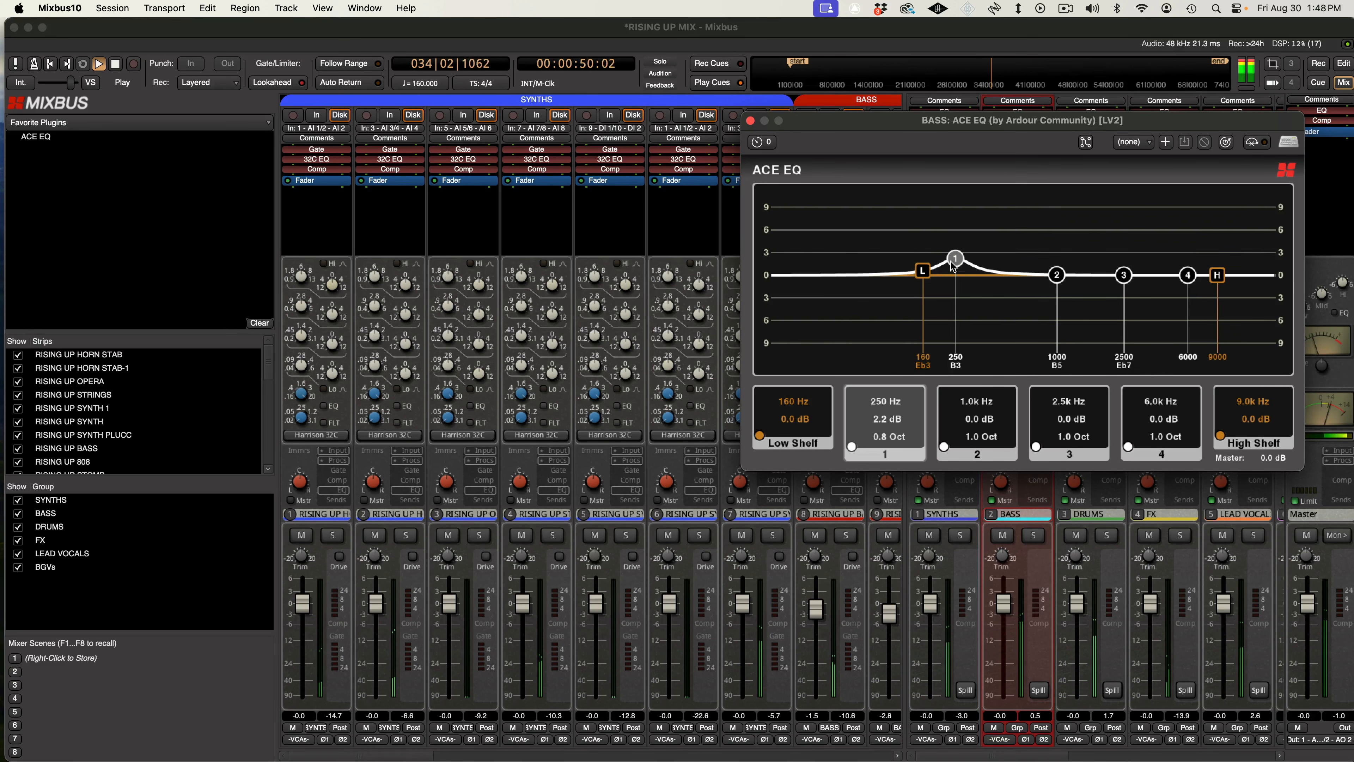
{"action": "scroll", "coordinate": [955, 266], "scroll_direction": "down", "scroll_amount": 5}
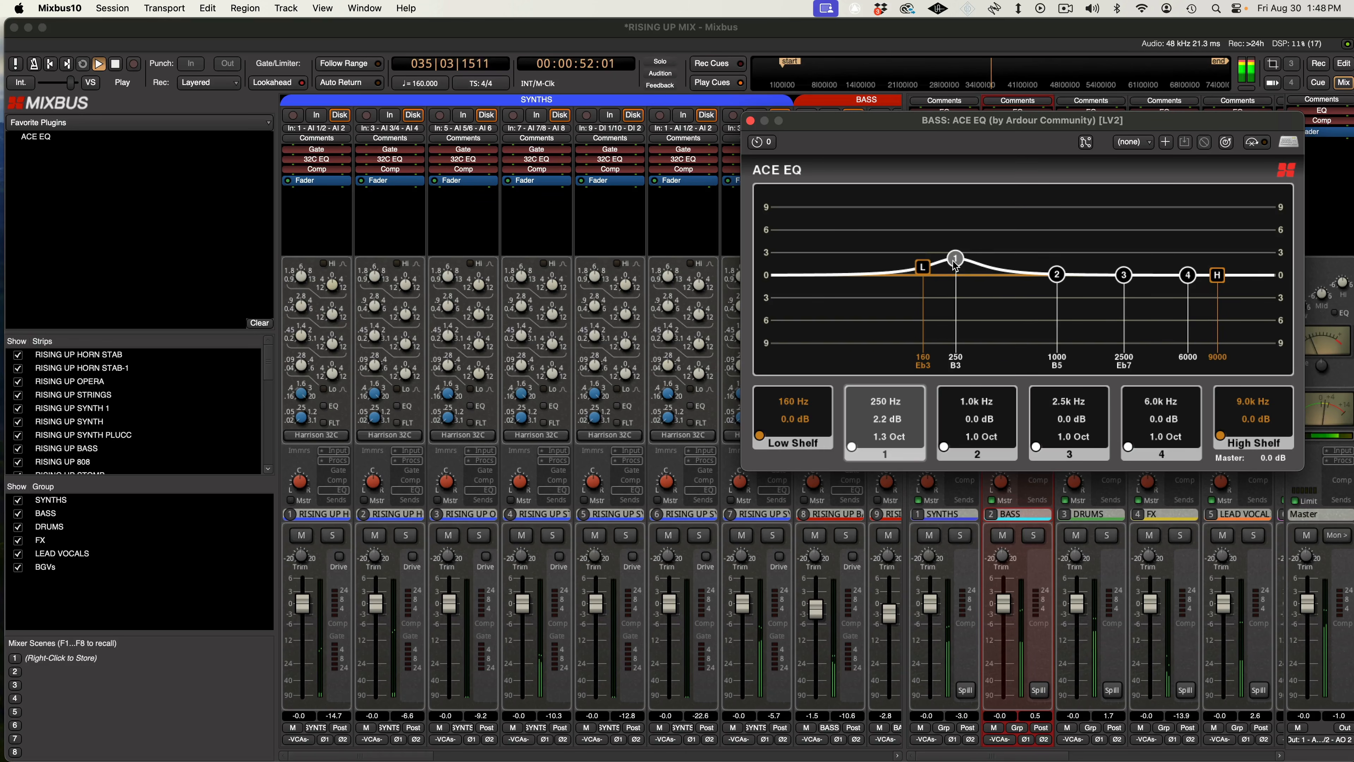
{"action": "left_click_drag", "start_coordinate": [937, 268], "coordinate": [851, 270]}
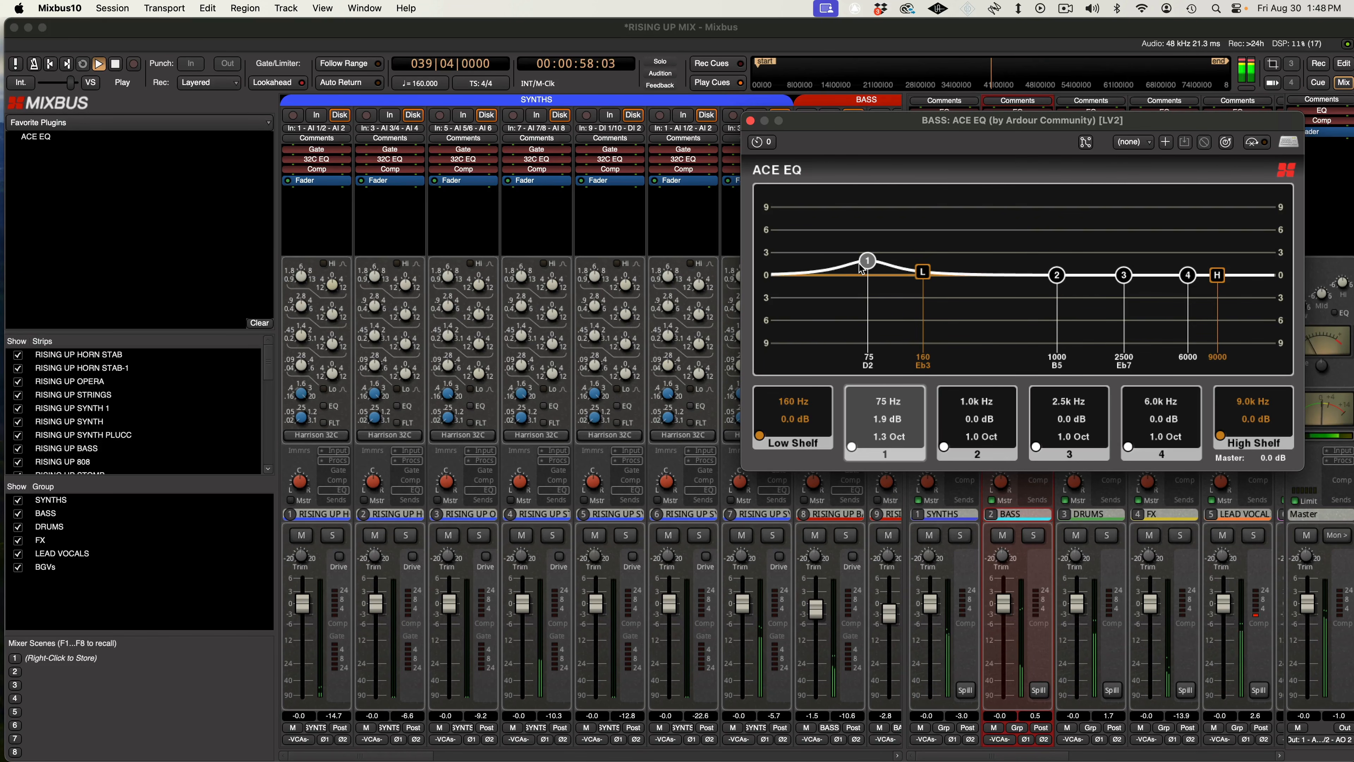
{"action": "scroll", "coordinate": [864, 268], "scroll_direction": "down", "scroll_amount": 5}
{"action": "left_click_drag", "start_coordinate": [849, 258], "coordinate": [843, 258]}
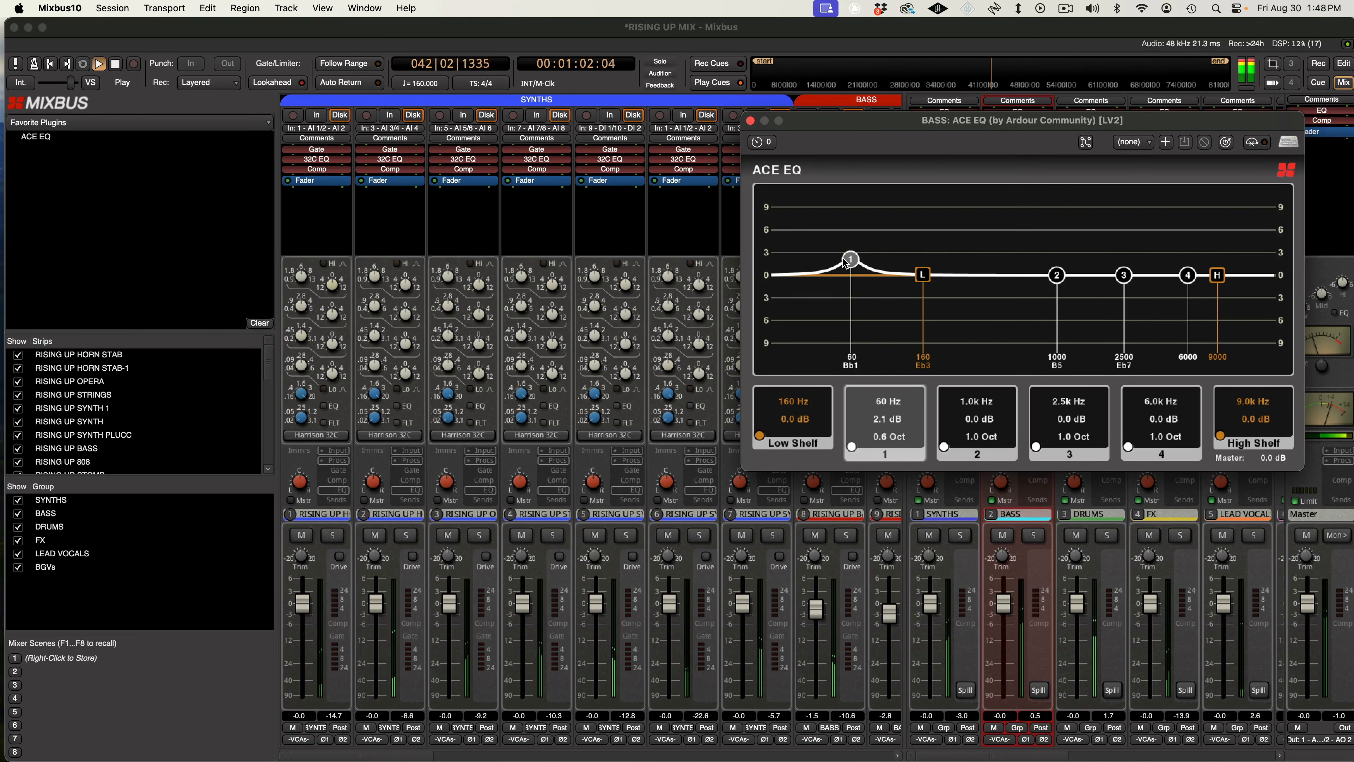
{"action": "scroll", "coordinate": [846, 262], "scroll_direction": "up", "scroll_amount": 10}
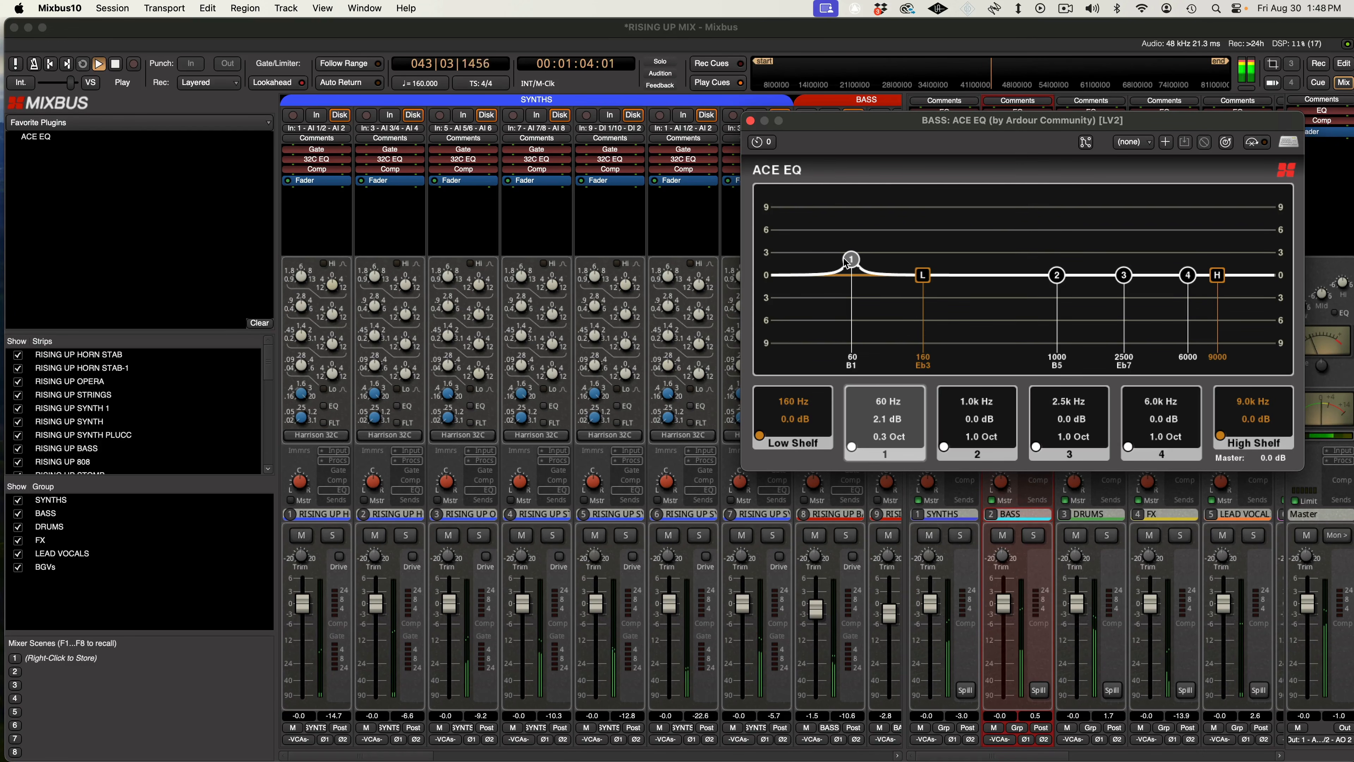
{"action": "scroll", "coordinate": [846, 262], "scroll_direction": "down", "scroll_amount": 5}
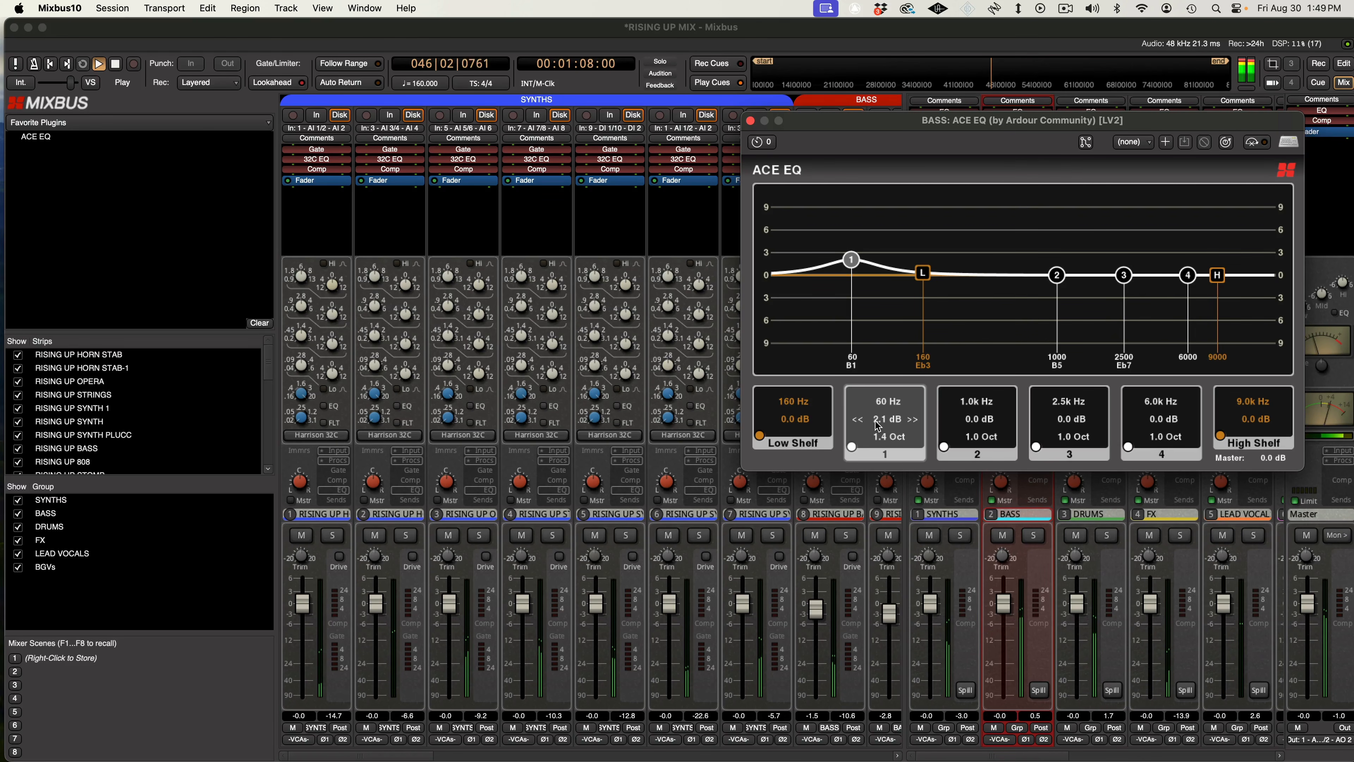
{"action": "scroll", "coordinate": [864, 430], "scroll_direction": "down", "scroll_amount": 6}
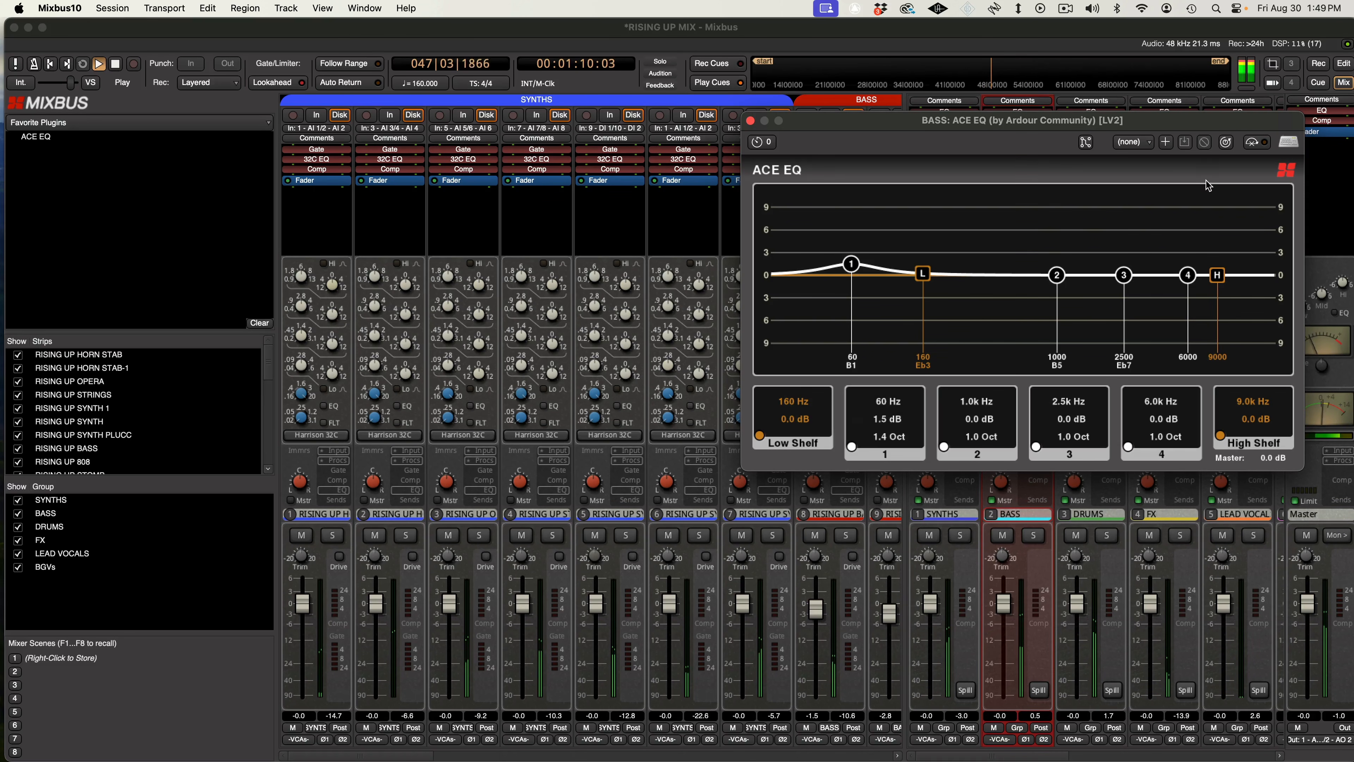
Set band 4 of the BASS bus's ACE EQ to about 5.2 kHz, 2.4 dB and 3.9 octaves, and close the EQ.
{"action": "left_click_drag", "start_coordinate": [1188, 275], "coordinate": [1182, 257]}
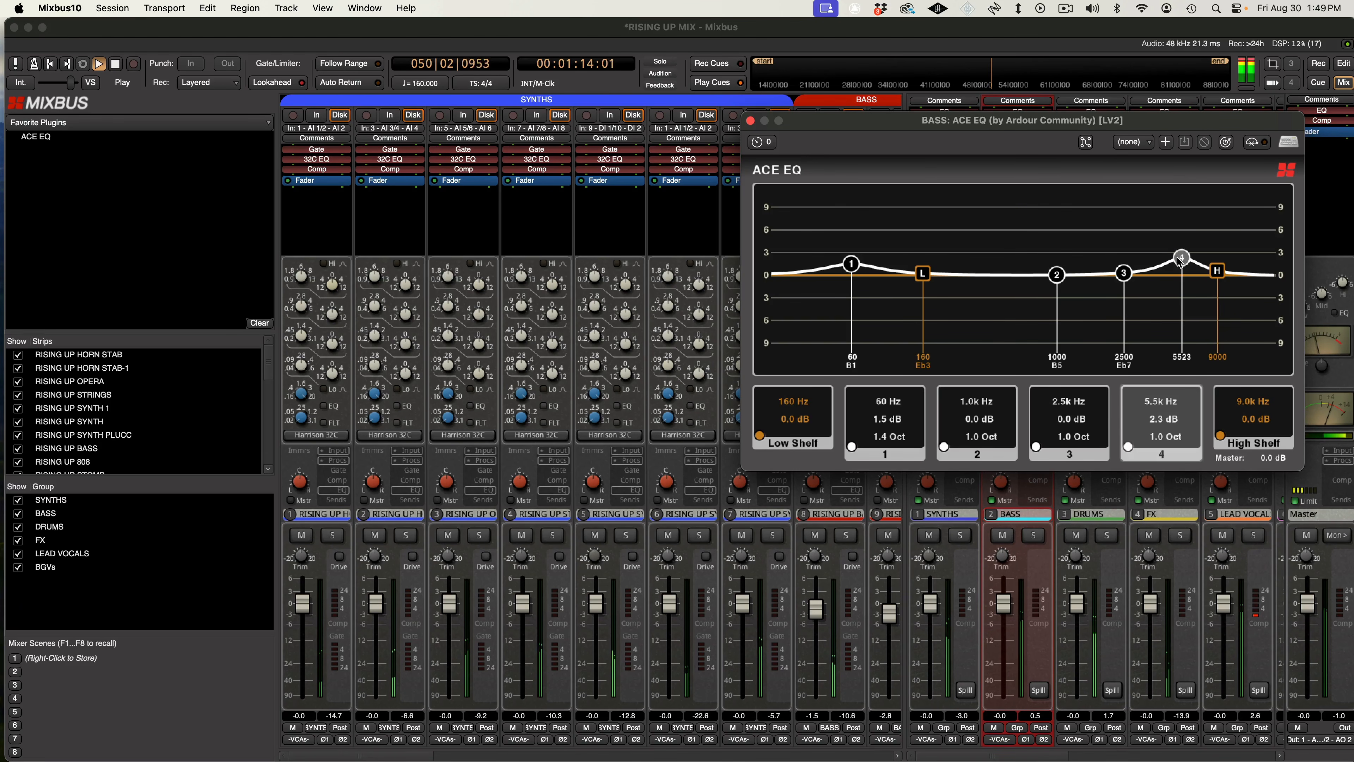
{"action": "scroll", "coordinate": [1178, 258], "scroll_direction": "down", "scroll_amount": 10}
{"action": "scroll", "coordinate": [1178, 258], "scroll_direction": "up", "scroll_amount": 15}
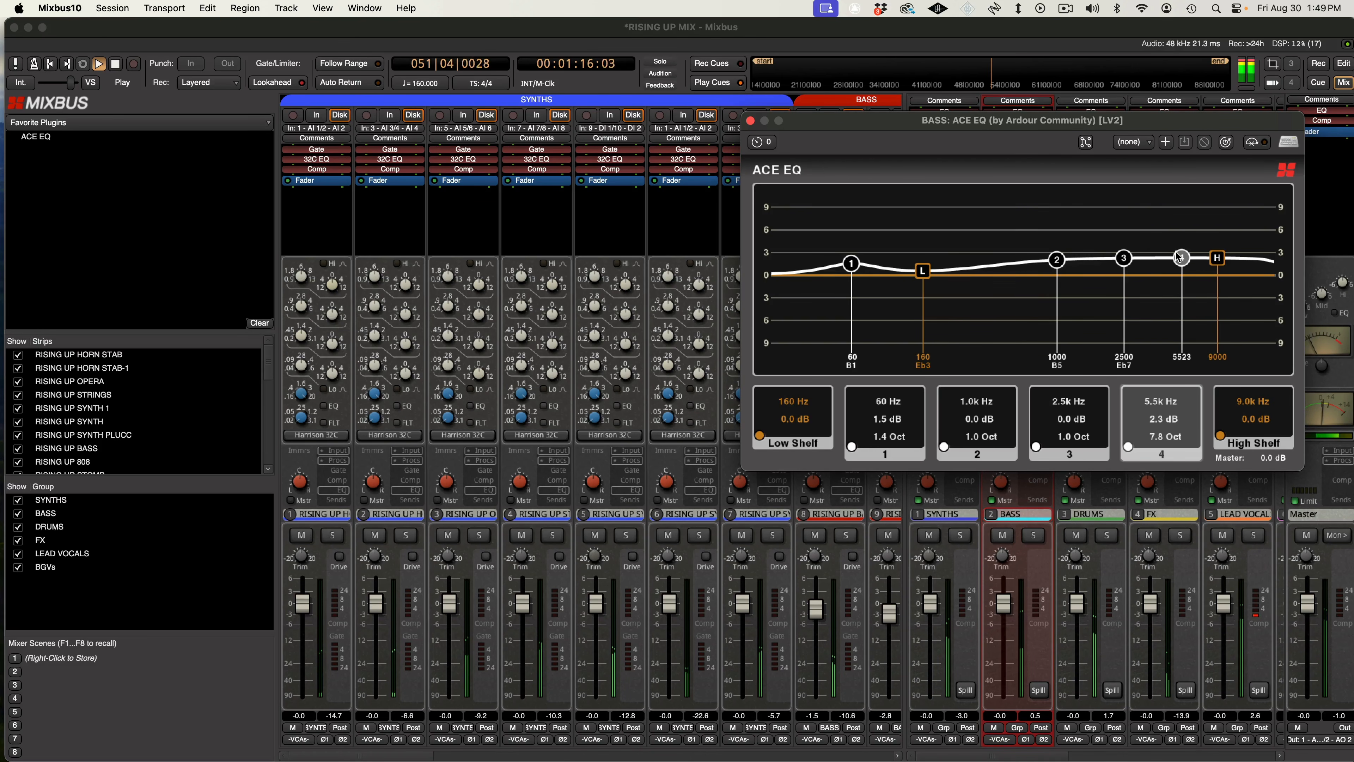
{"action": "scroll", "coordinate": [1178, 258], "scroll_direction": "down", "scroll_amount": 3}
{"action": "mouse_move", "coordinate": [1175, 235]}
{"action": "left_mouse_down"}
{"action": "mouse_move", "coordinate": [1177, 184]}
{"action": "mouse_move", "coordinate": [1171, 244]}
{"action": "left_mouse_up"}
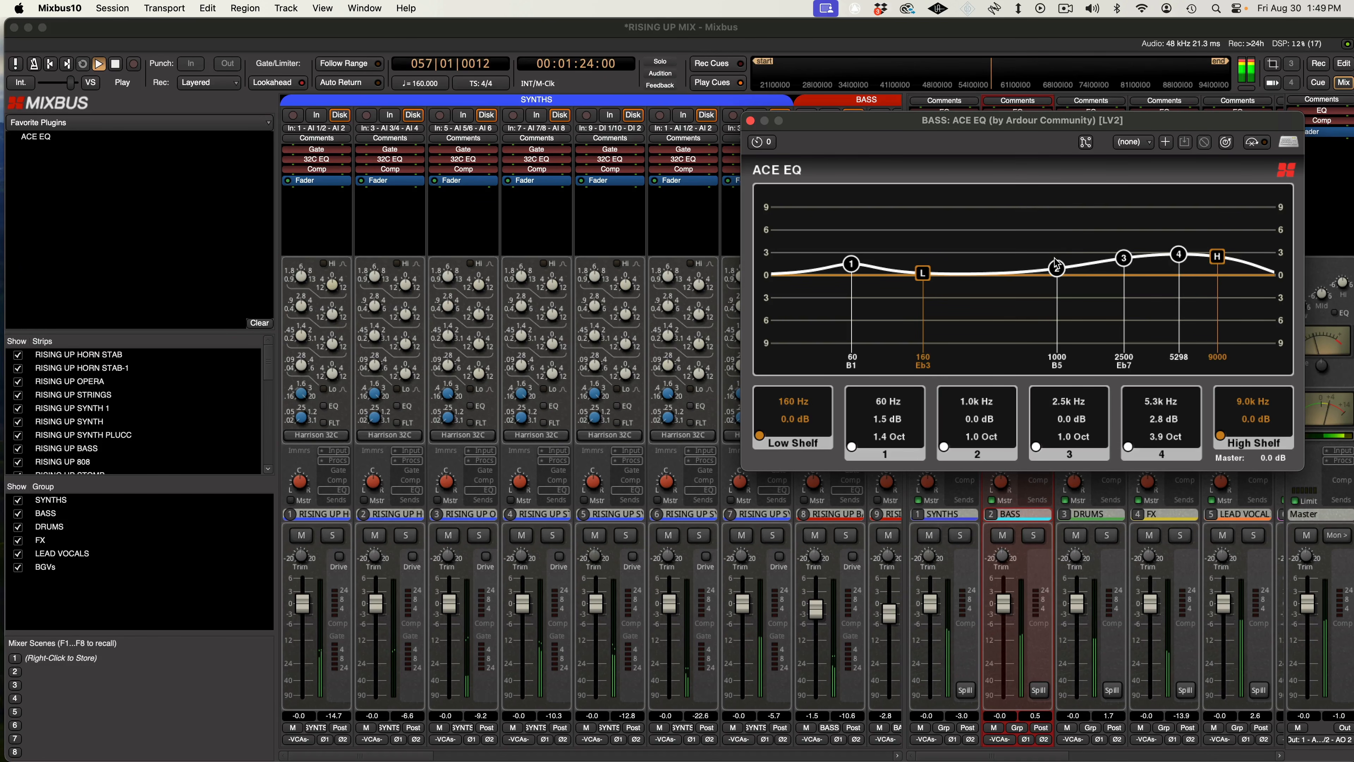
{"action": "left_click_drag", "start_coordinate": [1182, 258], "coordinate": [1179, 261]}
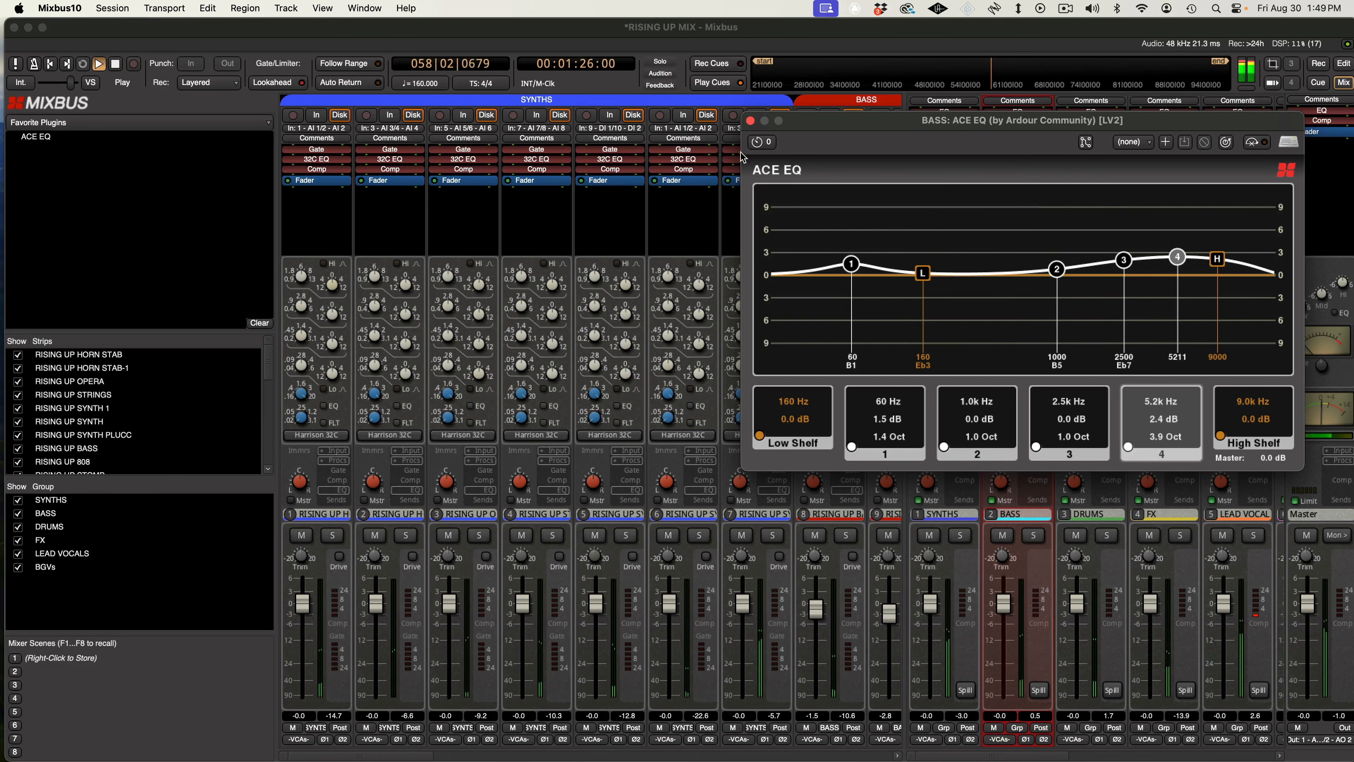
{"action": "left_click", "coordinate": [751, 122]}
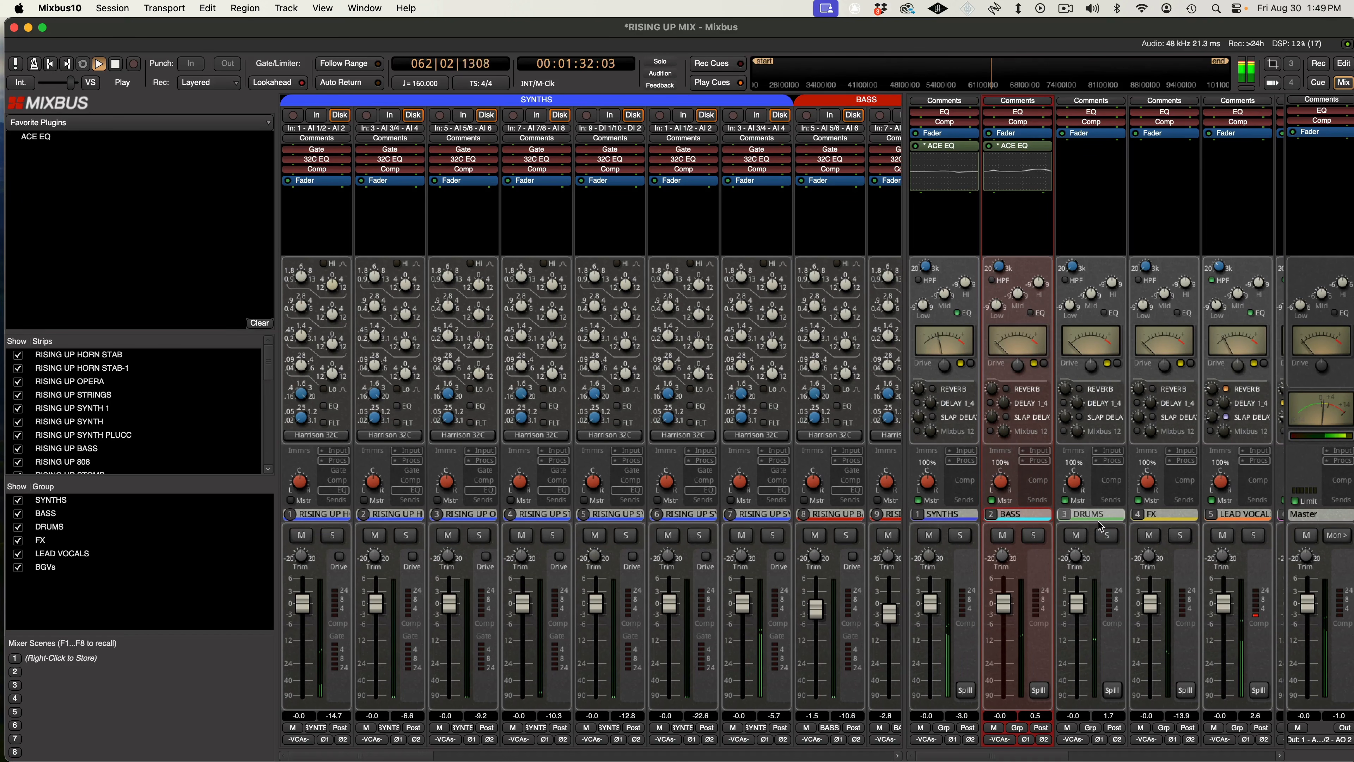
Stop playback and open the plugin options of the DRUMS bus.
{"action": "key", "text": "space"}
{"action": "right_click", "coordinate": [1096, 158]}
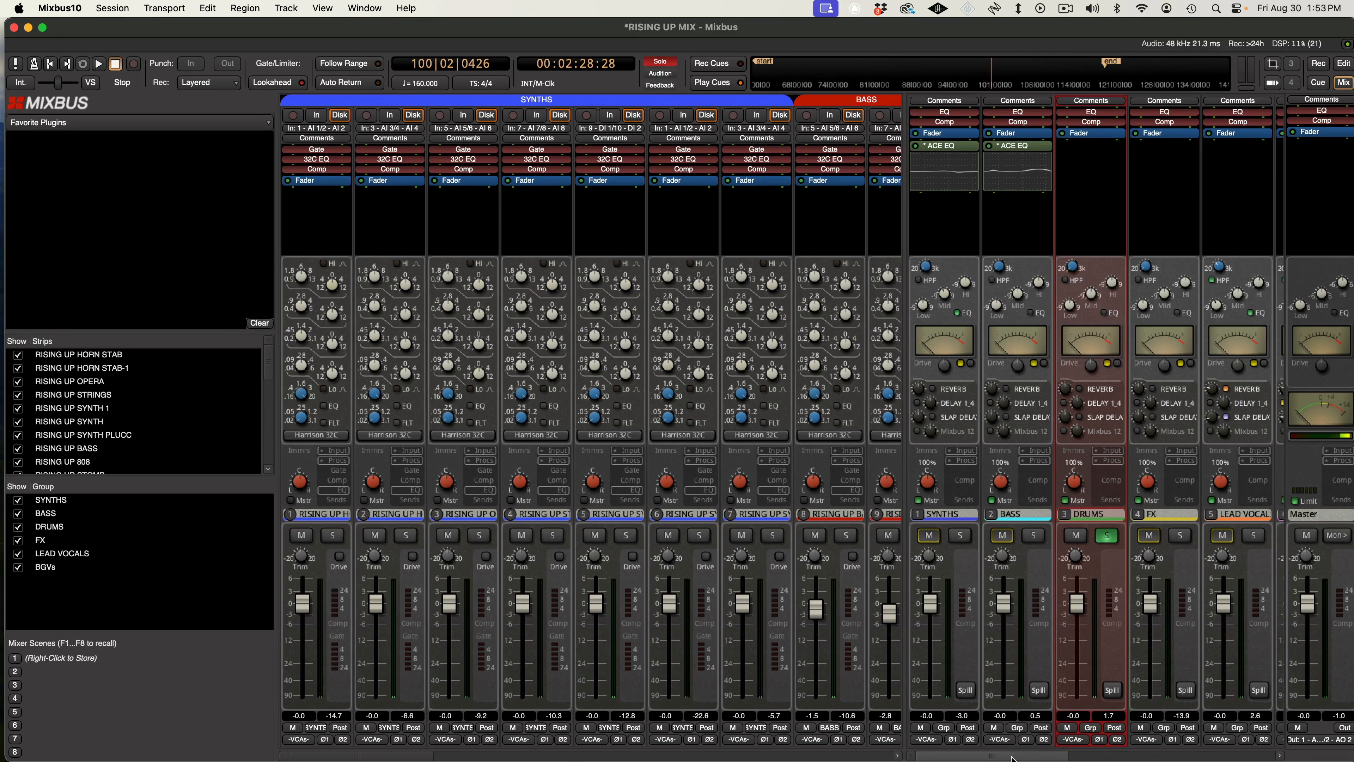
Insert the ACE Compressor (stereo) plugin on the Mixbus 12 bus below its fader.
{"action": "left_click_drag", "start_coordinate": [1011, 757], "coordinate": [1011, 759]}
{"action": "left_click_drag", "start_coordinate": [999, 758], "coordinate": [1239, 728]}
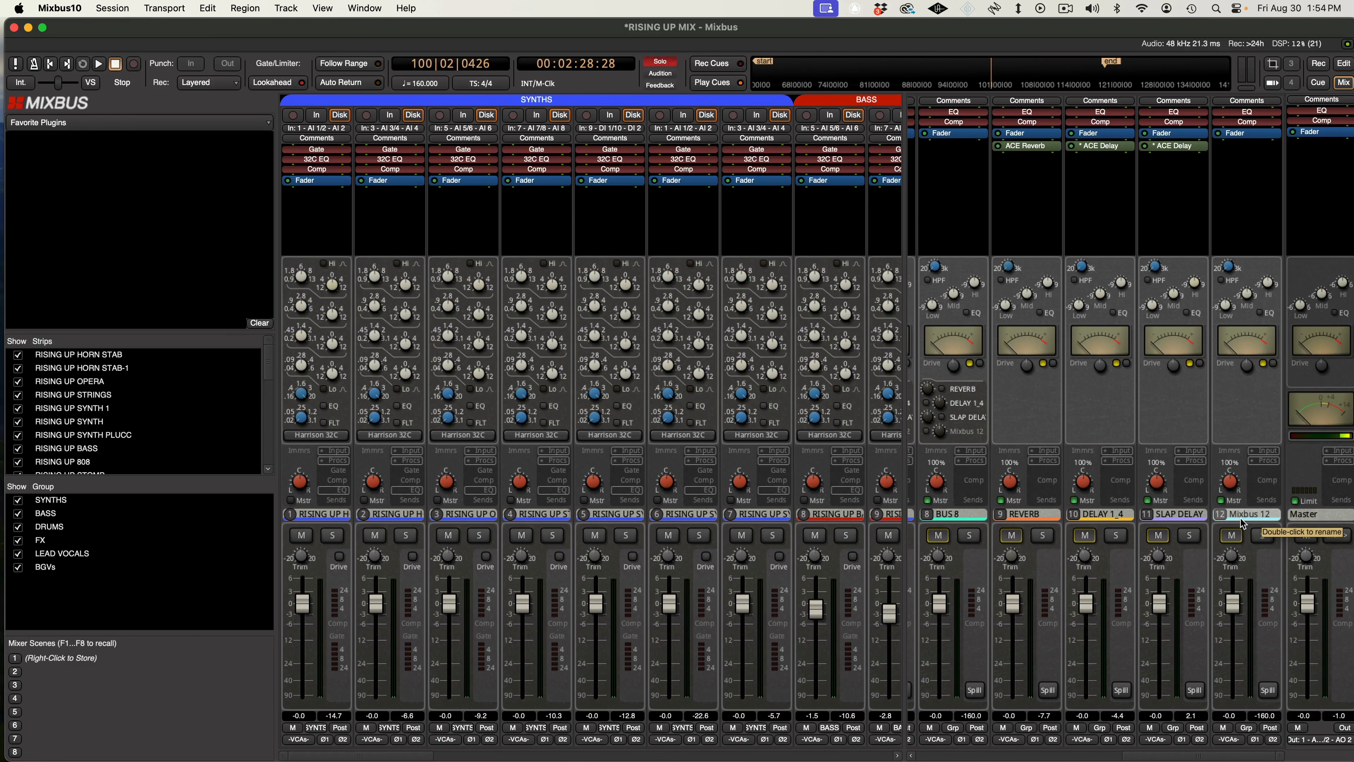
{"action": "left_click", "coordinate": [1244, 151]}
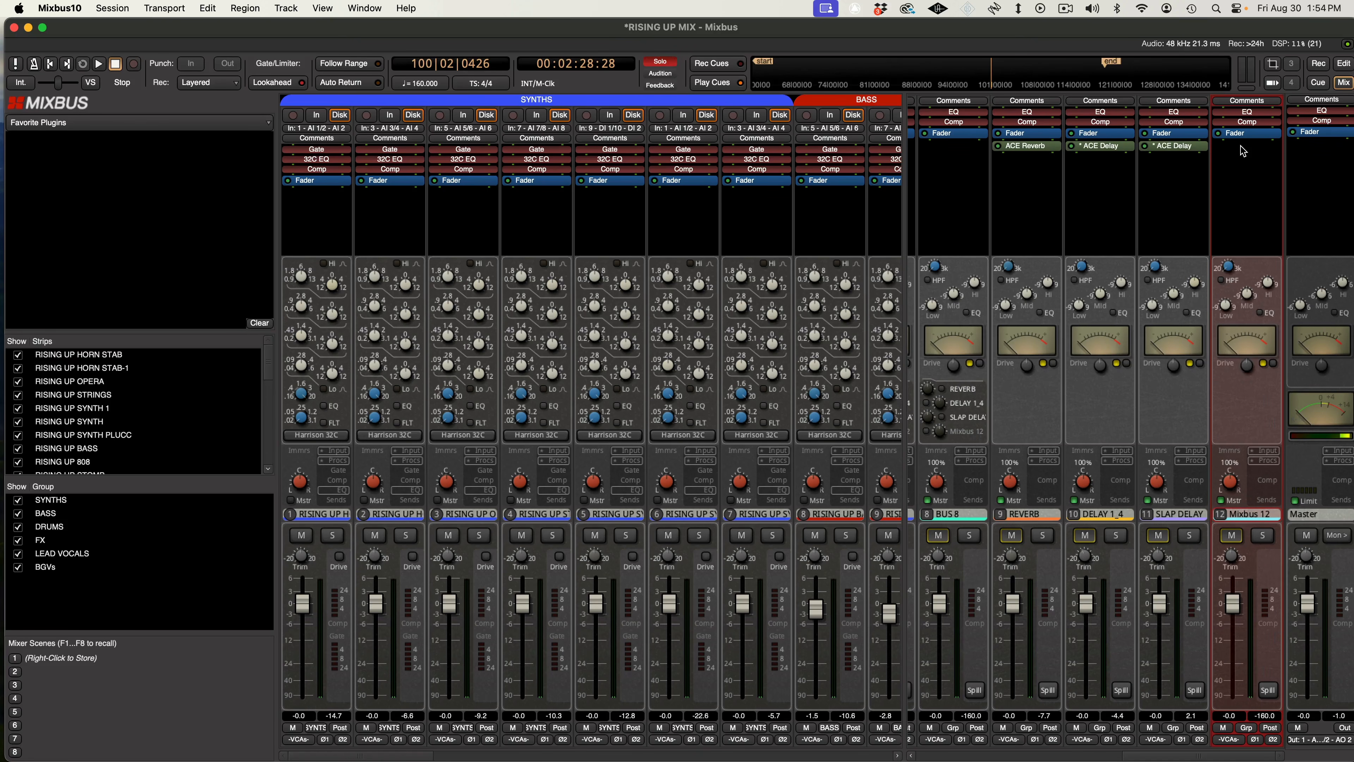
{"action": "right_click", "coordinate": [1234, 159]}
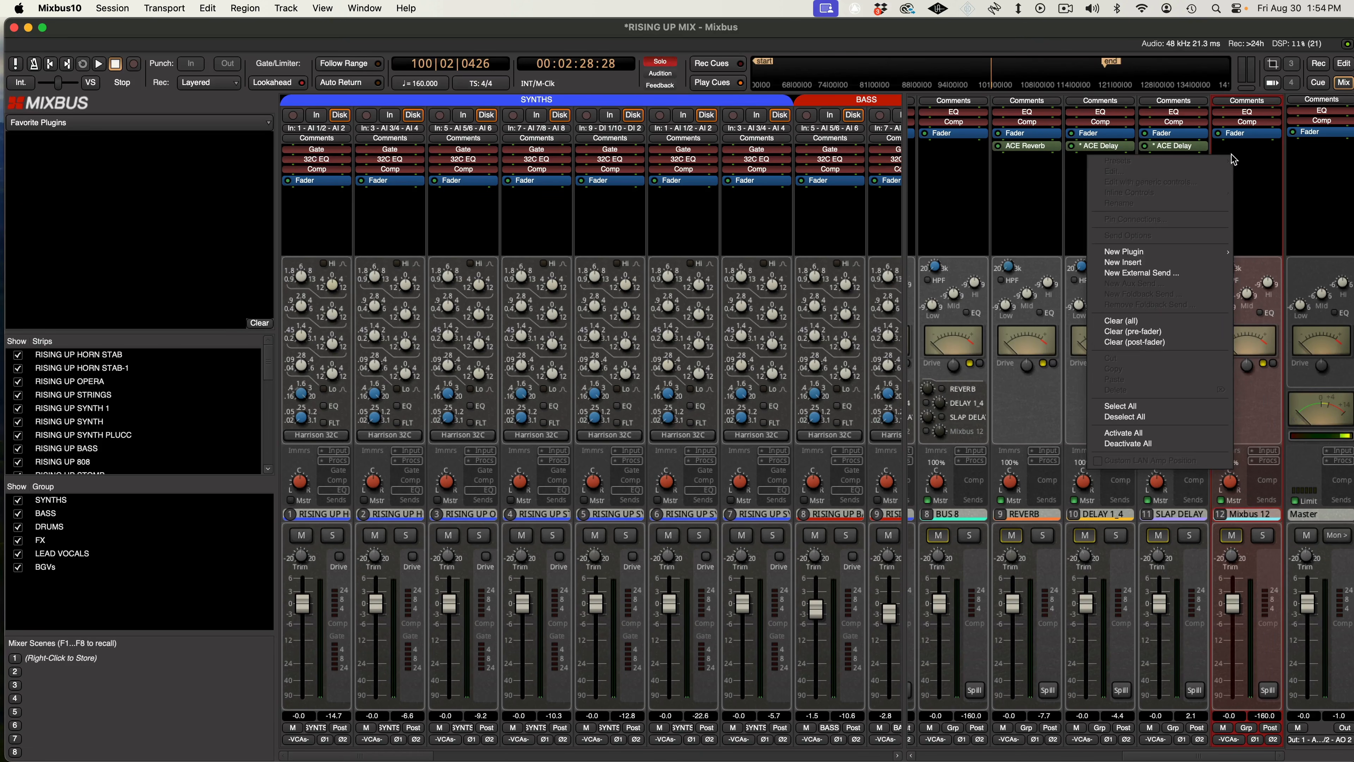
{"action": "mouse_move", "coordinate": [1172, 251]}
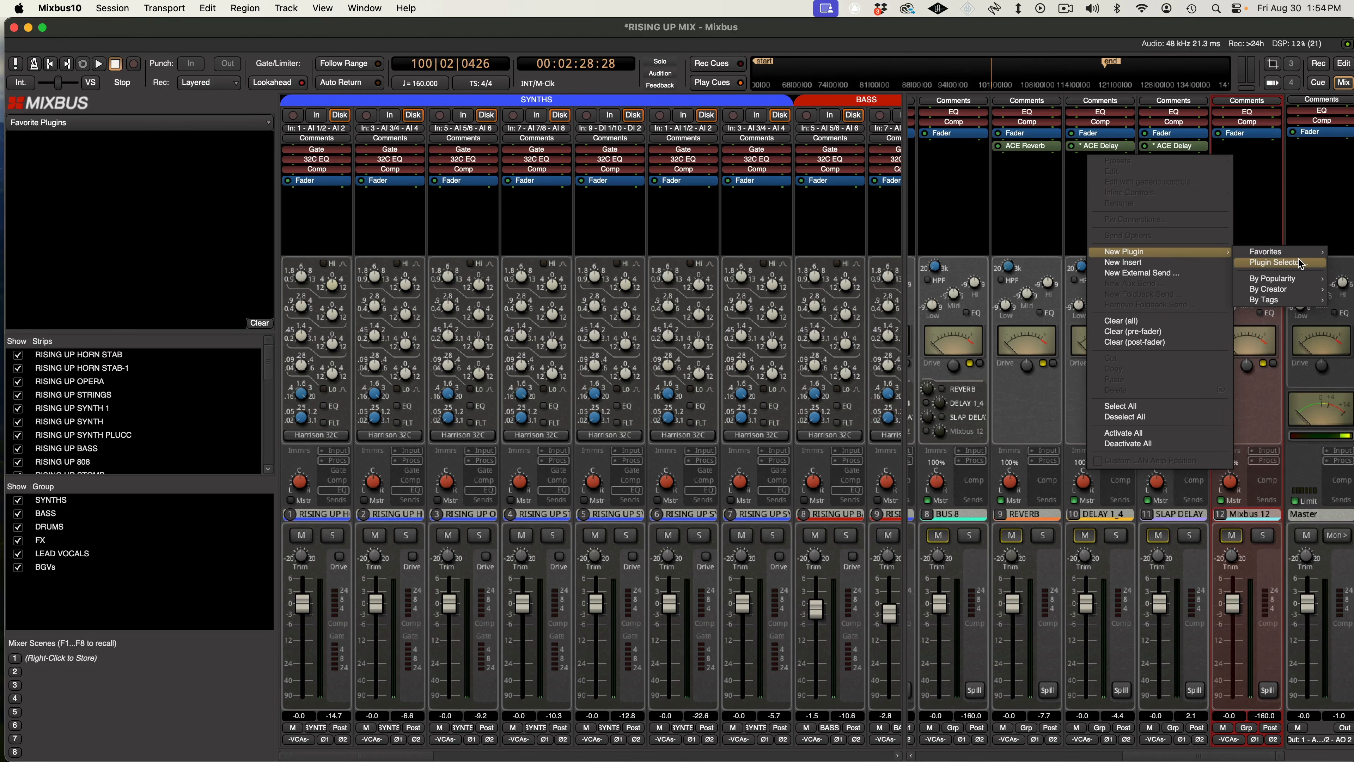
{"action": "left_click", "coordinate": [1269, 258]}
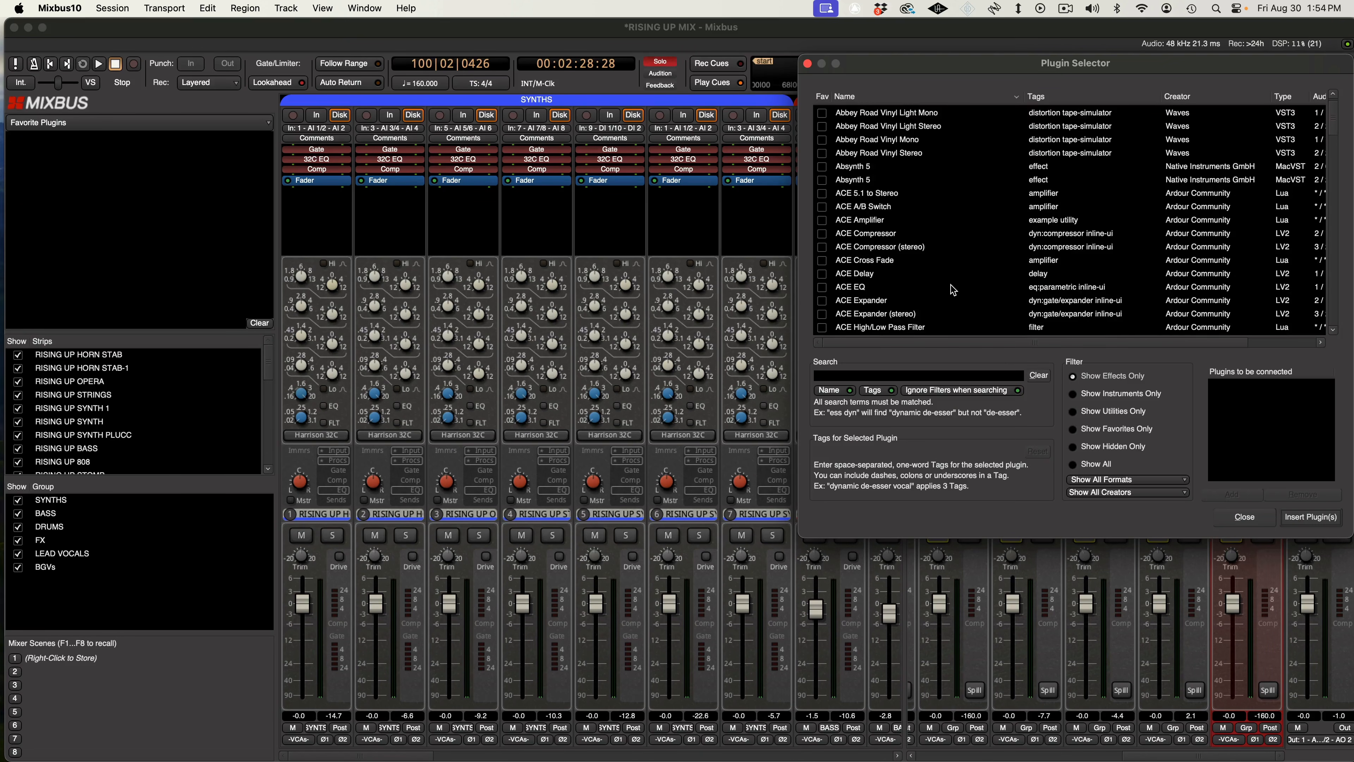
{"action": "left_click", "coordinate": [915, 248]}
{"action": "double_click", "coordinate": [927, 247]}
{"action": "left_click", "coordinate": [1311, 516]}
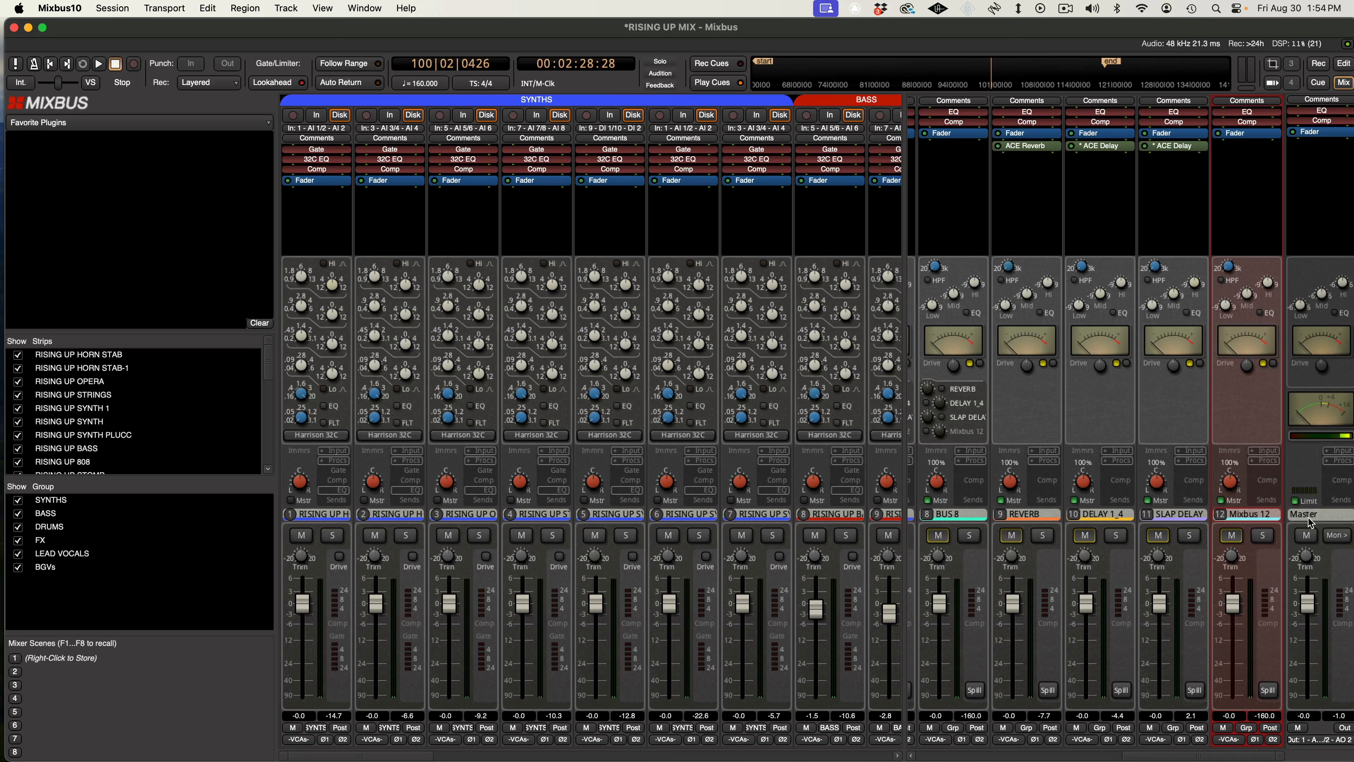
Set the Mixbus 12 compressor's ratio to 18, release to 2.5 ms and threshold to -47 dB, and move its window off the buses.
{"action": "left_click_drag", "start_coordinate": [1029, 133], "coordinate": [1053, 5]}
{"action": "left_click_drag", "start_coordinate": [1029, 209], "coordinate": [1023, 259]}
{"action": "left_click_drag", "start_coordinate": [961, 305], "coordinate": [913, 501]}
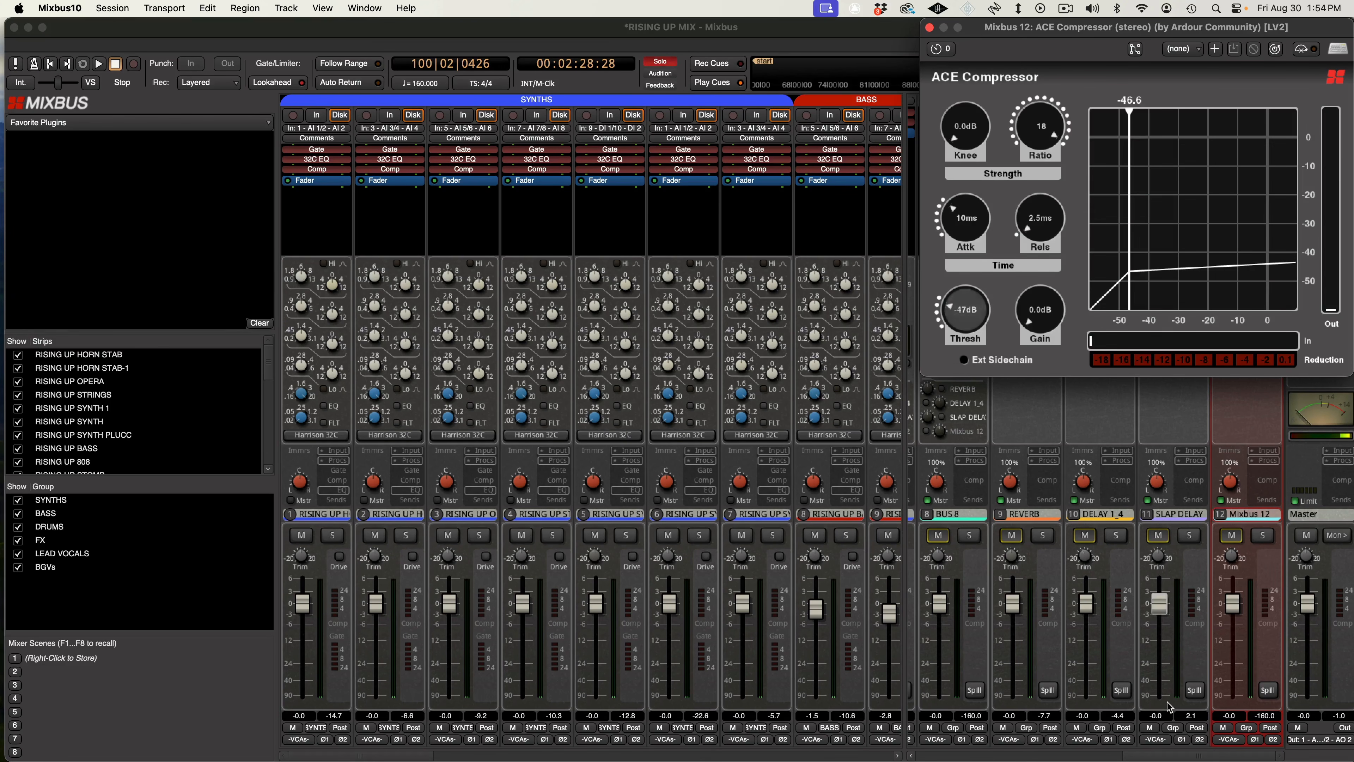
{"action": "left_click_drag", "start_coordinate": [961, 33], "coordinate": [347, 32]}
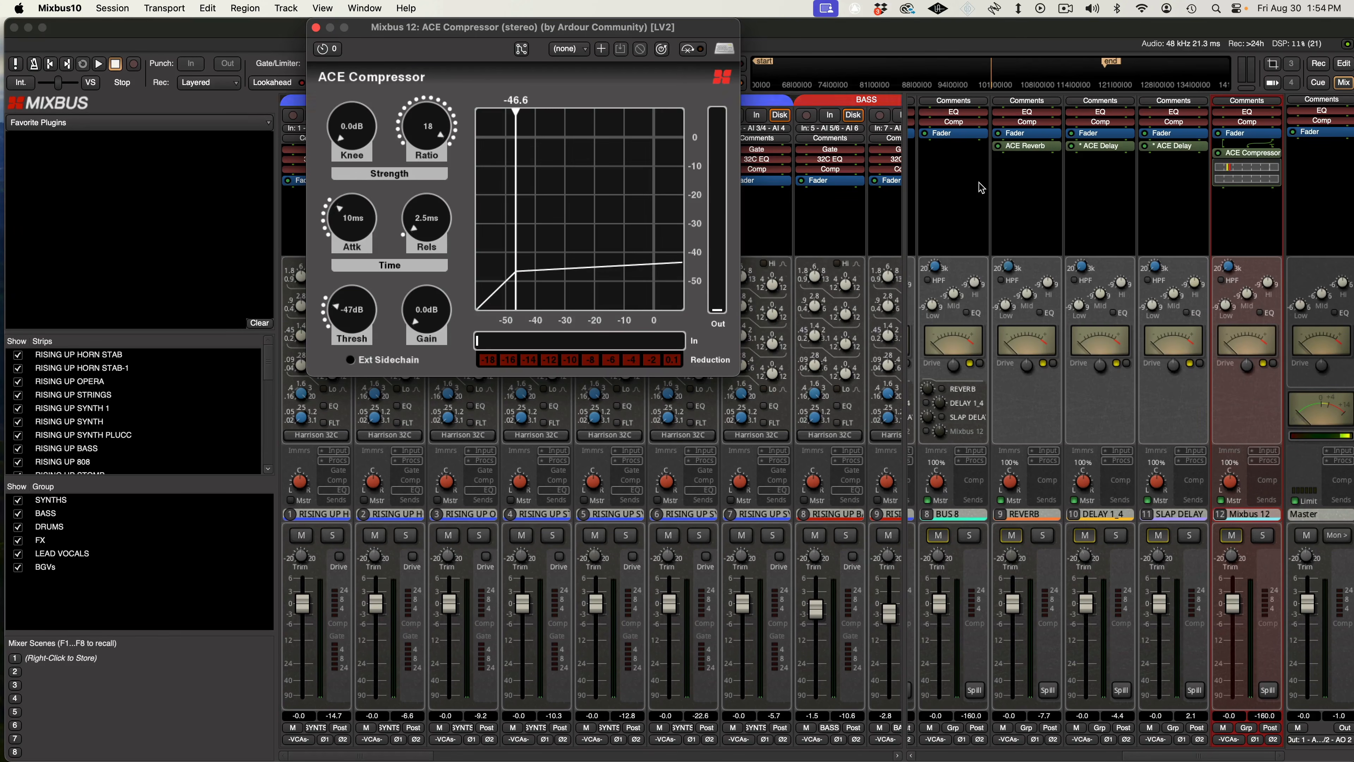
Rename the Mixbus 12 bus to GLUE.
{"action": "double_click", "coordinate": [1242, 522]}
{"action": "type", "text": "G;UE"}
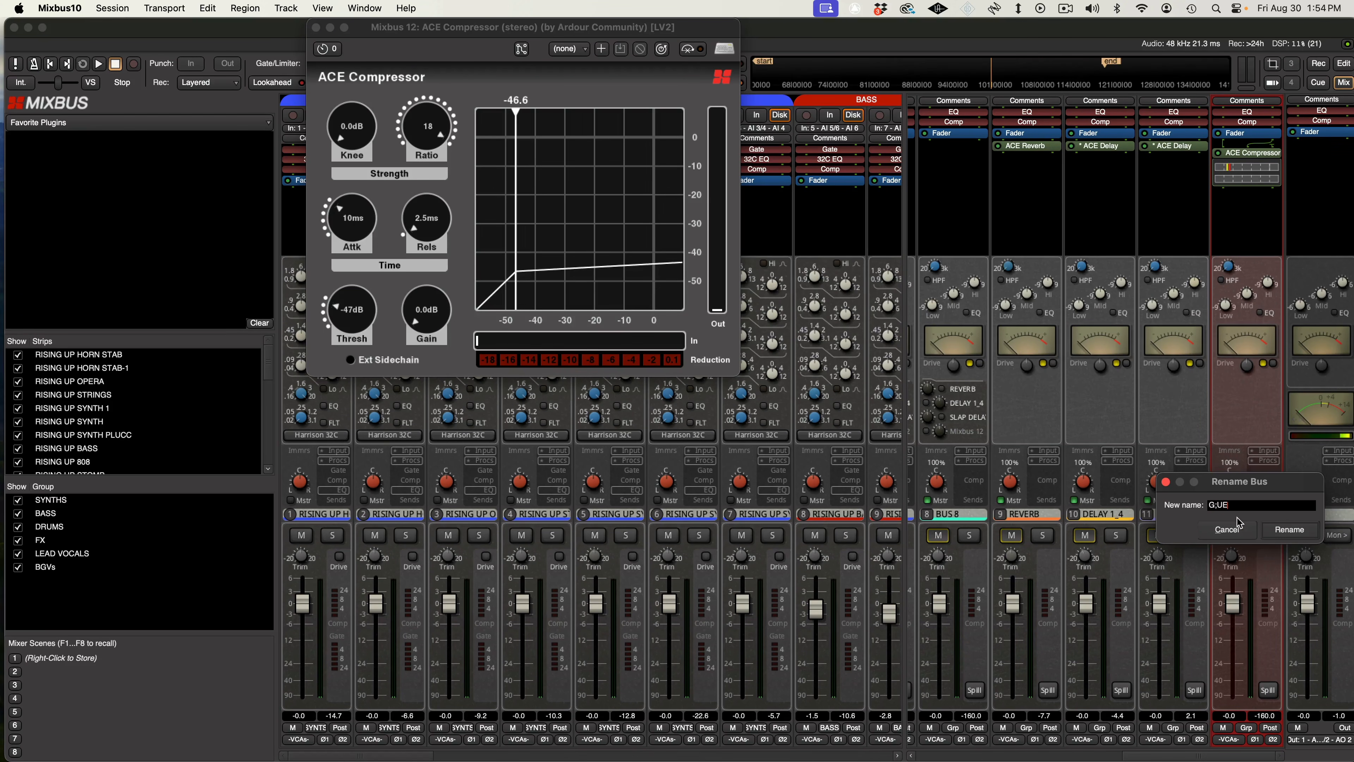
{"action": "type", "text": "LUE"}
{"action": "key", "text": "Return"}
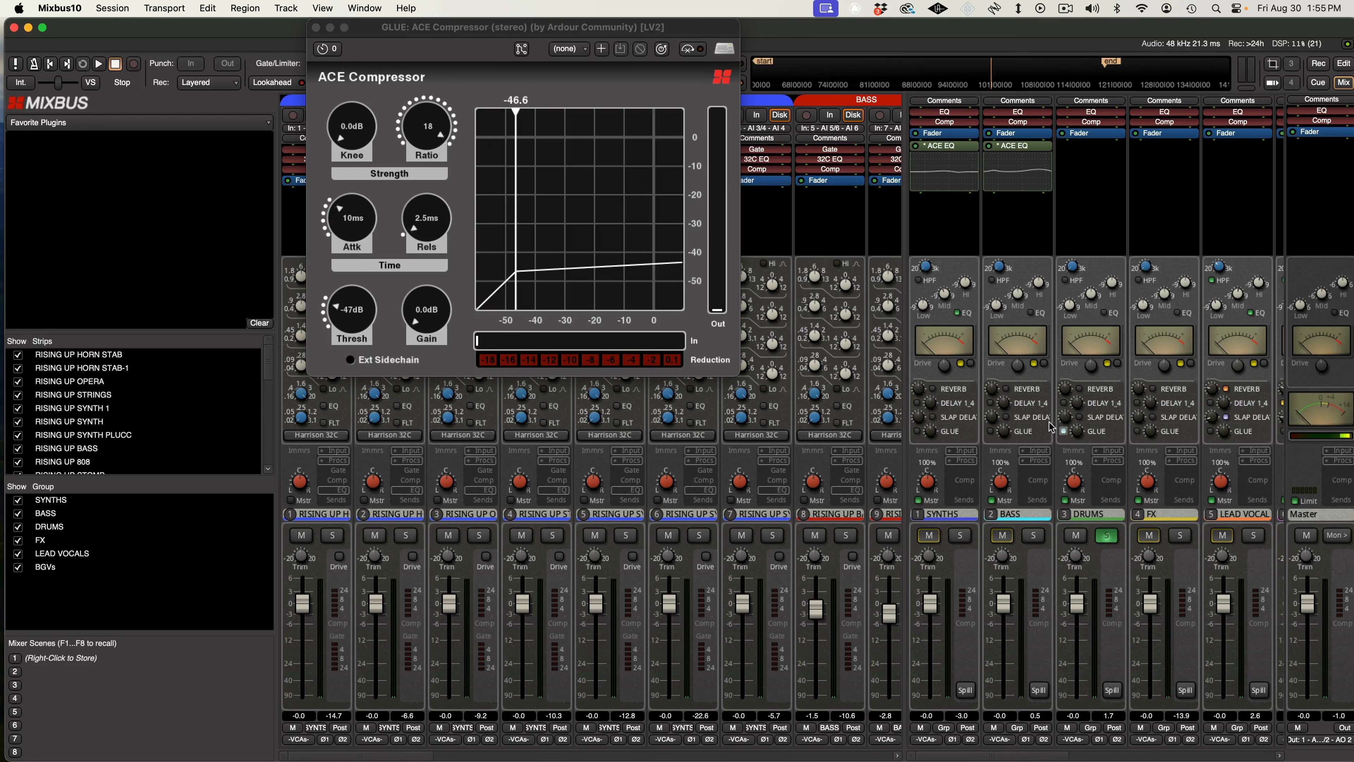
During playback, set the GLUE compressor's knee to 1.5 dB, ratio to 19, attack to 25 ms and gain to 4.2 dB, and close it.
{"action": "left_click", "coordinate": [384, 143]}
{"action": "key", "text": "space"}
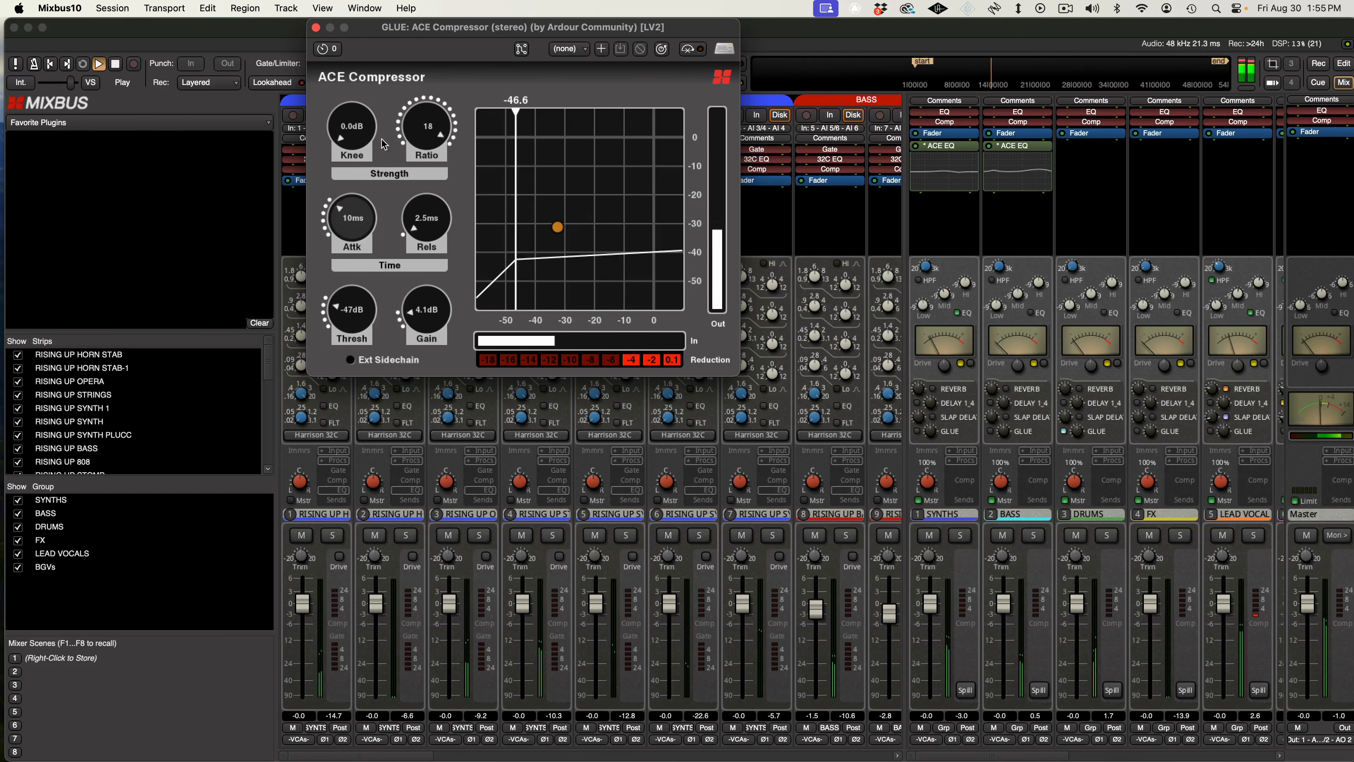
{"action": "left_click_drag", "start_coordinate": [352, 219], "coordinate": [354, 179]}
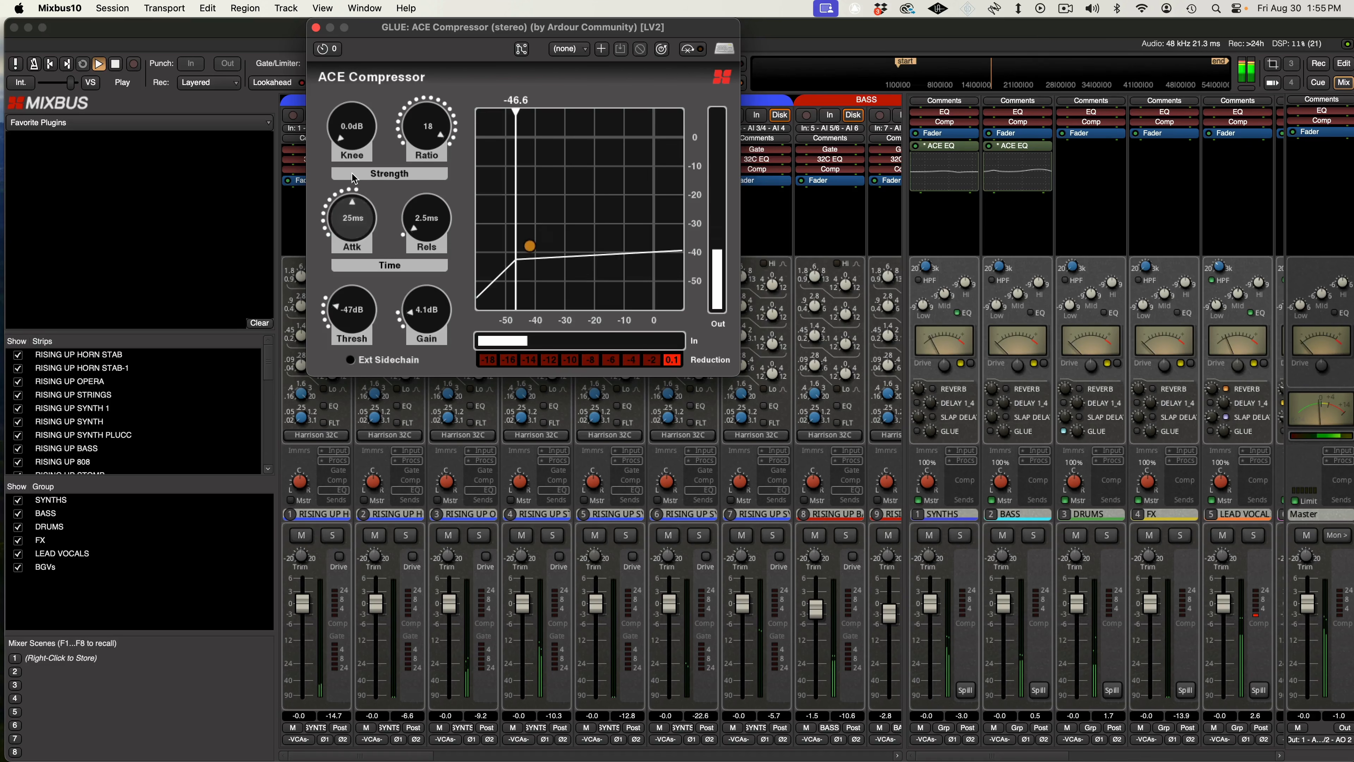
{"action": "left_click_drag", "start_coordinate": [352, 127], "coordinate": [359, 101]}
{"action": "left_click_drag", "start_coordinate": [426, 138], "coordinate": [425, 132]}
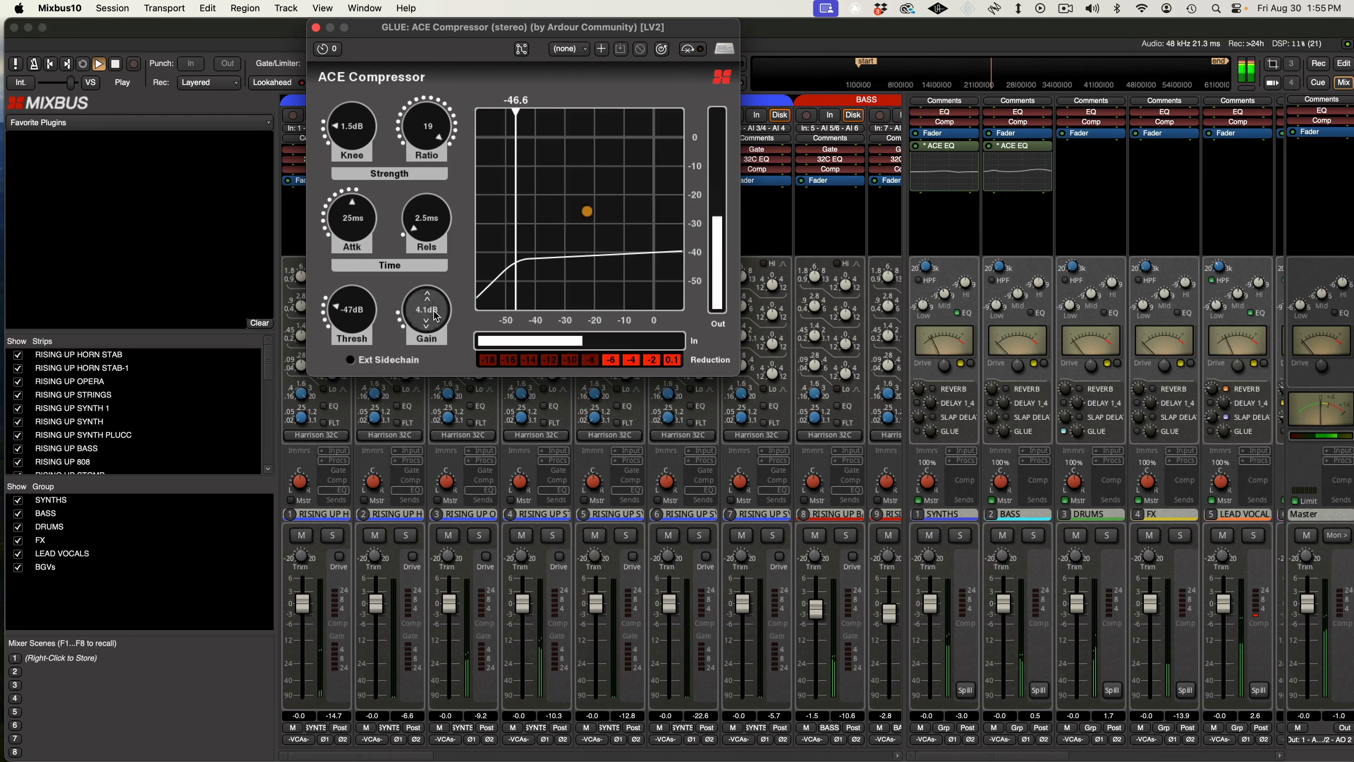
{"action": "left_click_drag", "start_coordinate": [433, 310], "coordinate": [432, 307]}
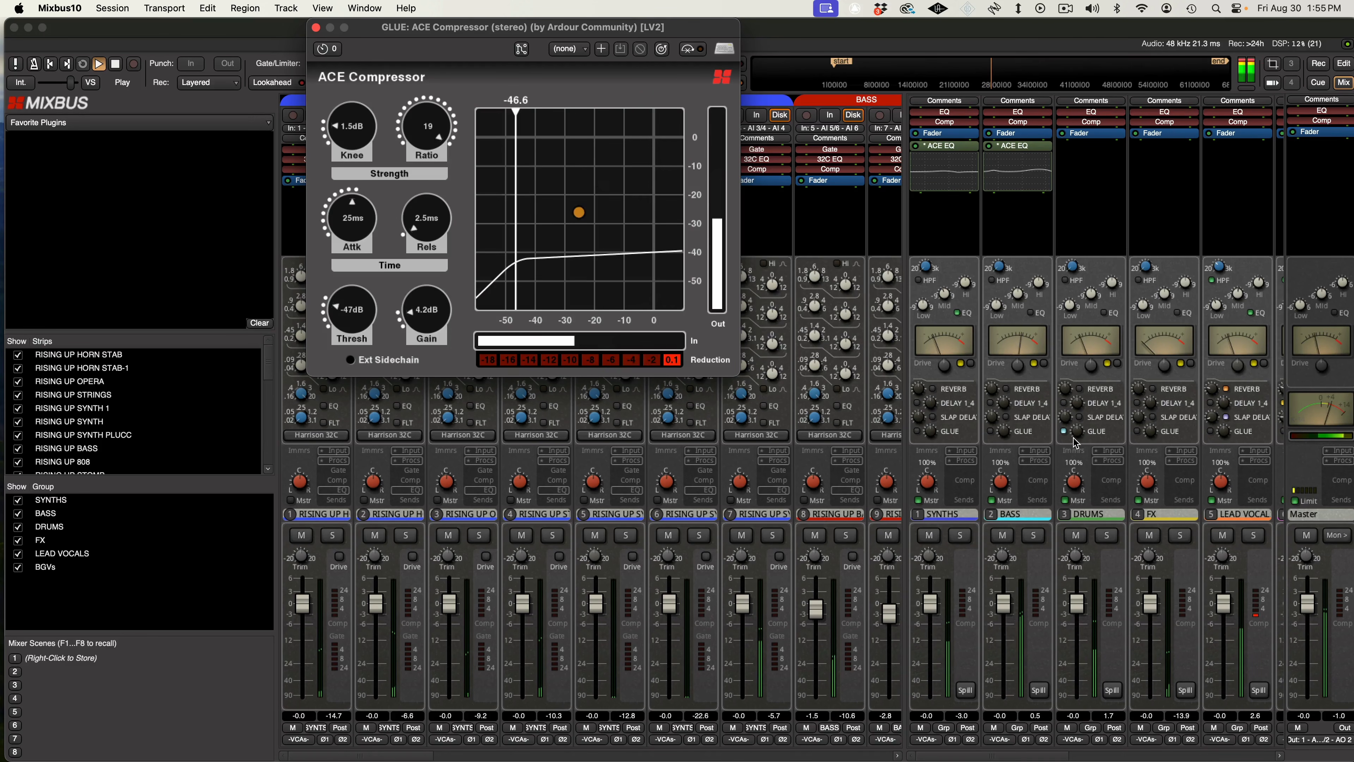
{"action": "left_click", "coordinate": [1064, 431]}
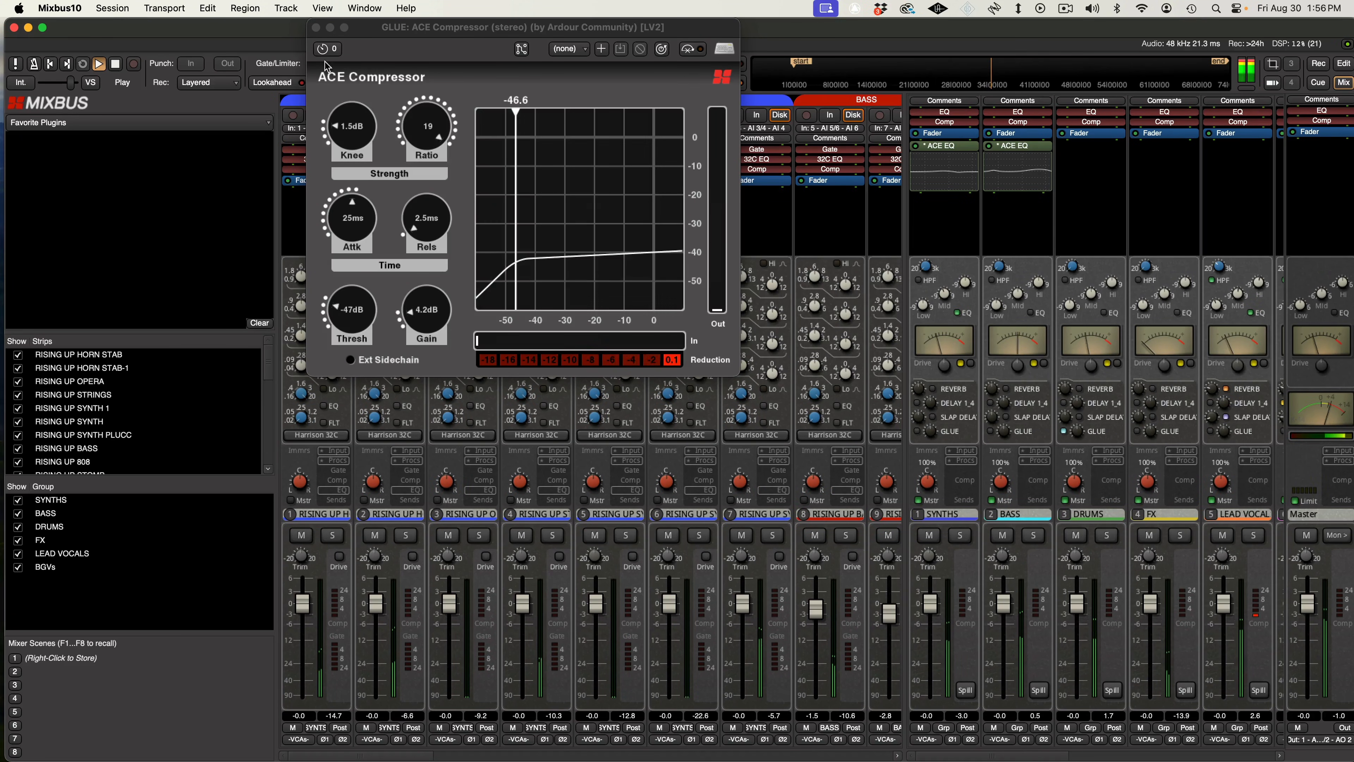
{"action": "left_click", "coordinate": [316, 28]}
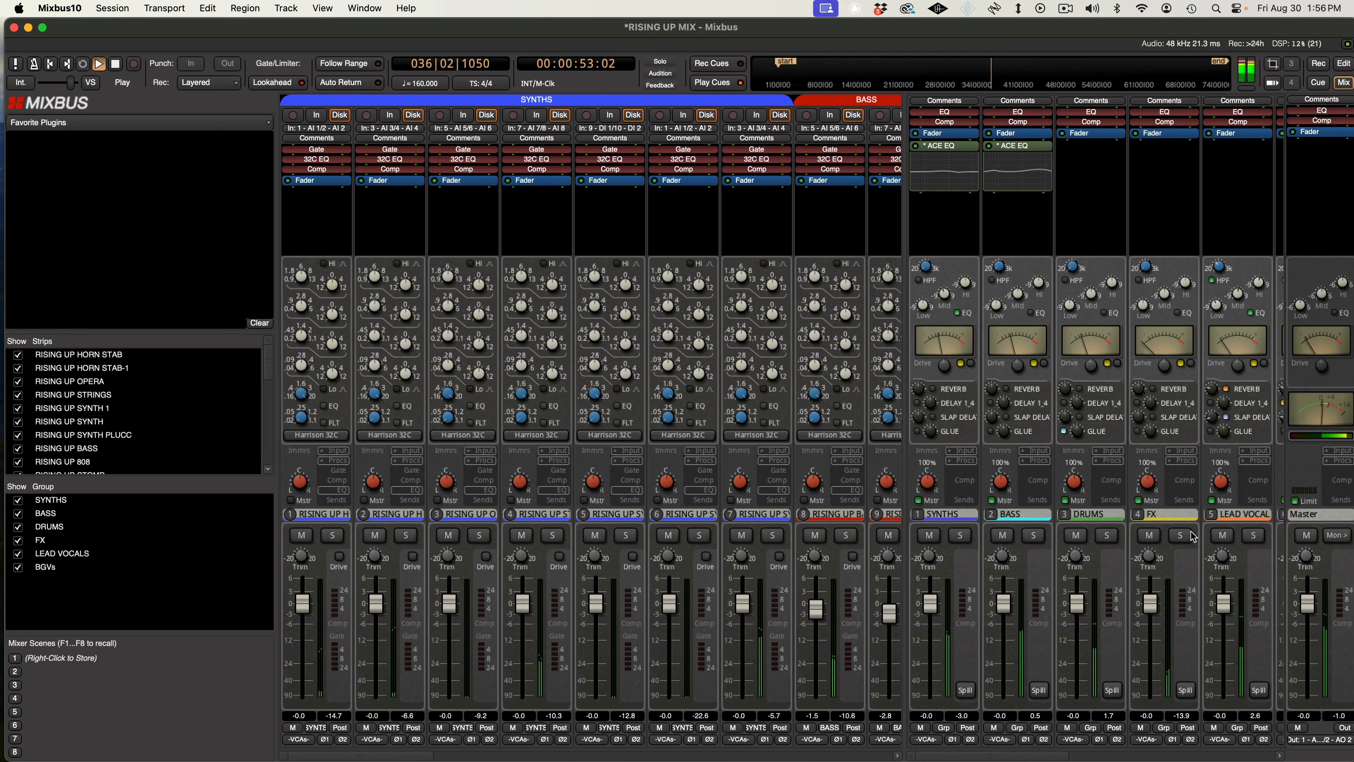
Enable the GLUE bus's EQ, set its high gain to about 2.3 and low gain to about 1.9, and adjust its mid gain.
{"action": "left_click_drag", "start_coordinate": [1061, 757], "coordinate": [1278, 725]}
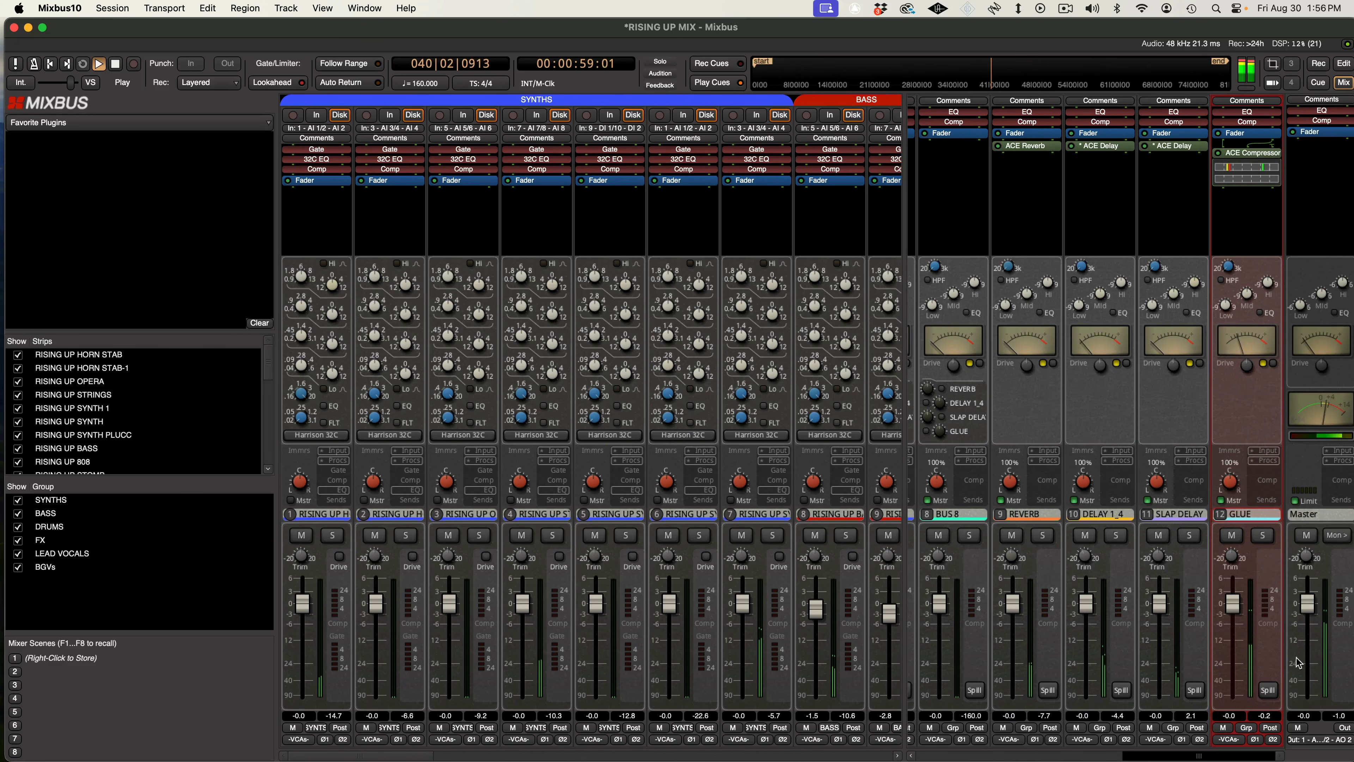
{"action": "left_click_drag", "start_coordinate": [1276, 291], "coordinate": [1281, 247]}
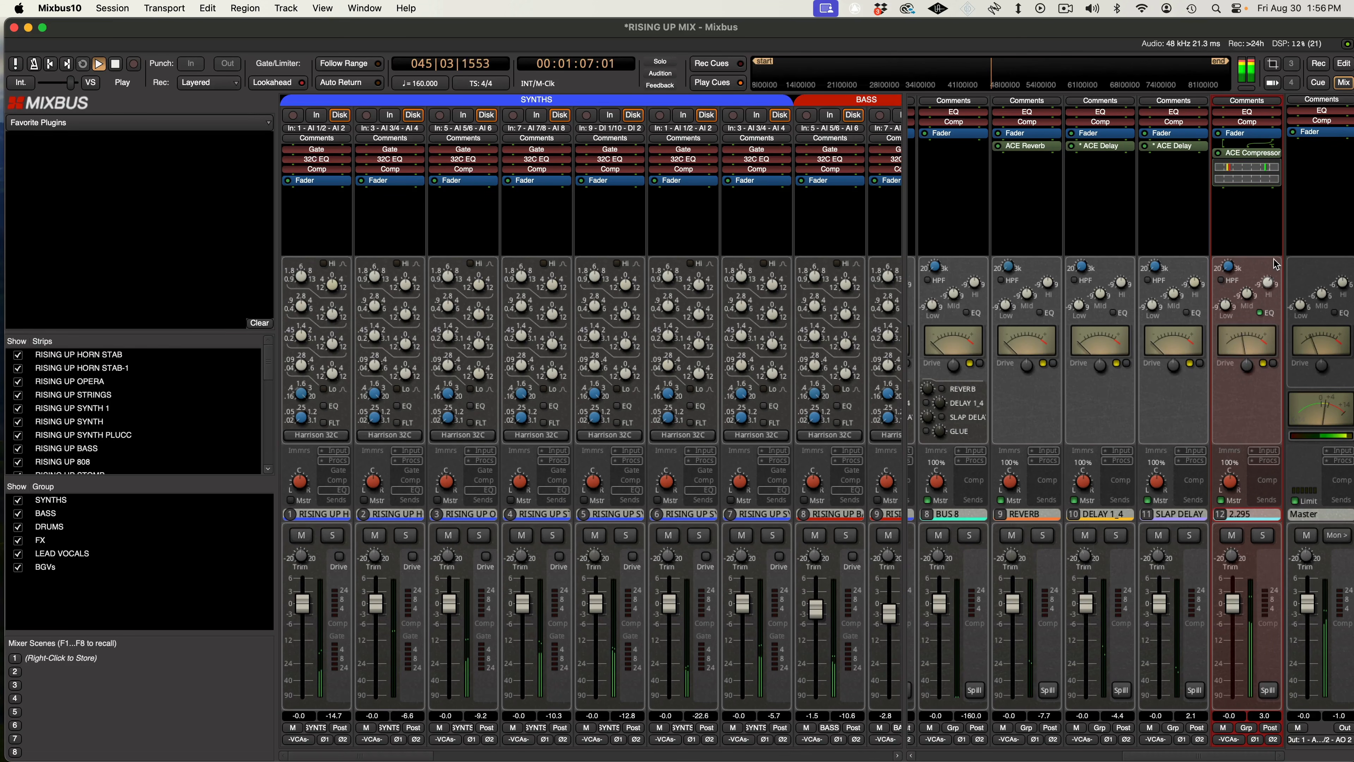
{"action": "left_click_drag", "start_coordinate": [1238, 268], "coordinate": [1249, 241]}
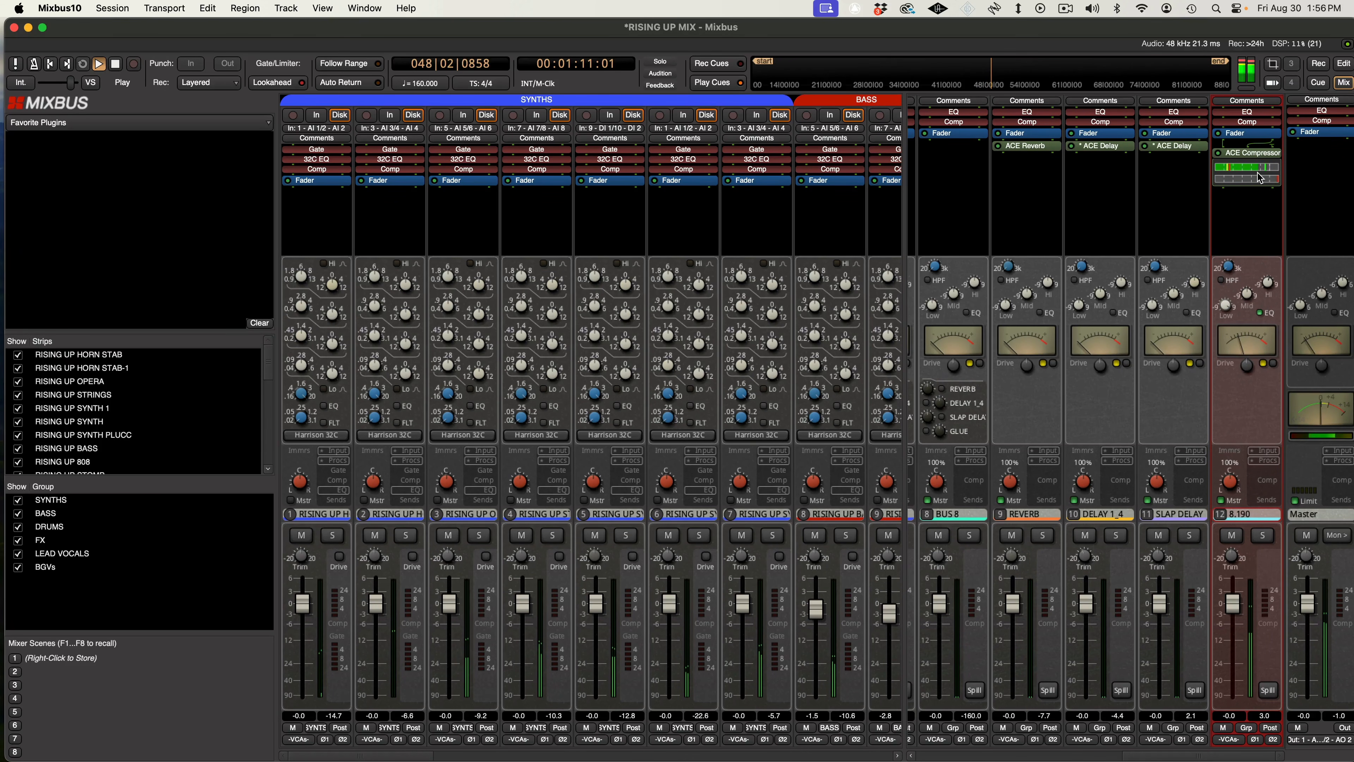
{"action": "left_click_drag", "start_coordinate": [1259, 179], "coordinate": [1254, 239]}
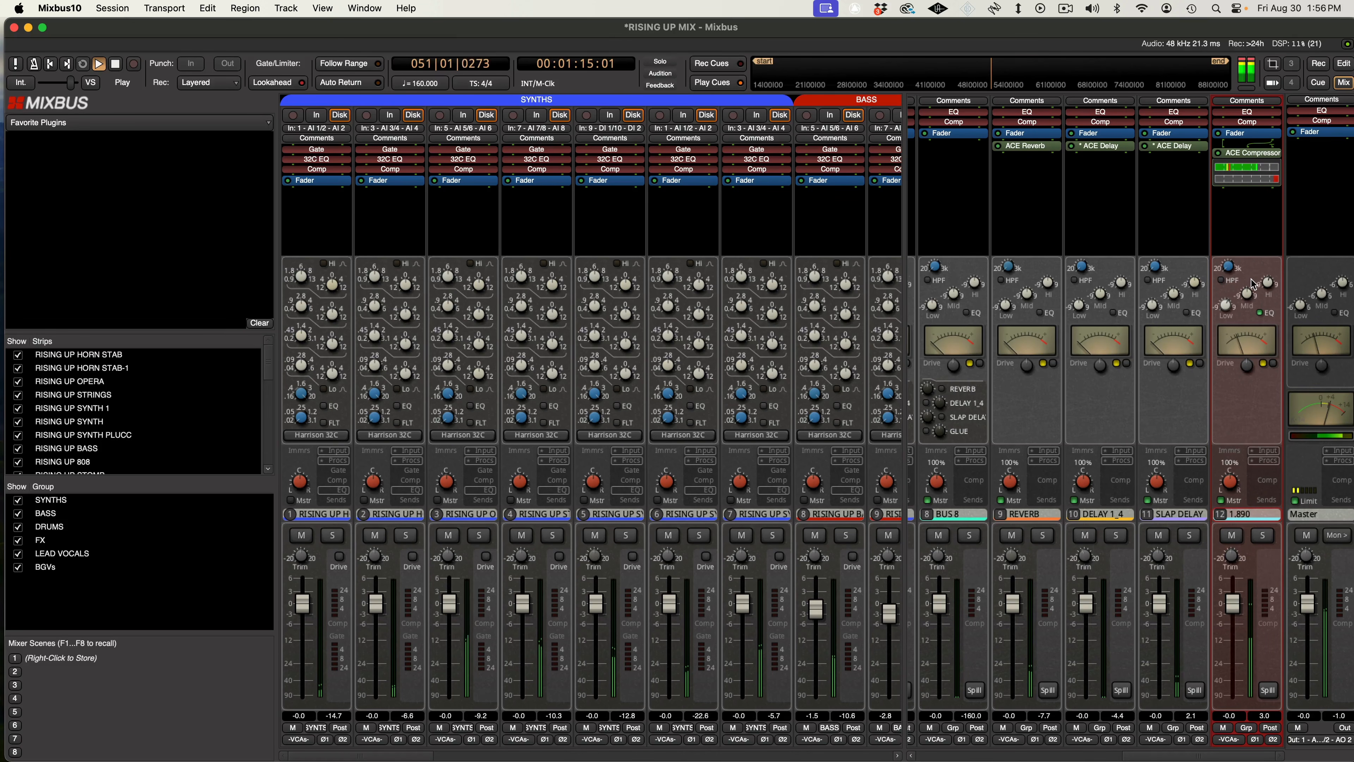
{"action": "left_click_drag", "start_coordinate": [1253, 296], "coordinate": [1260, 226]}
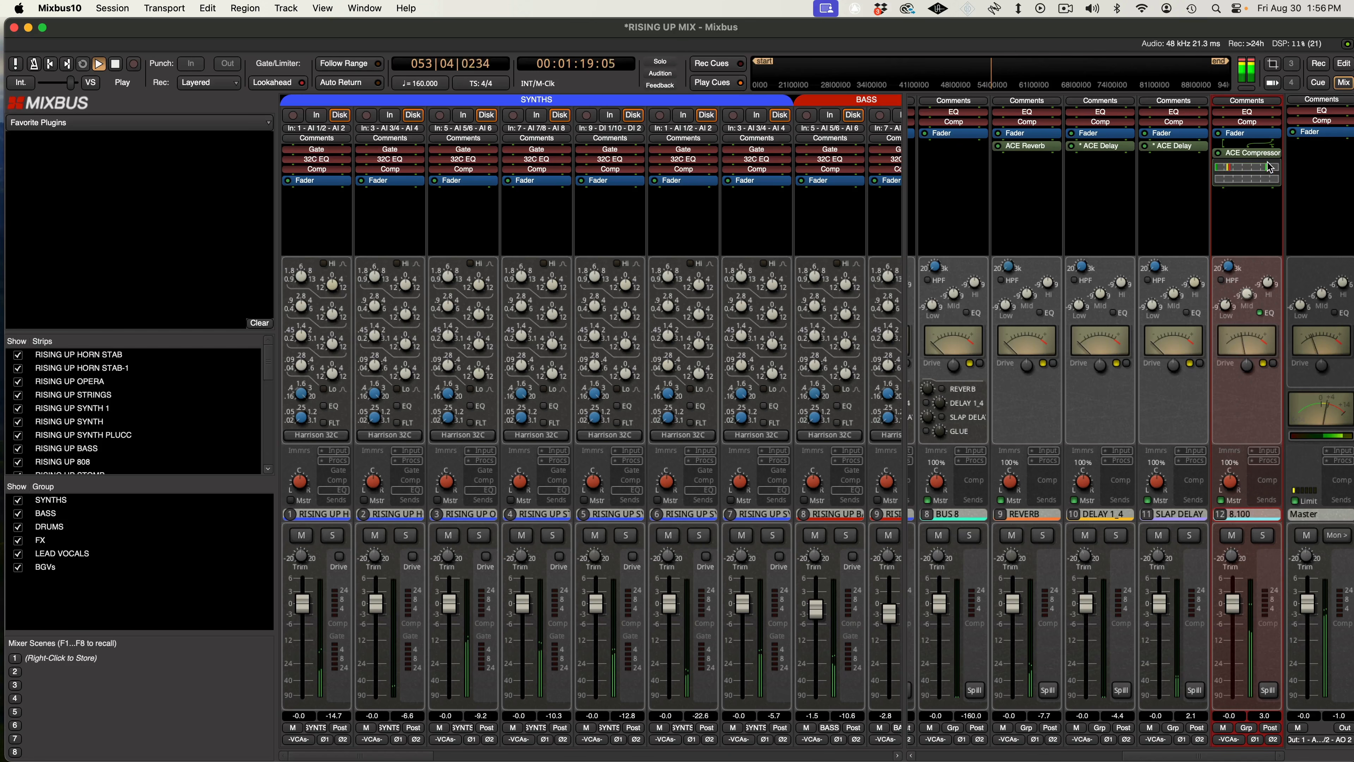
{"action": "left_click_drag", "start_coordinate": [1269, 216], "coordinate": [1271, 286]}
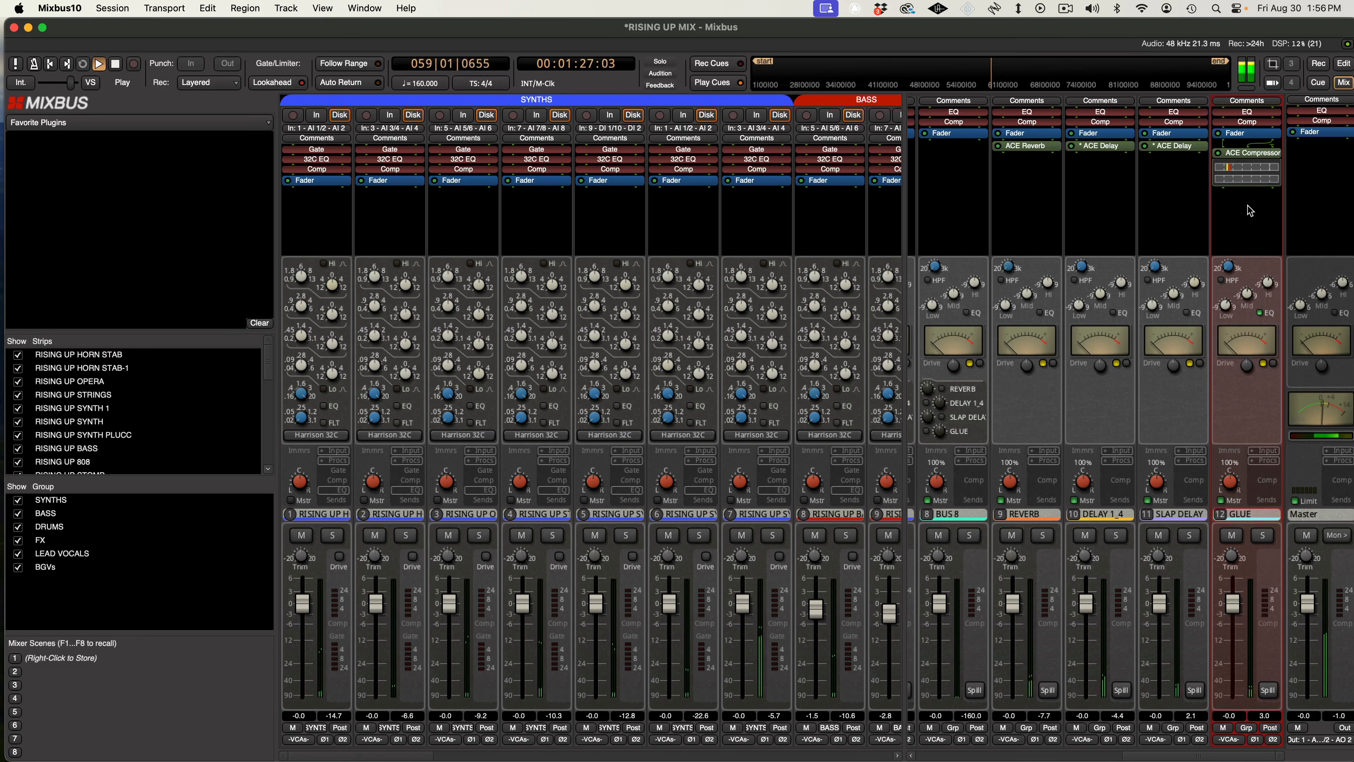
Lower the GLUE bus's ACE Compressor gain to 2.1 dB and close the plugin.
{"action": "double_click", "coordinate": [1248, 153]}
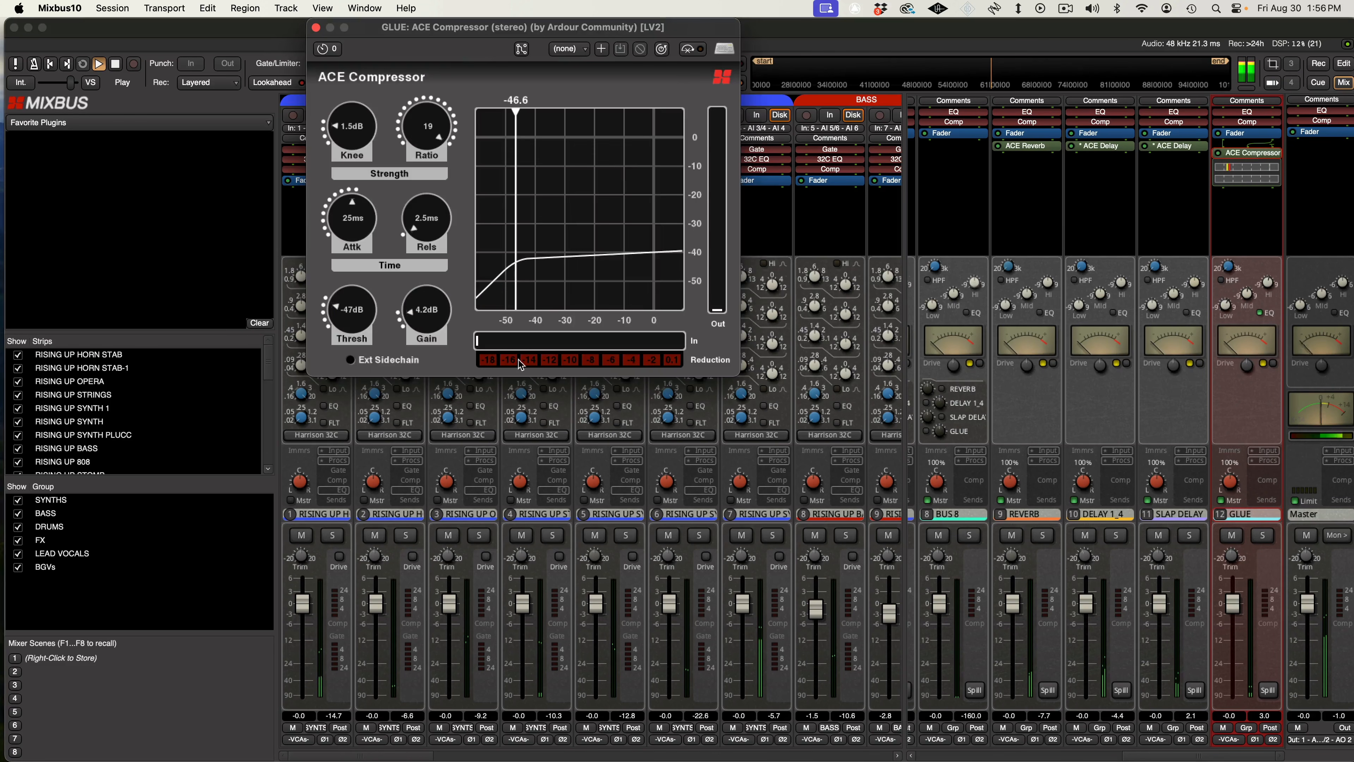
{"action": "left_click_drag", "start_coordinate": [436, 312], "coordinate": [418, 320]}
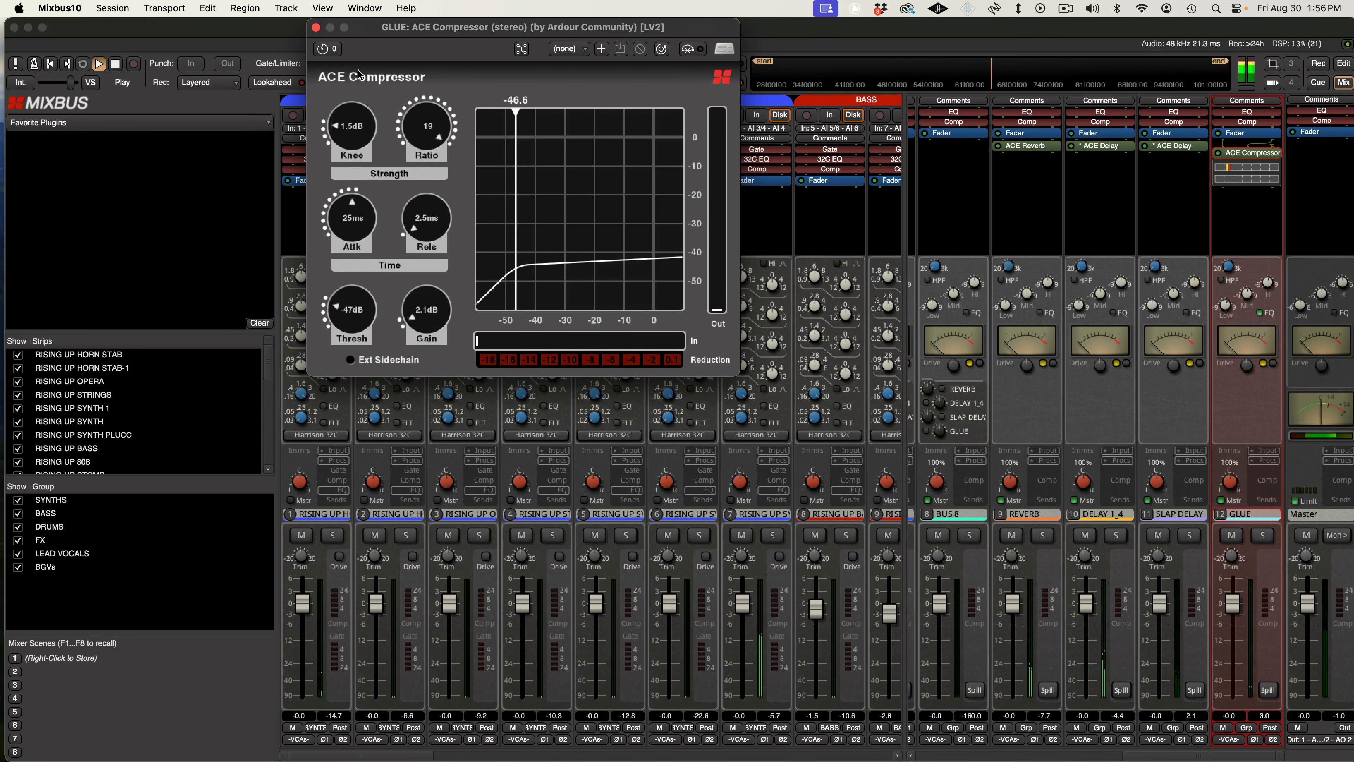
{"action": "left_click", "coordinate": [316, 28]}
Audition the DRUMS bus's GLUE send at higher levels and set it back to 0.0.
{"action": "mouse_move", "coordinate": [1283, 758]}
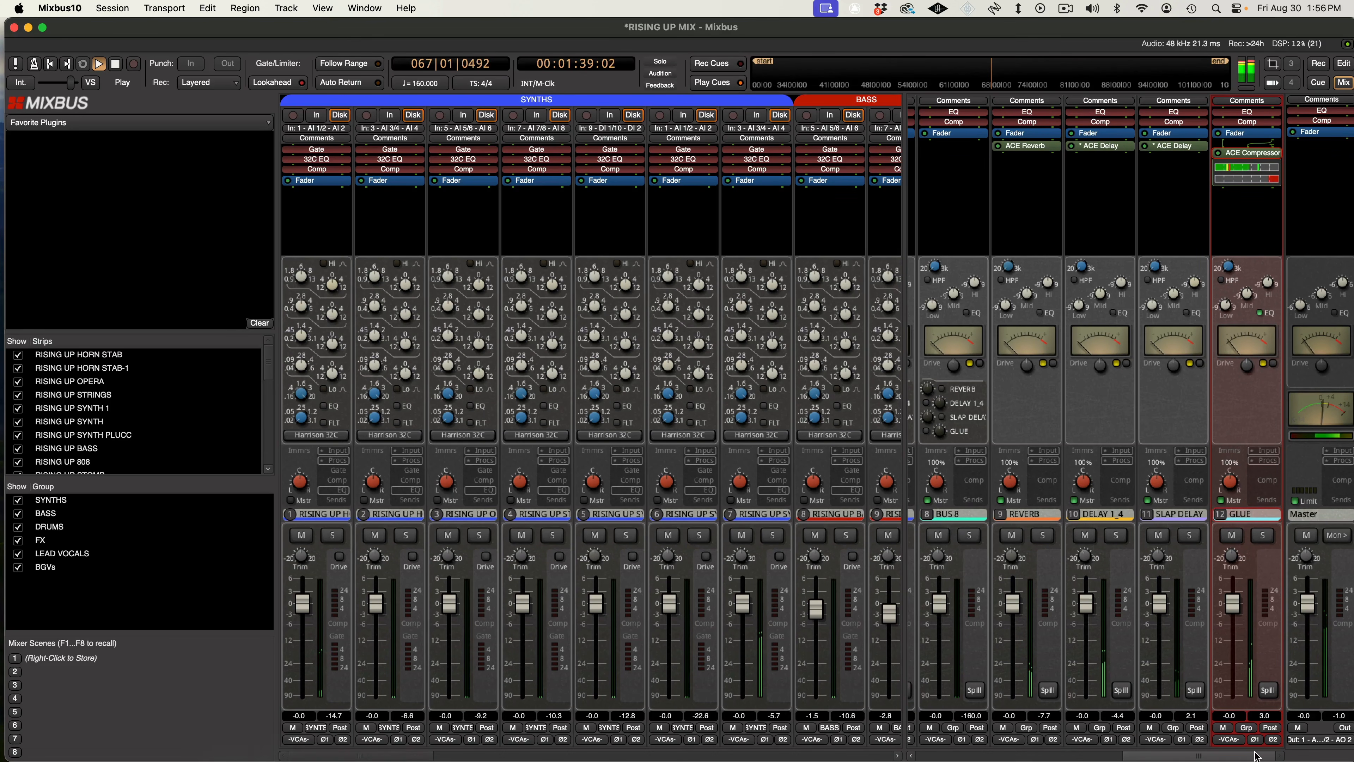
{"action": "left_click_drag", "start_coordinate": [1255, 756], "coordinate": [1026, 758]}
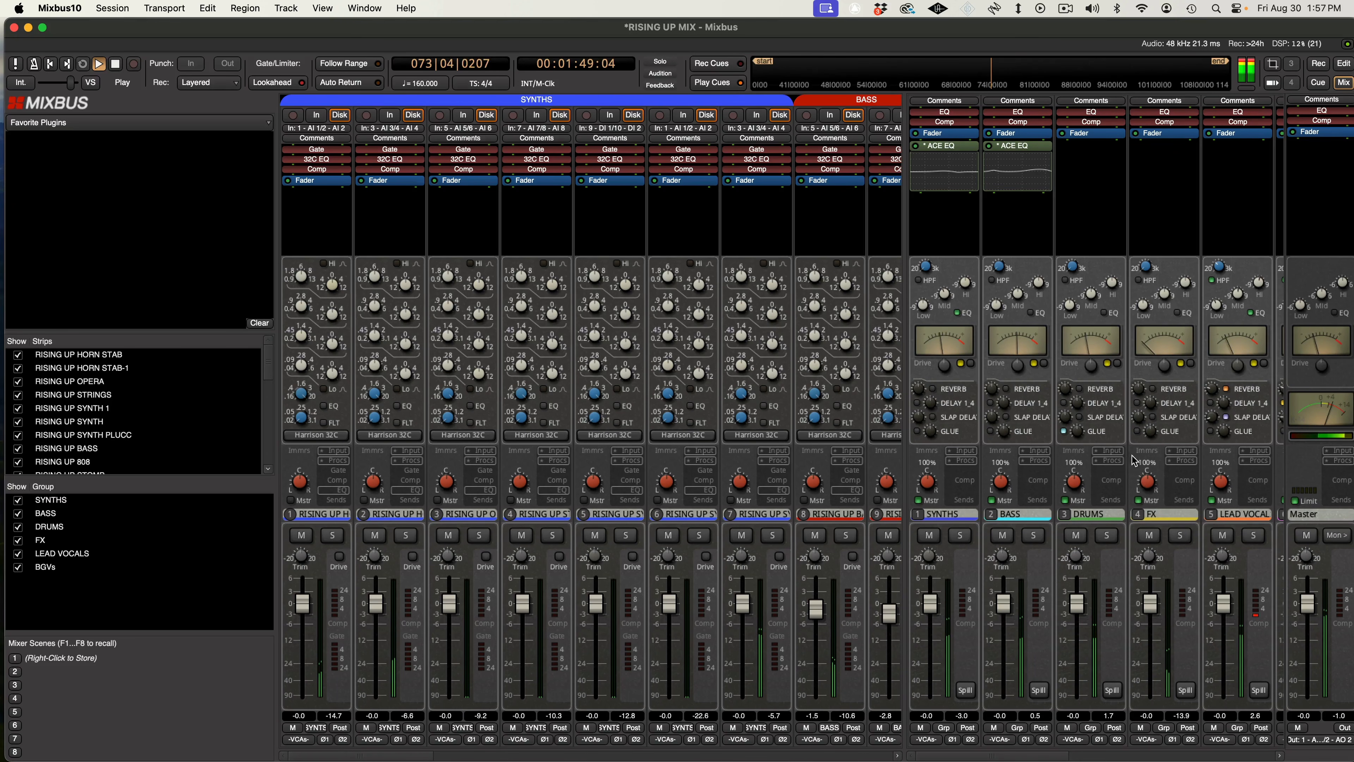
{"action": "left_click_drag", "start_coordinate": [1077, 430], "coordinate": [1097, 377]}
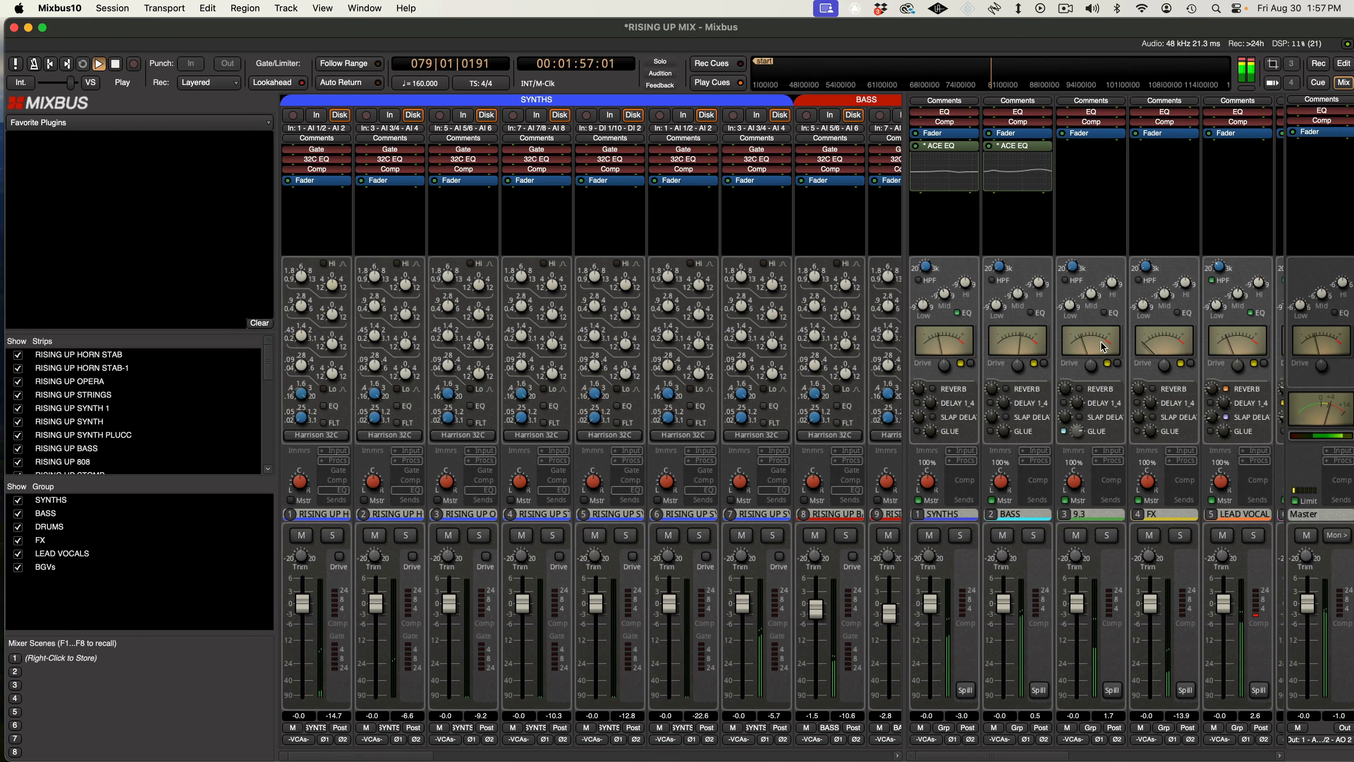
{"action": "left_click_drag", "start_coordinate": [1099, 382], "coordinate": [1097, 412]}
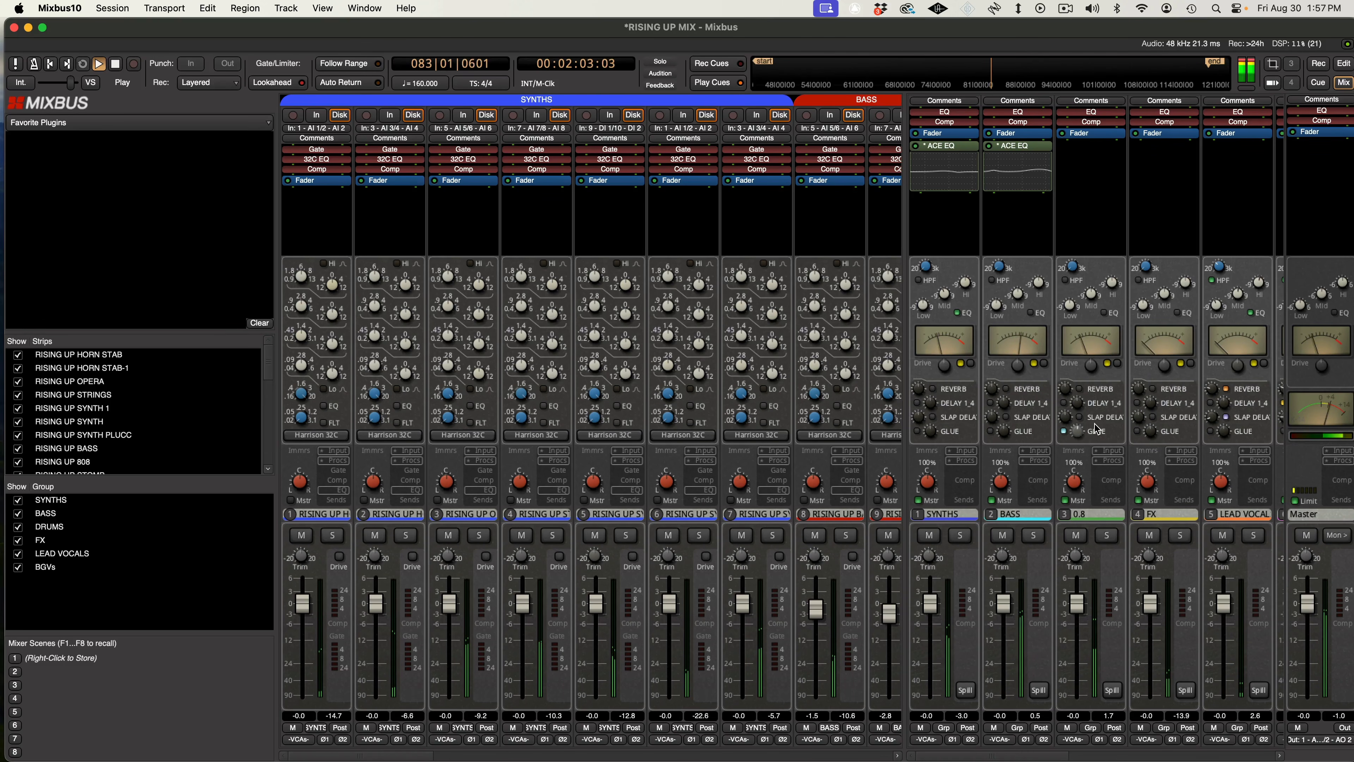
{"action": "left_click_drag", "start_coordinate": [1095, 436], "coordinate": [1082, 436]}
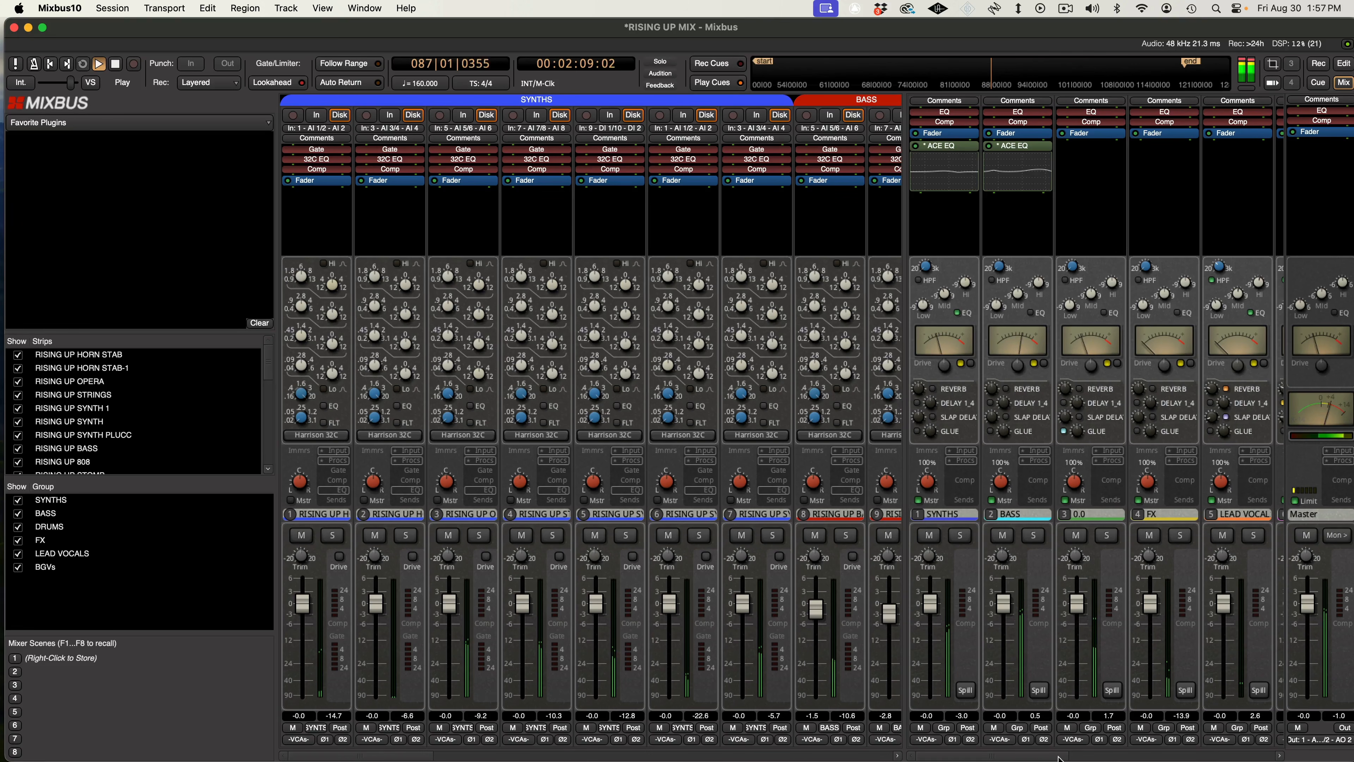
Jump playback to an earlier part of the song and compare the Master bus with its limiter off and on.
{"action": "left_click_drag", "start_coordinate": [1064, 755], "coordinate": [1297, 747]}
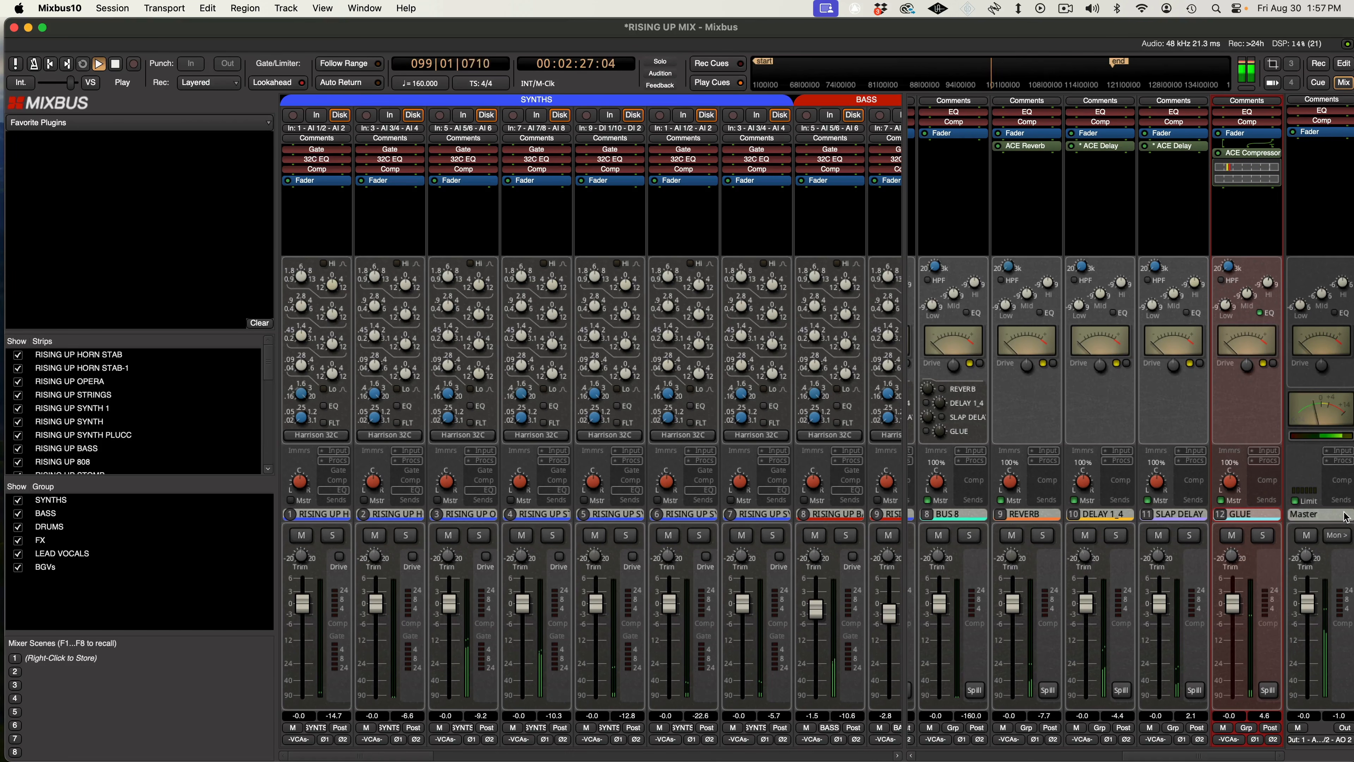
{"action": "mouse_move", "coordinate": [1332, 366]}
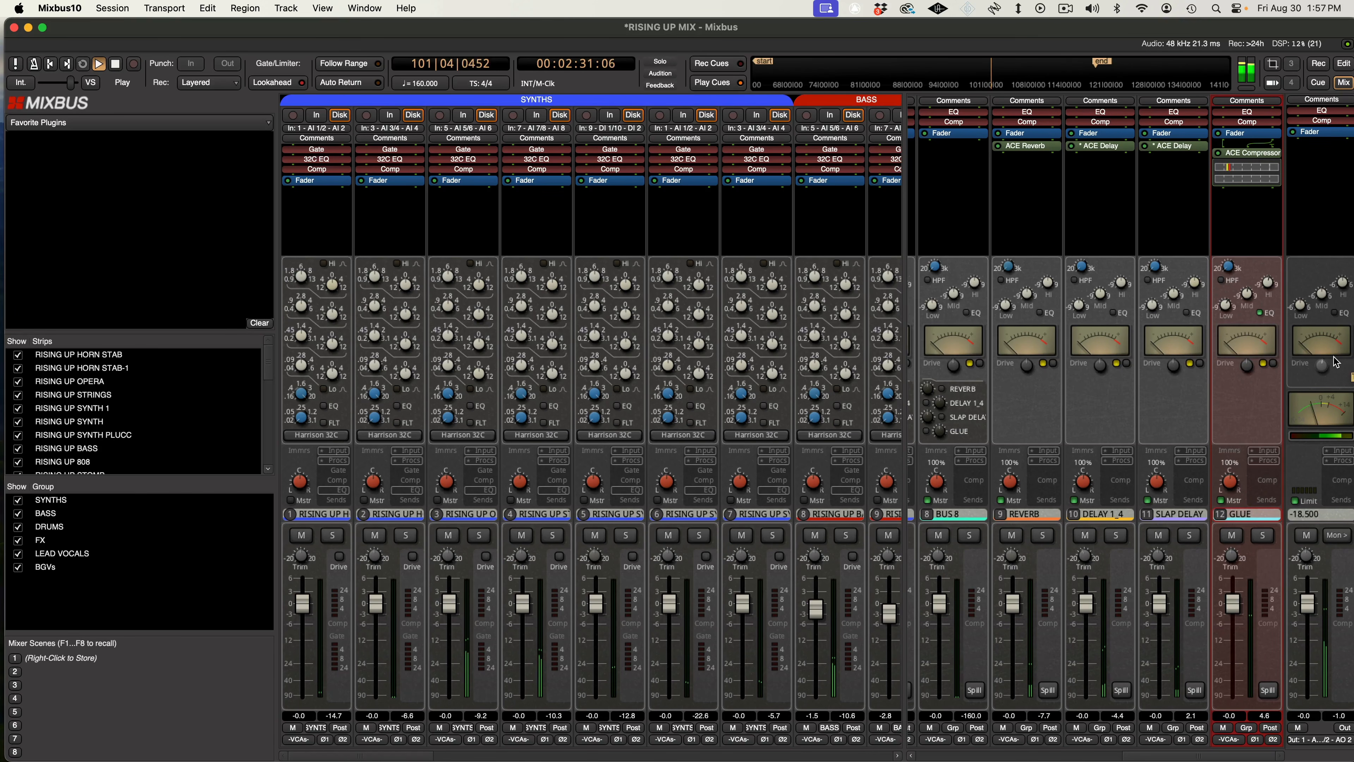
{"action": "left_click", "coordinate": [756, 72]}
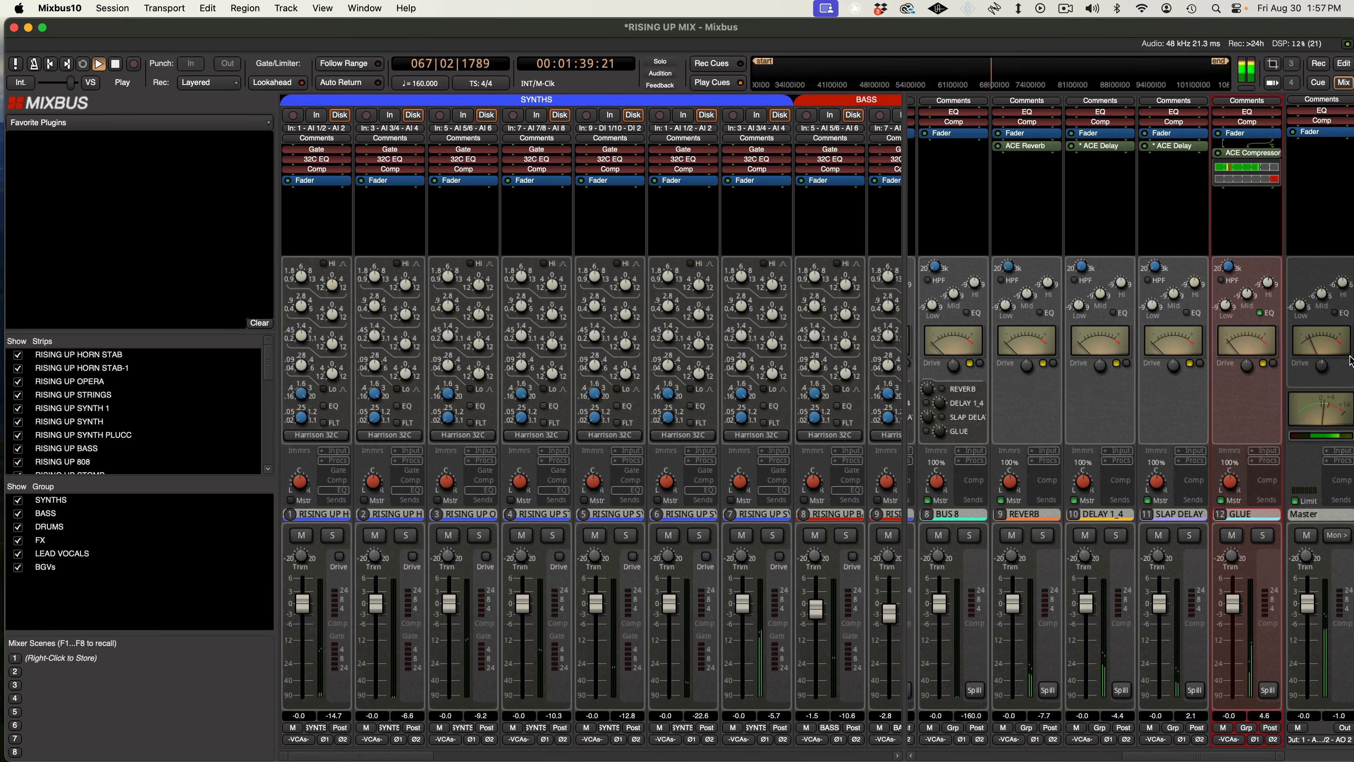
{"action": "left_click", "coordinate": [1309, 501]}
{"action": "left_click", "coordinate": [1309, 501]}
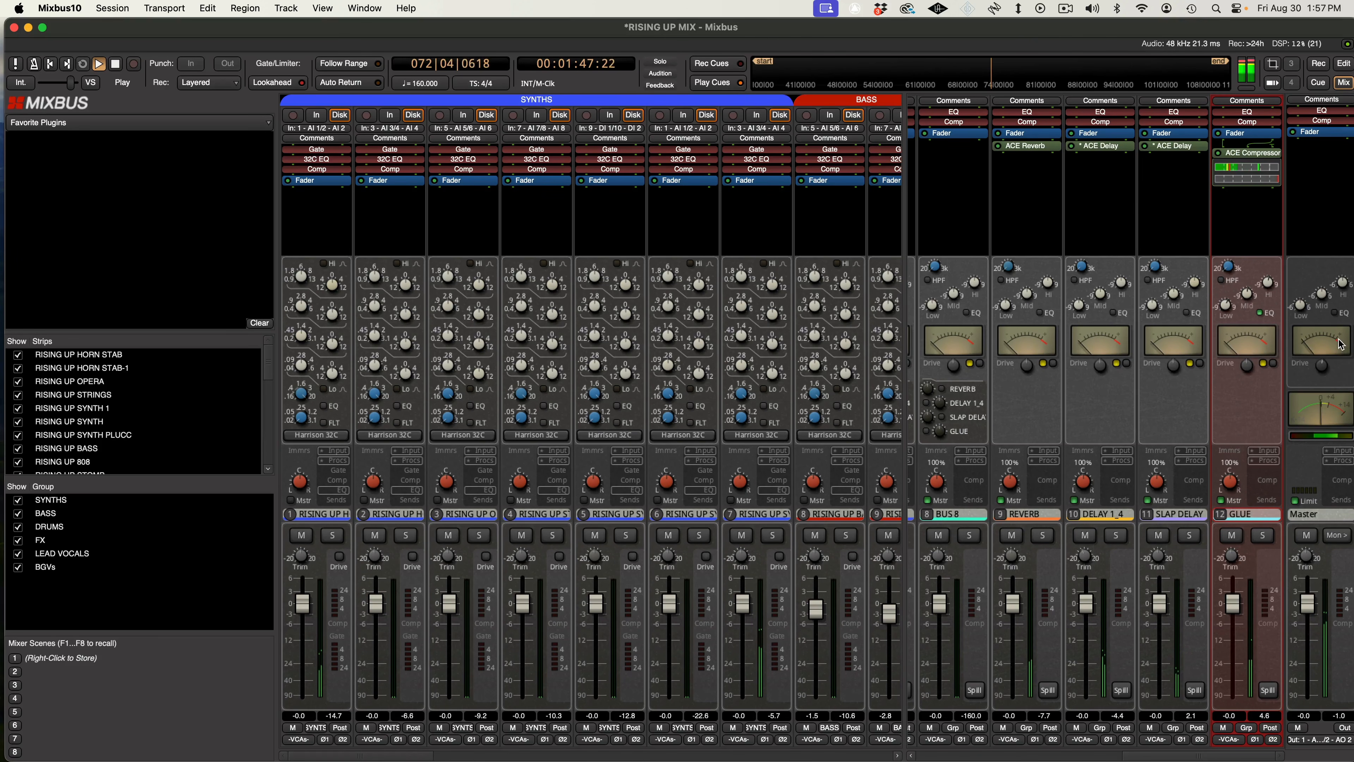
Enable the Master bus's EQ, adjust its mid gain, and stop playback.
{"action": "left_click", "coordinate": [1334, 313]}
{"action": "mouse_move", "coordinate": [1326, 294]}
{"action": "left_mouse_down"}
{"action": "mouse_move", "coordinate": [1335, 157]}
{"action": "mouse_move", "coordinate": [1334, 285]}
{"action": "left_mouse_up"}
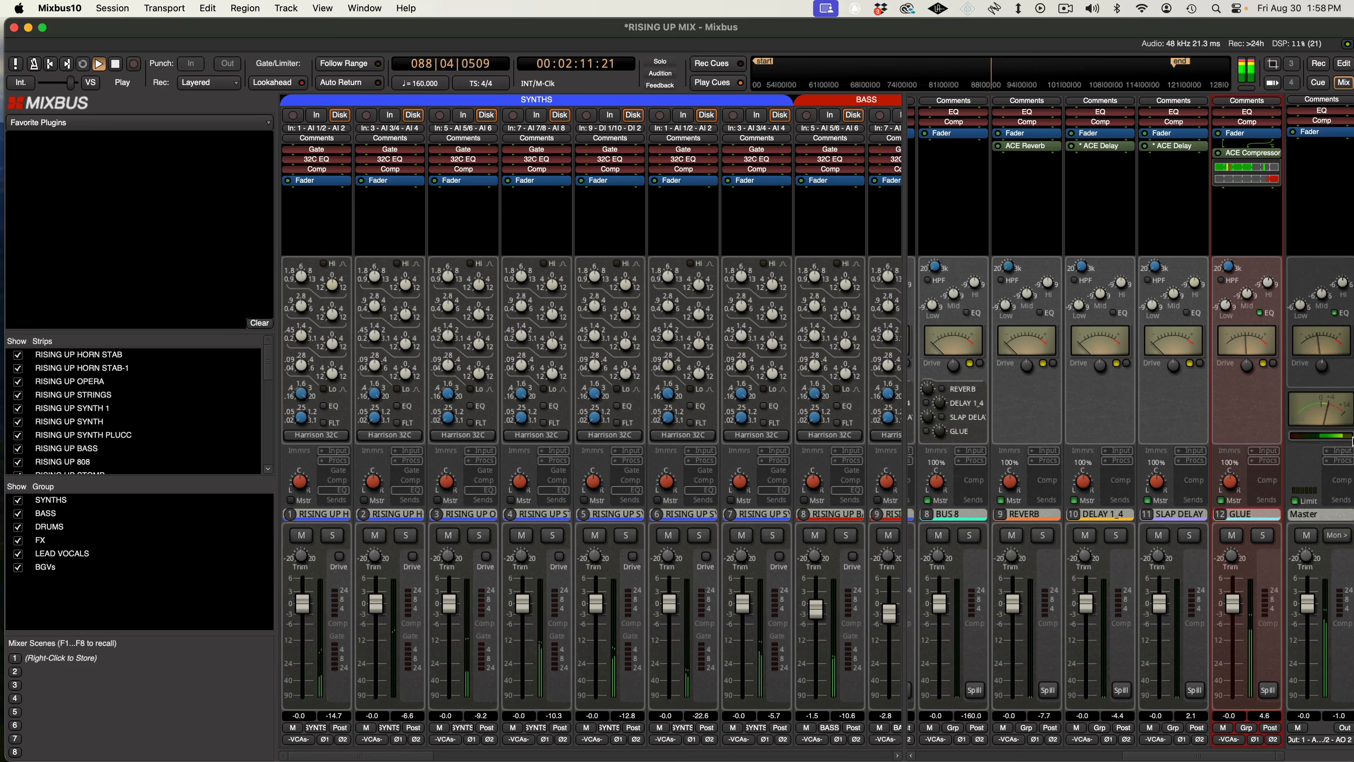
{"action": "key", "text": "space"}
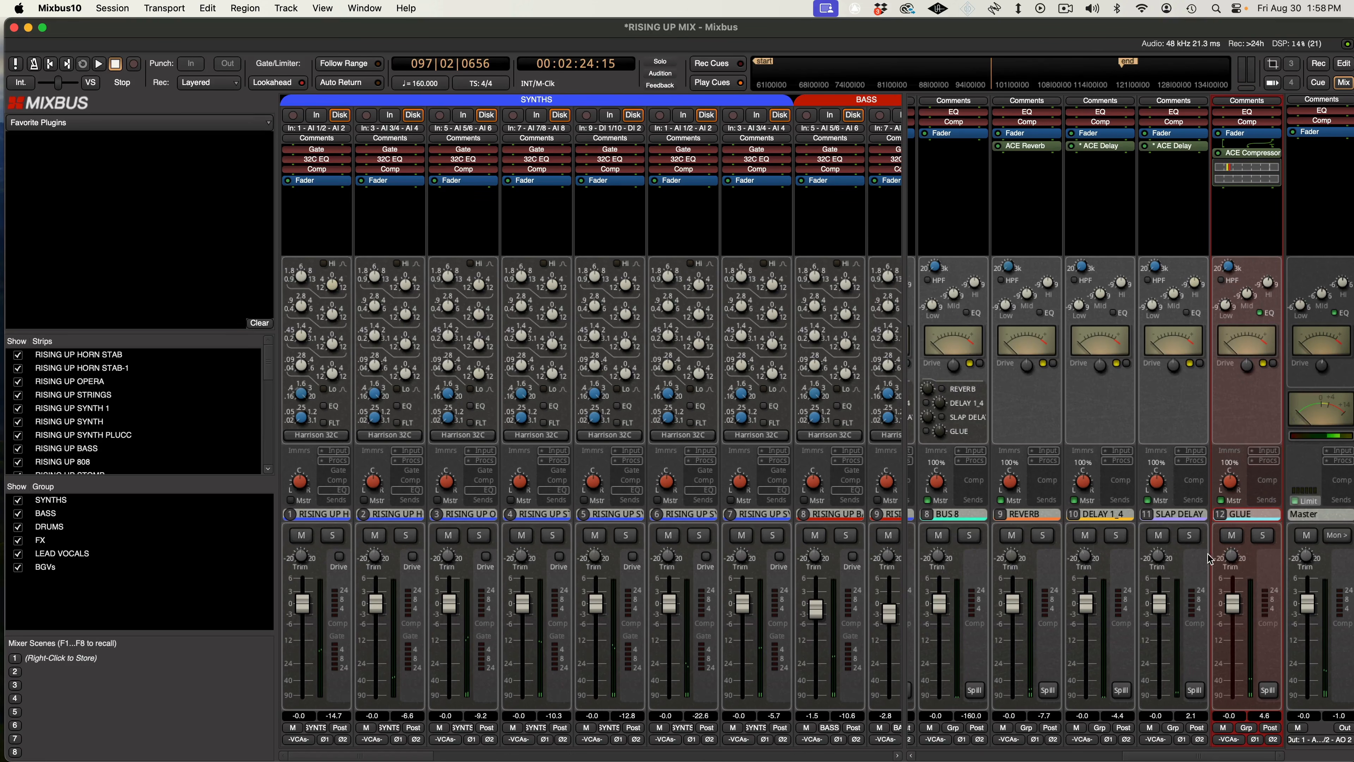
Resume playback, insert the Youlean Loudness Meter 2 plugin on the Master bus, and measure the mix's integrated loudness.
{"action": "left_click_drag", "start_coordinate": [1168, 757], "coordinate": [958, 708]}
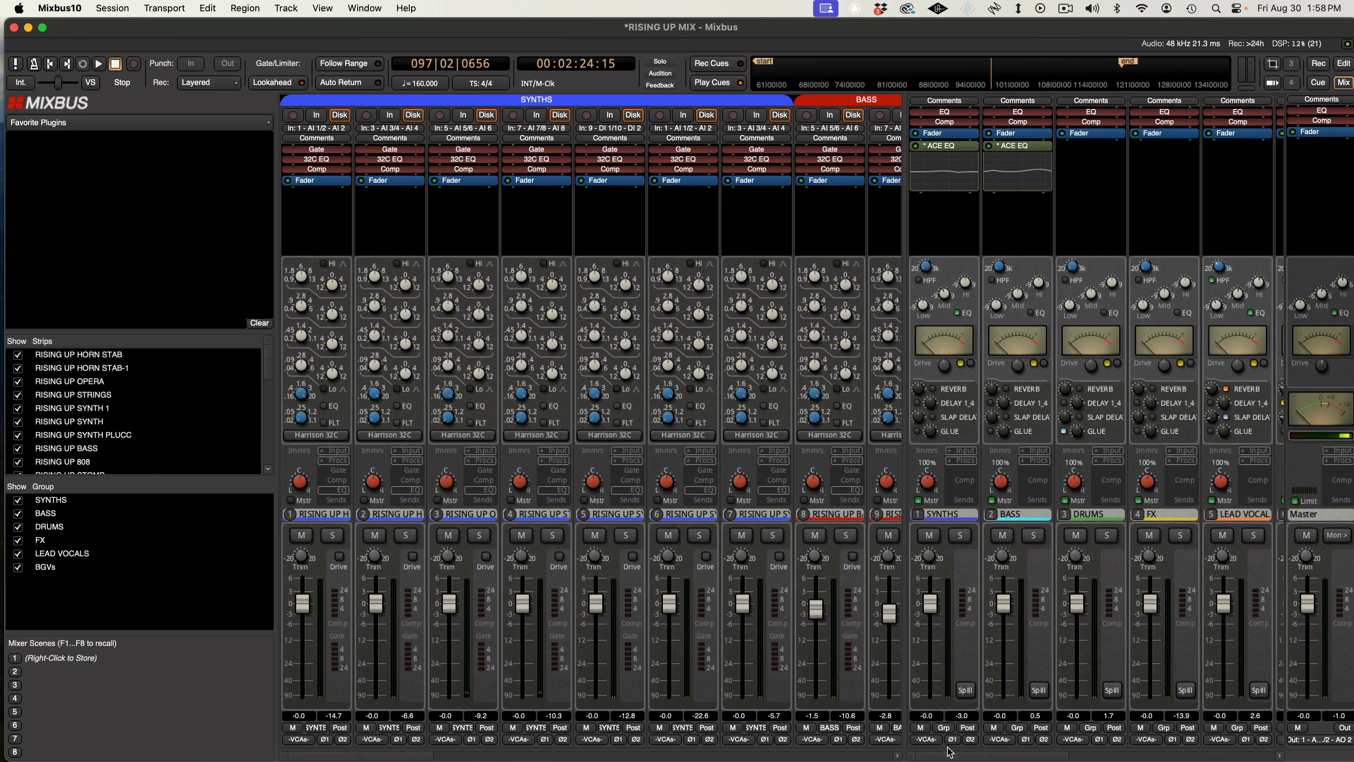
{"action": "left_click_drag", "start_coordinate": [1003, 756], "coordinate": [1218, 754]}
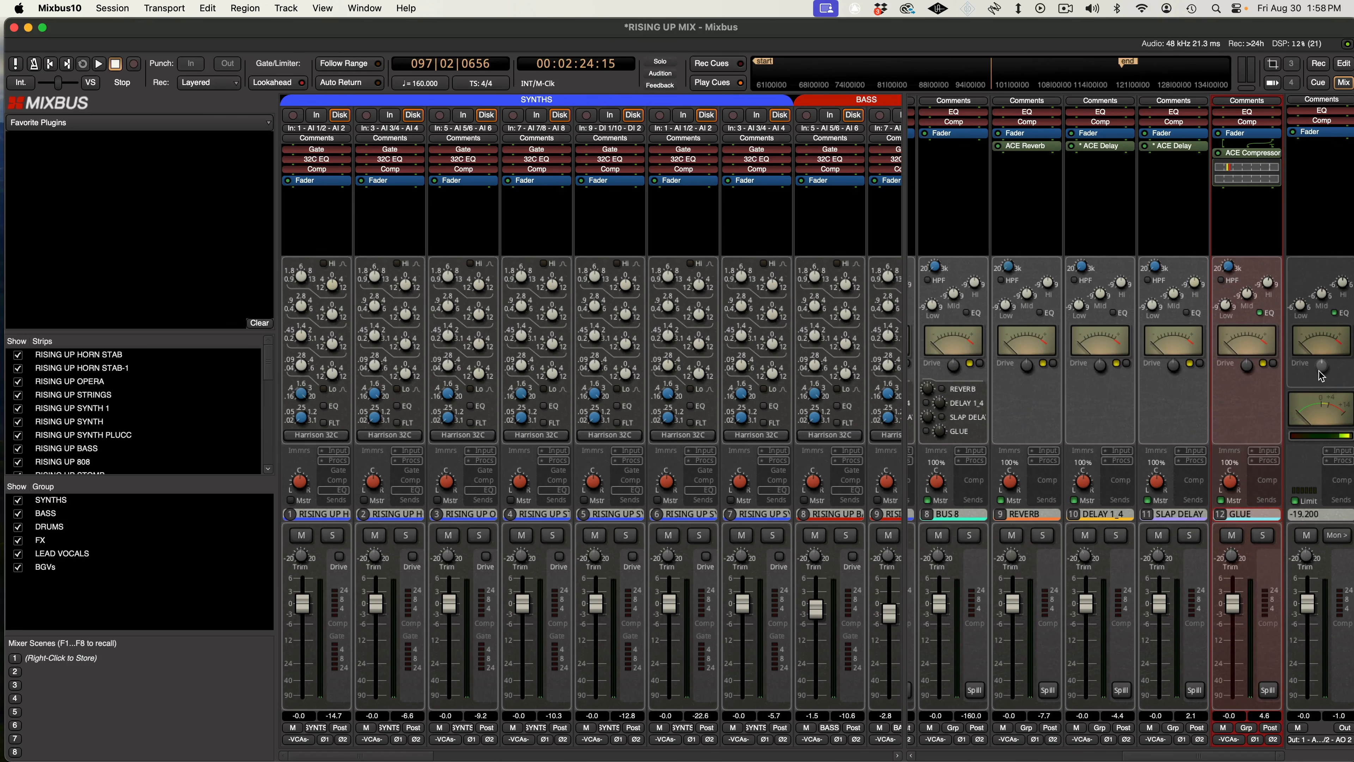
{"action": "key", "text": "space"}
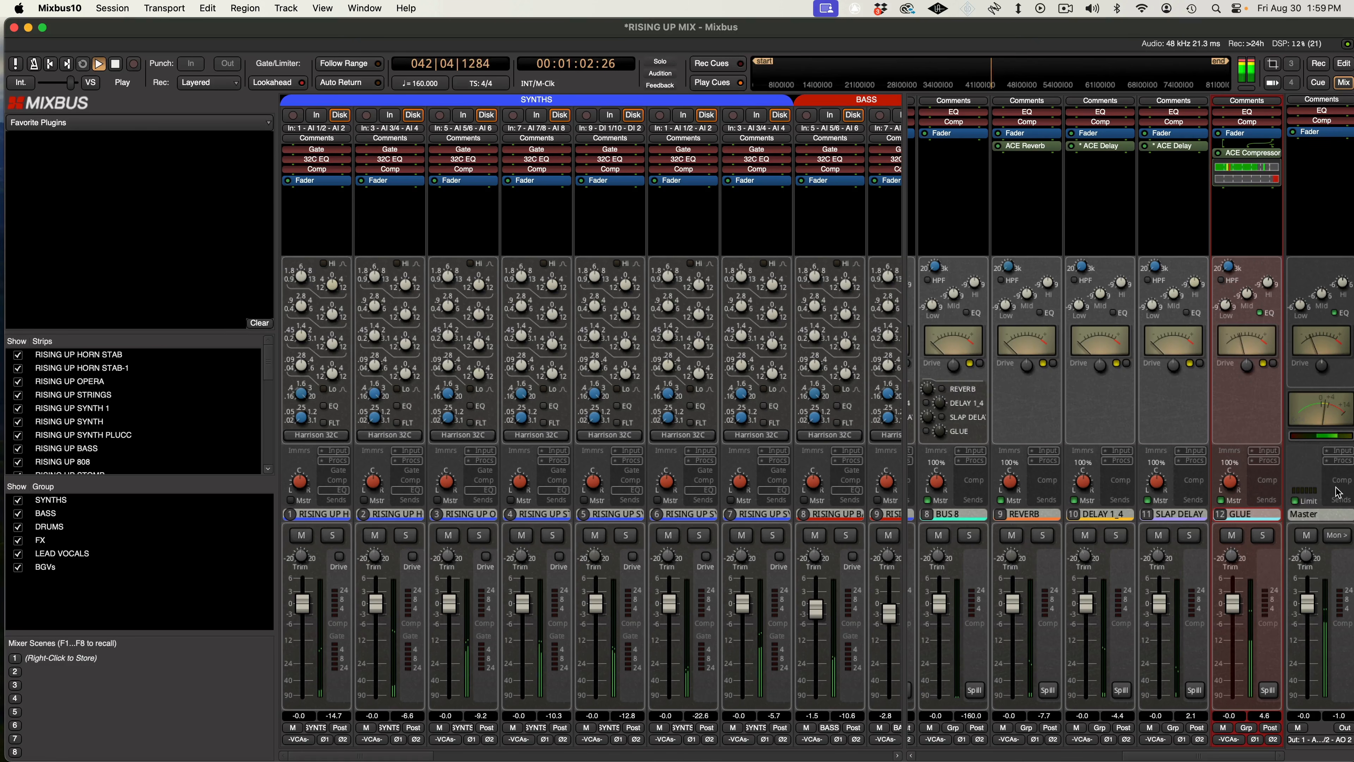
{"action": "right_click", "coordinate": [1318, 158]}
{"action": "mouse_move", "coordinate": [1275, 255]}
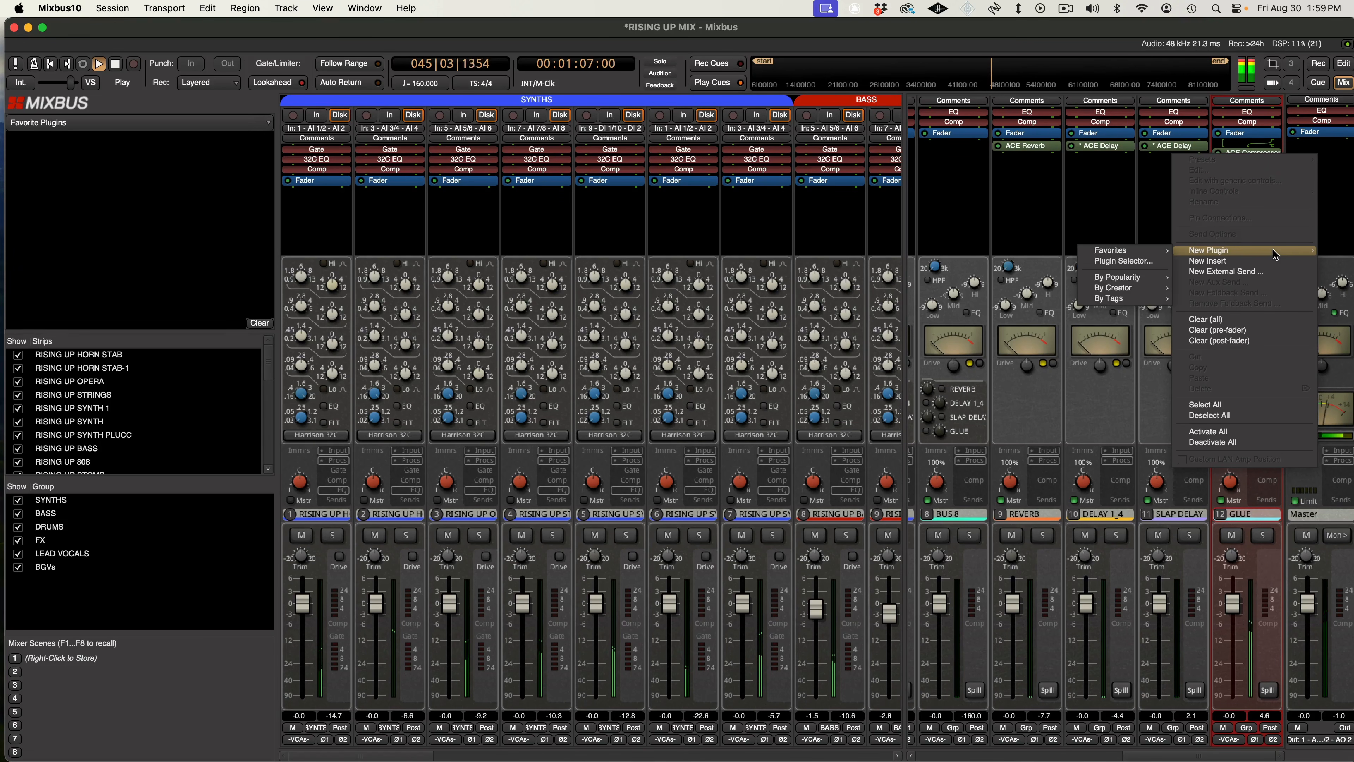
{"action": "left_click", "coordinate": [1157, 261]}
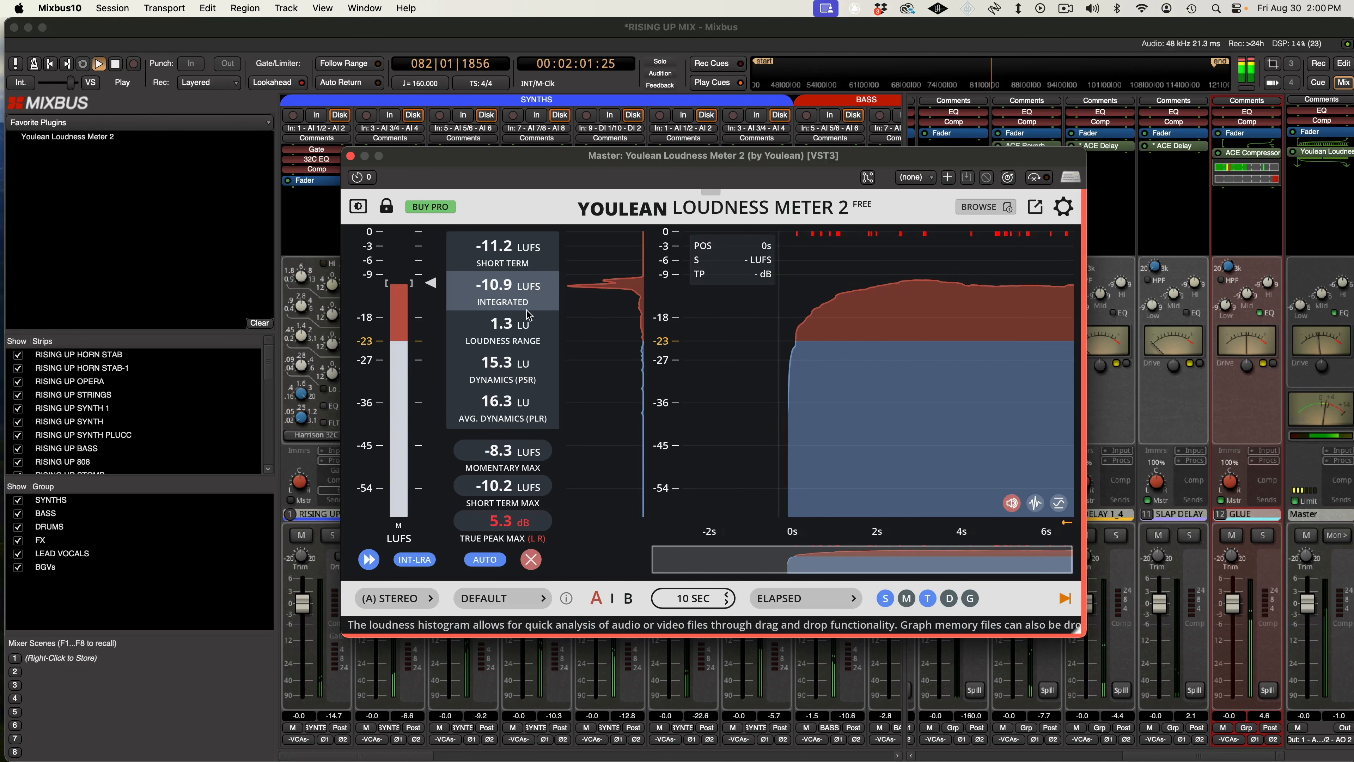
{"action": "mouse_move", "coordinate": [513, 298]}
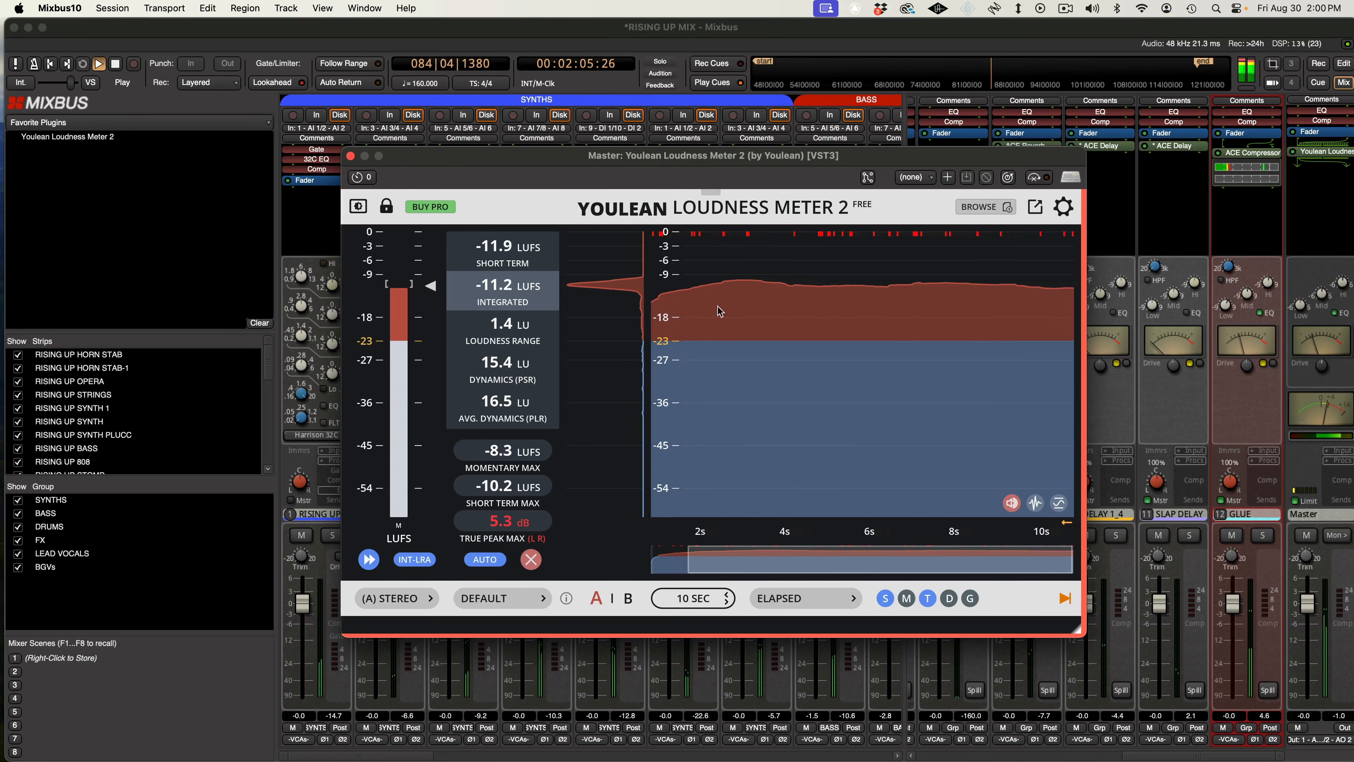
{"action": "left_click", "coordinate": [1321, 367]}
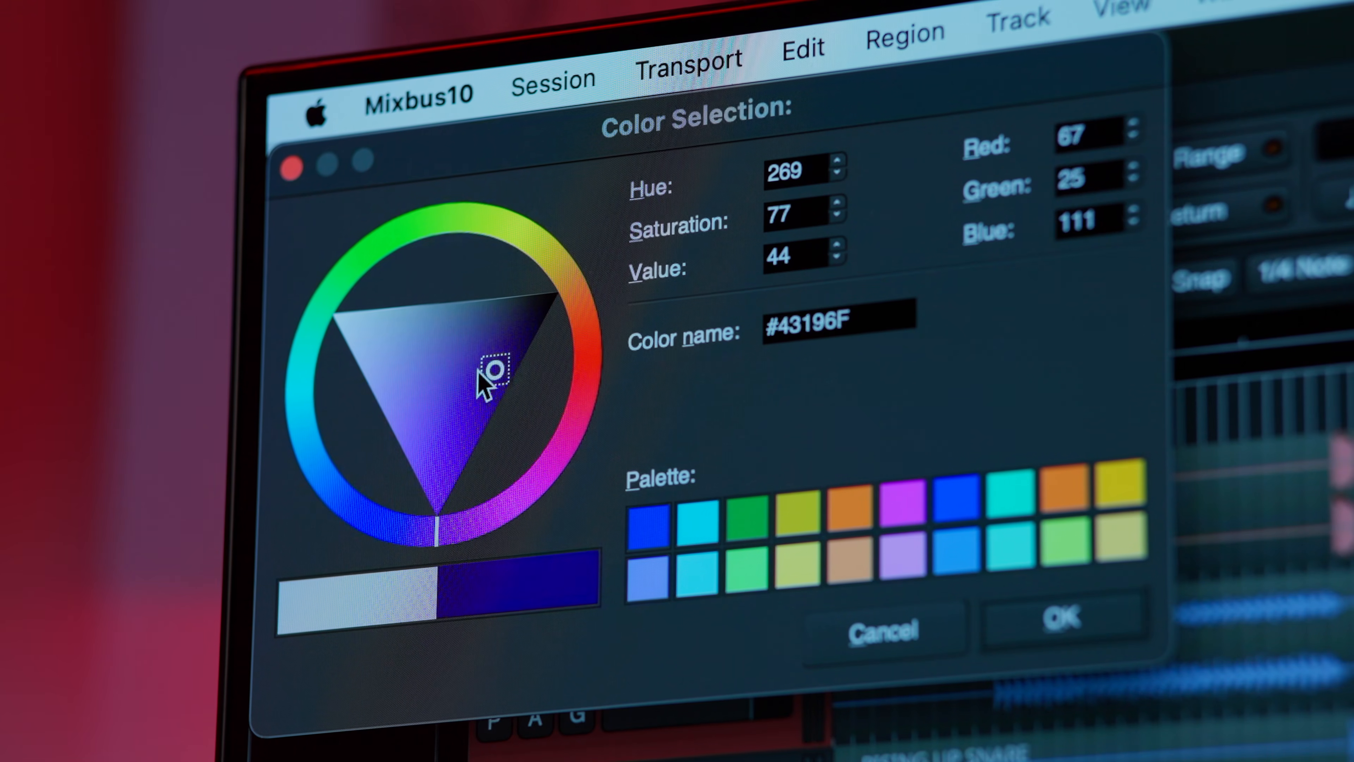
{"action": "left_click_drag", "start_coordinate": [492, 375], "coordinate": [451, 377]}
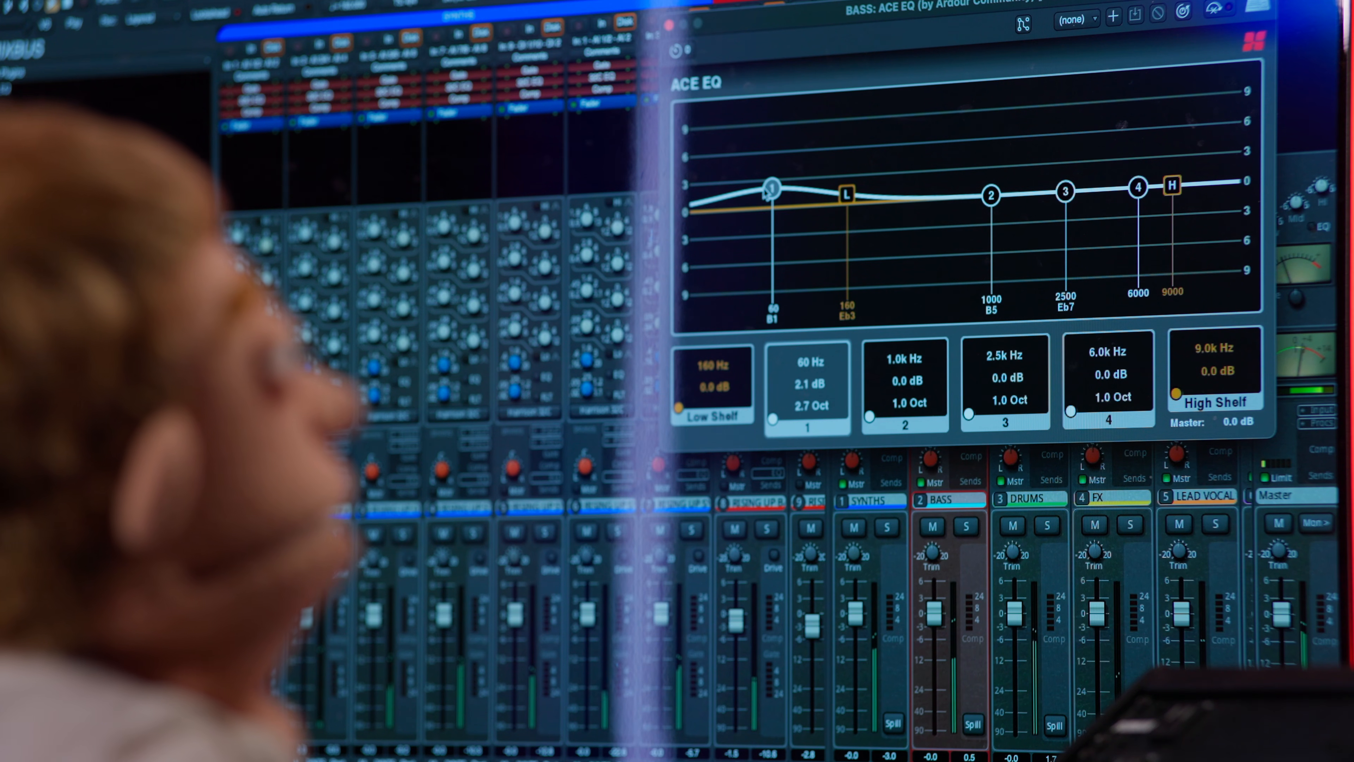
{"action": "scroll", "coordinate": [800, 319], "scroll_direction": "down", "scroll_amount": 2}
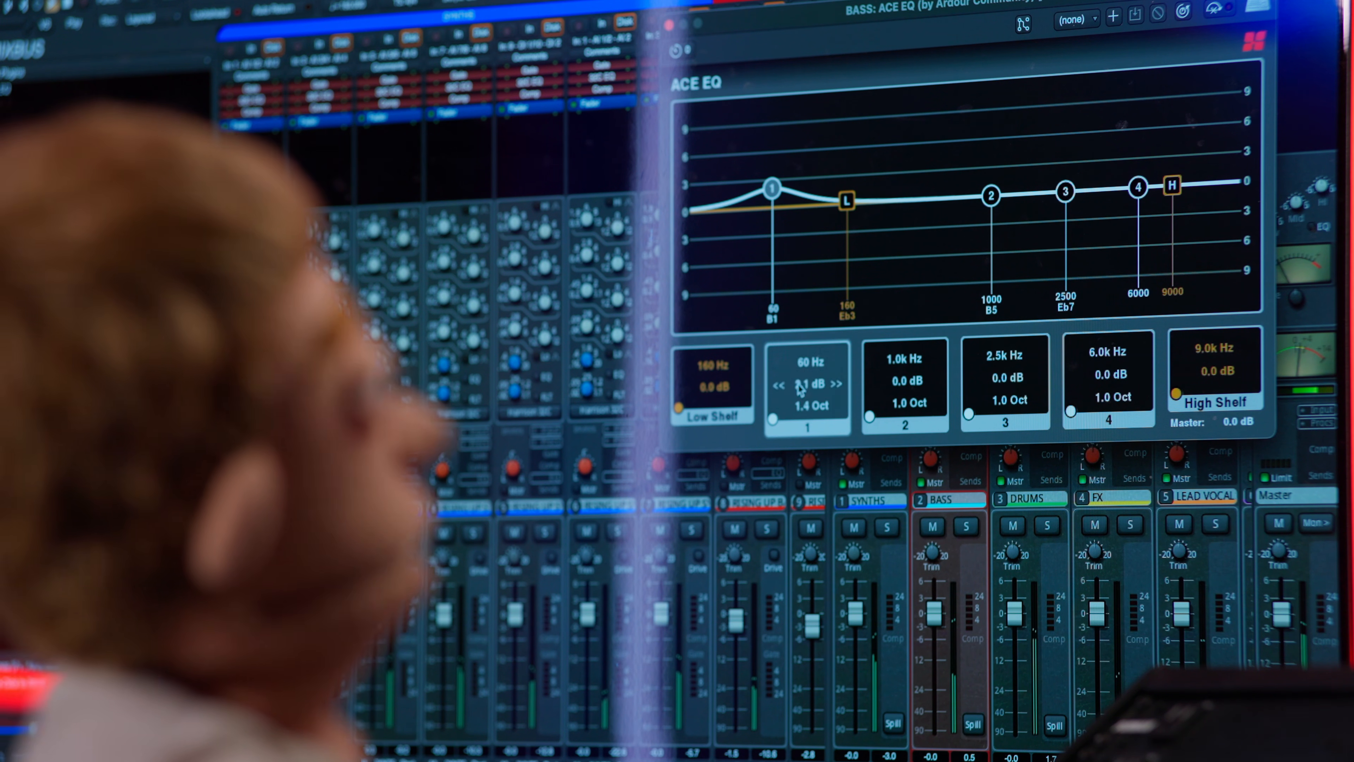